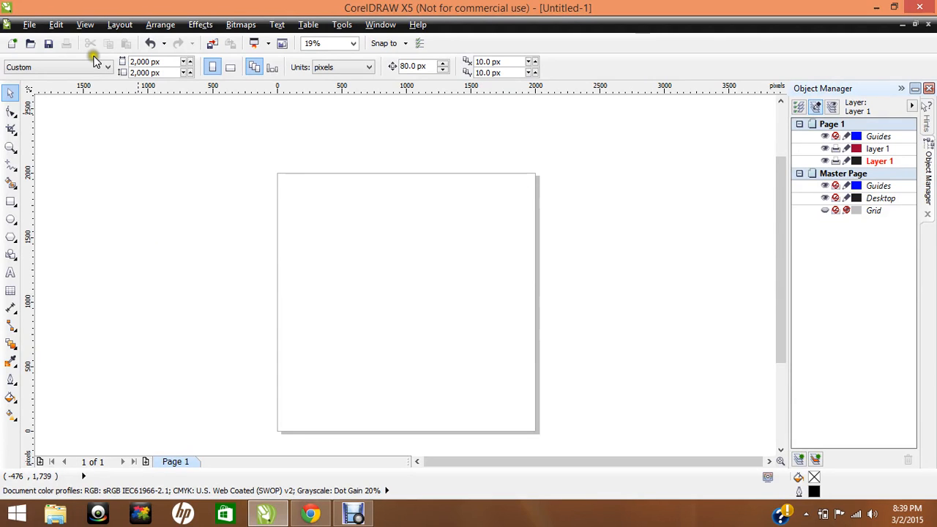
click(27, 24)
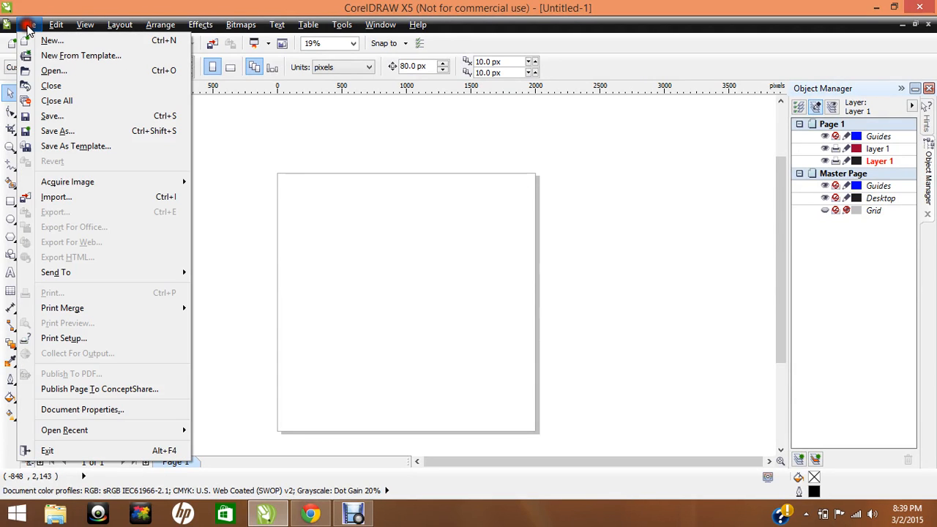
click(542, 156)
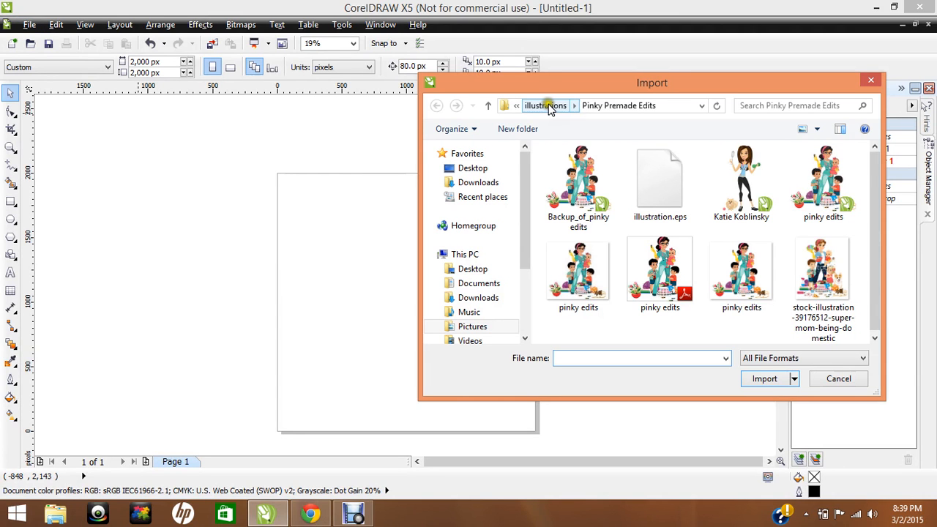
click(547, 106)
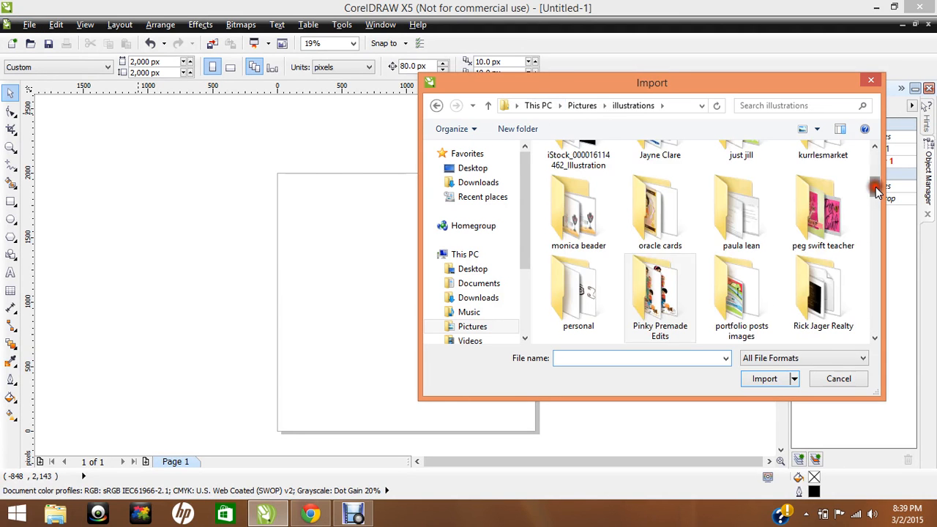
drag(877, 189, 877, 166)
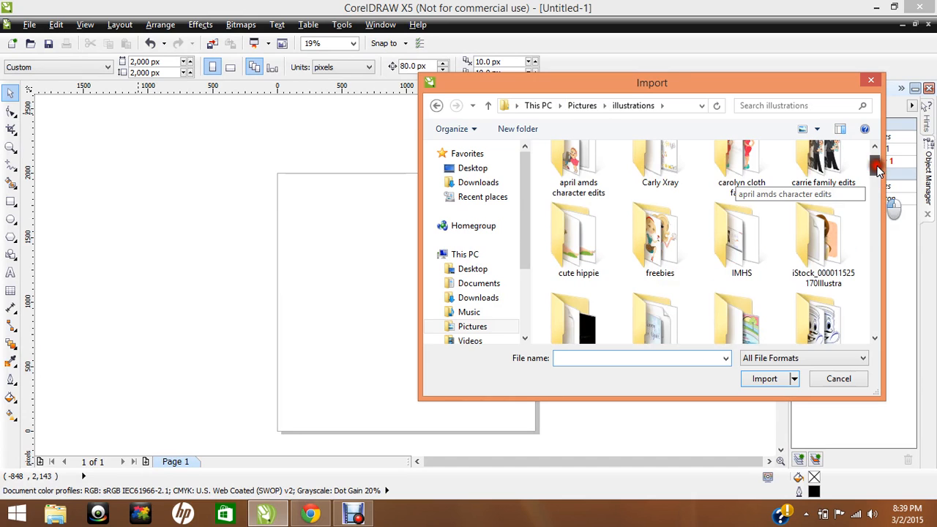
double_click(818, 229)
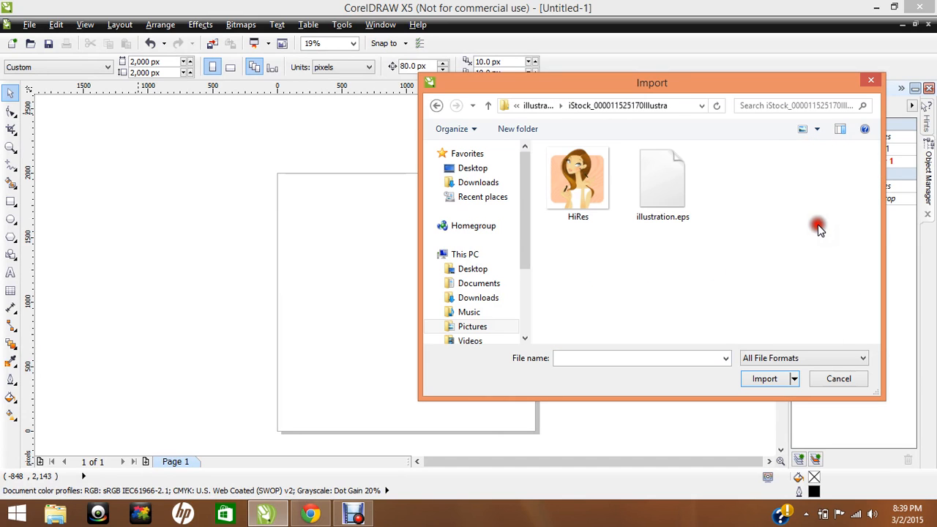
- Import illustration.eps as editable with text as curves, center it on the page, and shift it slightly downward
click(671, 190)
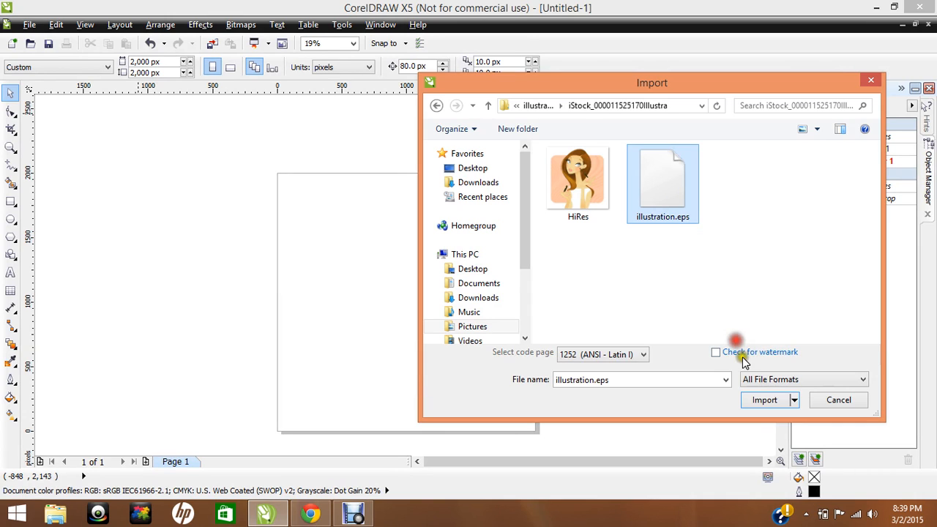
click(763, 405)
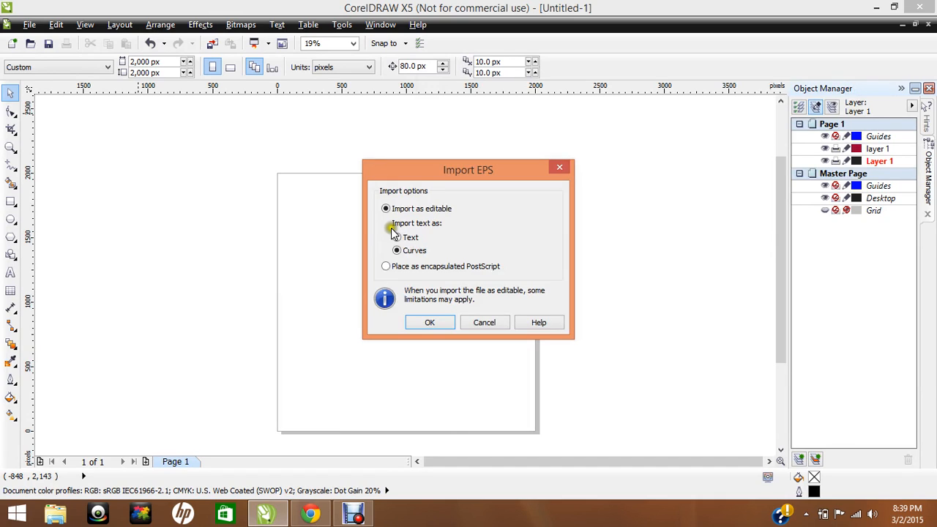
click(432, 325)
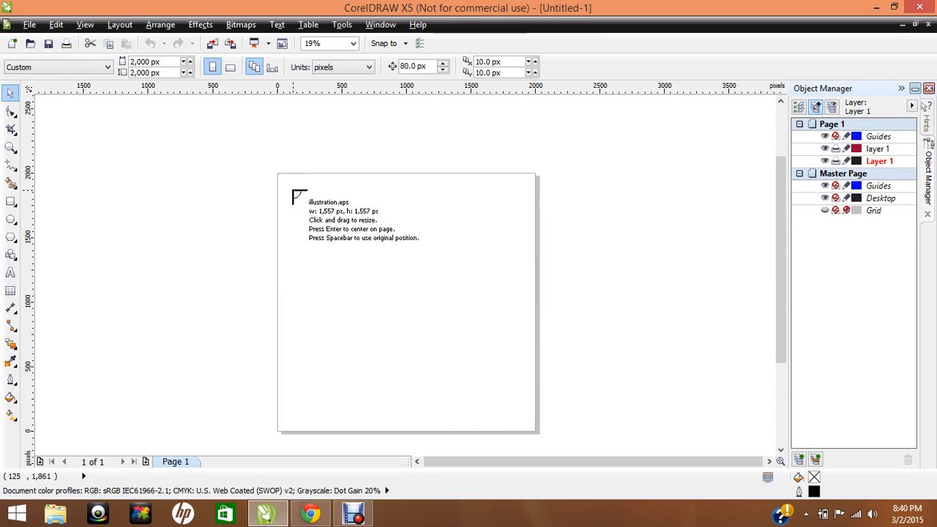
key(Return)
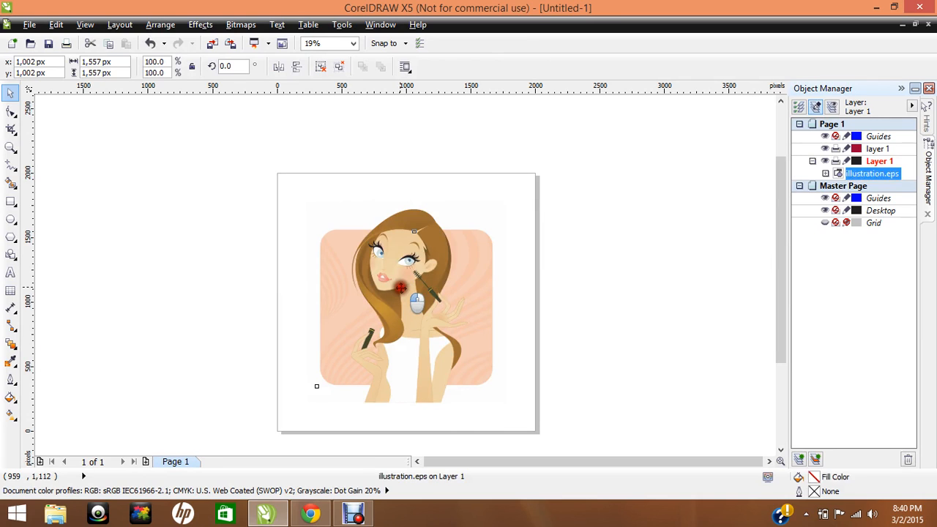
drag(401, 288, 399, 279)
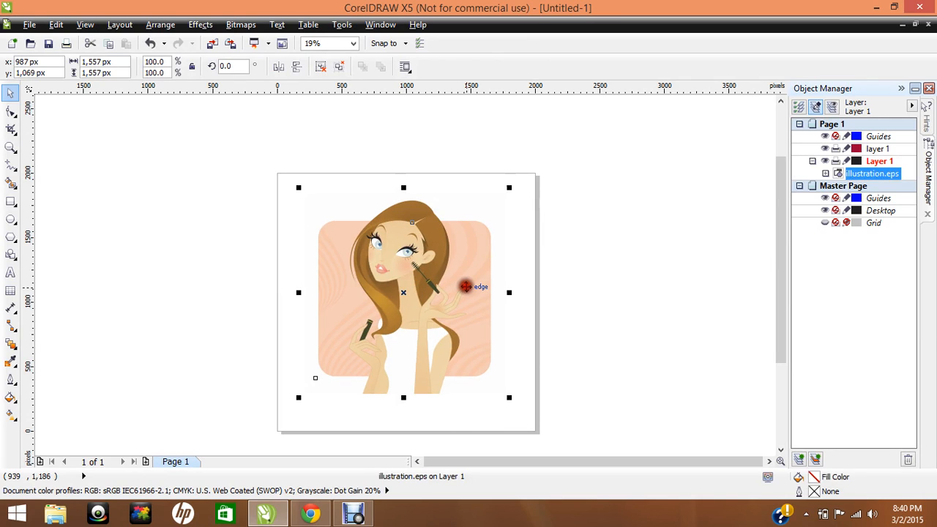
- Ungroup the imported illustration.eps into its separate curves and clear the selection
key(z)
click(142, 65)
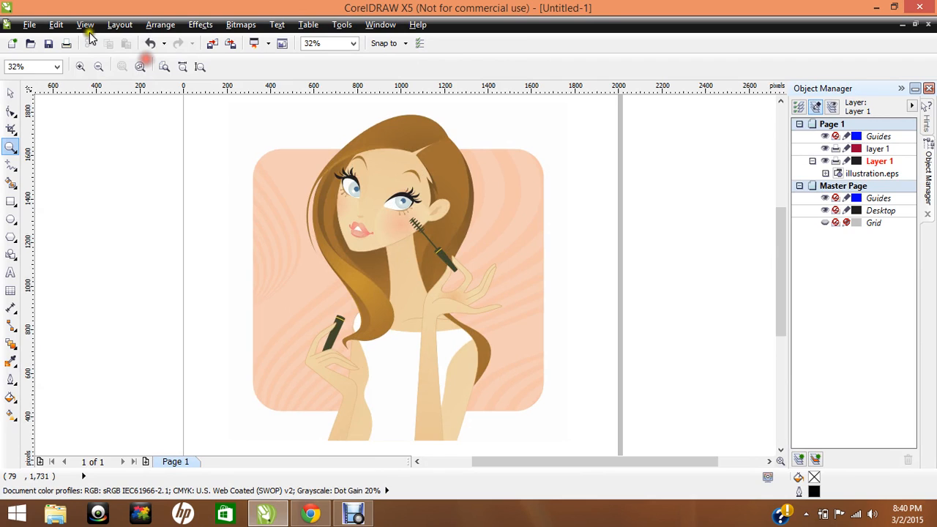
click(167, 85)
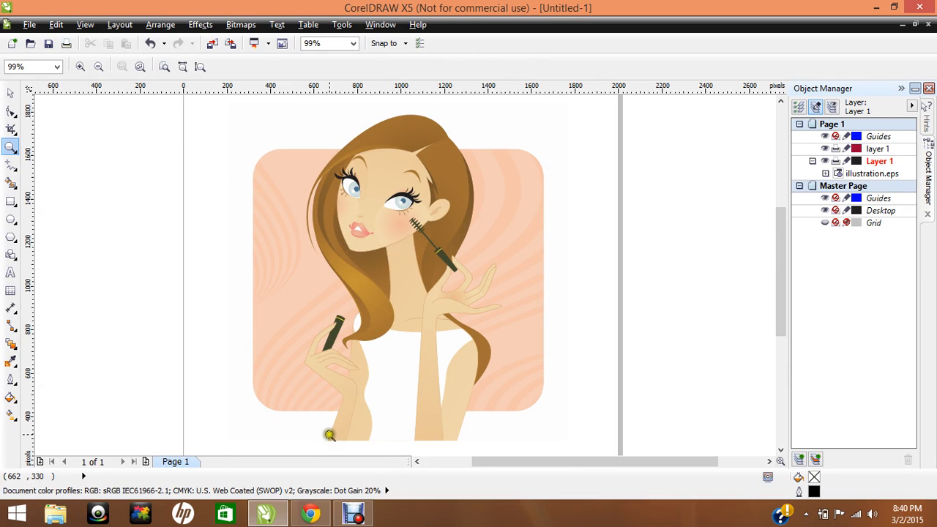
key(space)
click(411, 182)
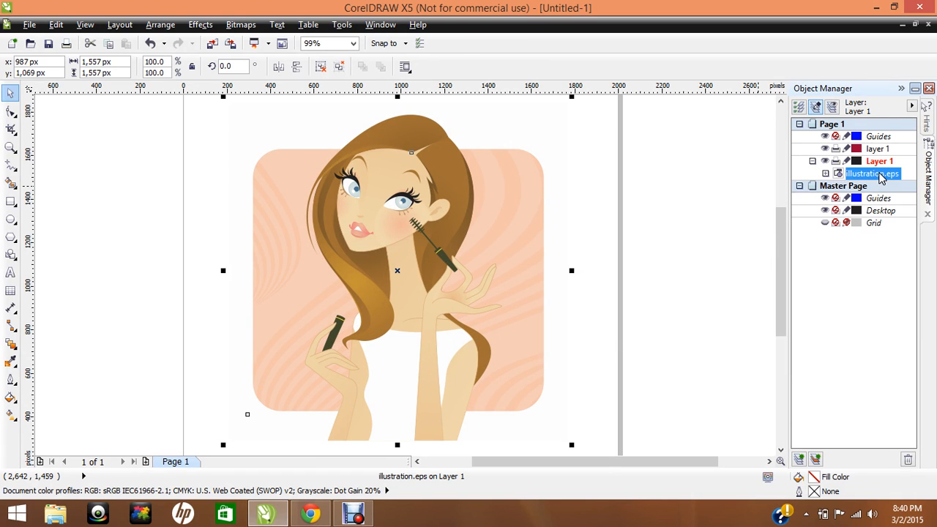
click(812, 357)
click(865, 173)
right_click(865, 174)
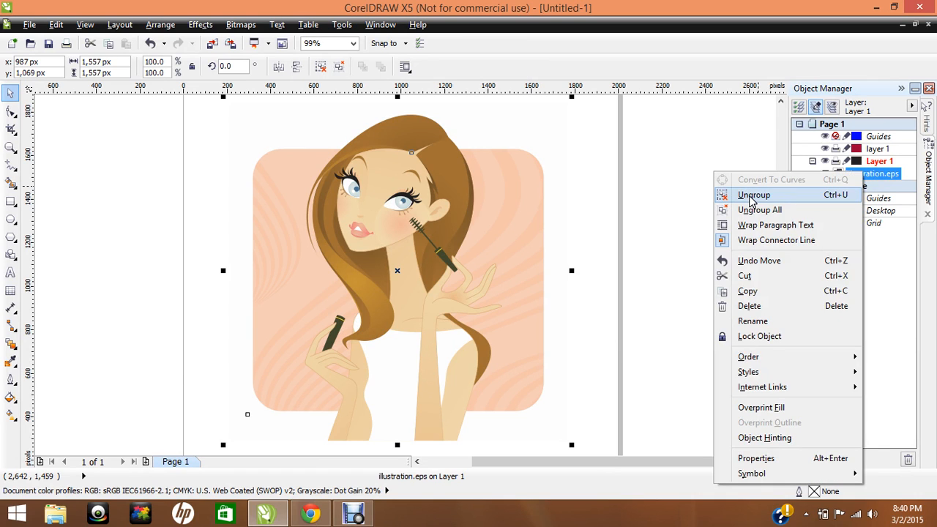
click(754, 195)
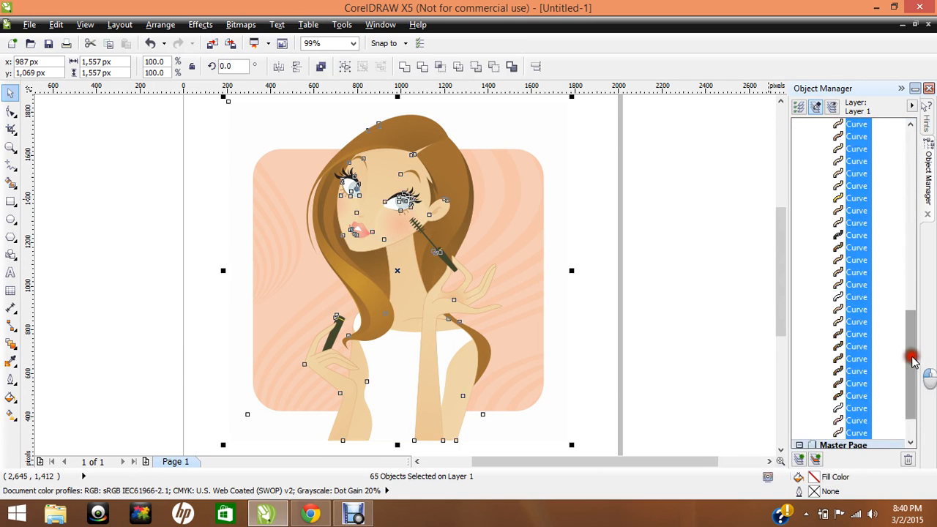
drag(913, 359, 911, 230)
click(826, 256)
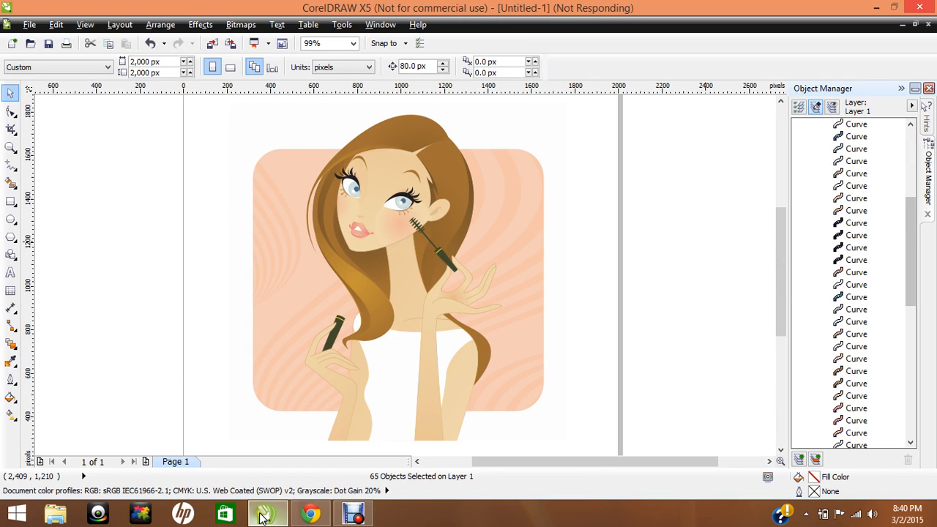
- Switch to Chrome, copy the "scandinavian hues" palette image from design-seeds.com, and return to CorelDRAW
click(311, 514)
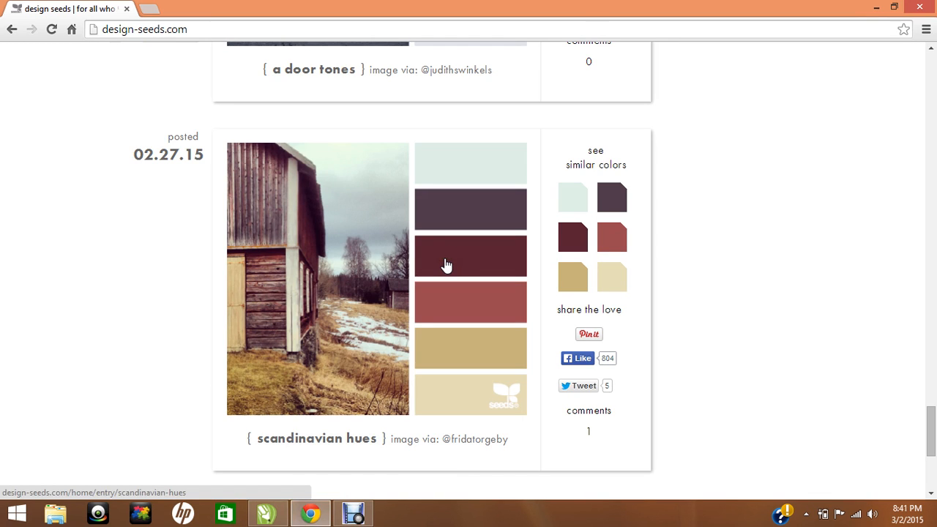
right_click(360, 250)
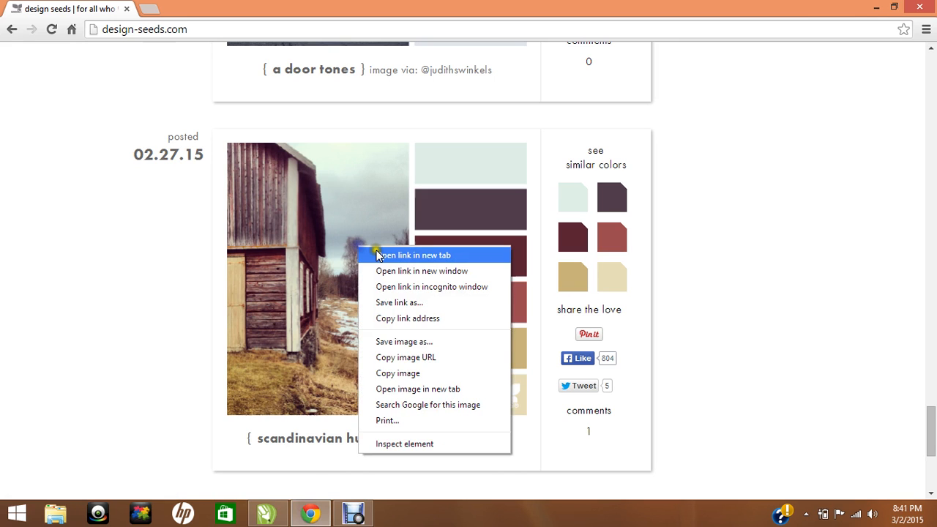
click(389, 373)
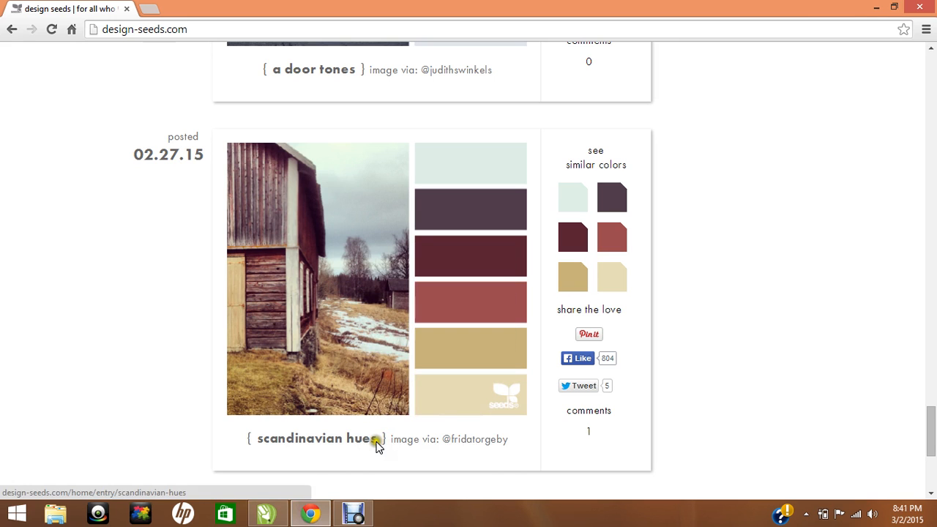
mouse_move(267, 513)
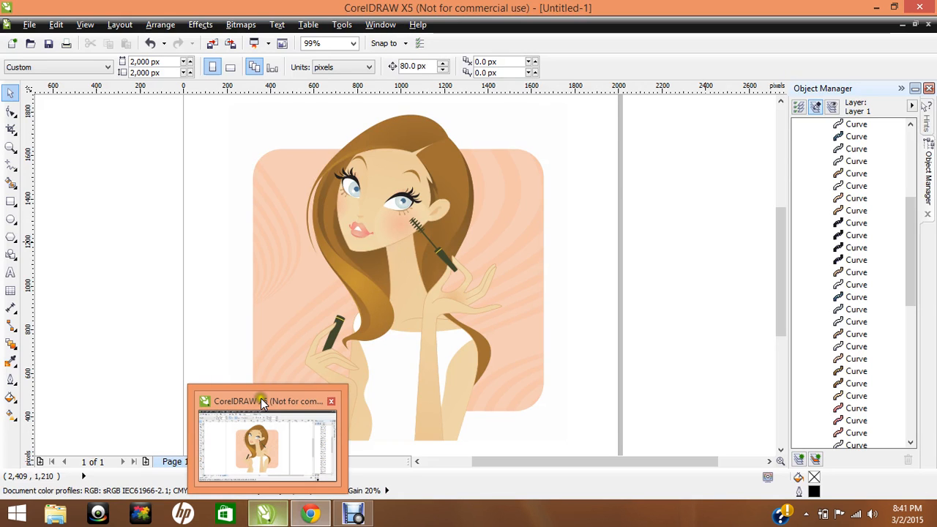
click(262, 401)
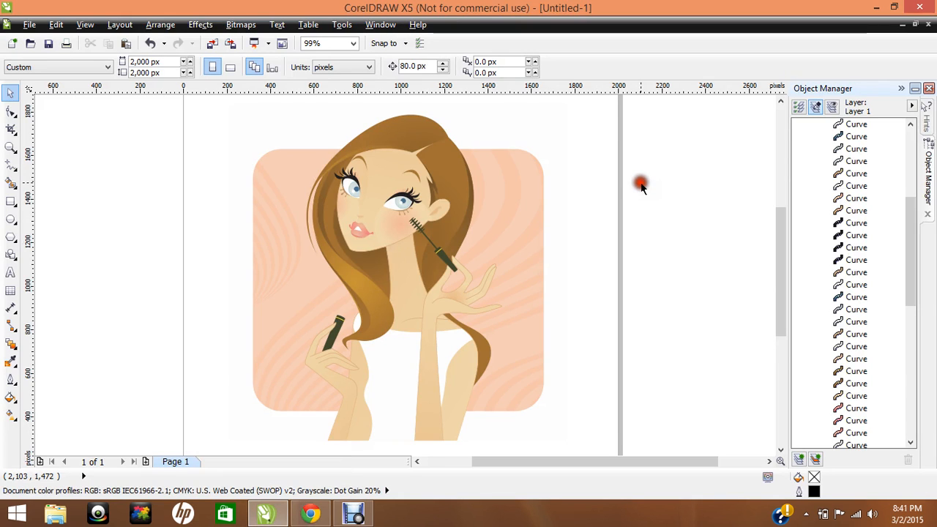
- Paste the copied palette image and place it outside the page, to the left of the illustration, leaving nothing selected
right_click(642, 187)
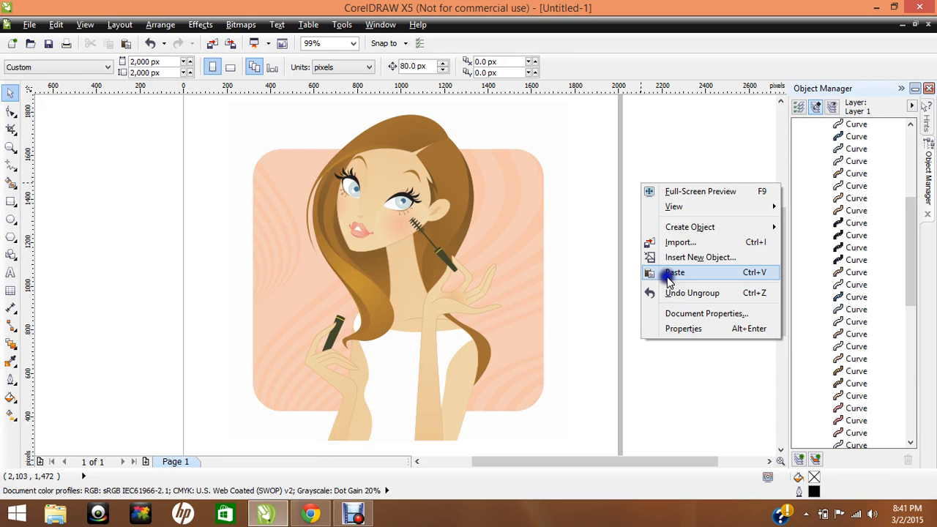
click(675, 272)
drag(232, 234, 109, 178)
click(112, 306)
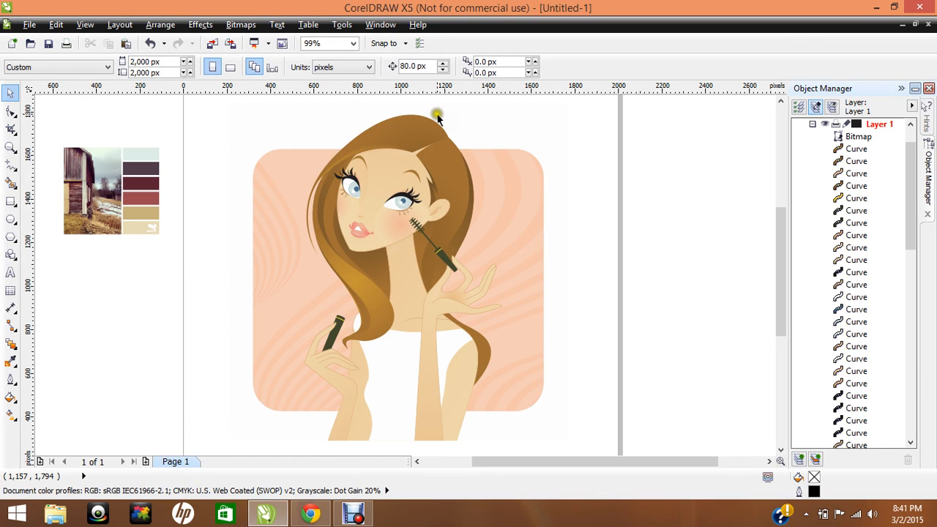
click(230, 191)
click(214, 183)
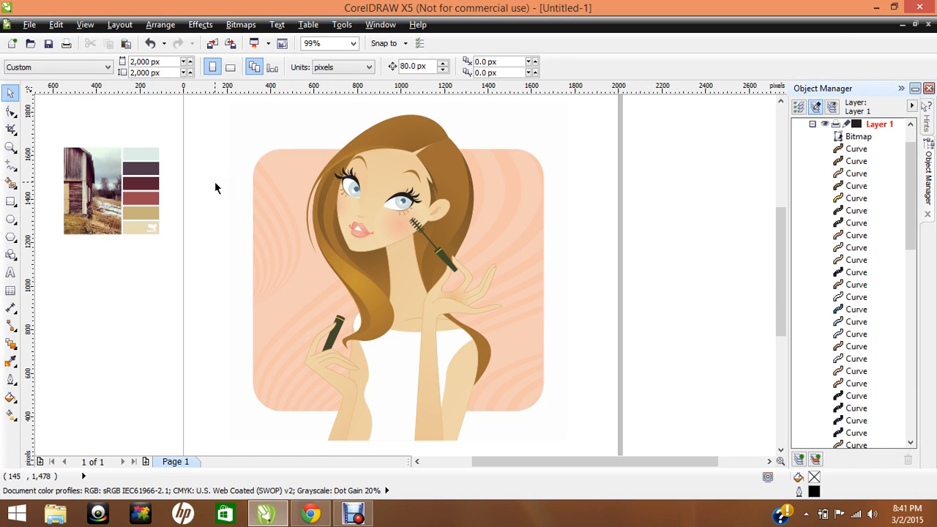
- Fill the rounded background square with the muted red sampled from the palette image, #9A4951
click(296, 168)
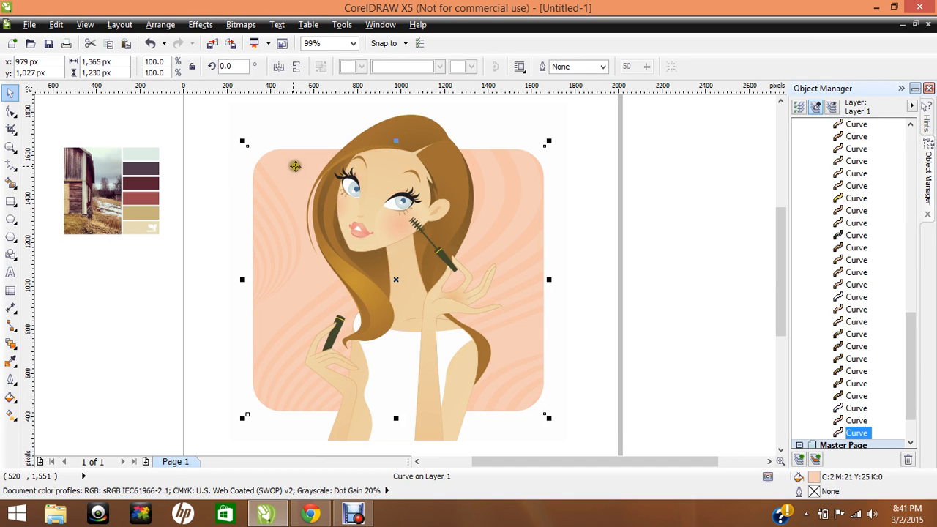
double_click(817, 478)
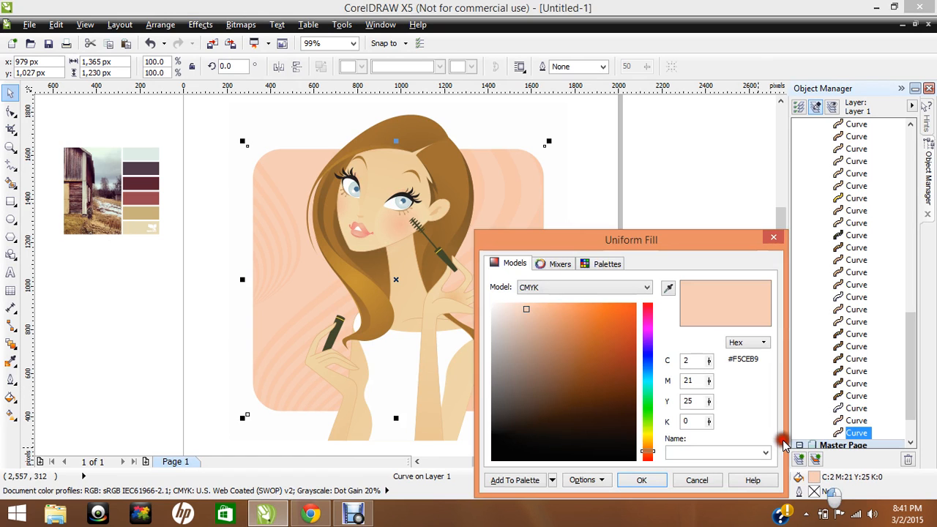
click(573, 328)
mouse_move(574, 328)
mouse_down()
mouse_move(587, 320)
mouse_move(572, 351)
mouse_up()
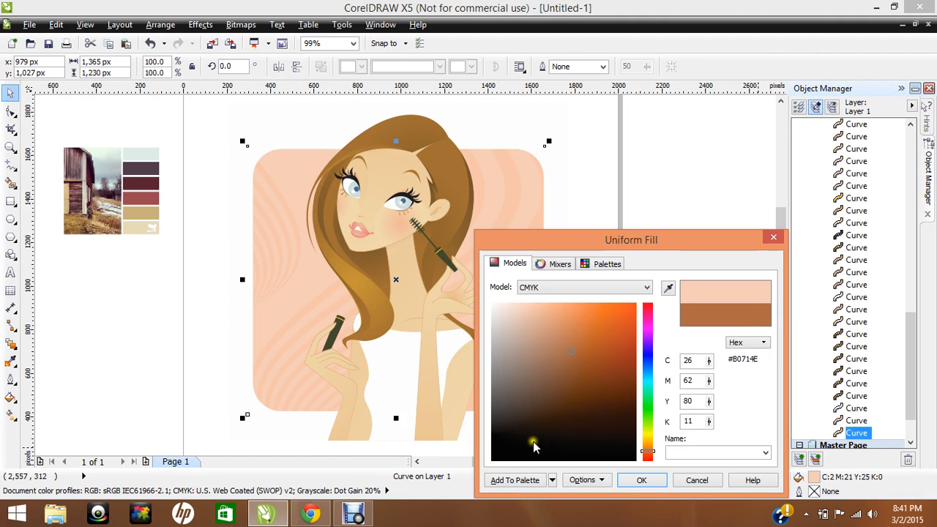
click(668, 288)
click(600, 267)
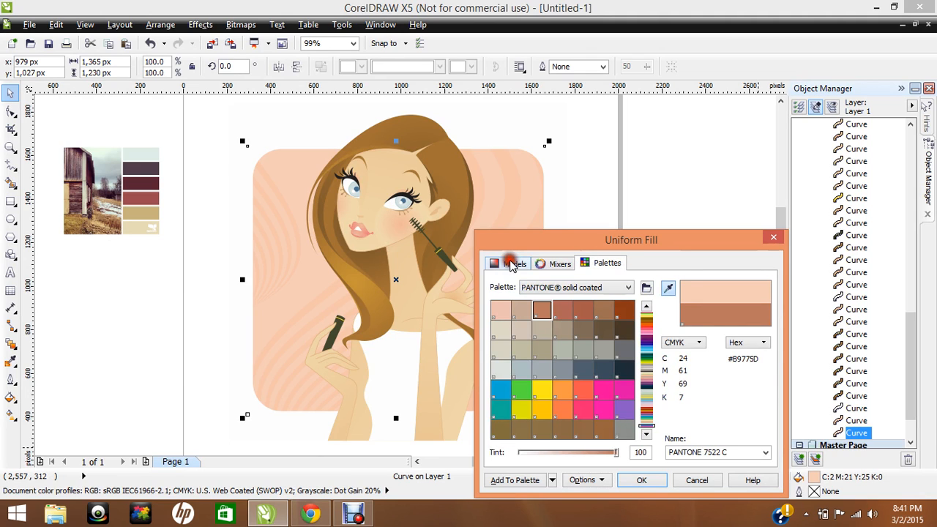
click(512, 264)
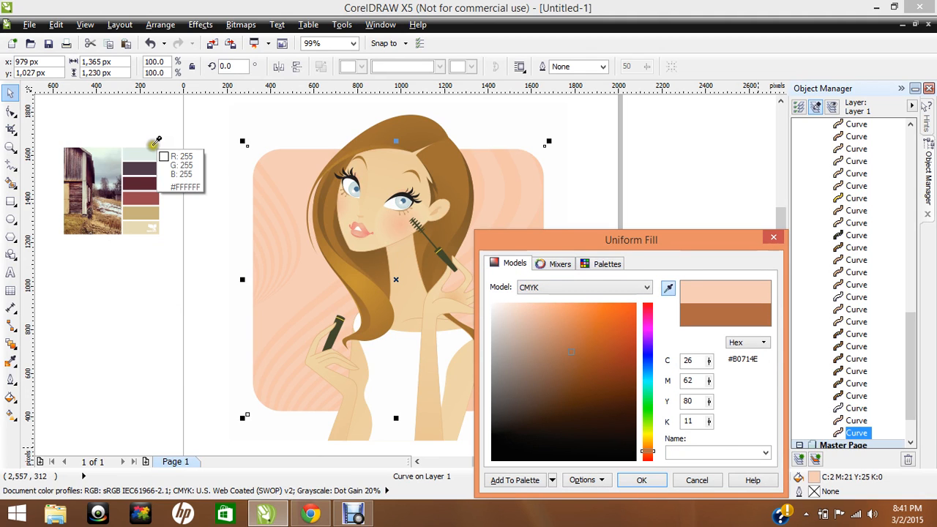
click(144, 195)
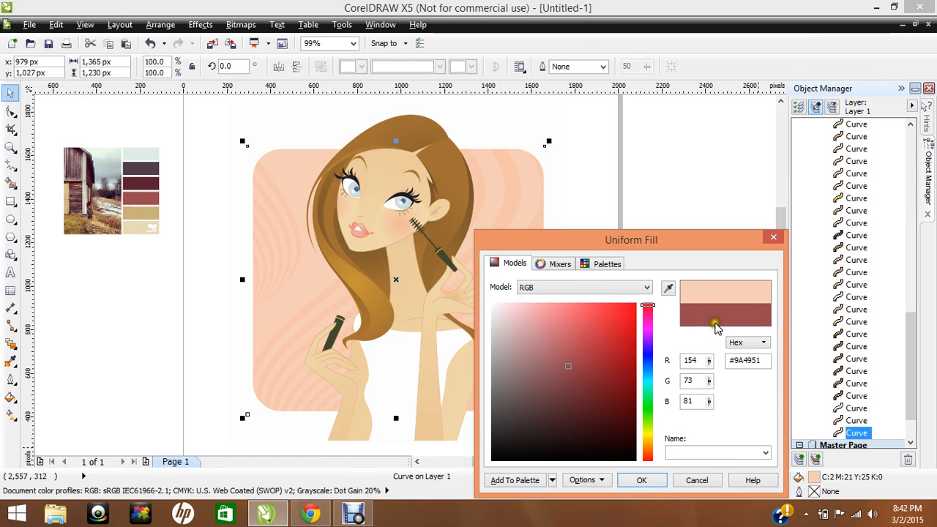
click(631, 477)
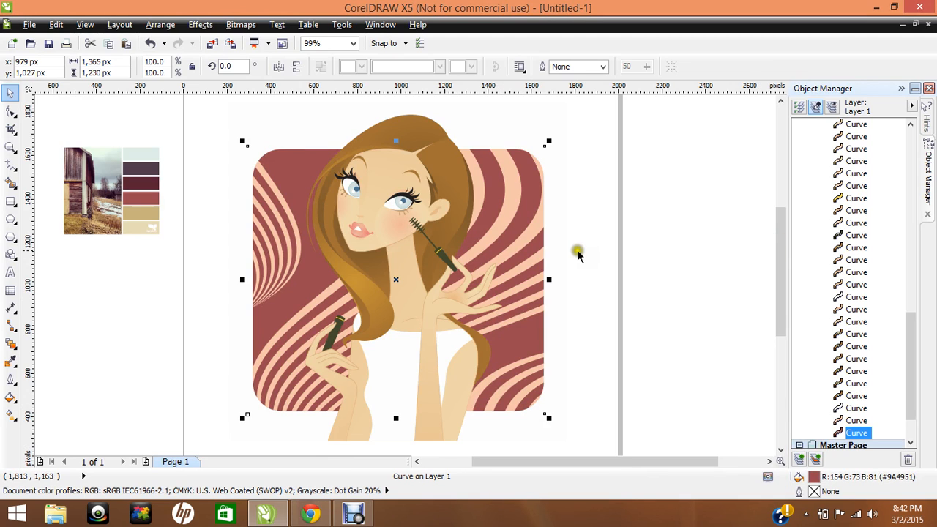
click(225, 242)
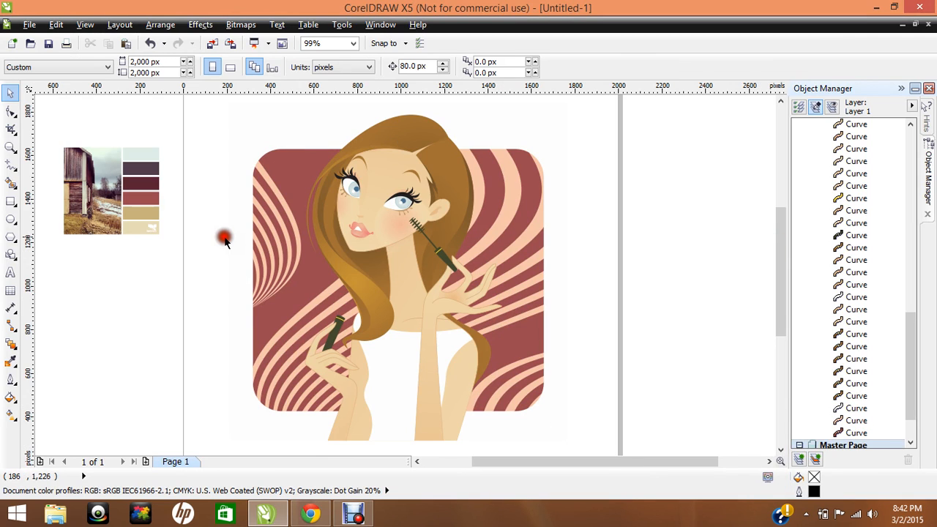
- Fill the wavy background stripes with the dark burgundy sampled from the palette image, #572131, and clear the selection
click(269, 186)
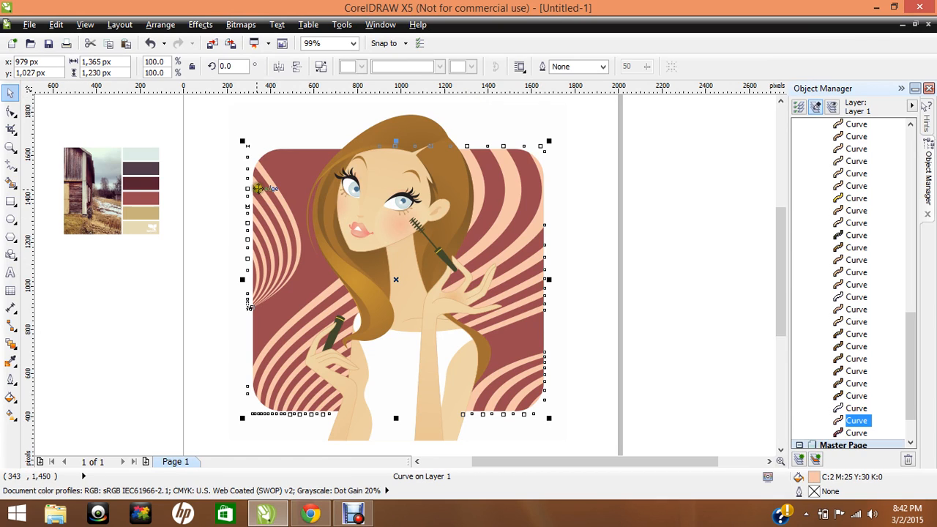
double_click(814, 477)
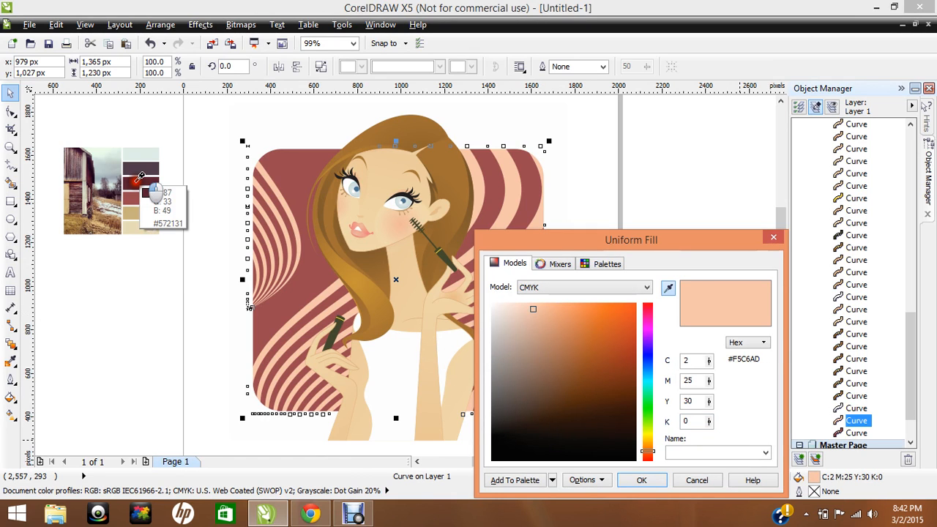
click(139, 179)
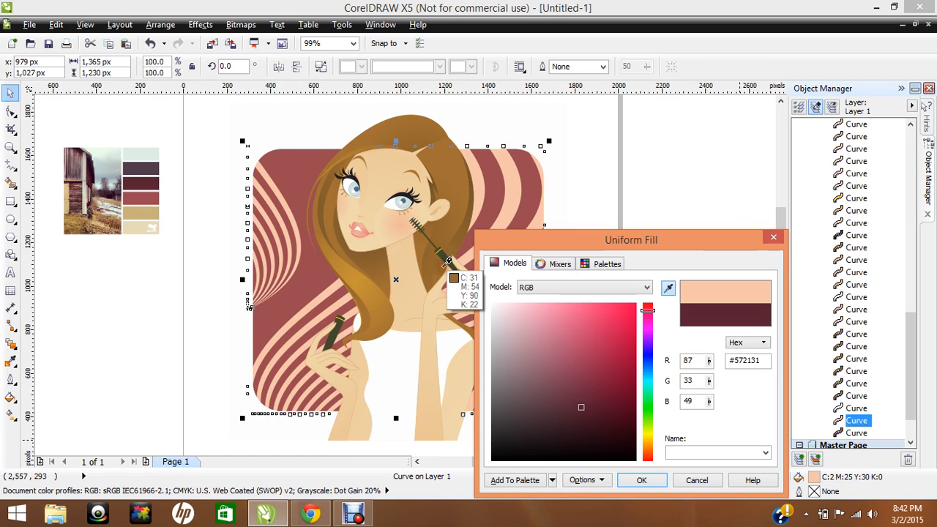
key(Return)
click(562, 198)
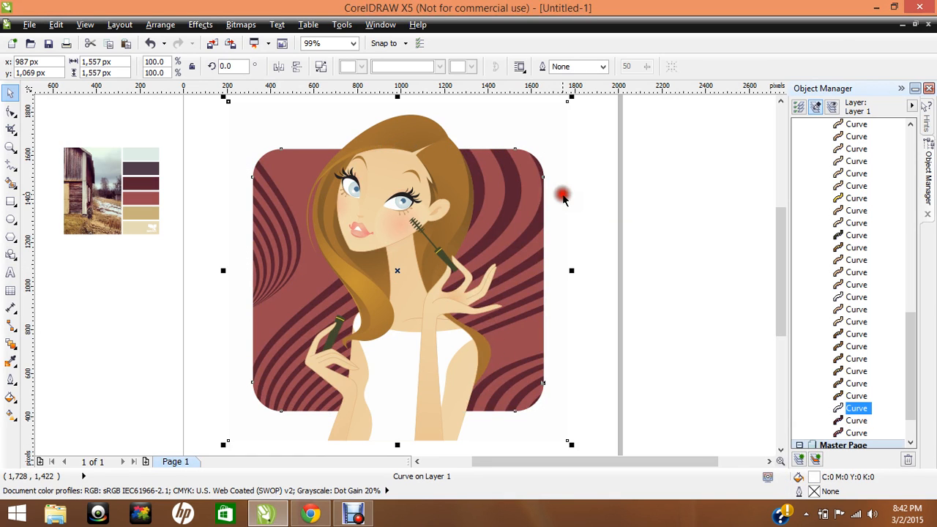
click(605, 203)
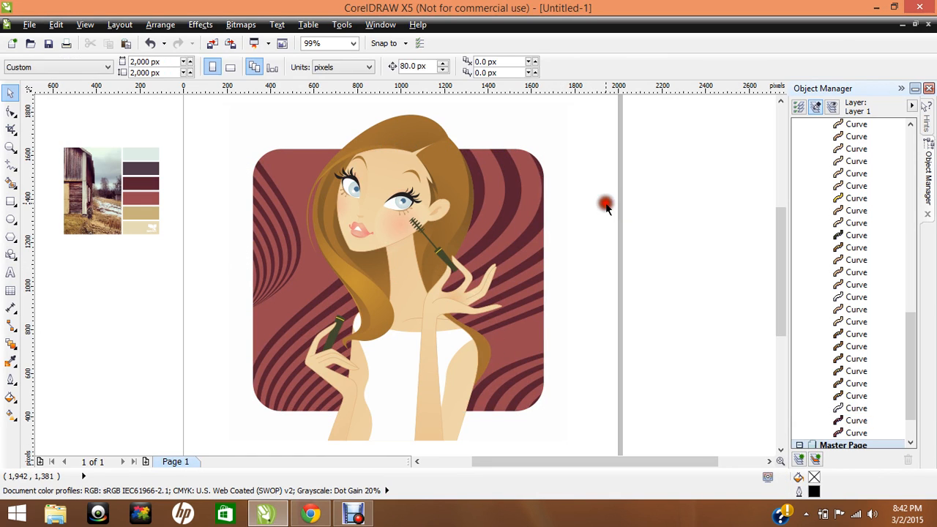
- Fill the woman's white top with the pale mint sampled from the palette image, #DFEFE7
click(393, 350)
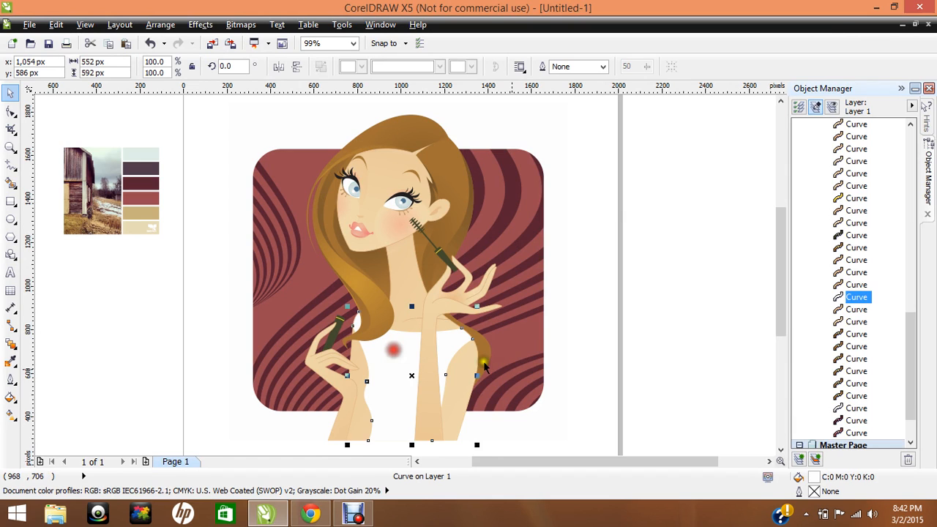
click(816, 477)
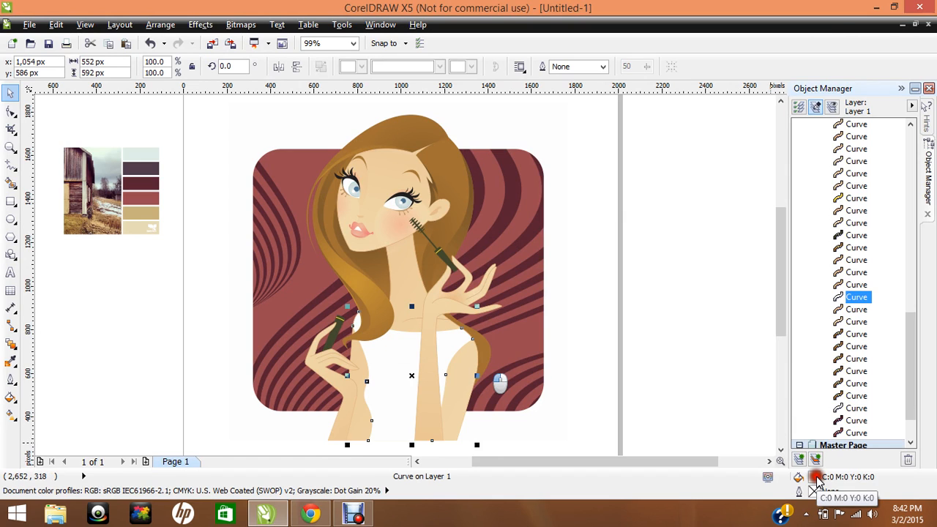
click(668, 288)
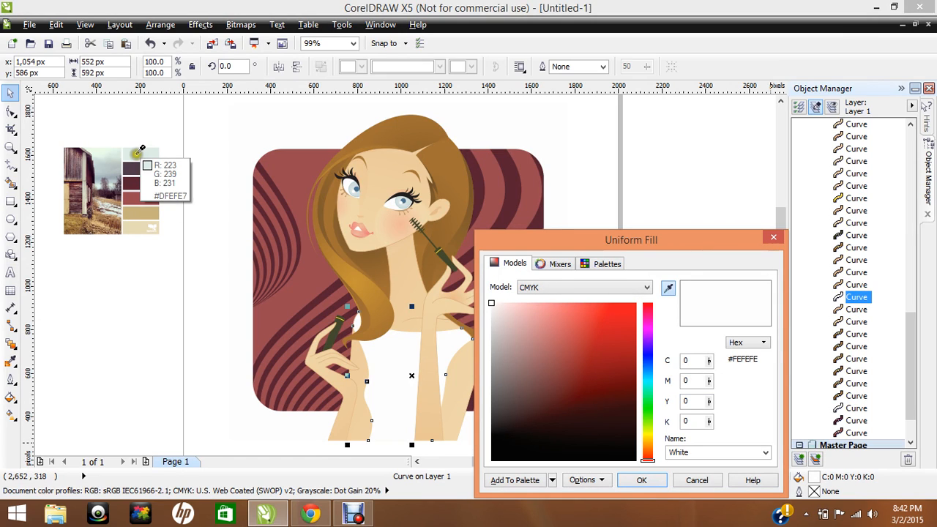
click(140, 150)
key(Return)
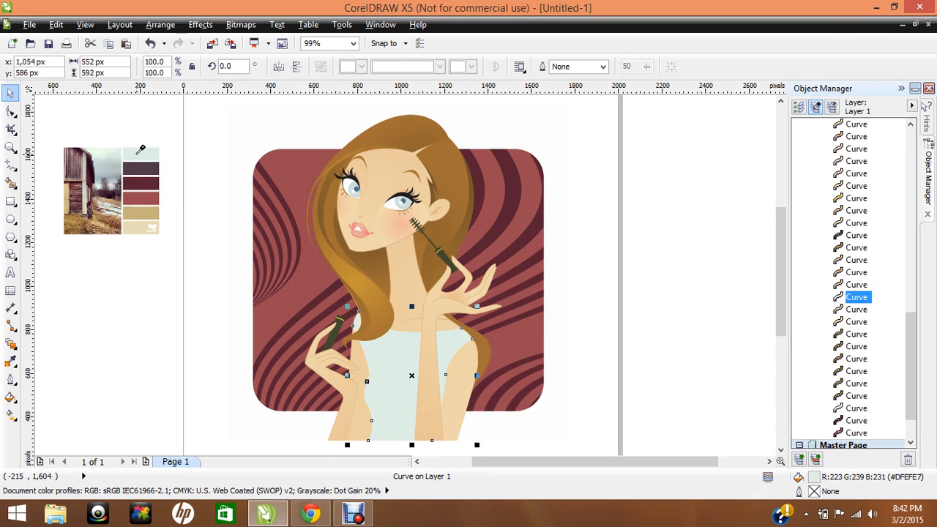
- Fill the woman's top with the dark purple sampled from the palette image, #4F3A4A, and clear the selection
double_click(812, 478)
click(668, 288)
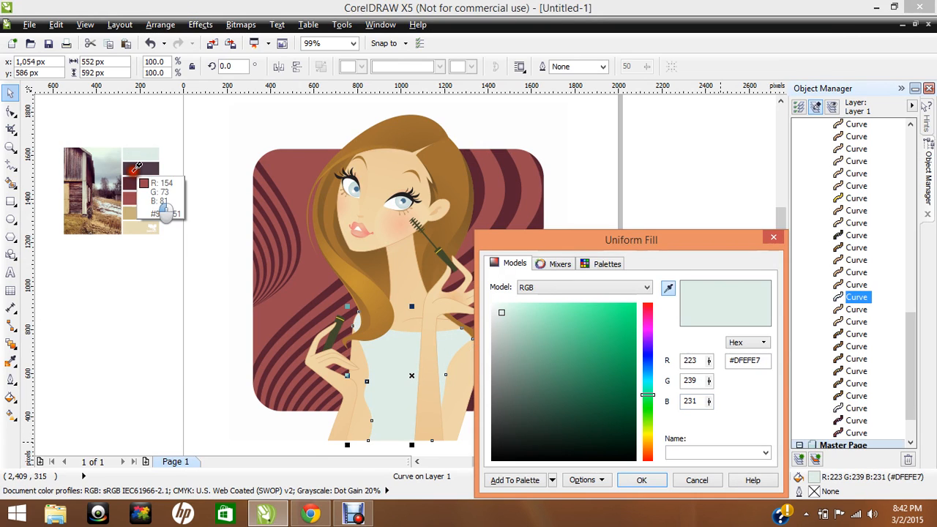
click(133, 170)
key(Return)
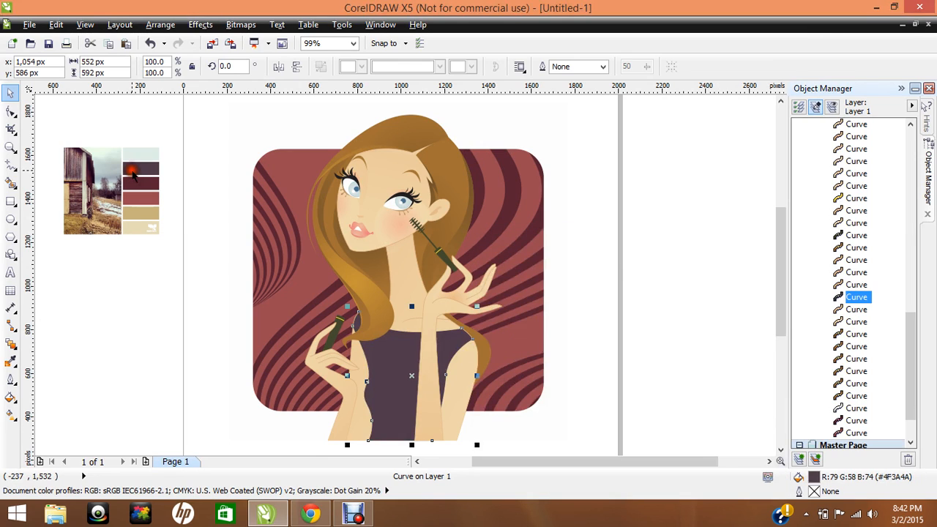
click(621, 262)
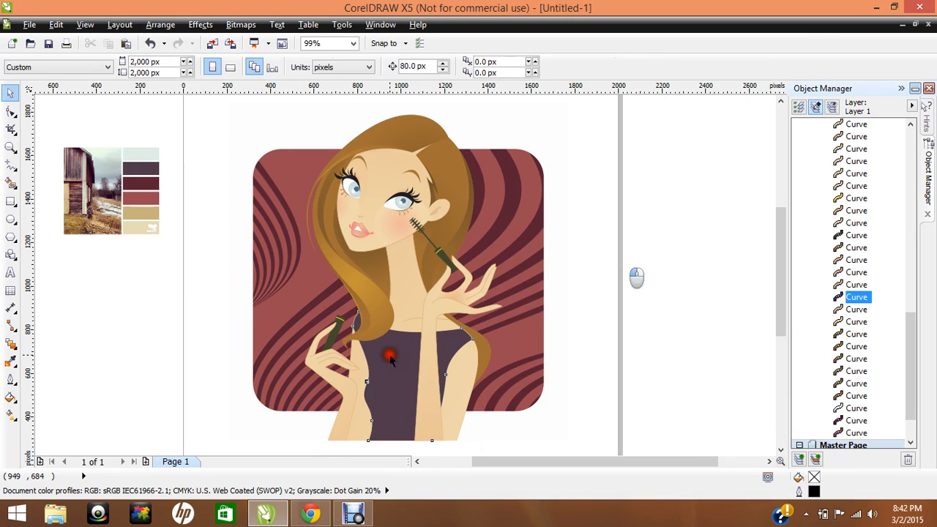
- Try to nudge the top's neckline corner node beside the hair strand upward with the Shape tool, and undo the move
click(390, 357)
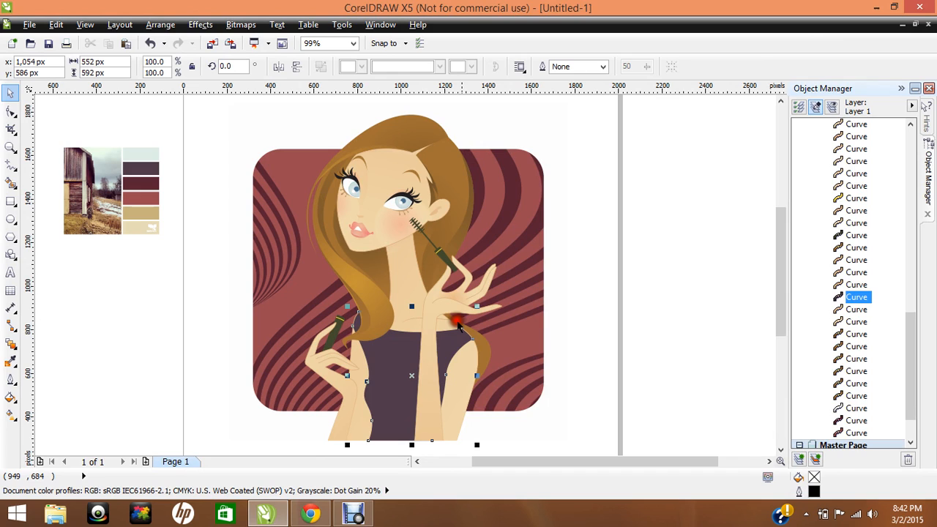
click(458, 327)
click(9, 147)
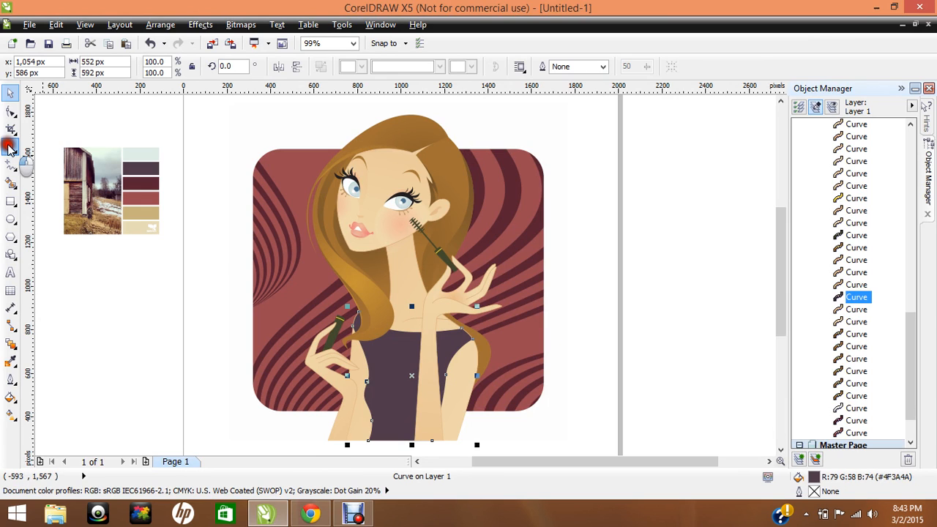
drag(334, 289, 502, 409)
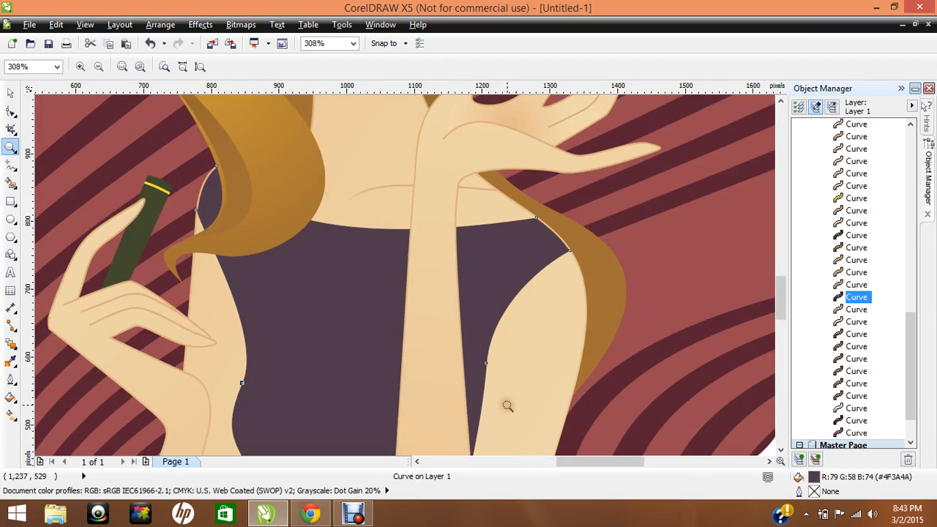
click(12, 92)
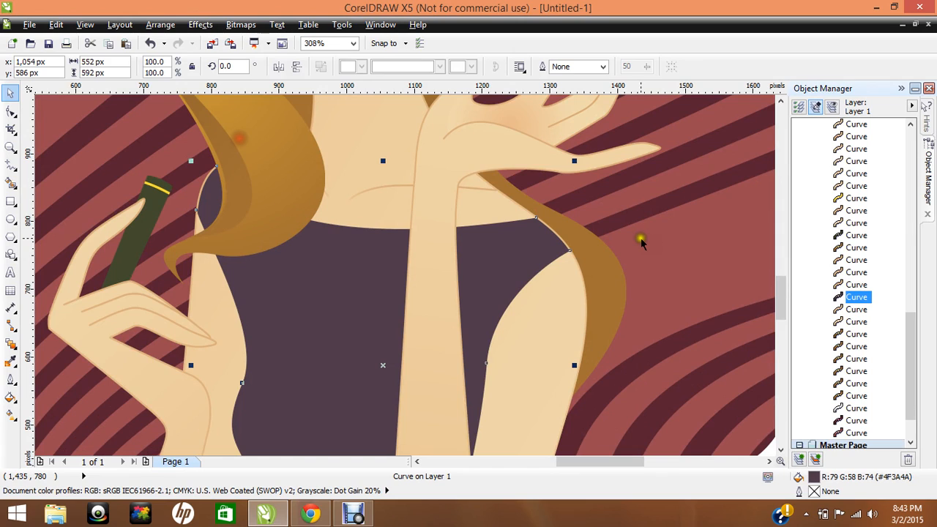
click(536, 229)
click(535, 228)
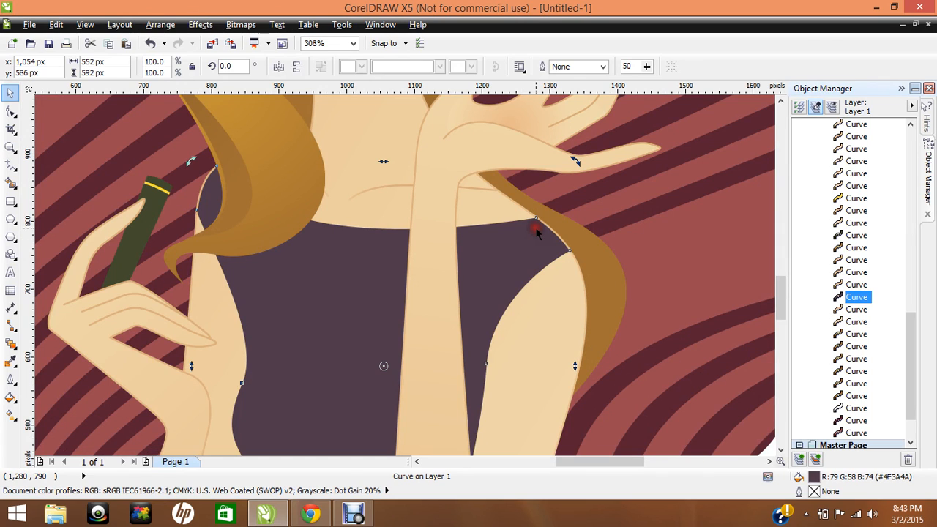
key(F10)
click(538, 221)
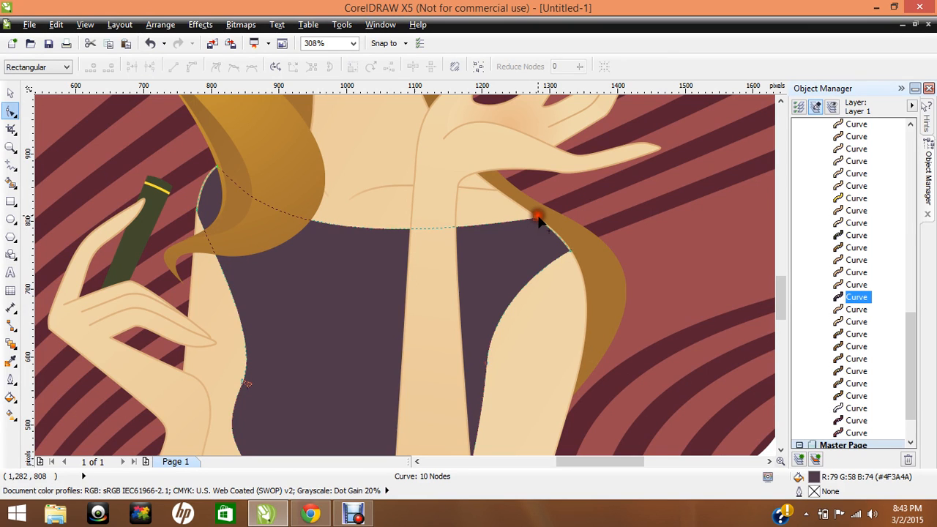
drag(538, 221, 615, 233)
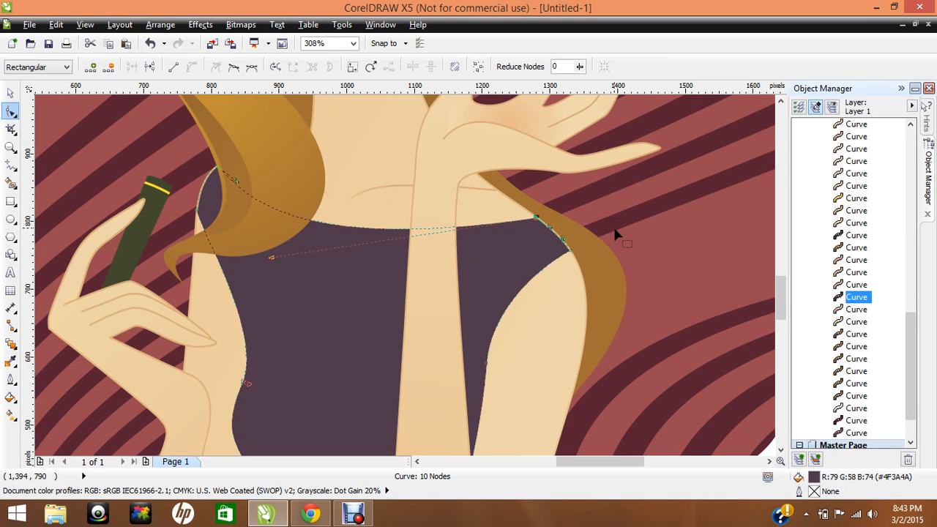
key(Up)
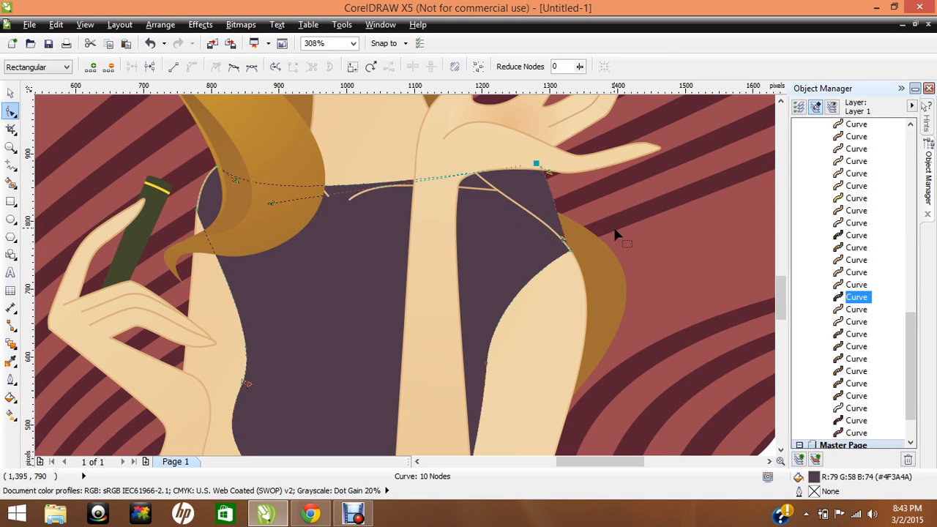
key(ctrl+z)
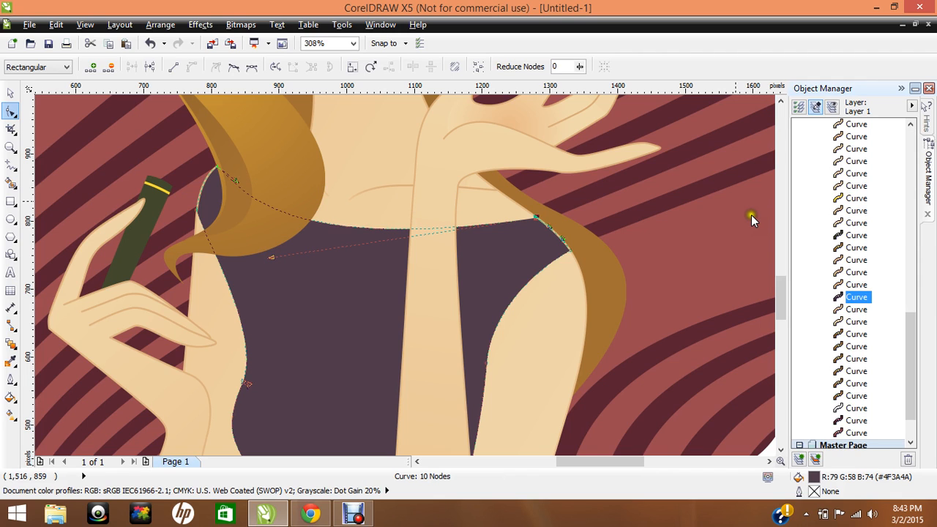
- Return the view to 100%, deselect everything and set the nudge distance to 1.0 px
click(351, 45)
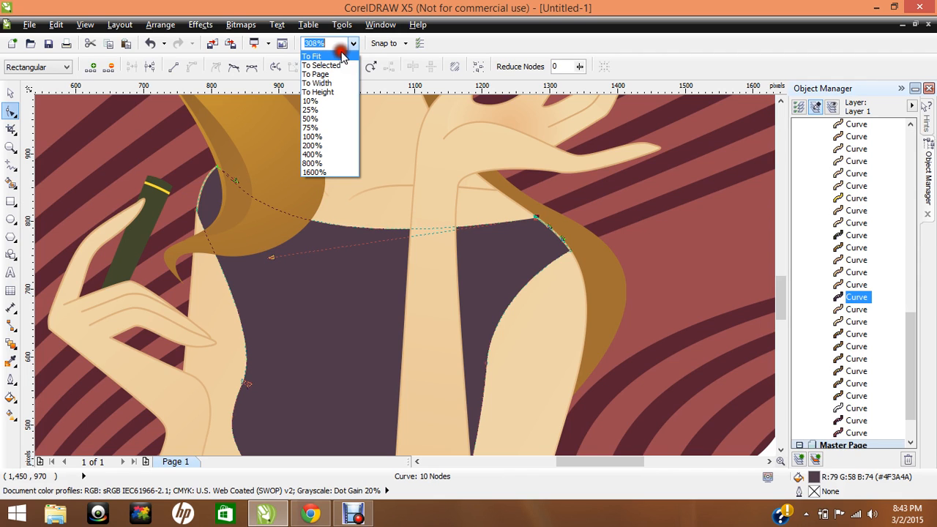
click(312, 137)
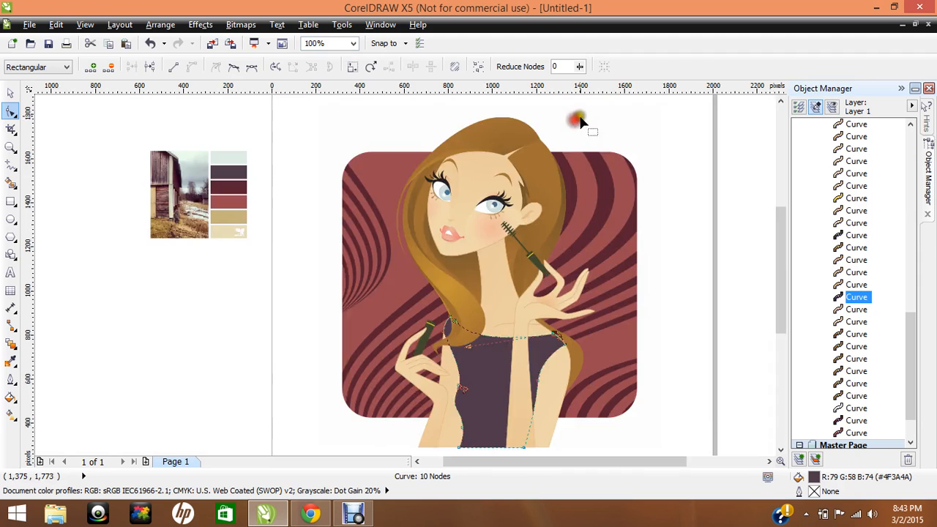
click(580, 118)
click(9, 93)
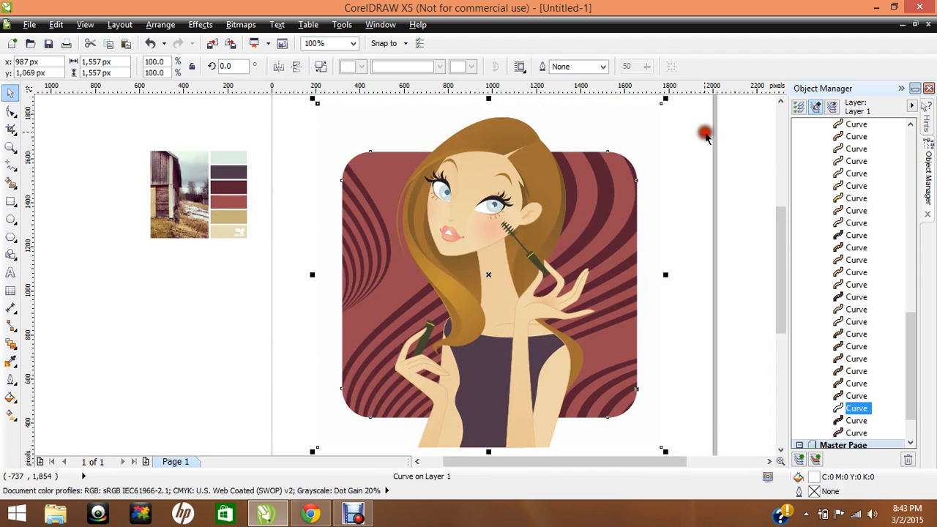
click(705, 136)
click(407, 67)
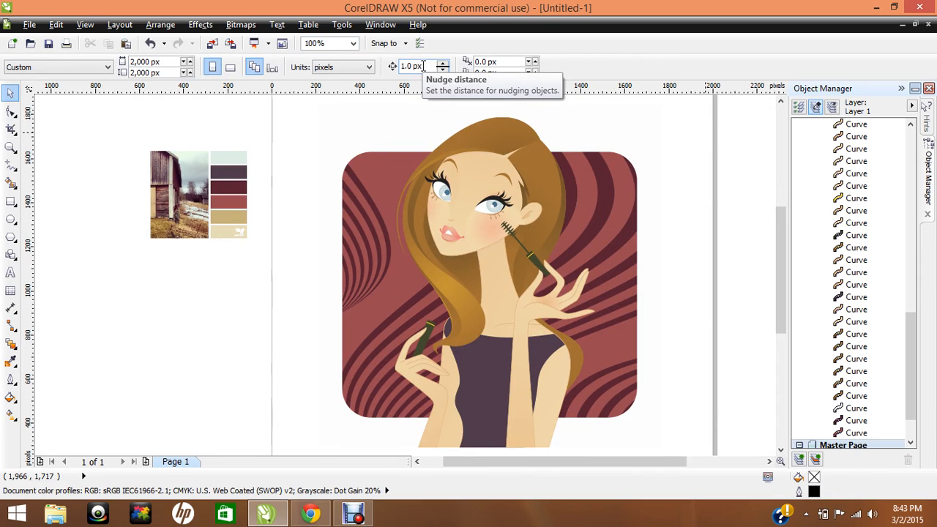
- Nudge the purple top's neckline corner node beside the hair strand slightly upward in 1 px steps to meet the body outline
click(9, 152)
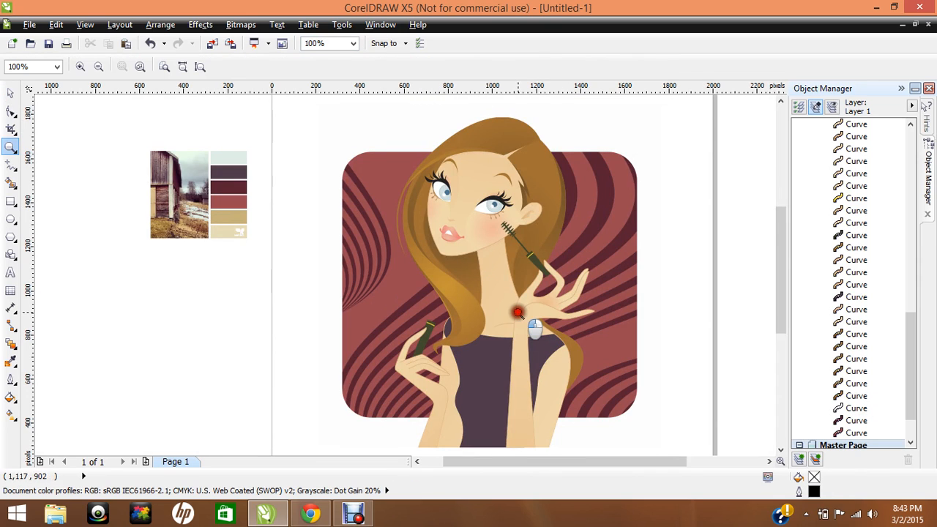
click(608, 372)
drag(608, 372, 464, 298)
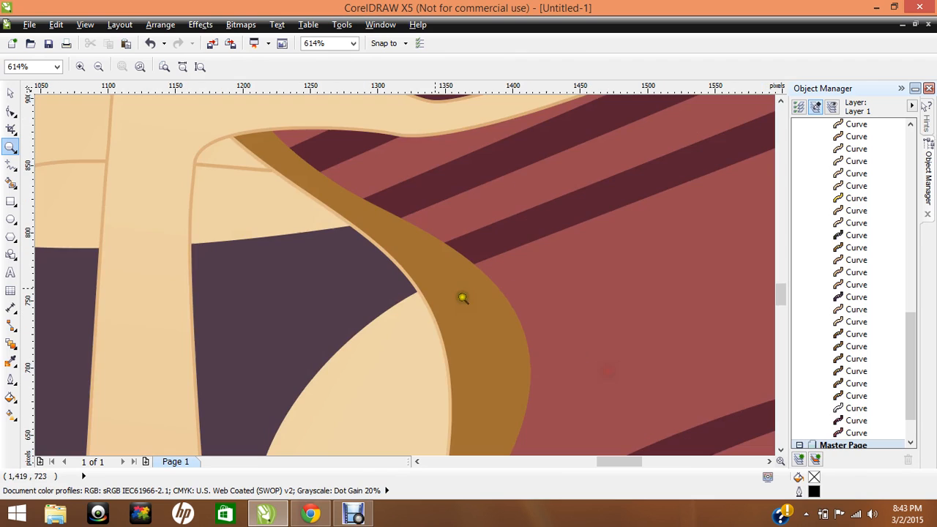
click(10, 91)
click(362, 275)
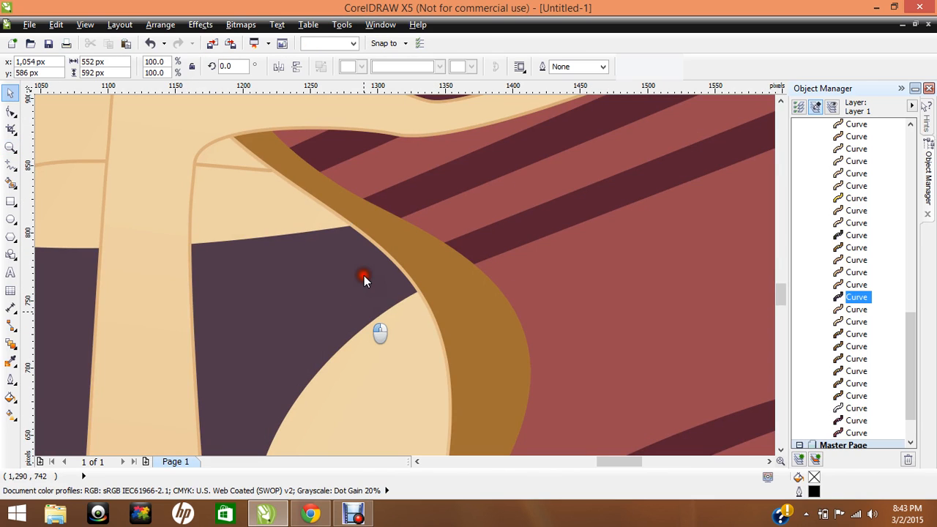
key(F10)
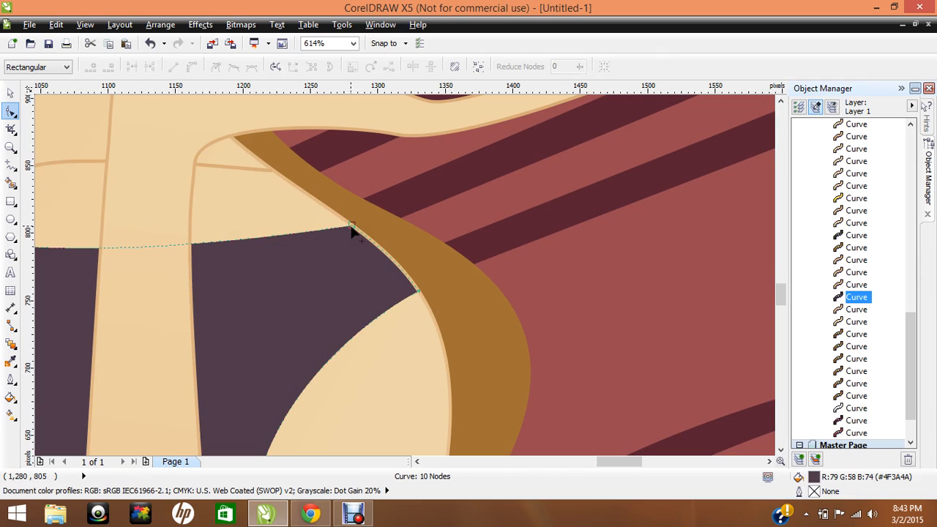
click(351, 228)
drag(375, 235, 375, 238)
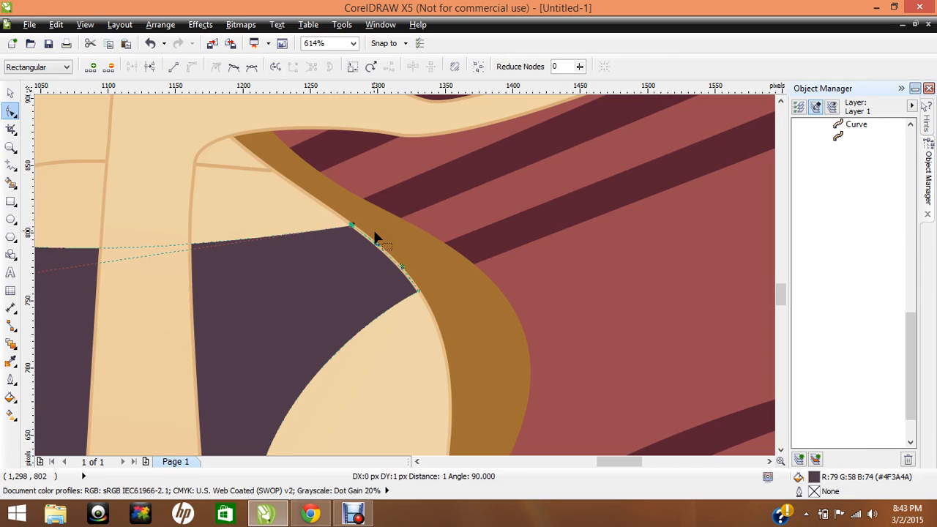
key(Up)
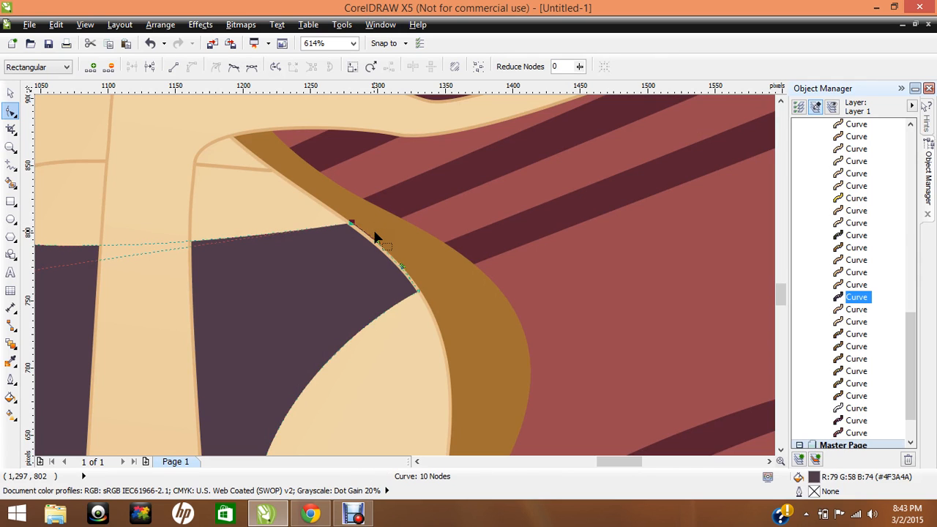
key(Down)
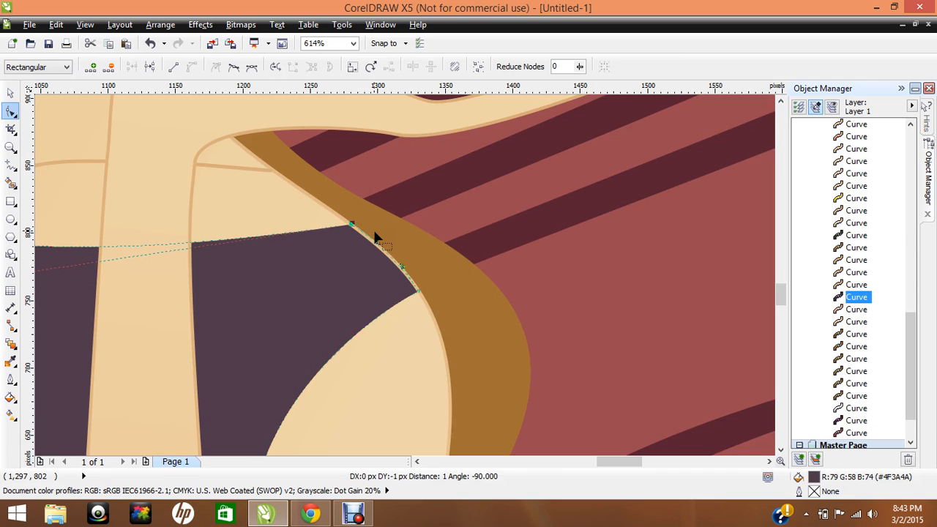
- Move the thin tan body-outline curve directly below the purple top in the stacking order and select the top
click(325, 207)
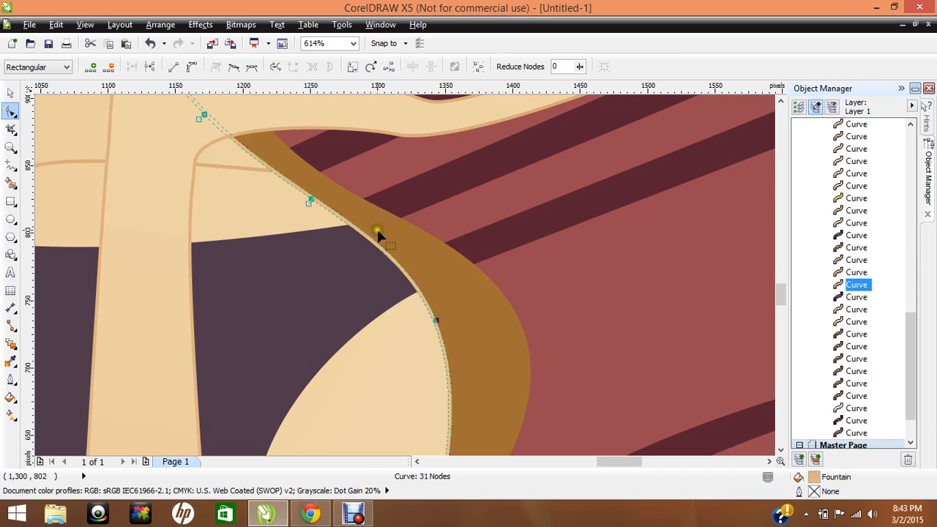
click(854, 286)
drag(854, 287, 854, 302)
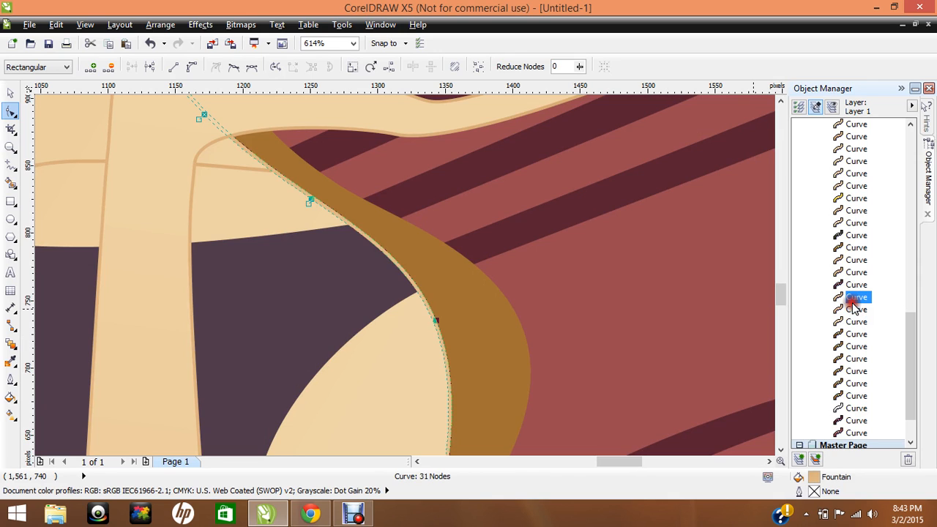
click(330, 279)
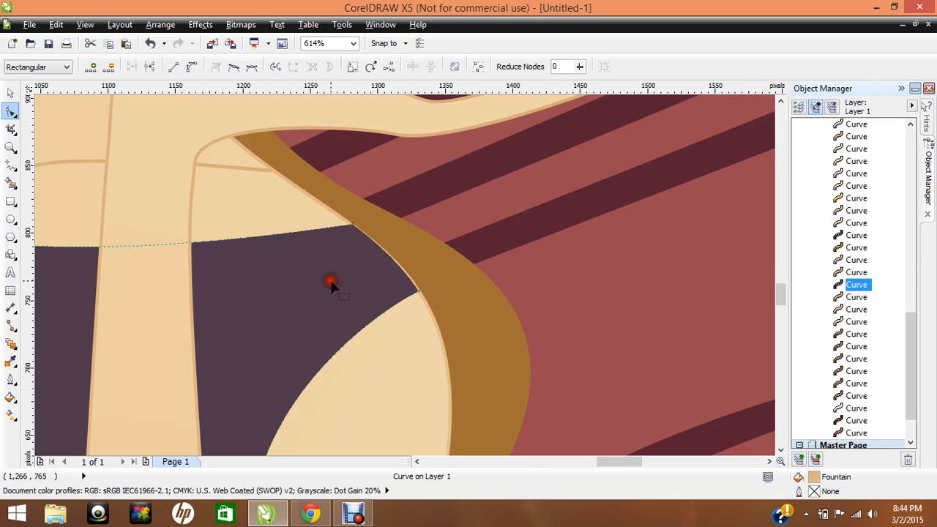
- Nudge the purple top's neckline corner node up 1 px and its armhole corner node right 2 px to meet the body outline beside the right hair strand
click(351, 226)
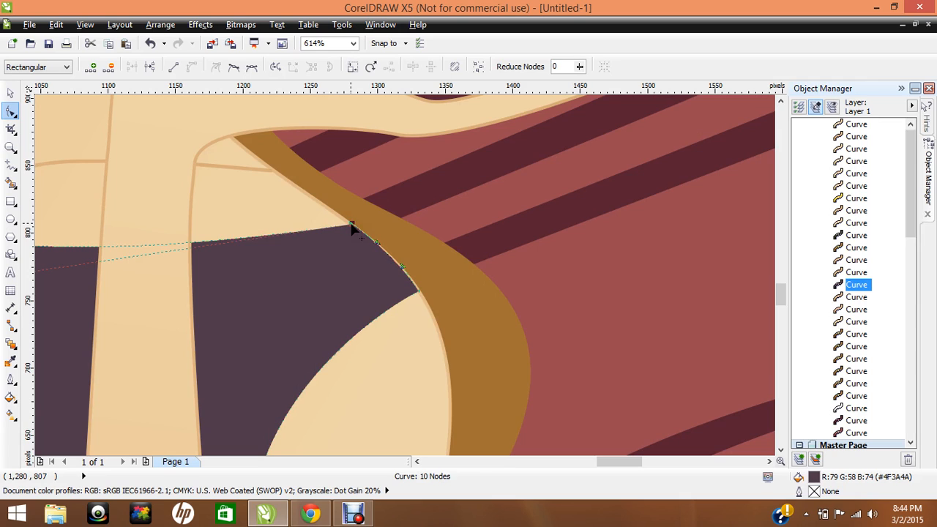
key(Up)
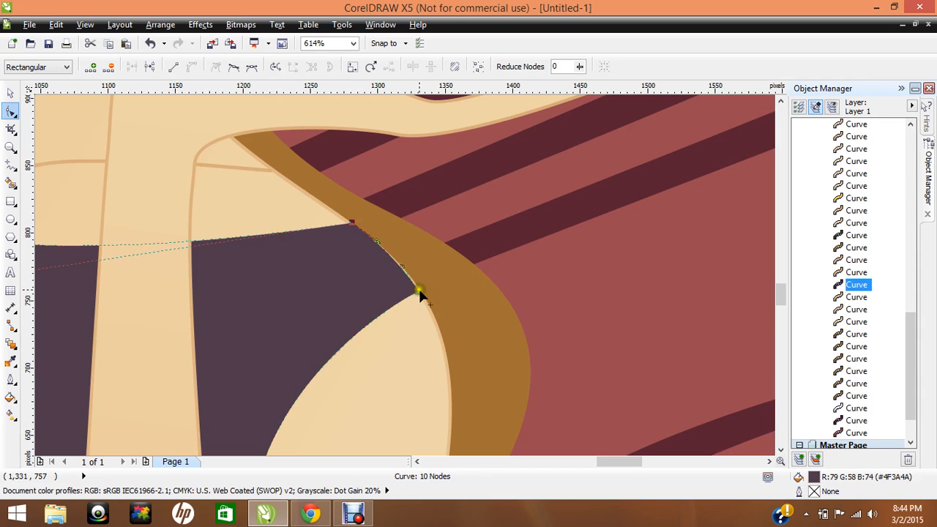
click(419, 291)
key(Right)
key(Right)
click(377, 245)
key(Up)
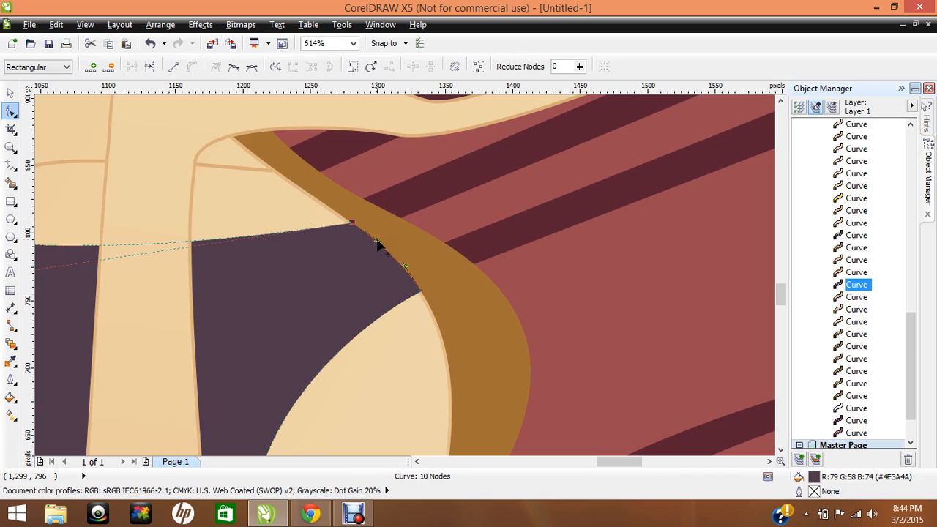
- Move the purple top's two left shoulder nodes slightly outward, the upper one upward and the lower one sideways, to cover the body outline
click(417, 464)
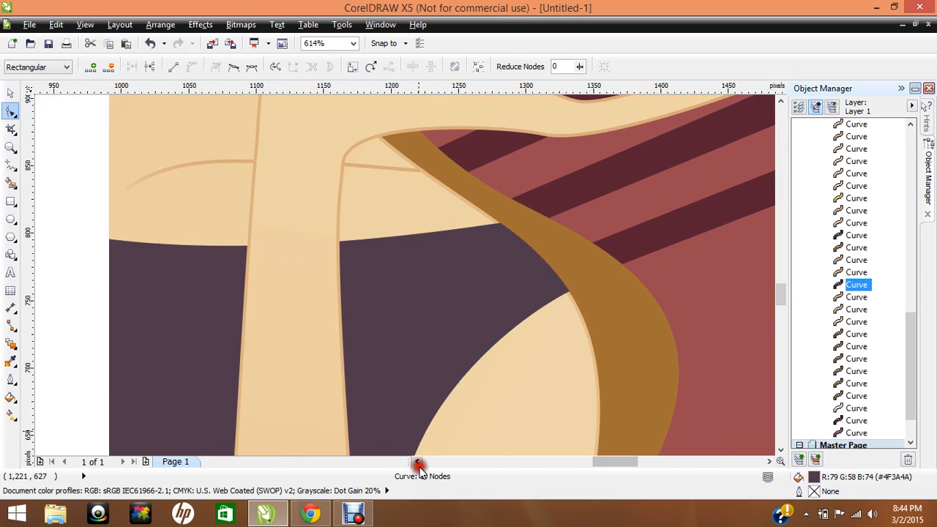
click(418, 464)
click(418, 463)
click(418, 464)
click(418, 463)
click(419, 464)
click(418, 463)
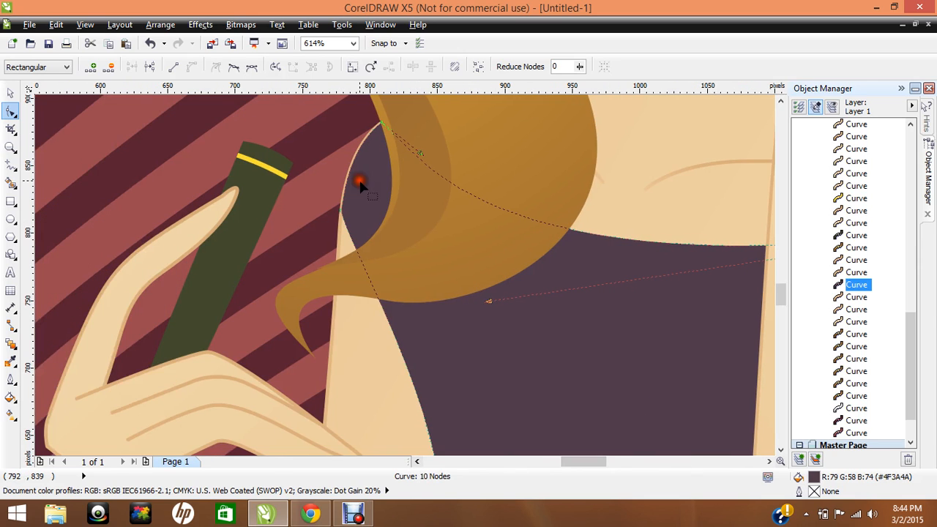
click(381, 124)
drag(382, 124, 381, 122)
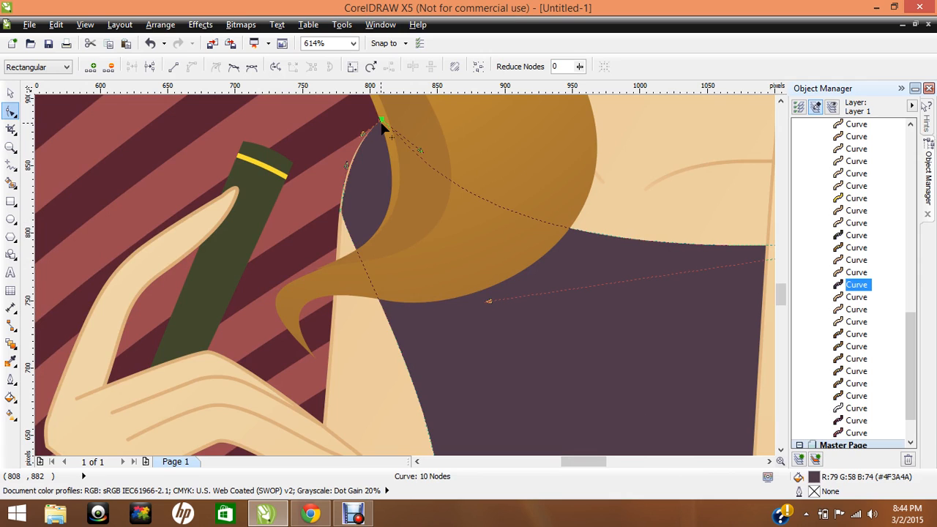
click(342, 211)
drag(342, 211, 339, 211)
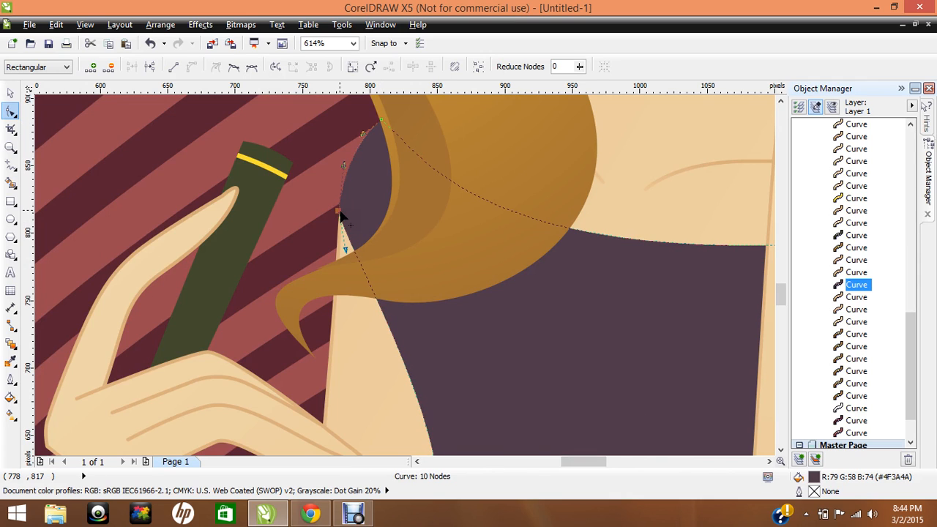
- Return the view to 100%, deselect the top and zoom in on the whole illustration
click(355, 44)
click(328, 57)
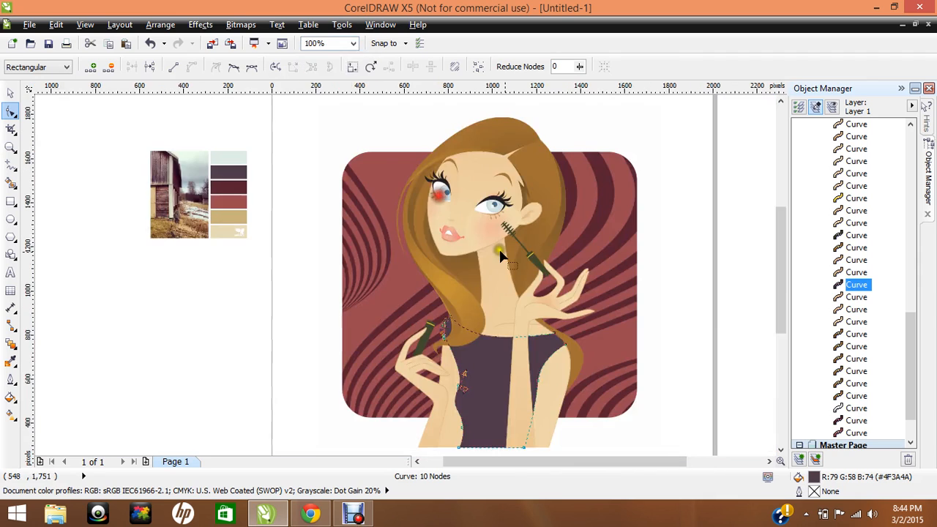
click(313, 226)
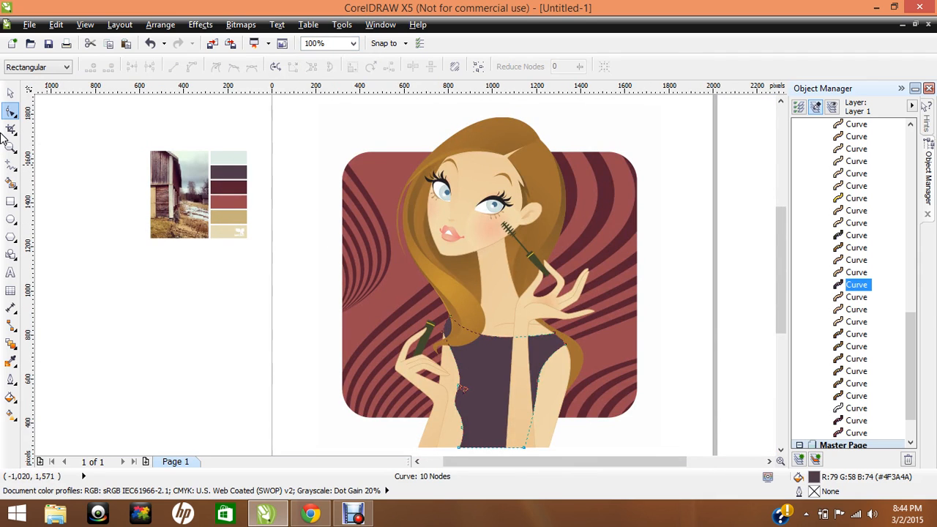
click(11, 95)
click(191, 306)
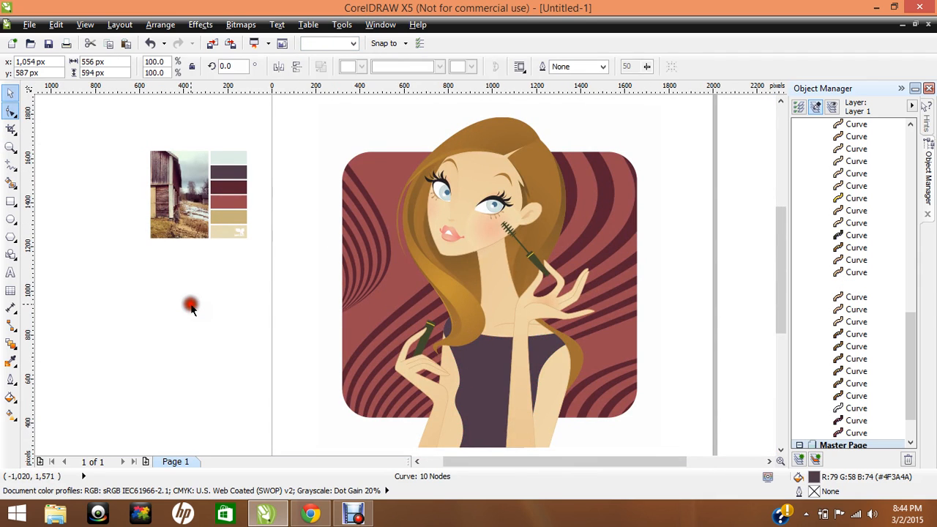
click(9, 146)
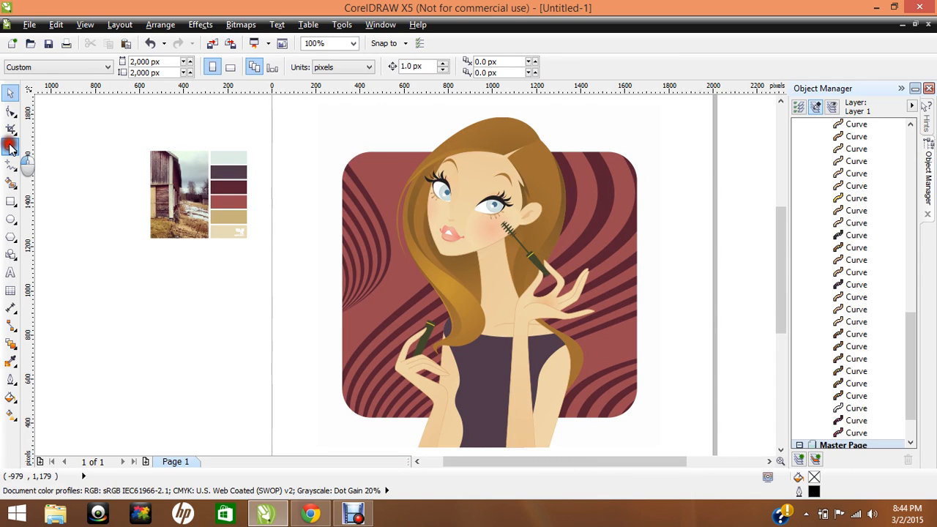
drag(379, 115, 640, 435)
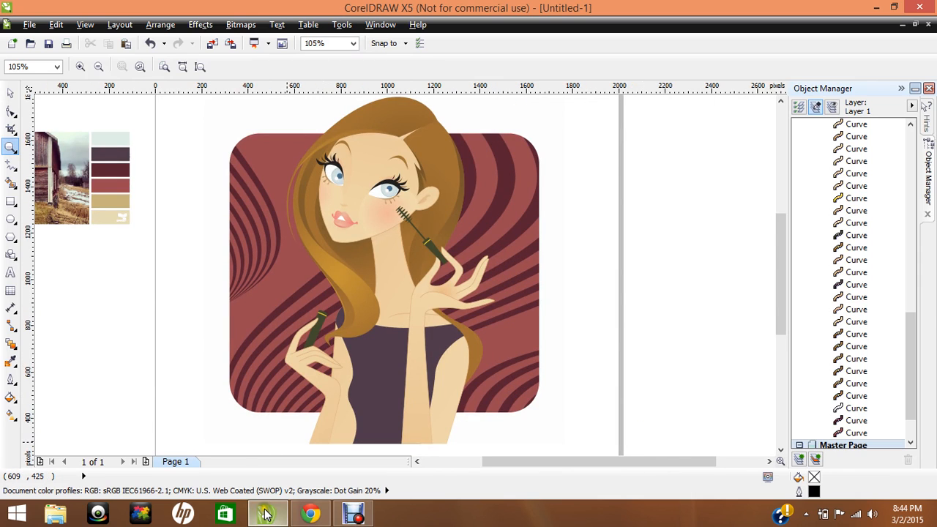
- Switch to Chrome and go to istockphoto.com
mouse_move(265, 514)
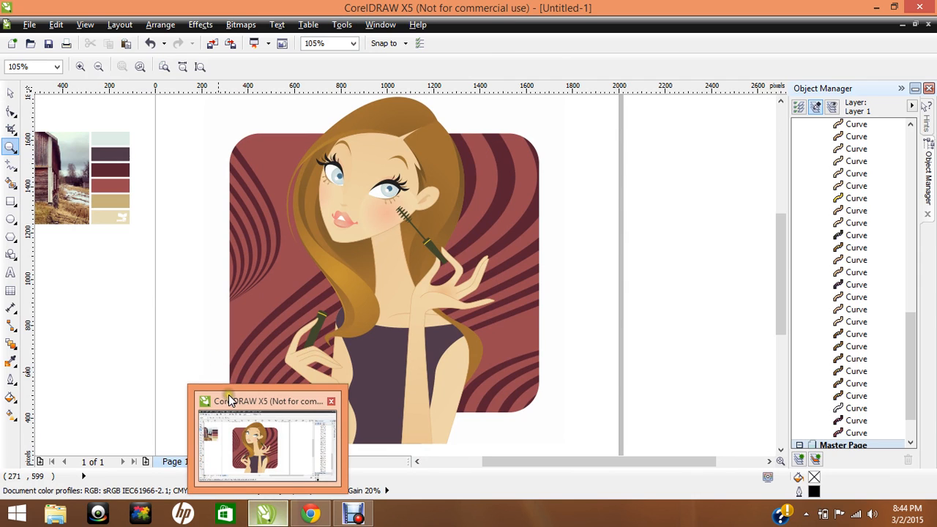
click(312, 515)
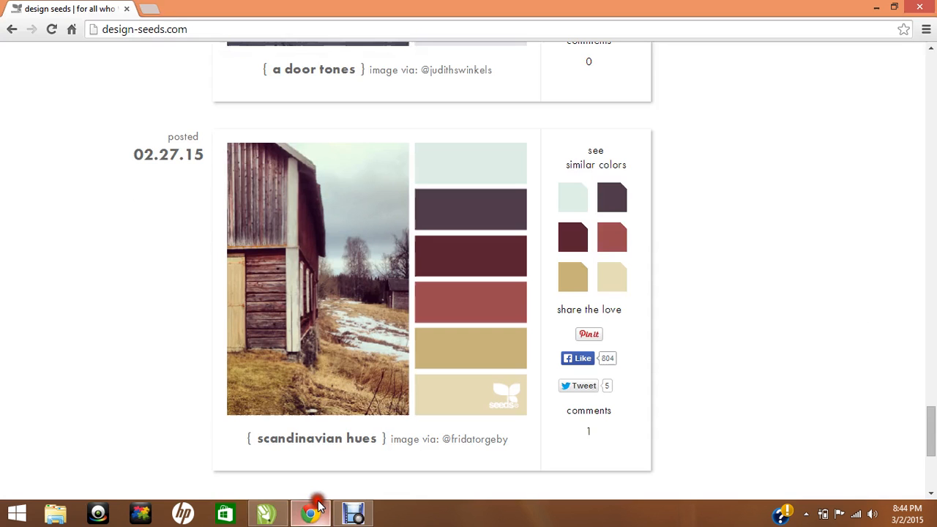
click(190, 30)
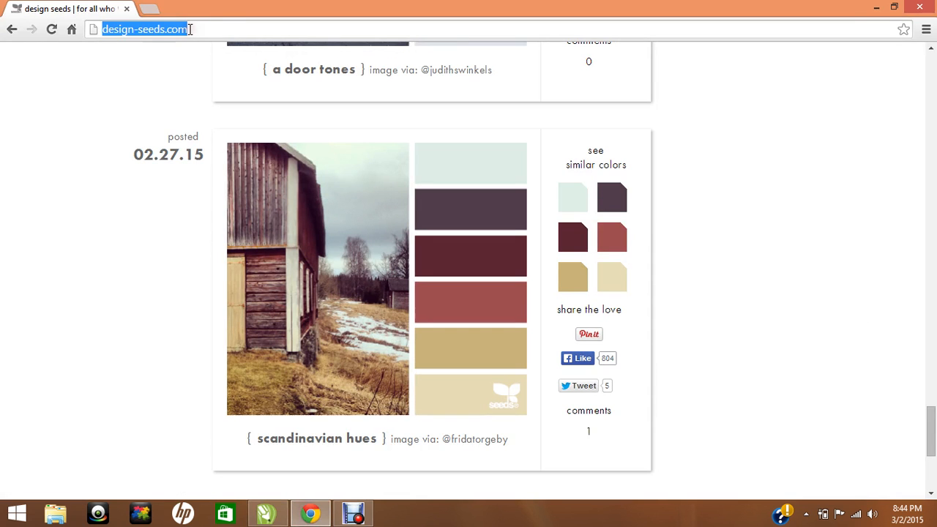
text(istockphoto.com)
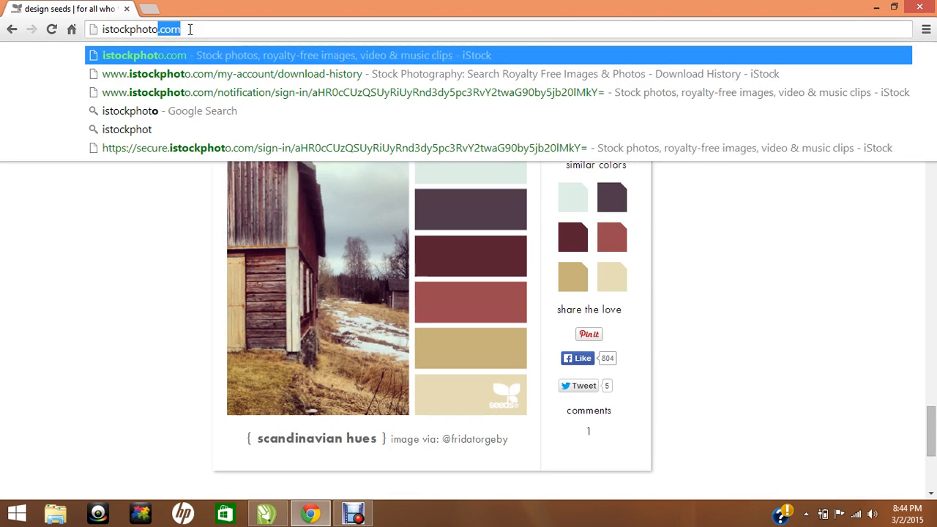
key(Return)
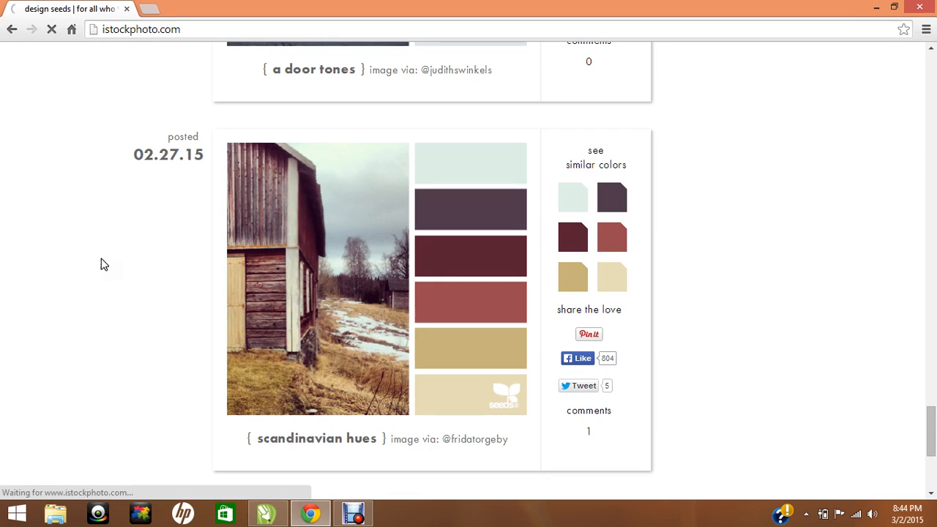
click(120, 238)
click(303, 78)
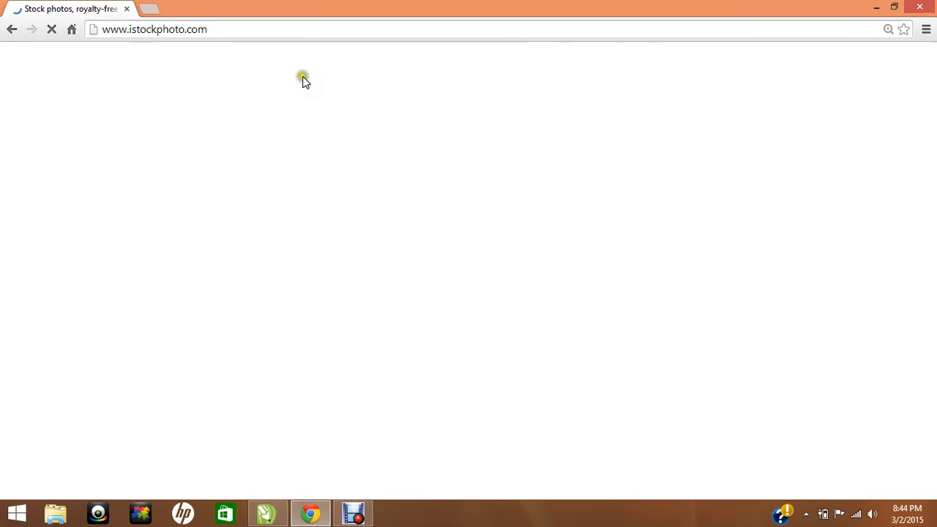
click(430, 130)
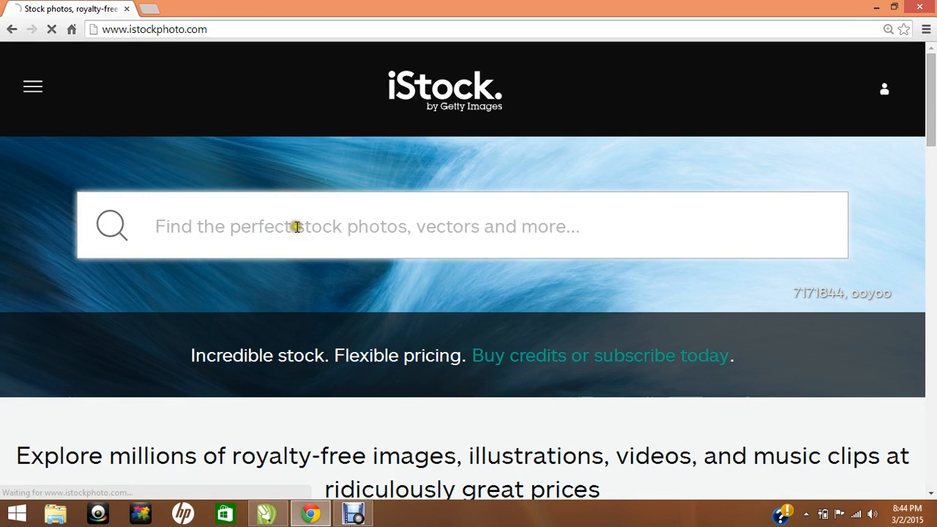
- Search iStock for "mom" illustrations and browse down to the blonde woman cooking
click(296, 226)
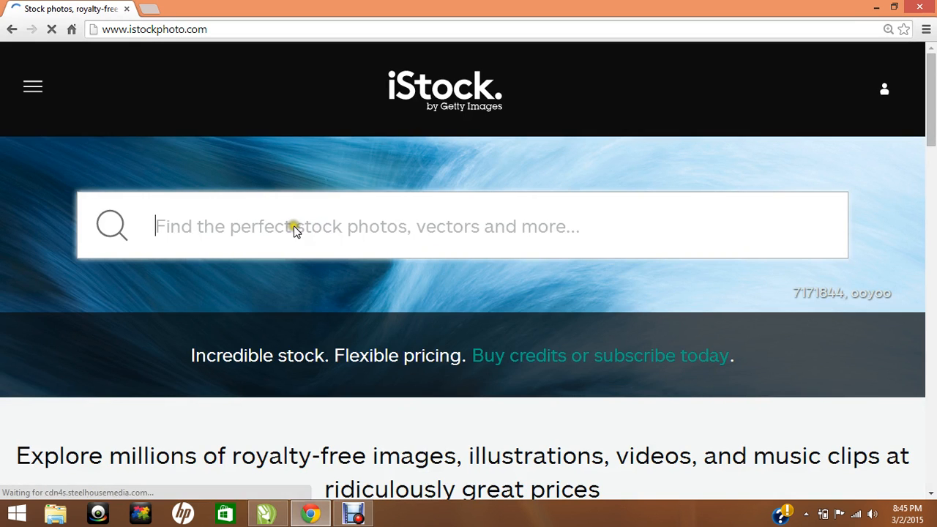
text(mom)
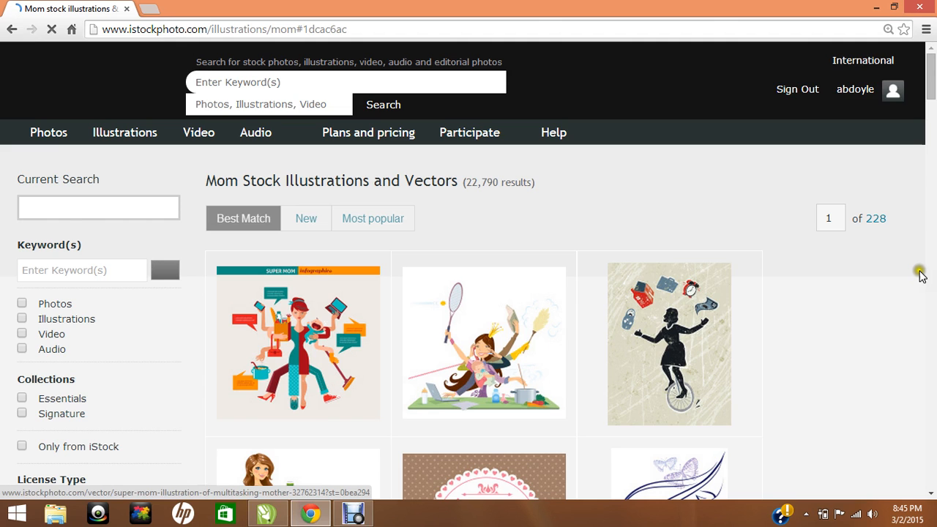
drag(932, 84, 932, 151)
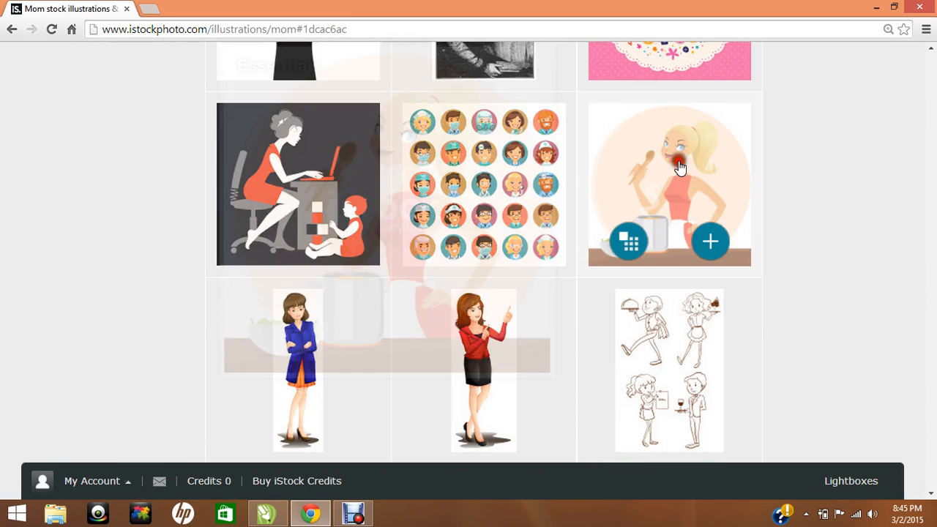
- Open the page of the cooking housewife illustration and copy its preview image
right_click(704, 182)
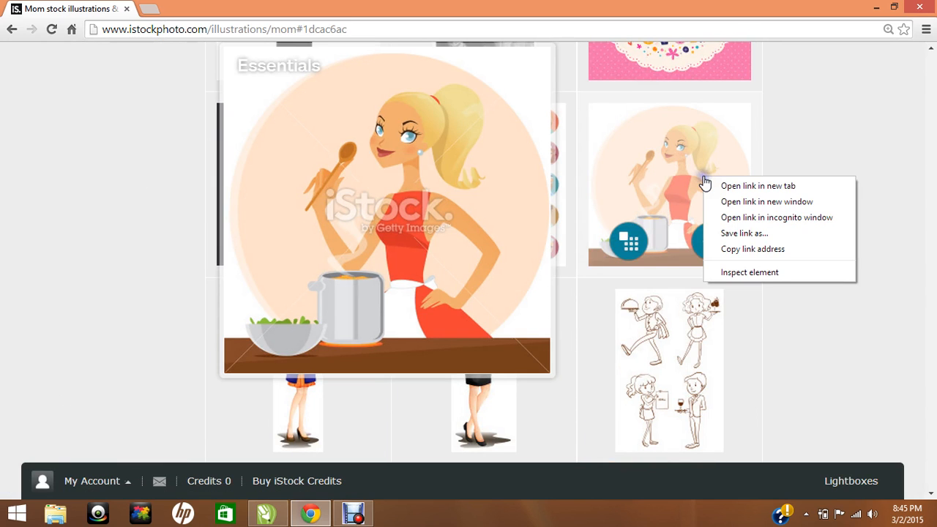
right_click(453, 196)
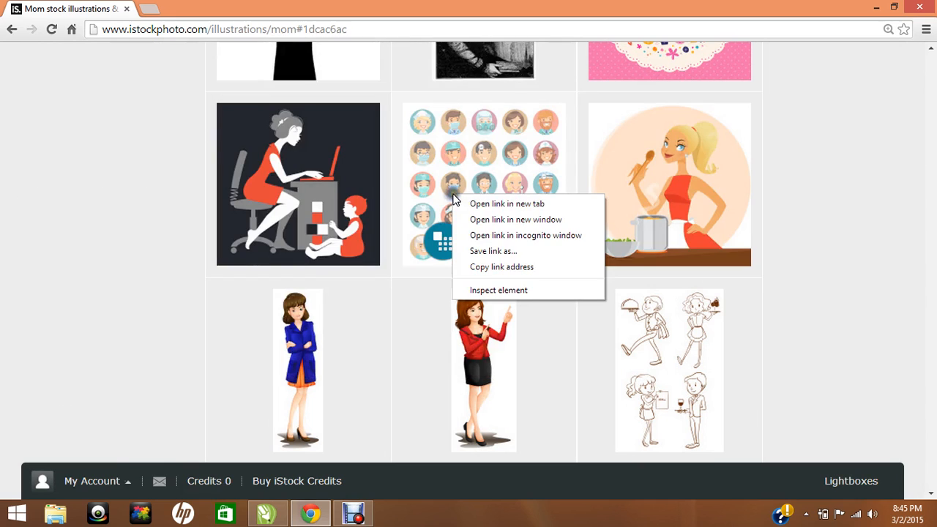
click(706, 141)
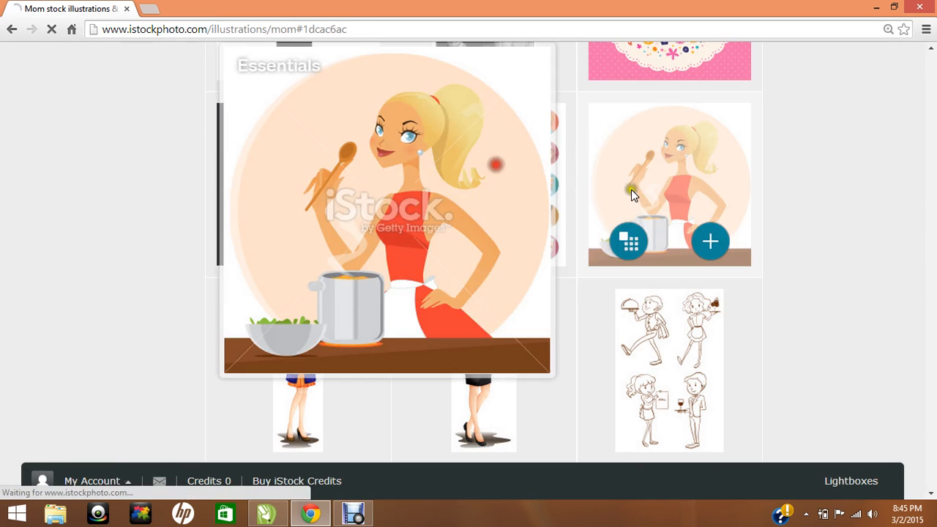
click(673, 186)
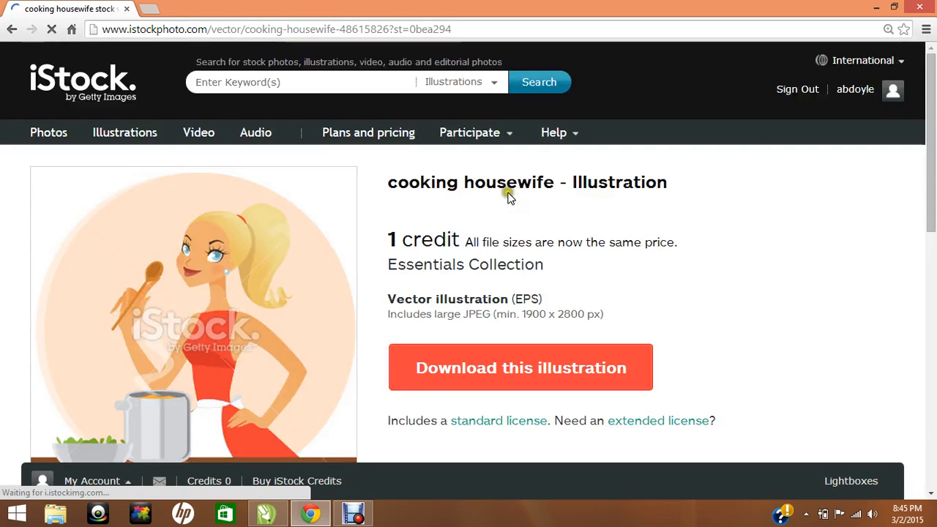
right_click(263, 324)
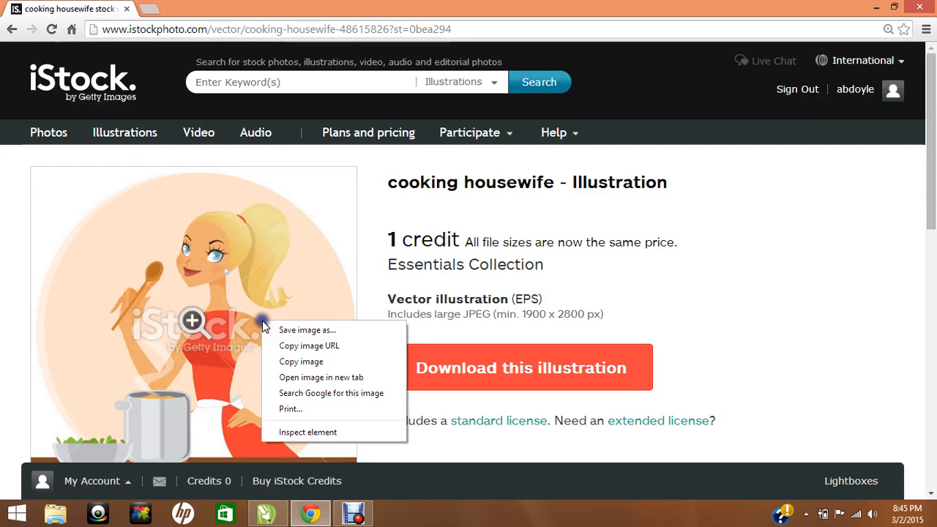
click(288, 362)
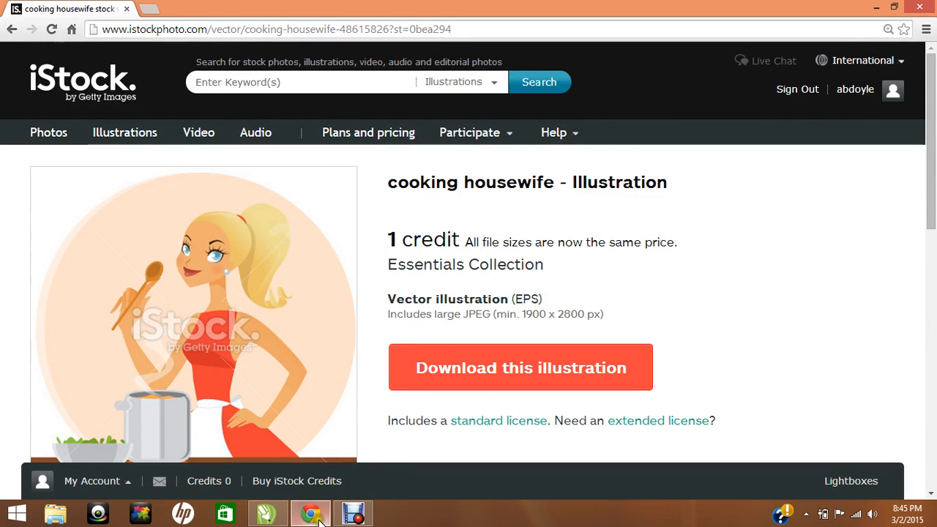
- Switch back to CorelDRAW and paste the copied housewife image into the drawing
click(287, 407)
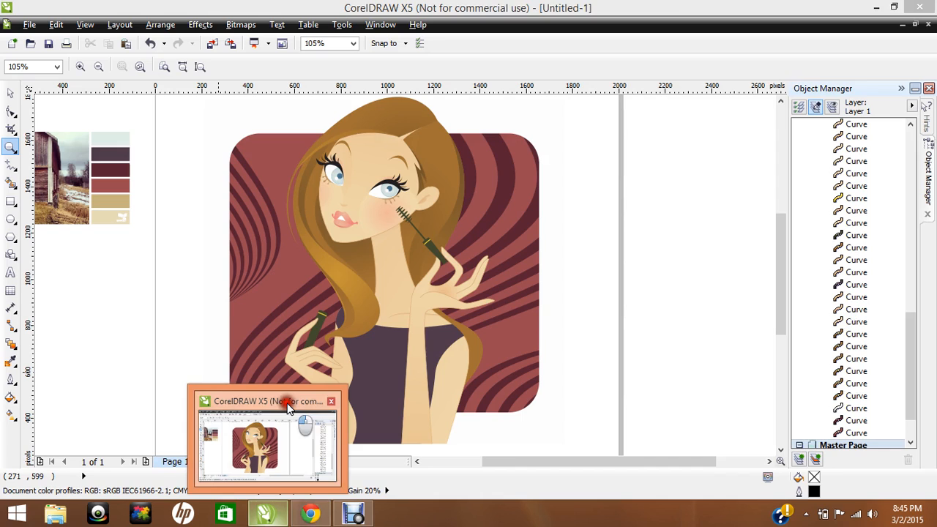
click(8, 94)
right_click(636, 181)
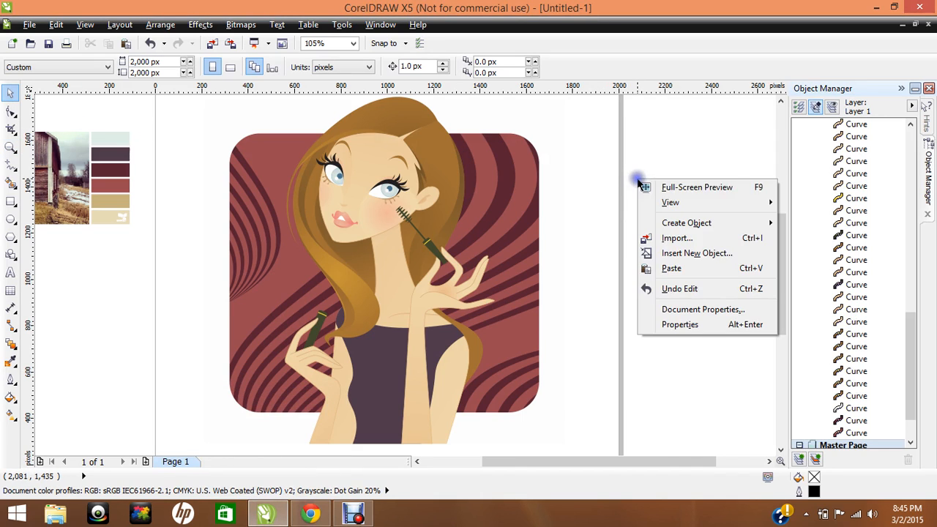
click(671, 268)
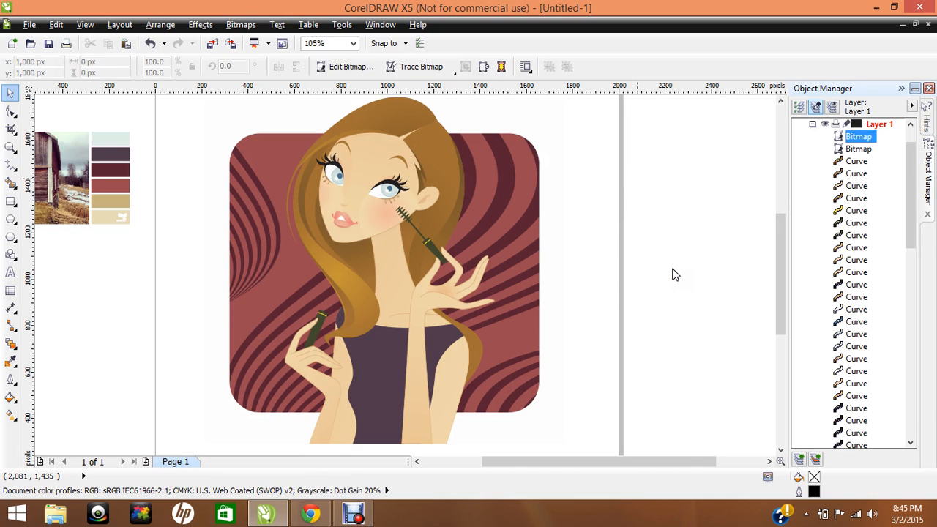
- Scale the pasted housewife bitmap to 39.2% and place it outside the page, directly beneath the palette image
click(480, 211)
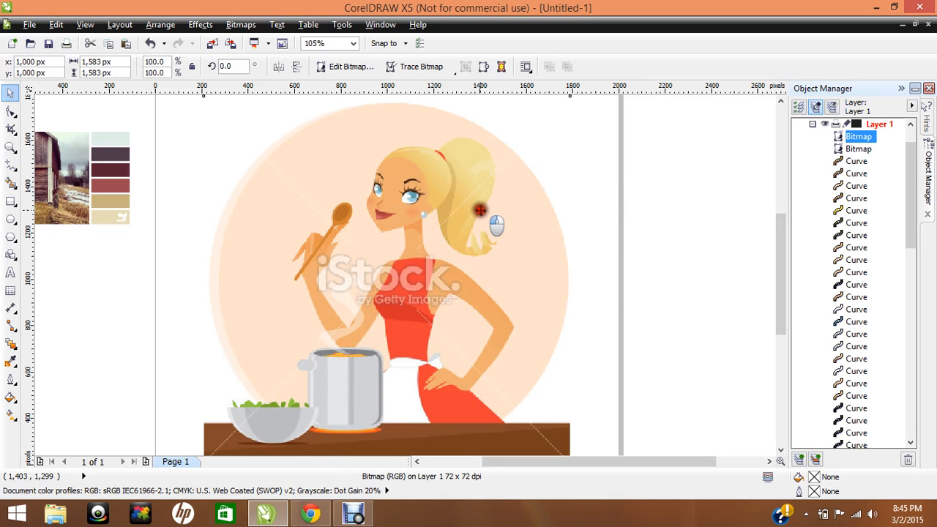
drag(557, 149, 101, 272)
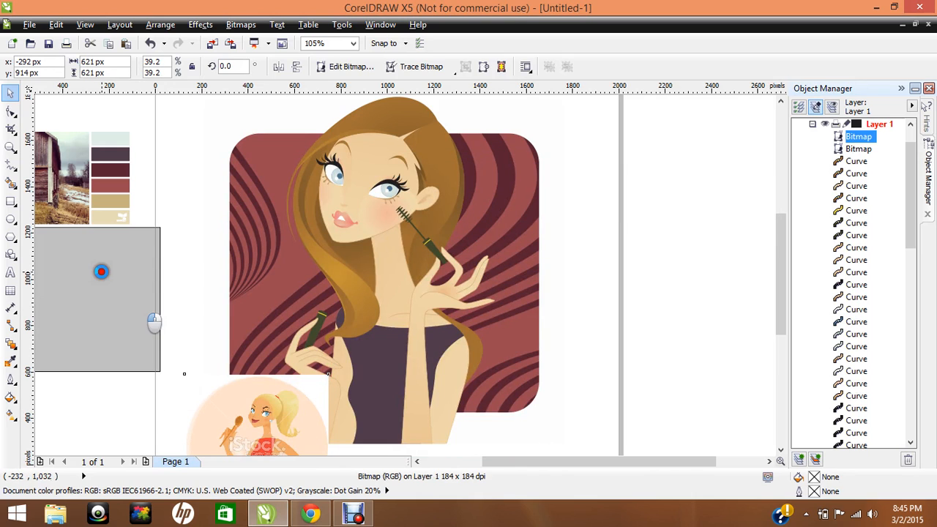
click(111, 422)
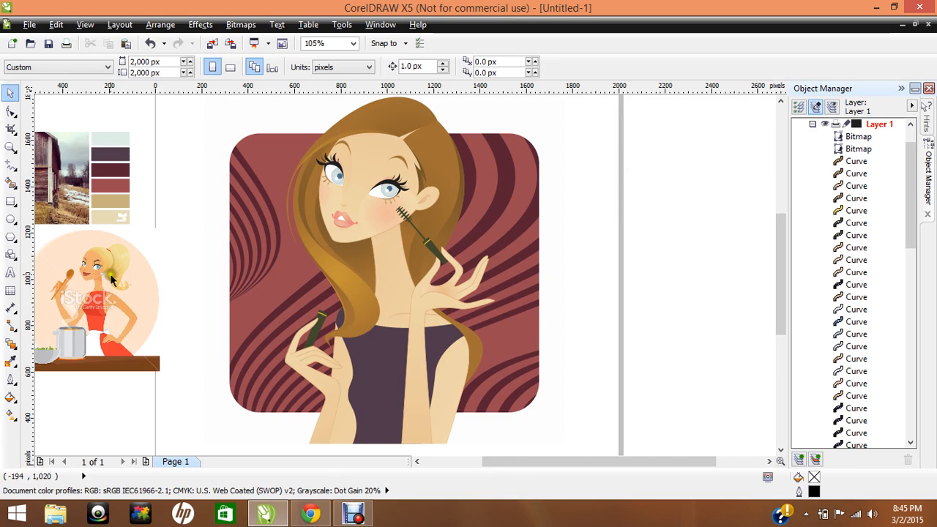
click(127, 295)
drag(126, 295, 115, 306)
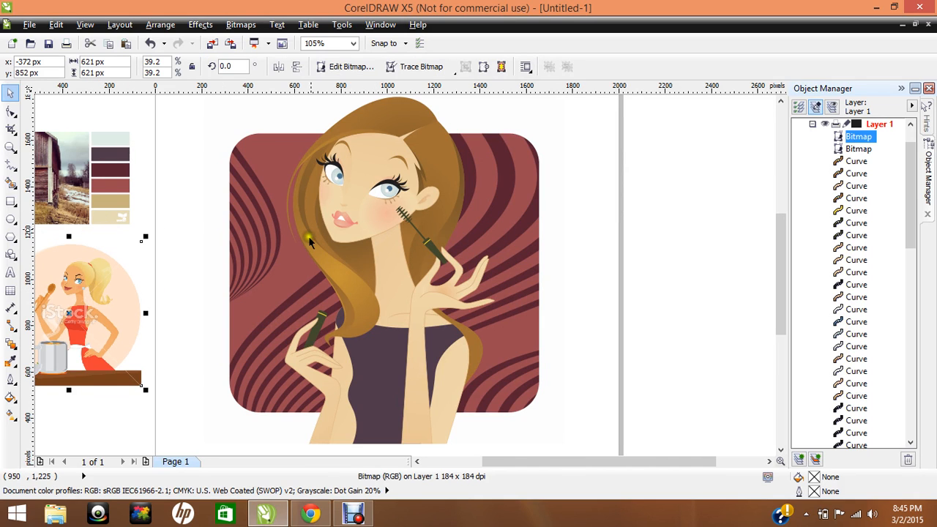
- Set the starting colour of the woman's face fountain fill to the orange skin tone sampled from the pasted housewife image
click(374, 153)
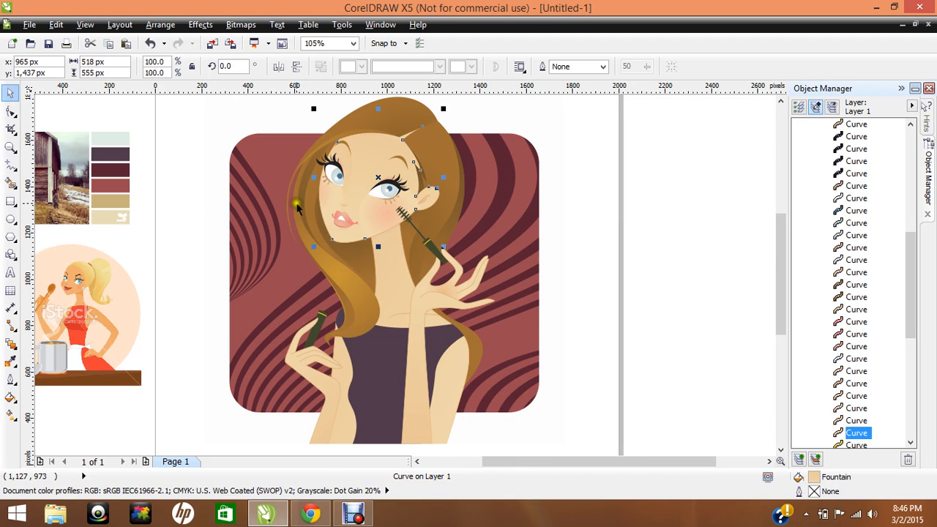
click(593, 231)
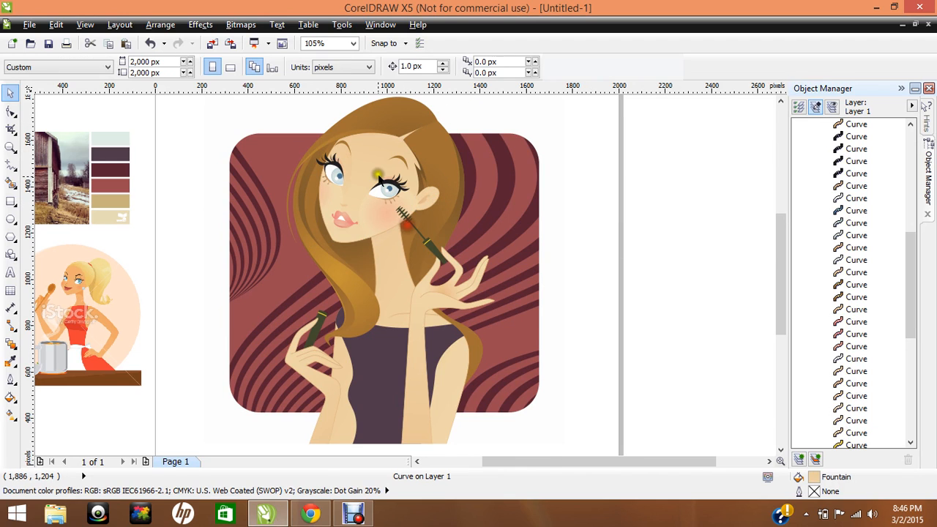
click(372, 170)
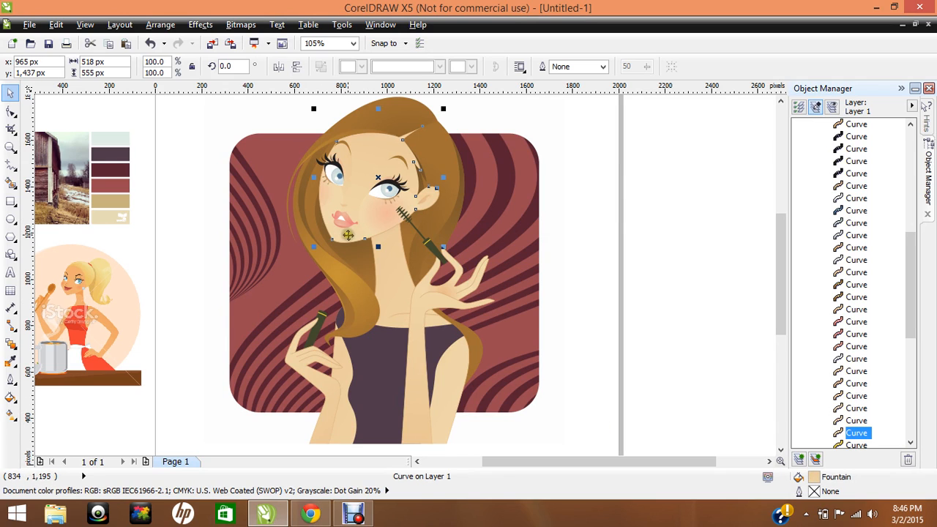
double_click(815, 478)
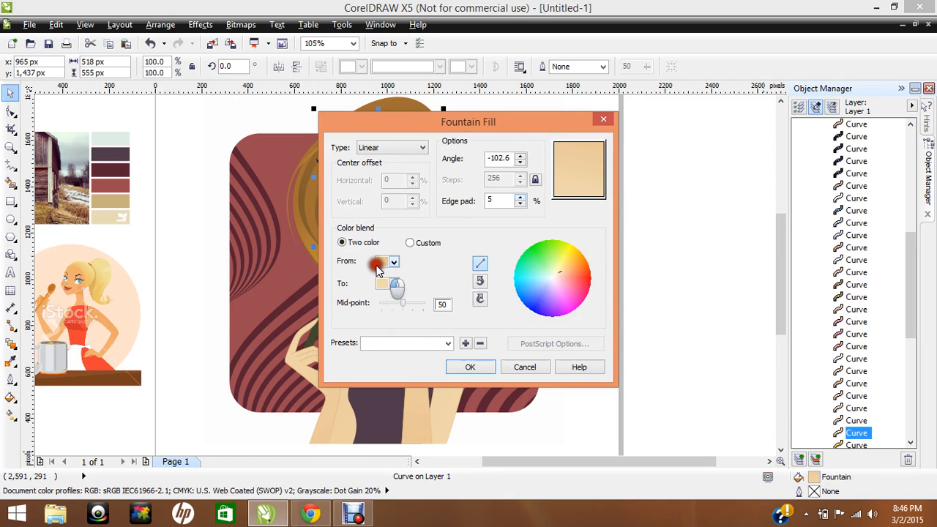
drag(408, 128, 592, 129)
click(580, 265)
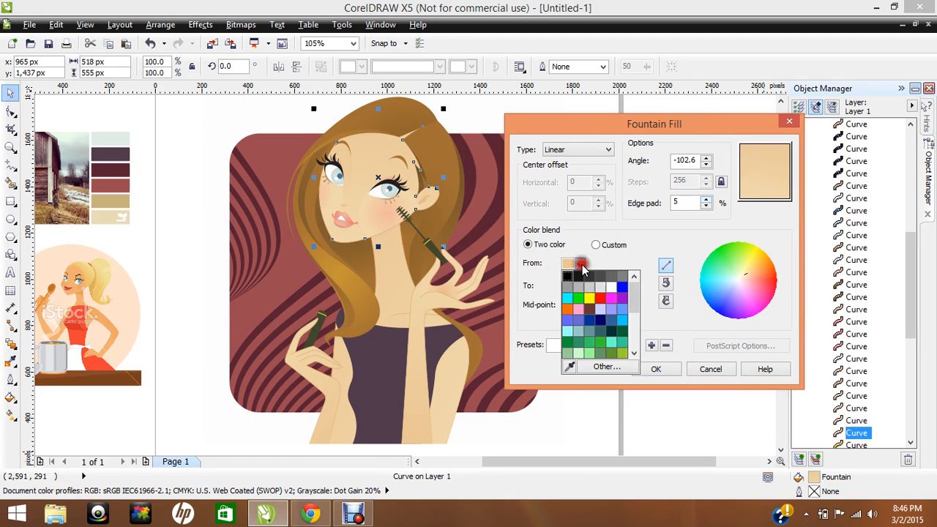
click(568, 368)
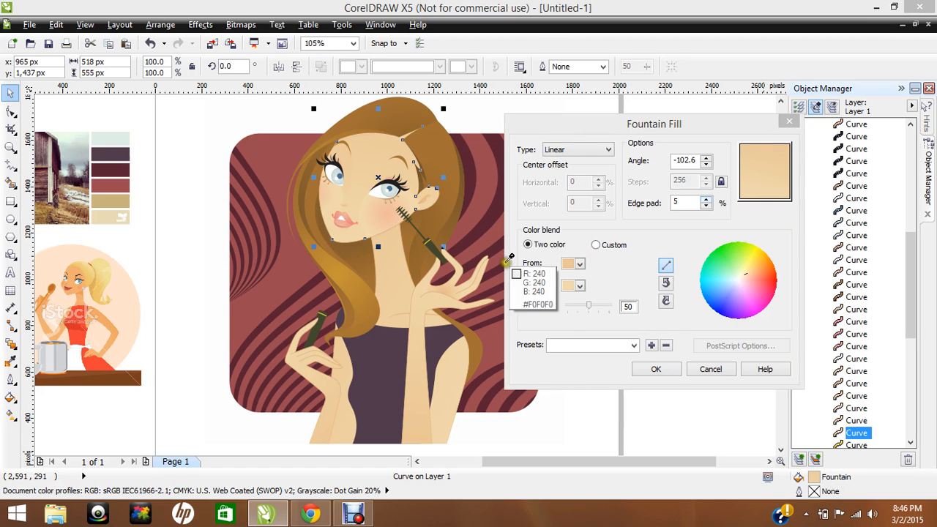
click(85, 291)
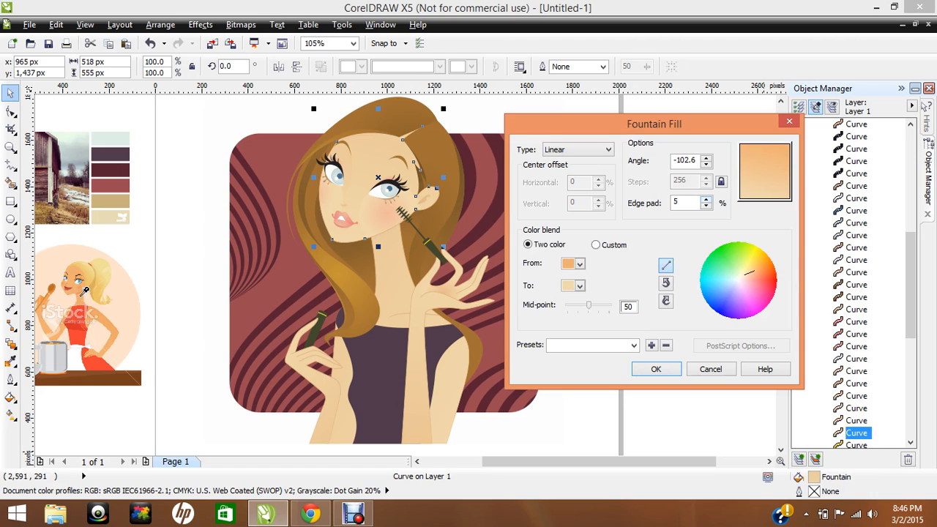
- Sample the housewife's skin tone for the face gradient's end colour, lighten it to #F7BF88, and apply the fill
click(580, 285)
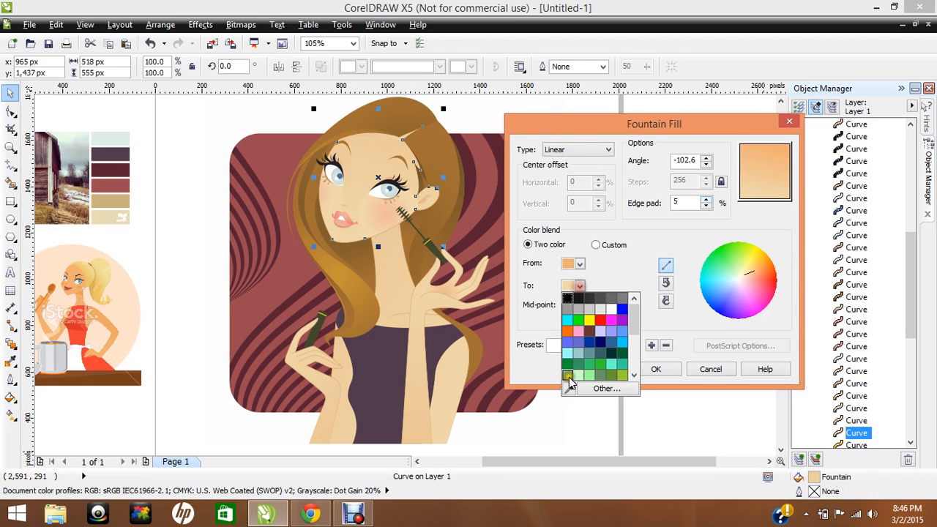
click(568, 389)
click(74, 267)
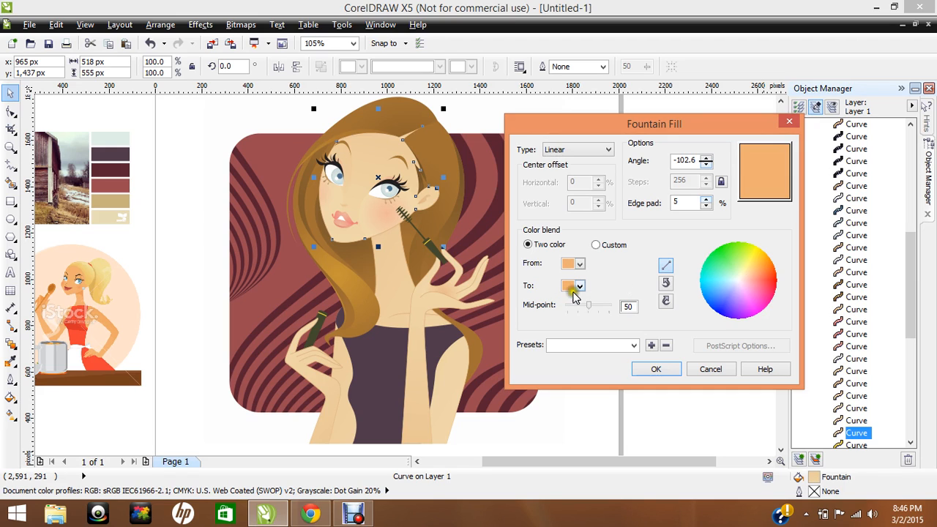
click(582, 287)
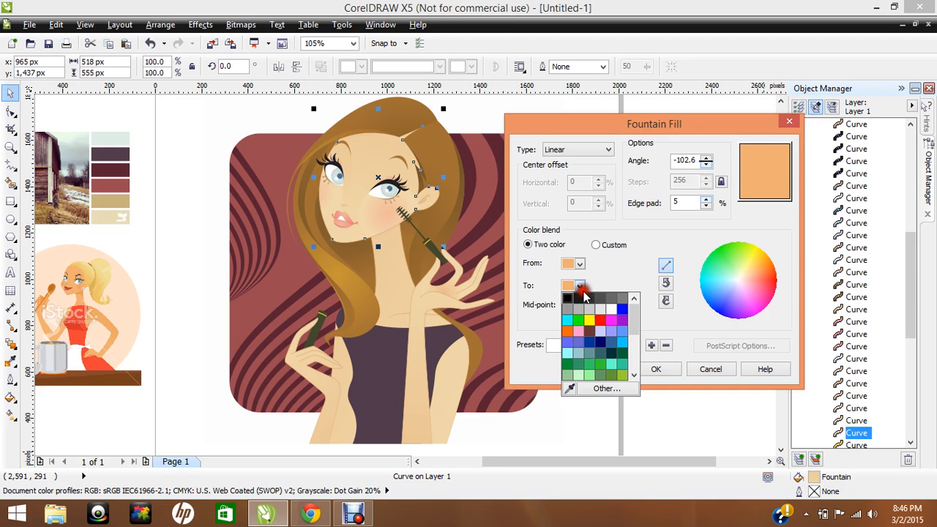
click(604, 389)
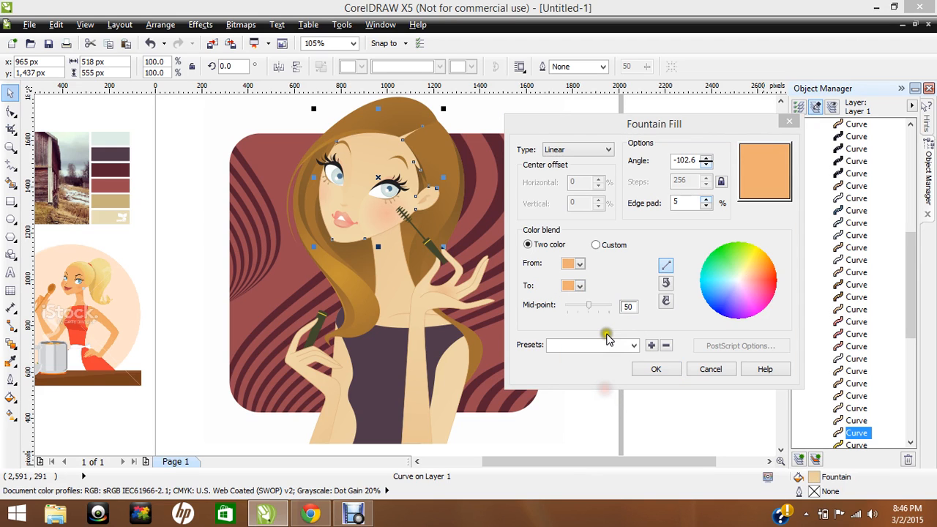
click(562, 309)
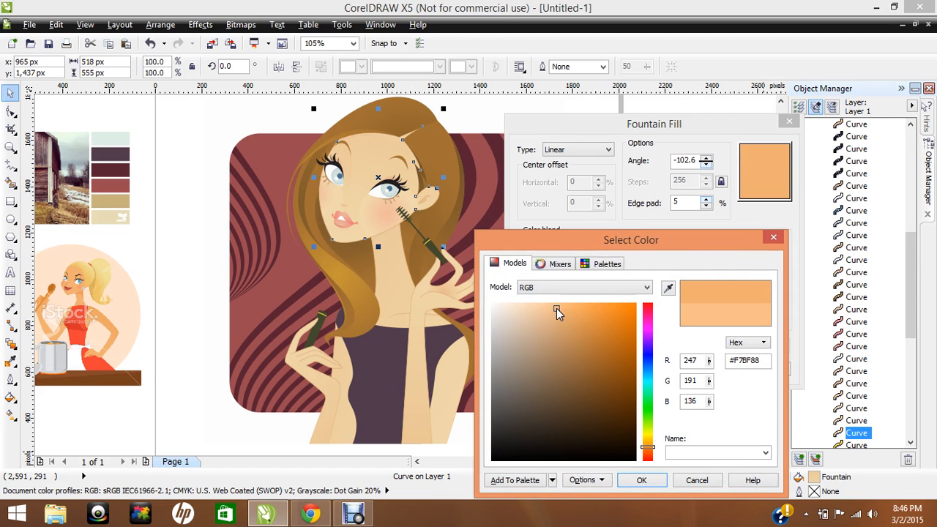
key(Return)
click(654, 370)
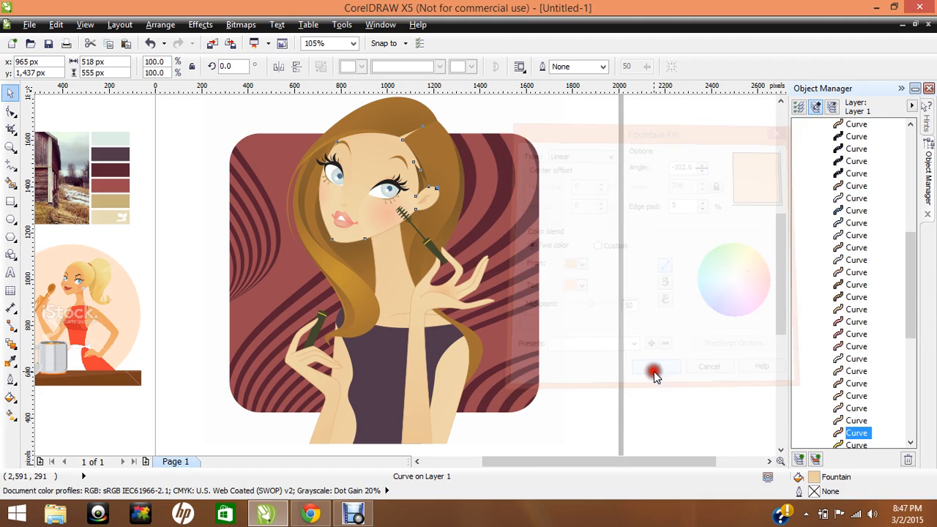
click(539, 106)
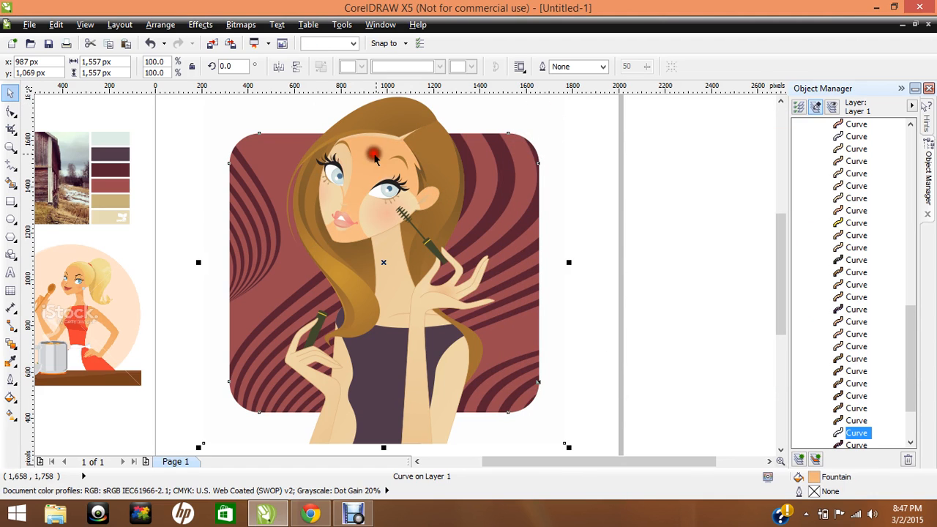
click(590, 194)
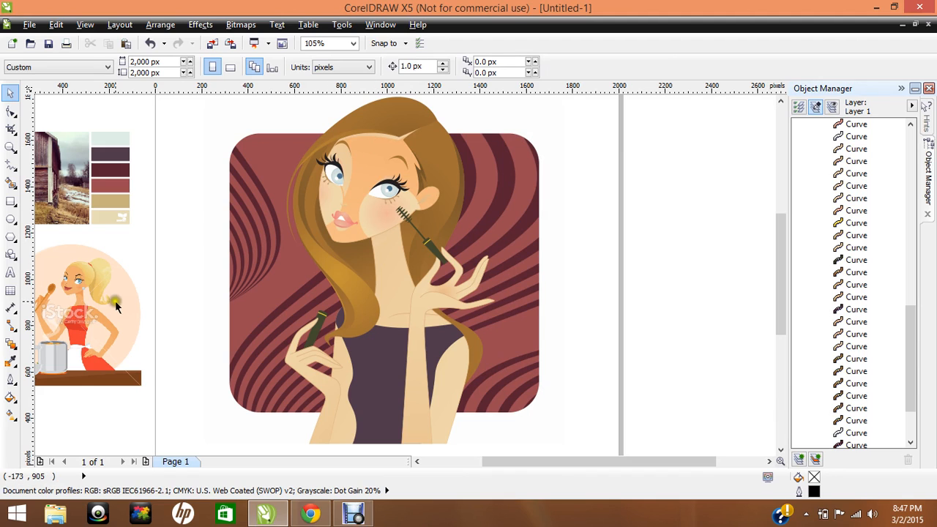
- Copy the face's fill with the Attributes Eyedropper onto the raised arm, the other hand, and the neck and torso shape
click(15, 368)
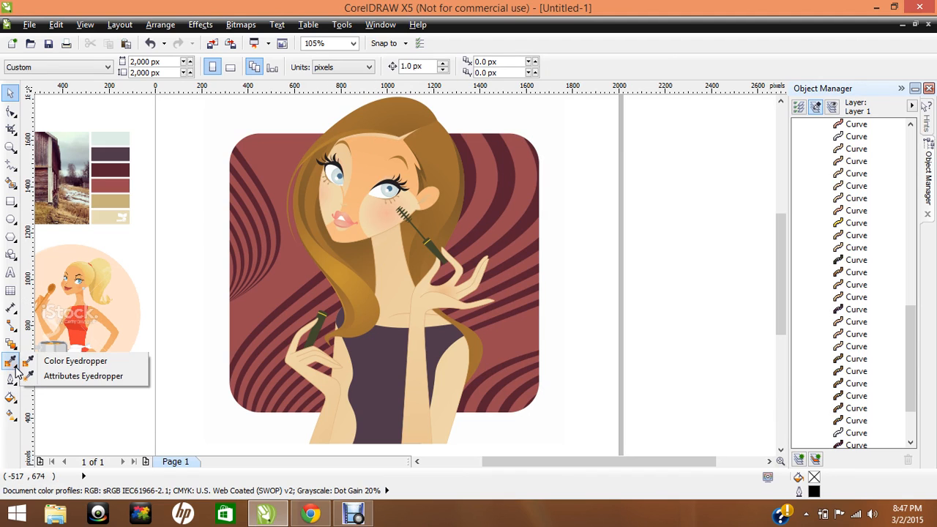
click(68, 377)
click(372, 155)
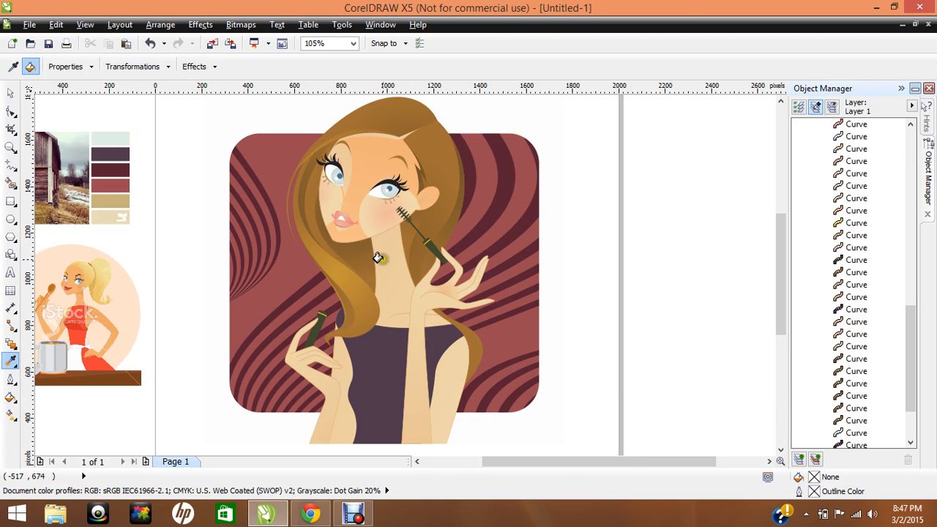
click(413, 387)
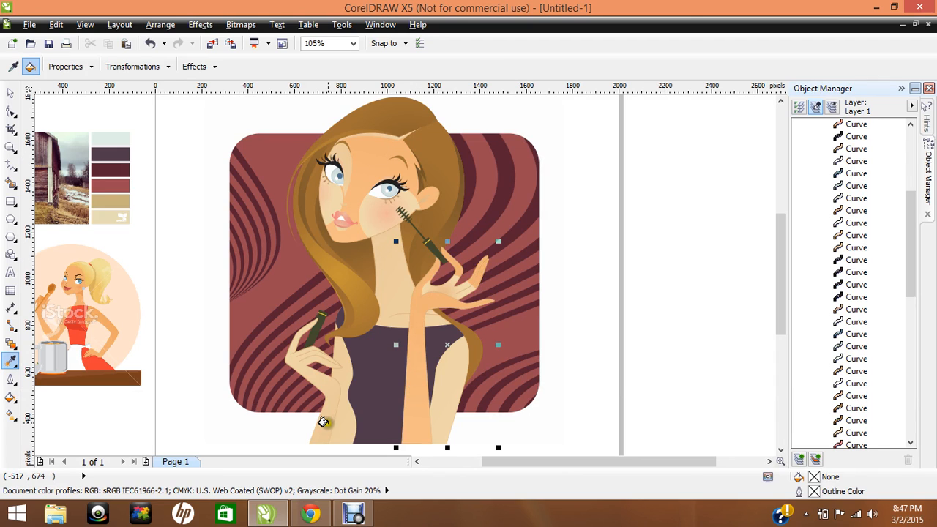
click(322, 416)
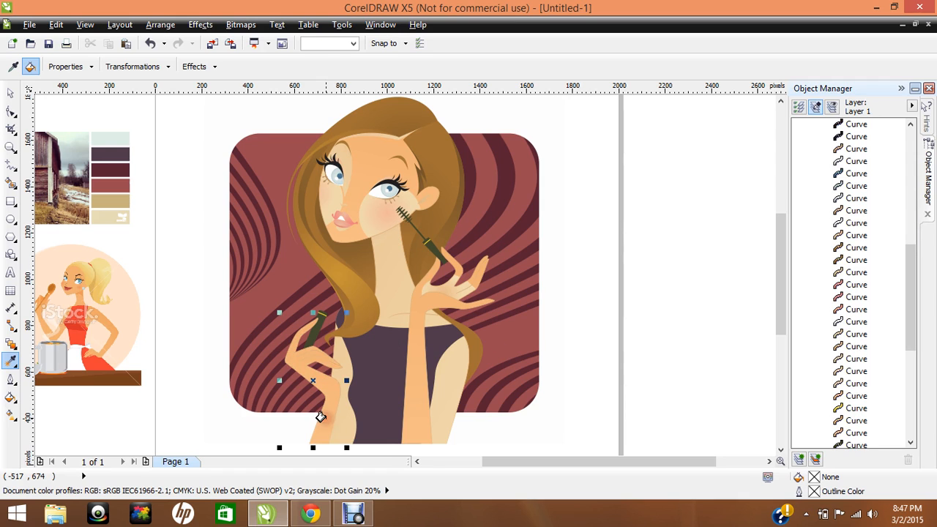
click(388, 264)
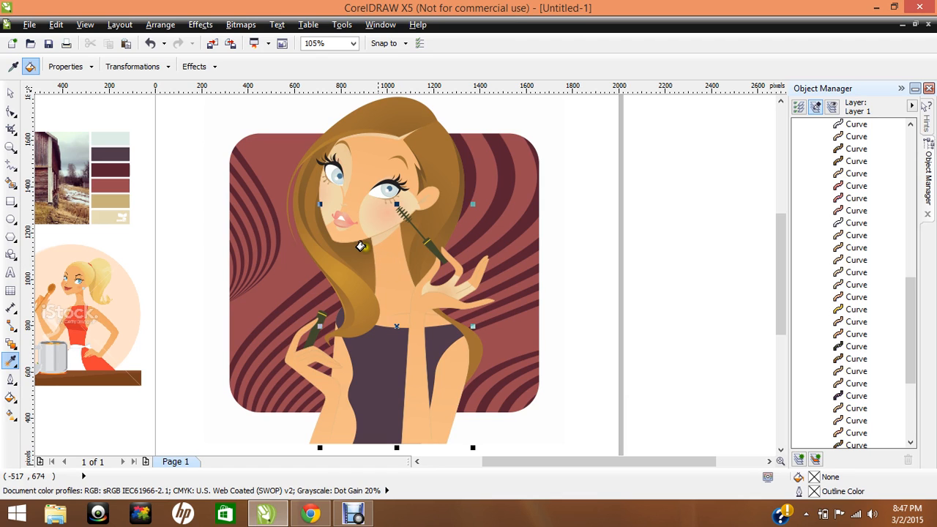
- Darken the starting colour of the neck and torso's fountain fill to #E09F62 and apply it
click(11, 93)
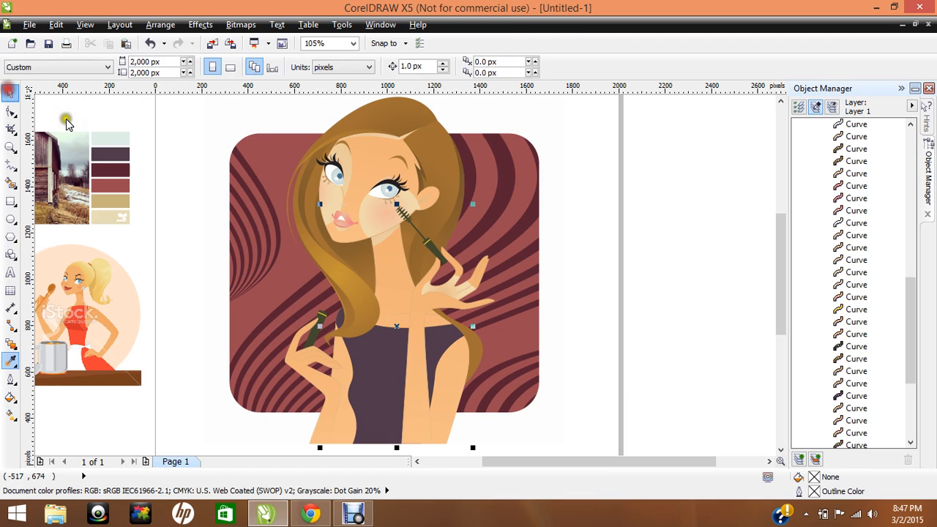
click(400, 269)
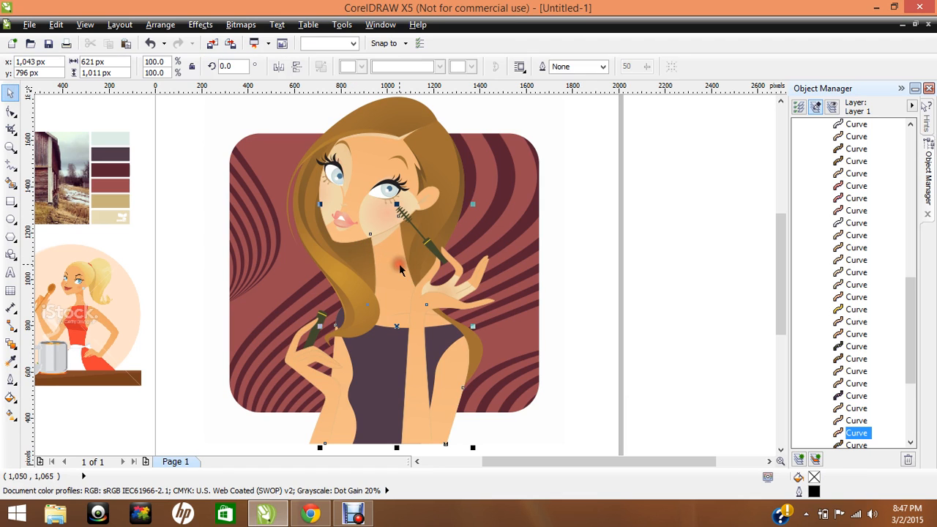
double_click(815, 477)
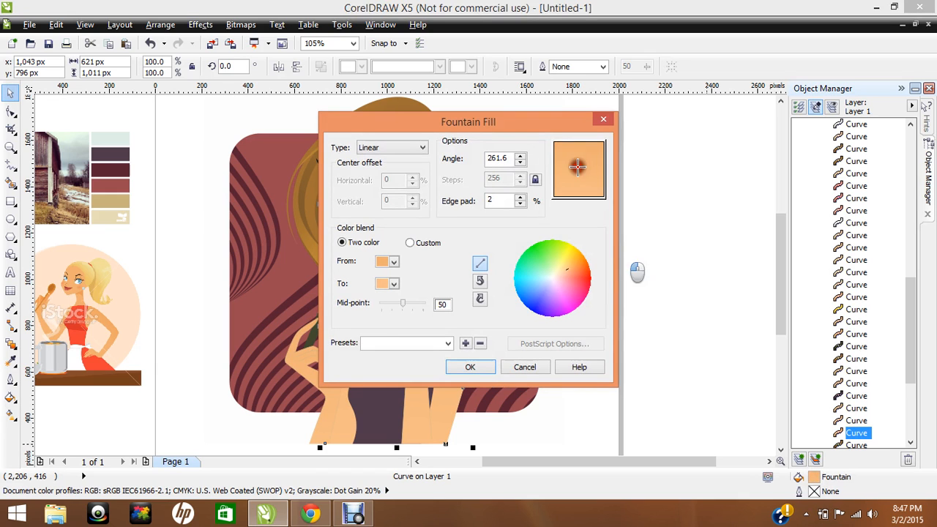
click(565, 165)
drag(524, 124, 736, 128)
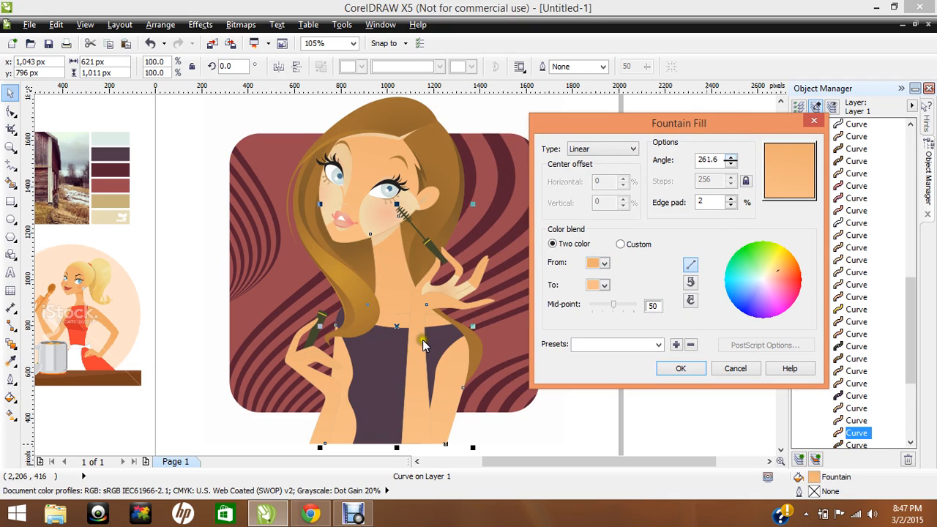
click(604, 264)
click(620, 361)
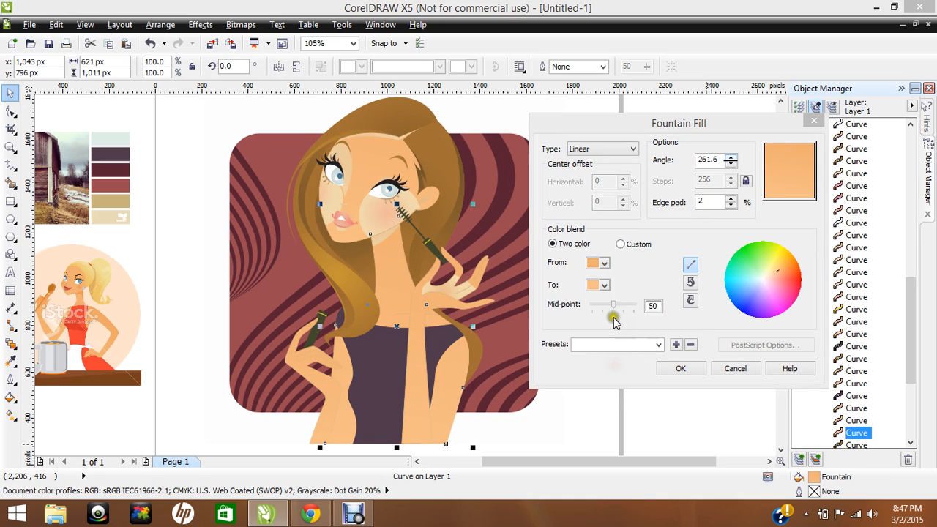
click(574, 322)
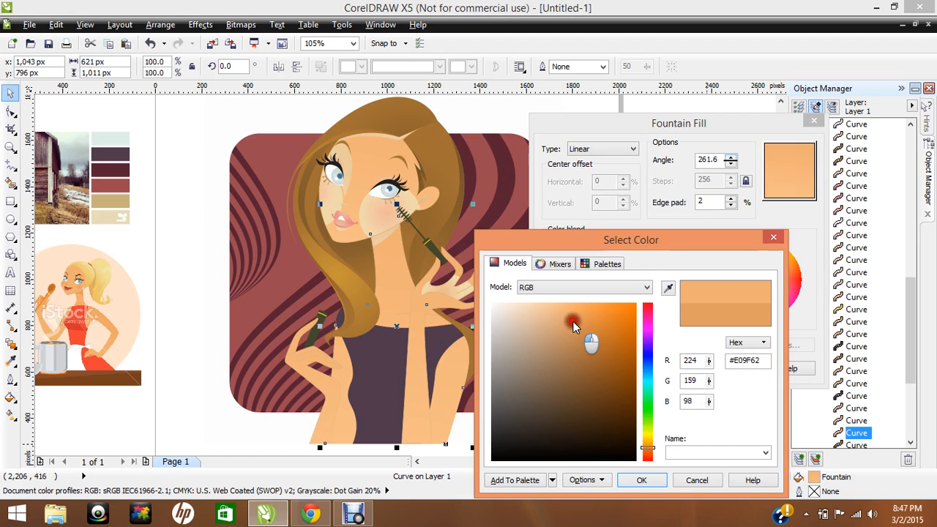
click(644, 483)
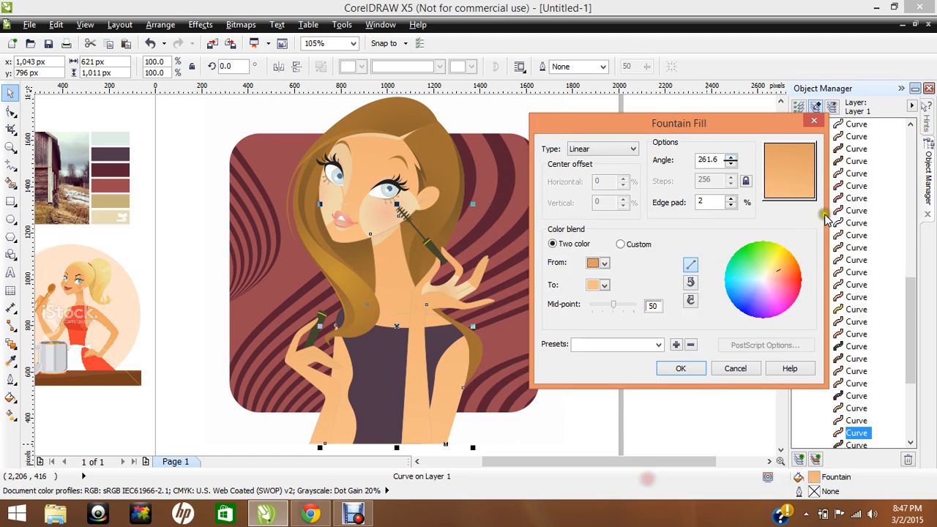
click(667, 370)
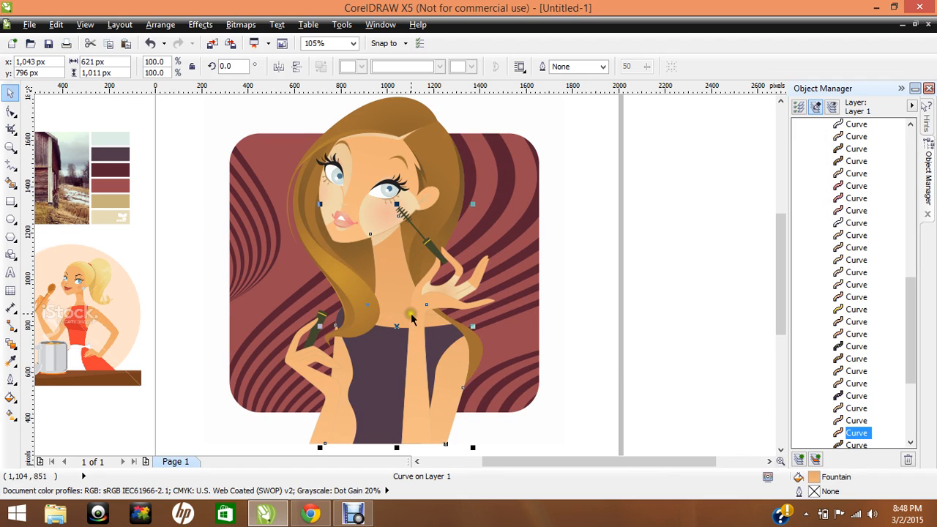
click(555, 278)
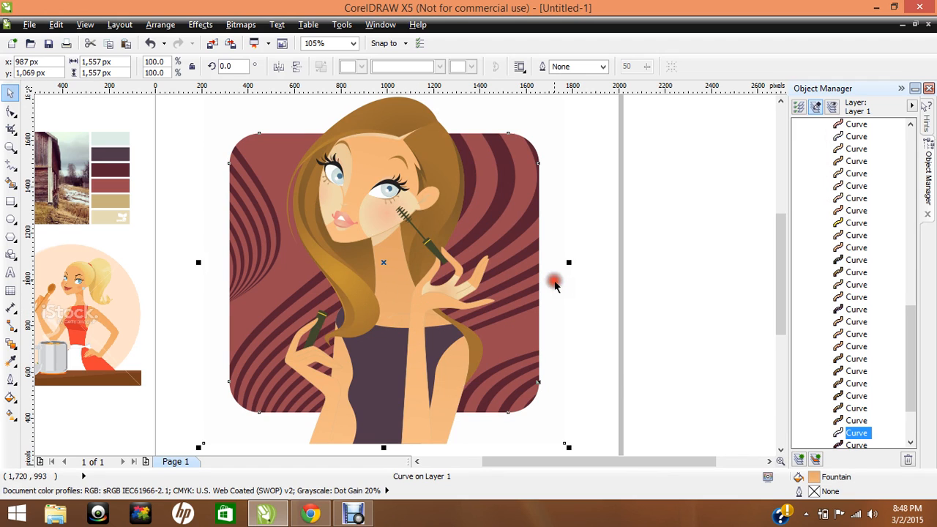
click(413, 326)
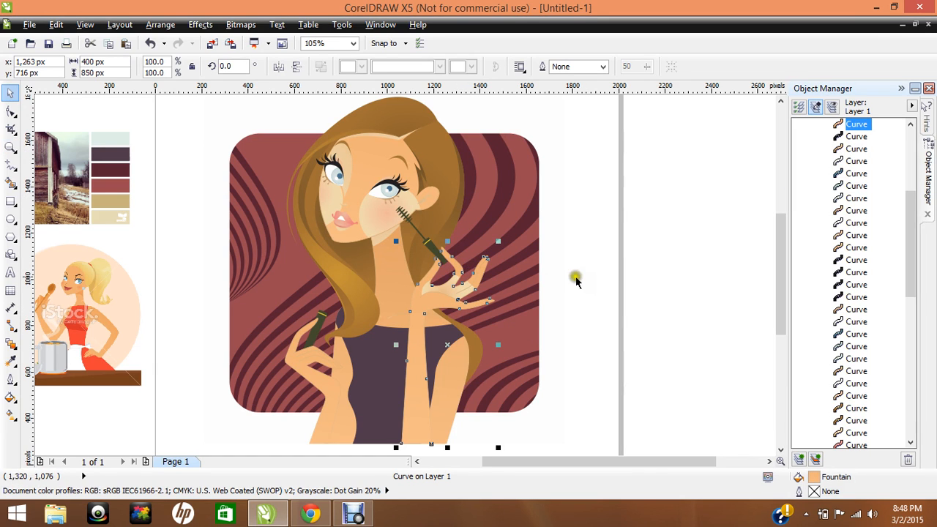
drag(910, 220, 916, 170)
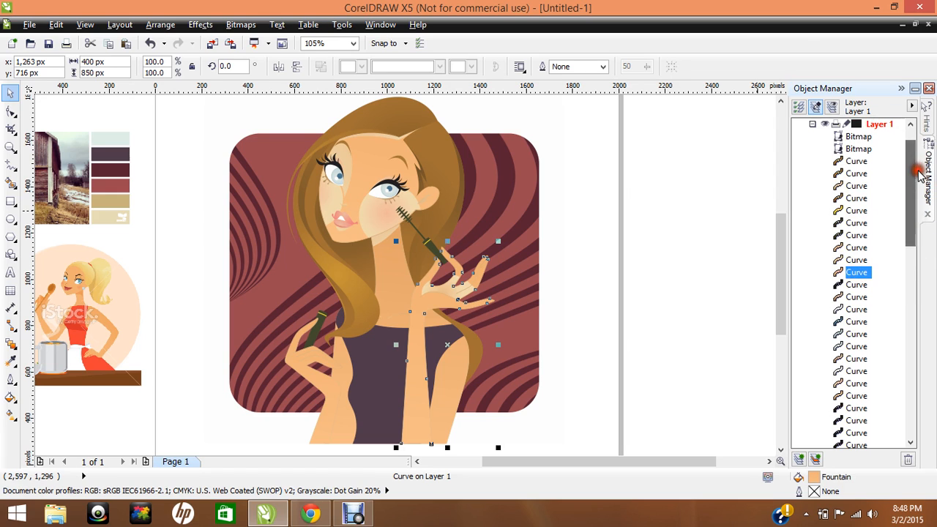
click(856, 260)
click(854, 246)
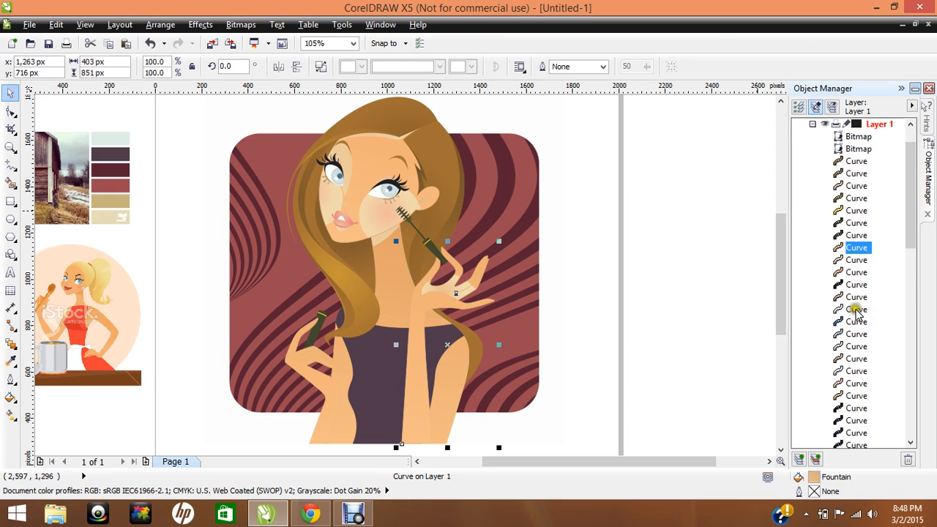
click(848, 385)
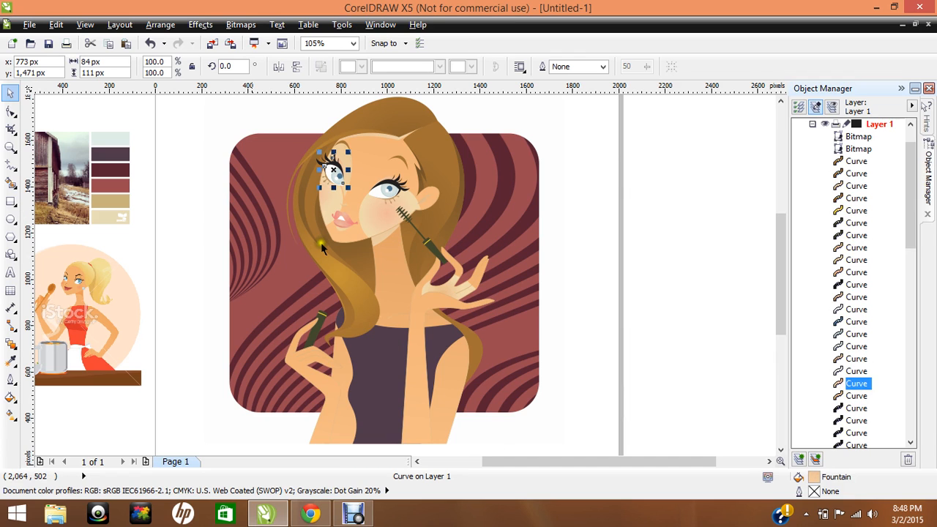
- Select the thin collarbone line and sample the neck's skin tone #E5A66B as its uniform fill colour
click(9, 147)
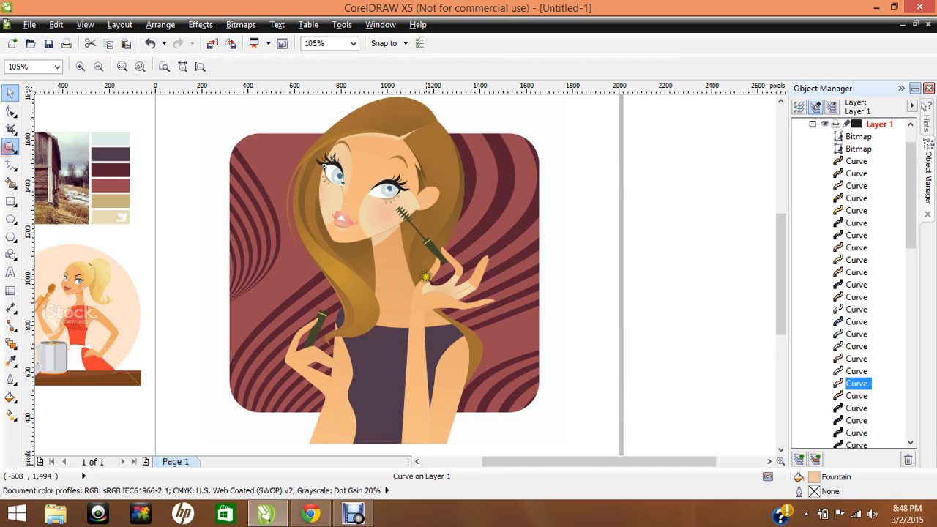
drag(399, 251, 464, 366)
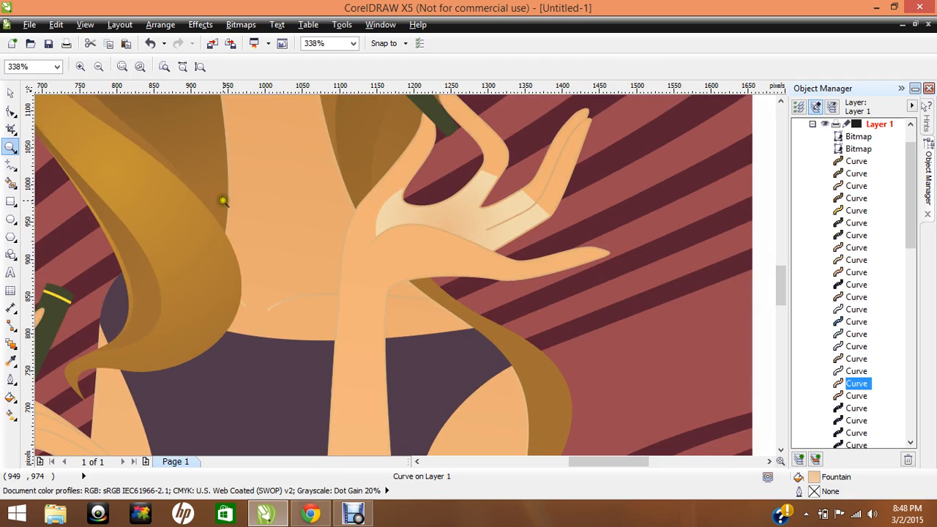
key(space)
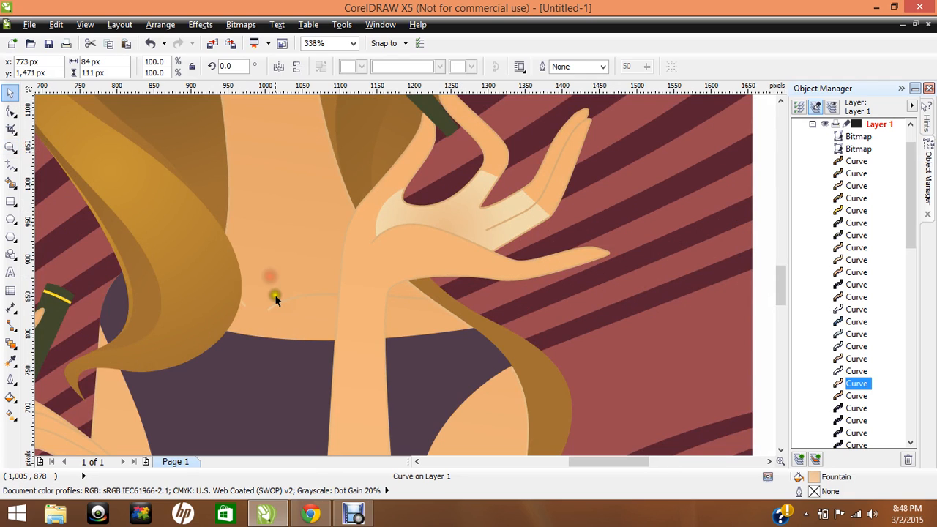
click(275, 303)
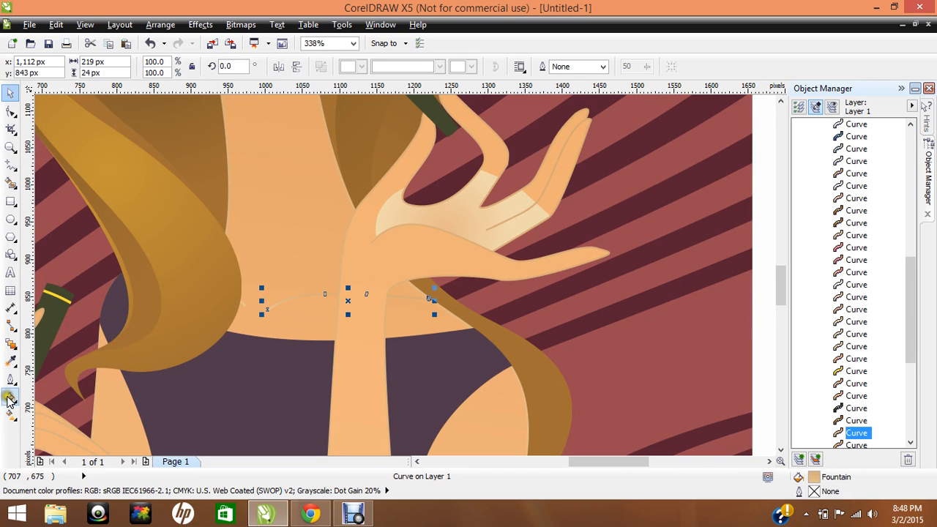
click(9, 397)
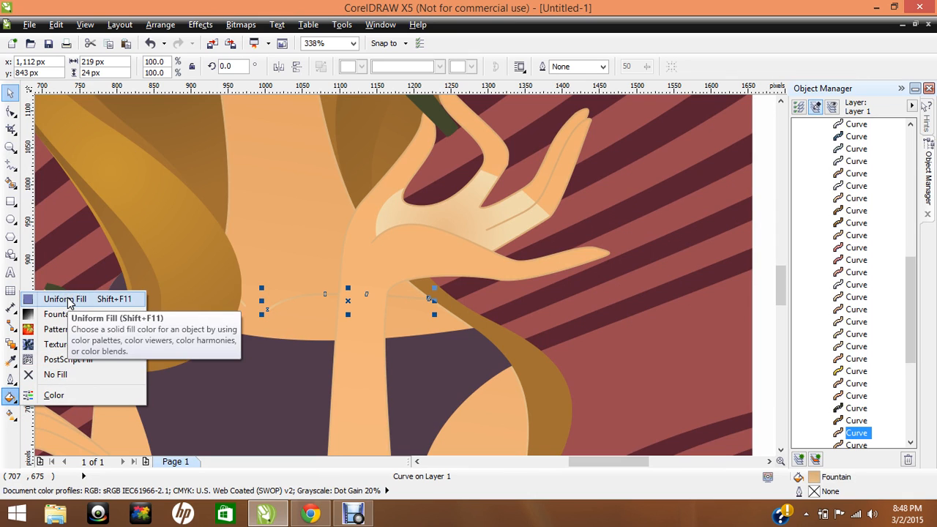
click(68, 302)
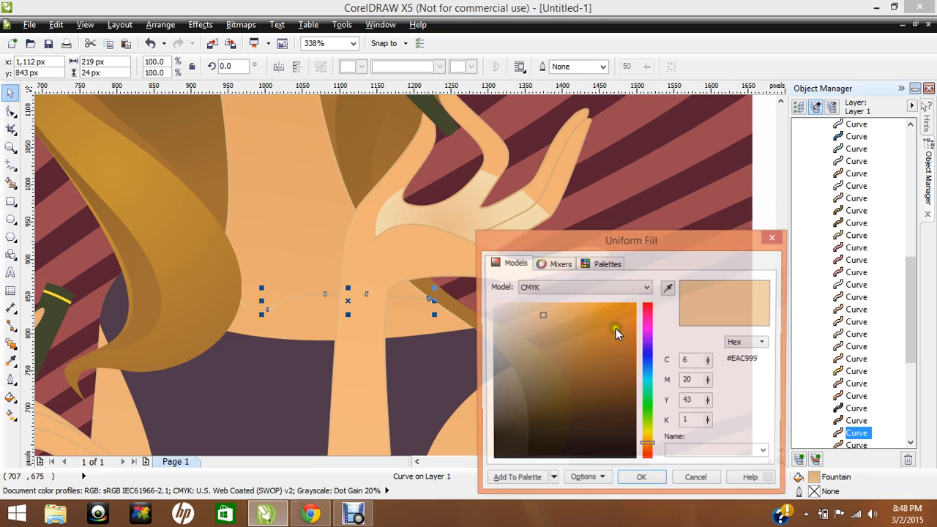
click(669, 289)
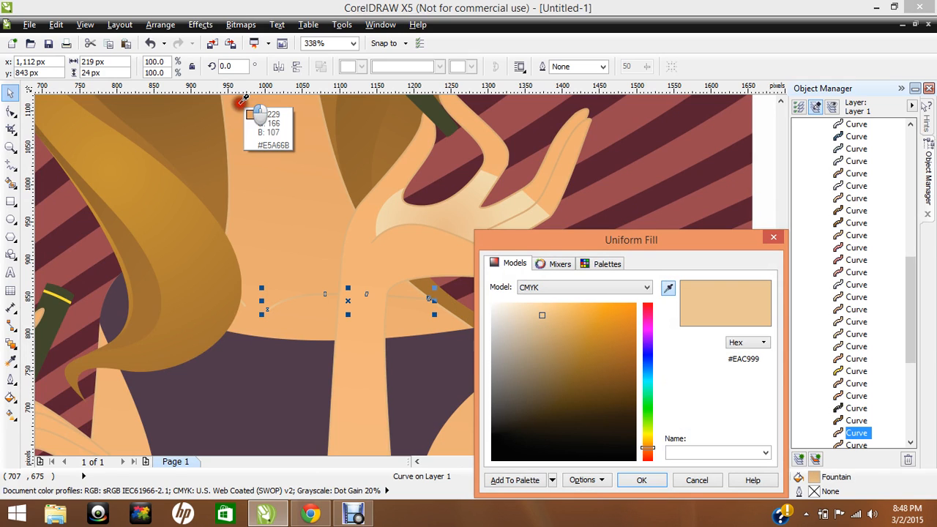
click(241, 101)
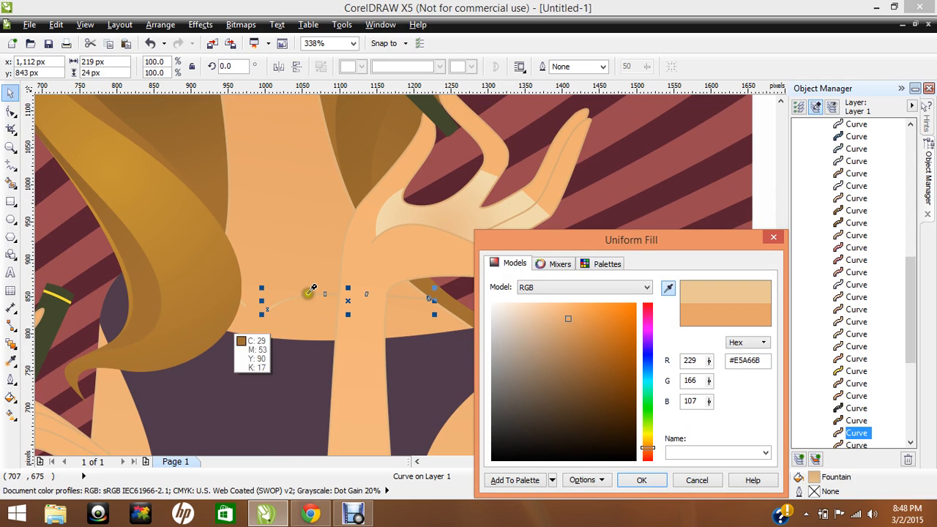
- Darken the collarbone line's uniform fill to #C9894E and apply it
key(Escape)
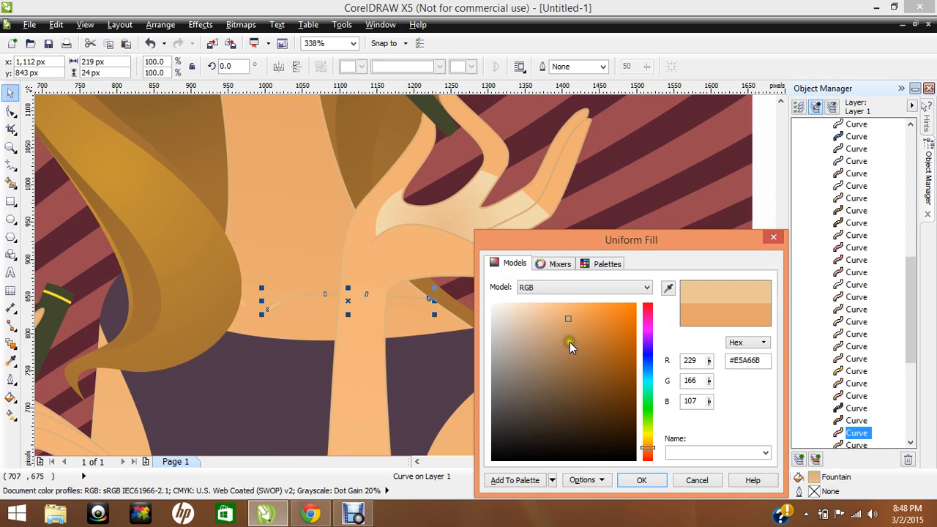
drag(570, 342, 584, 335)
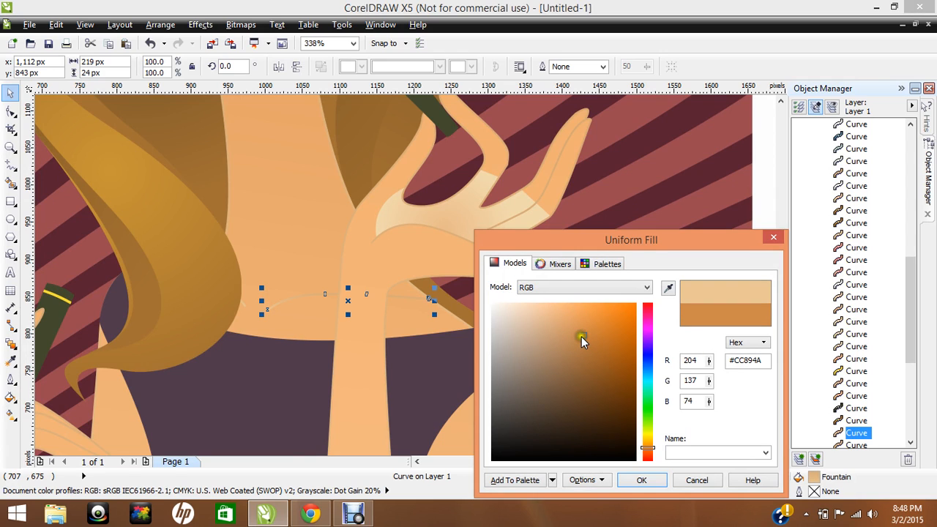
click(580, 336)
key(Return)
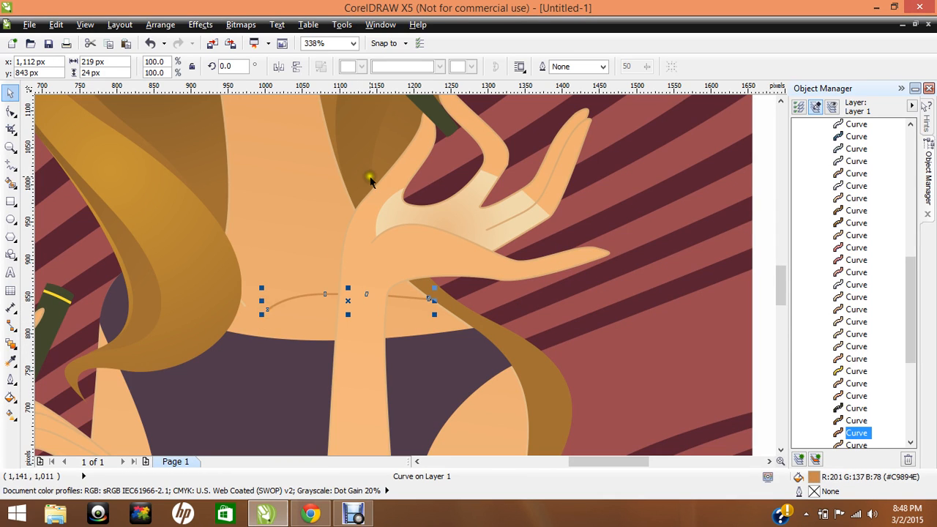
- Give the raised arm and hand's outline shape a uniform fill of #C9894E sampled from the collarbone line
click(362, 207)
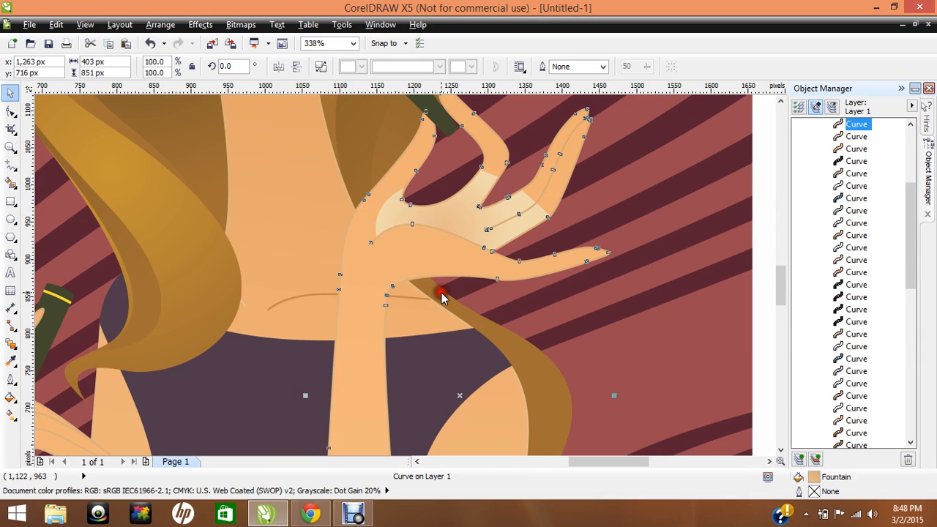
click(10, 399)
click(63, 298)
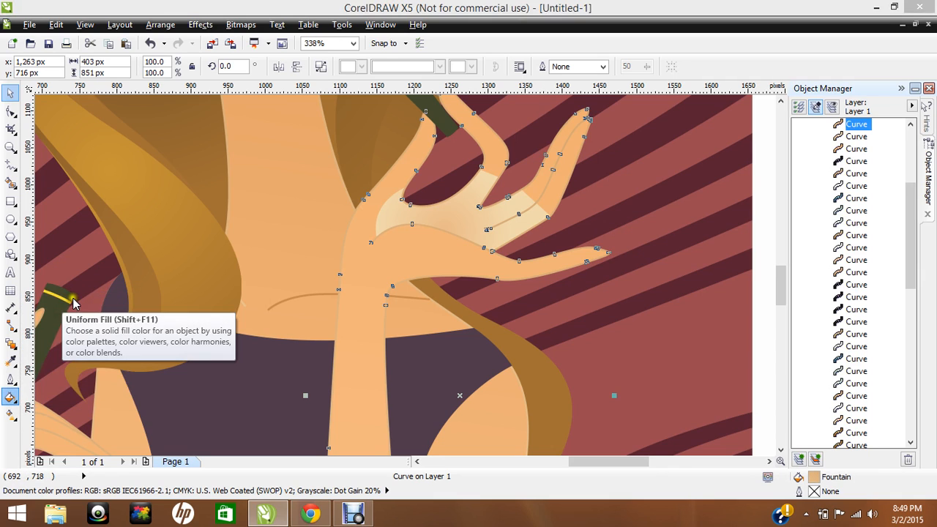
click(668, 287)
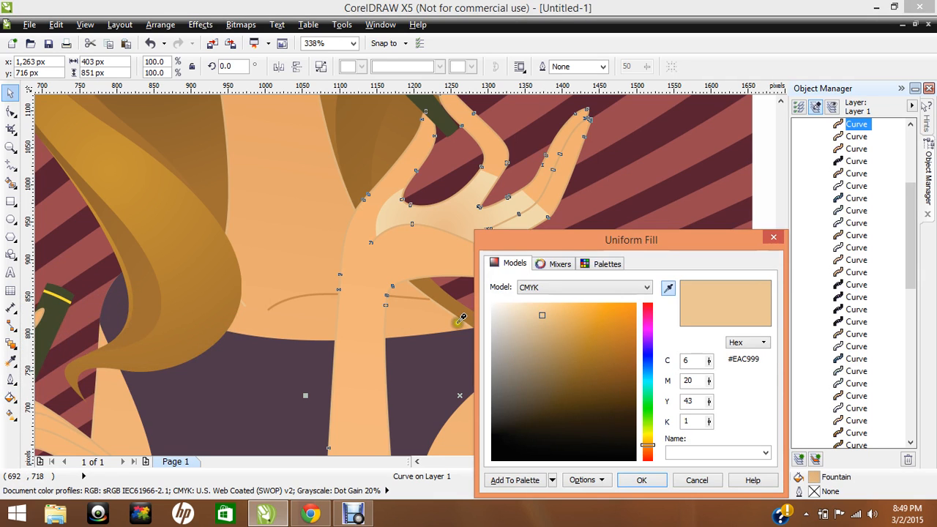
click(286, 301)
key(Return)
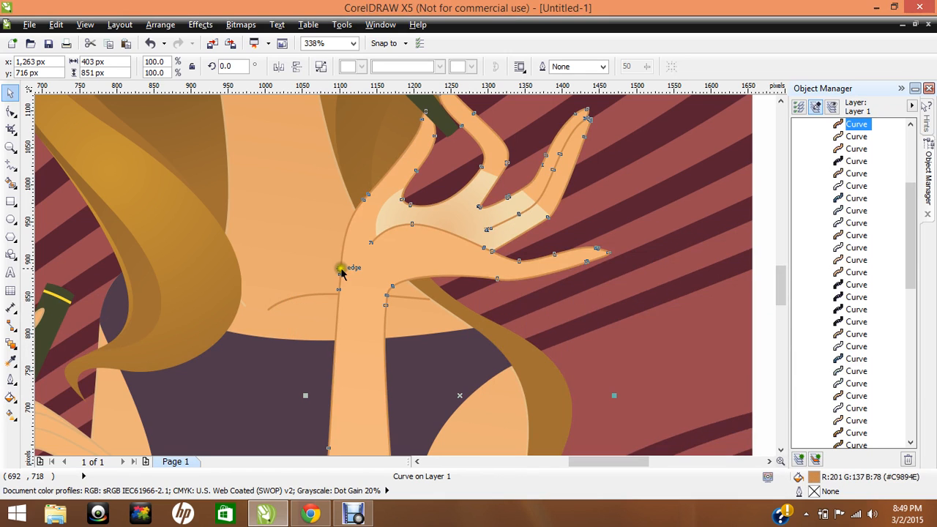
- Give the pale edge shape along the neck and torso a uniform fill of #C9894E sampled from the arm's outline
click(9, 149)
drag(323, 161, 429, 258)
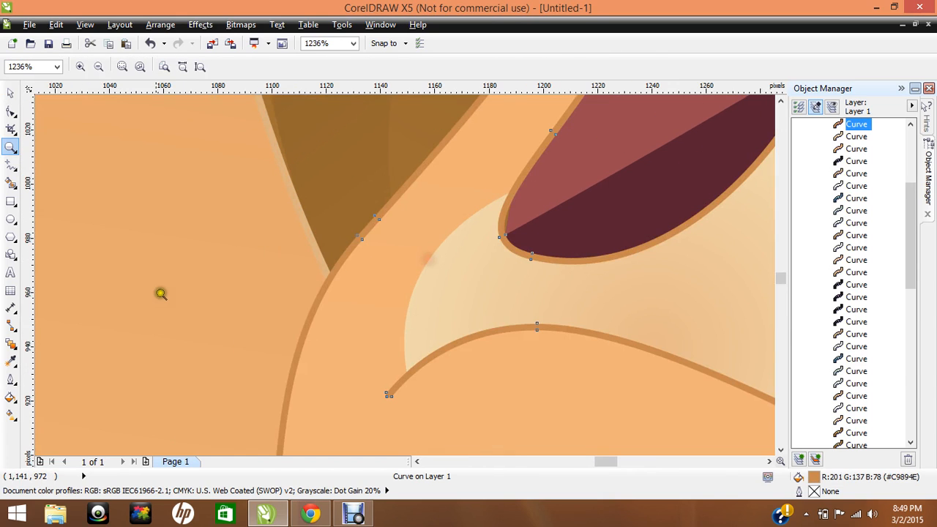
click(10, 93)
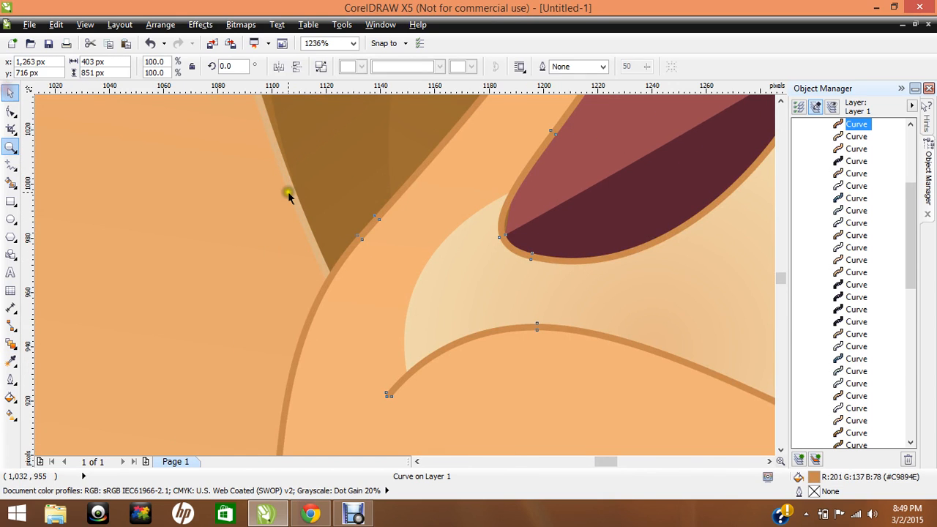
click(291, 195)
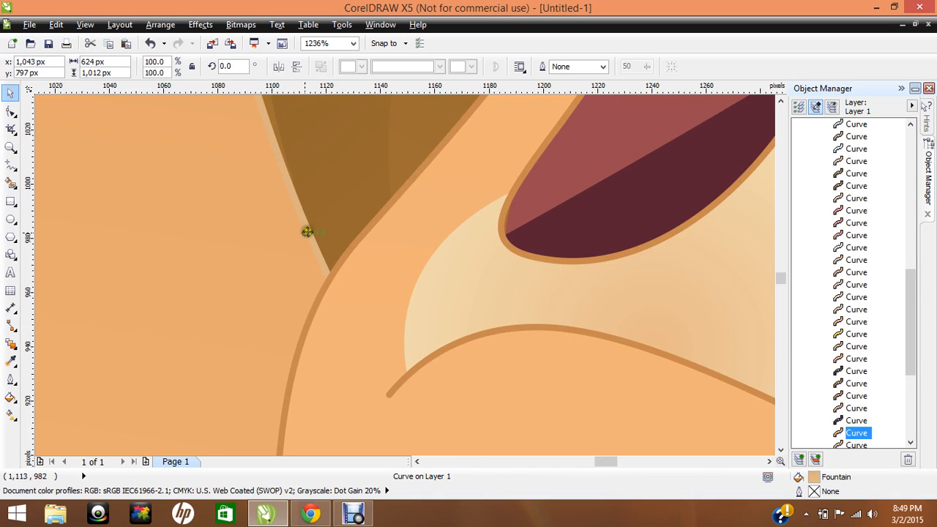
click(338, 187)
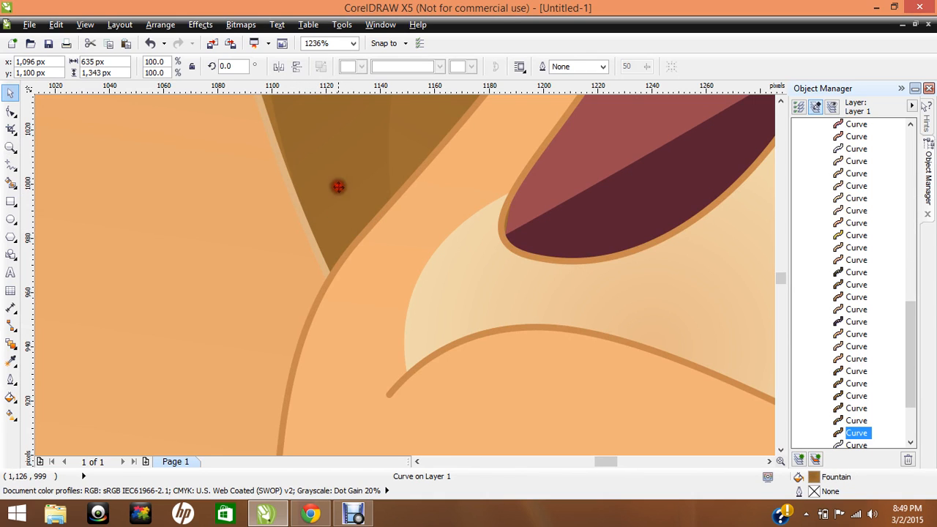
click(300, 220)
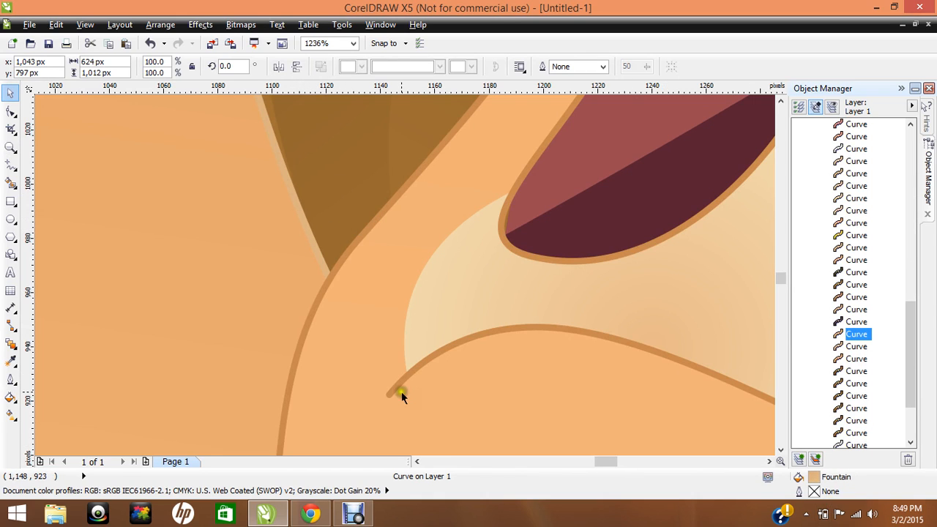
click(10, 396)
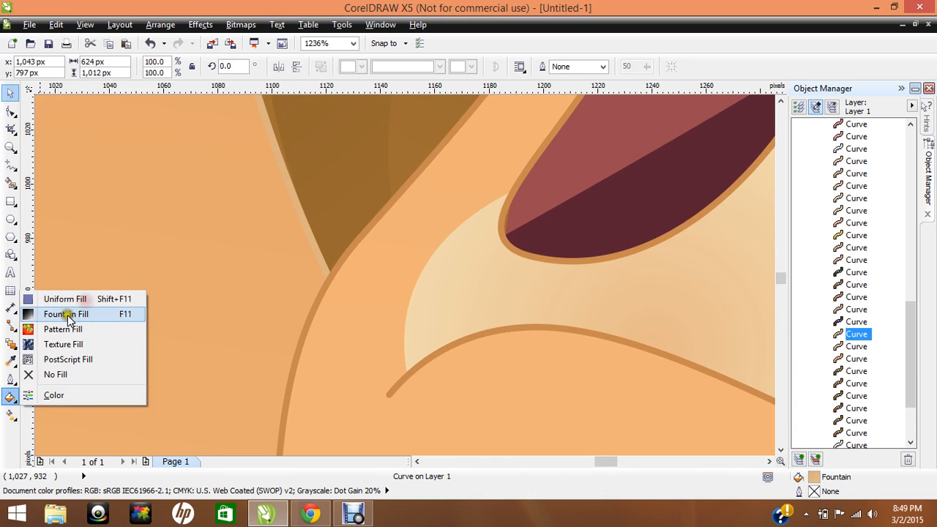
click(64, 298)
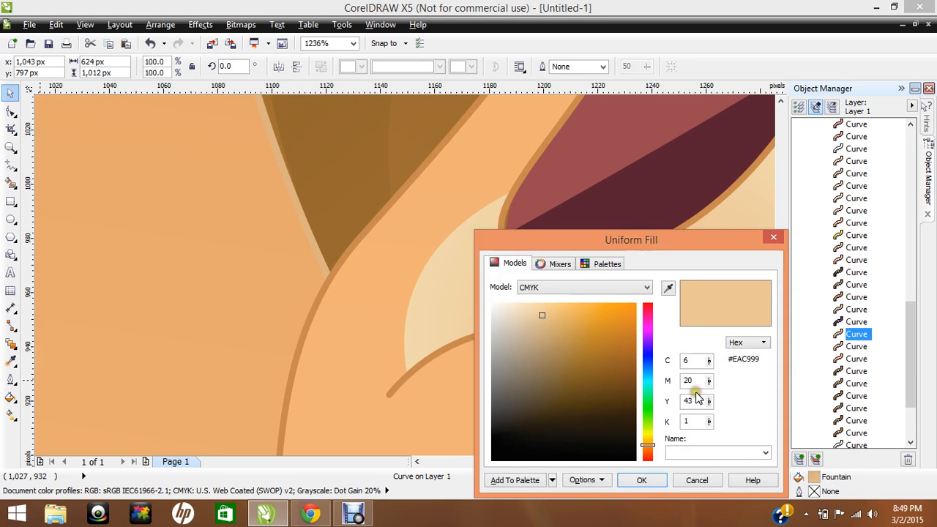
click(668, 288)
click(329, 280)
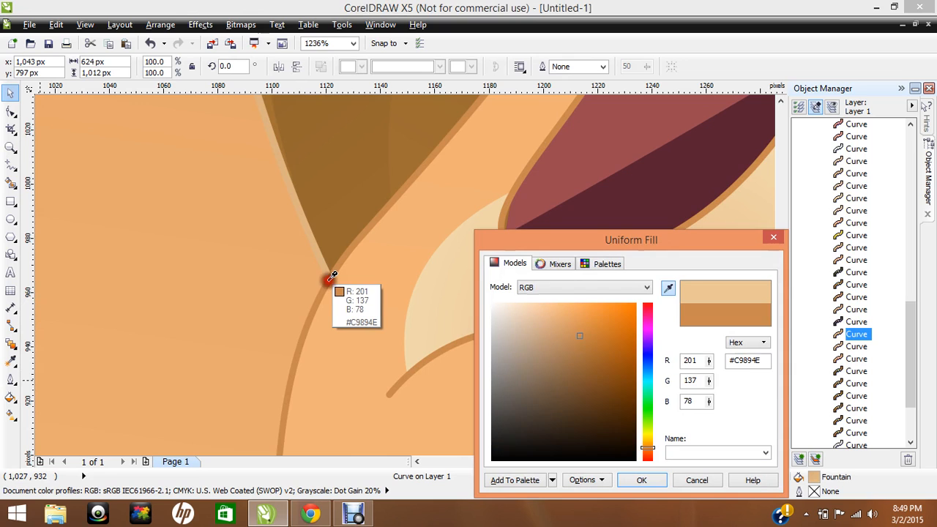
key(Return)
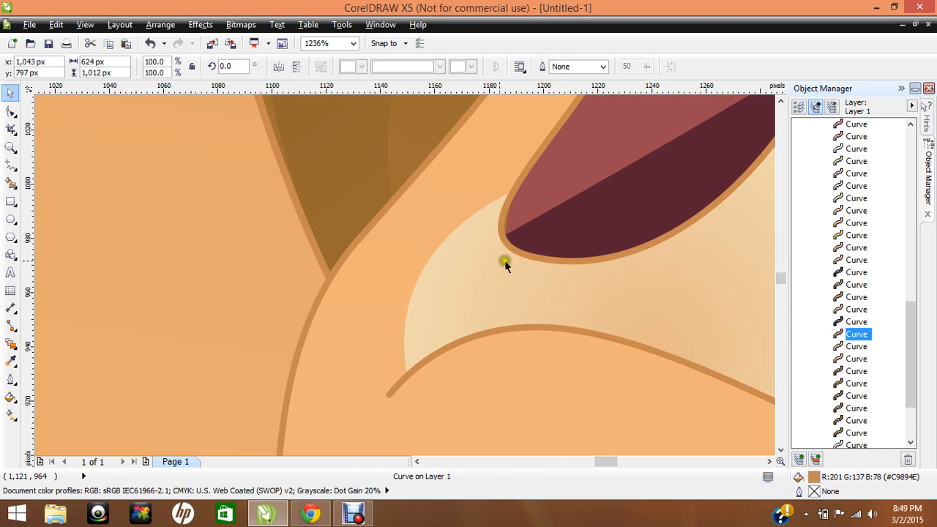
- Select the outline shape of the lowered arm and the hand holding the mascara tube
click(353, 43)
click(334, 59)
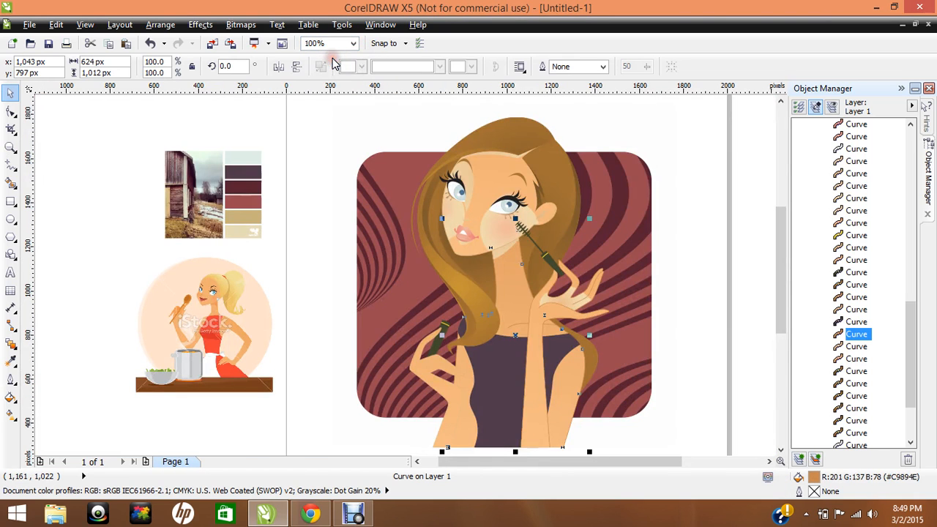
click(293, 156)
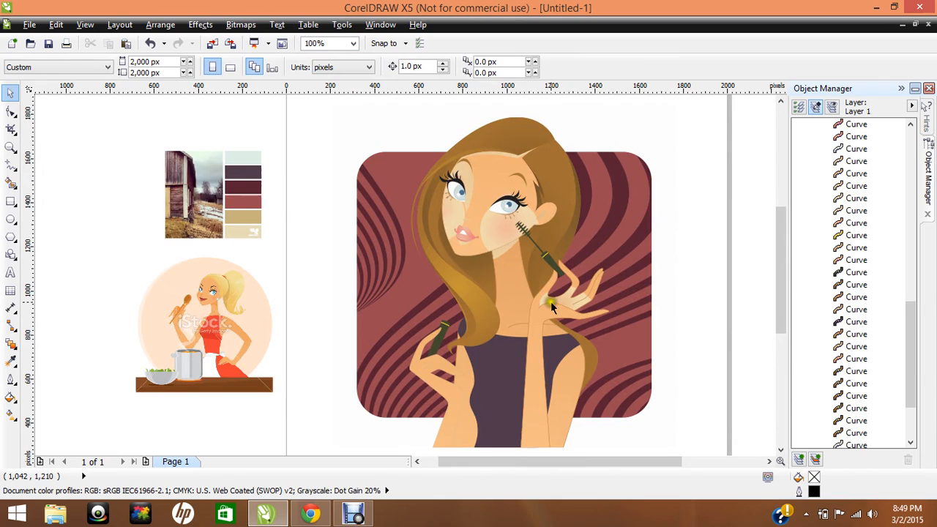
click(10, 147)
drag(403, 304, 513, 452)
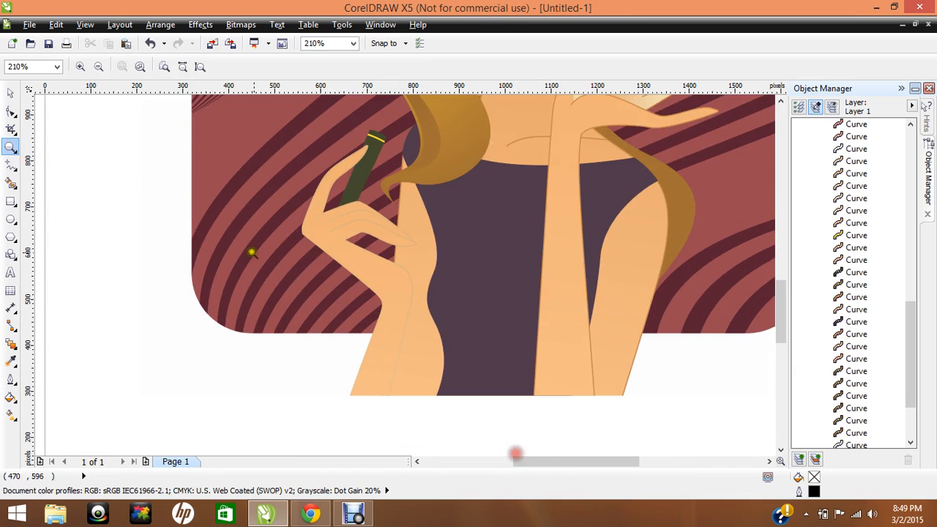
click(7, 94)
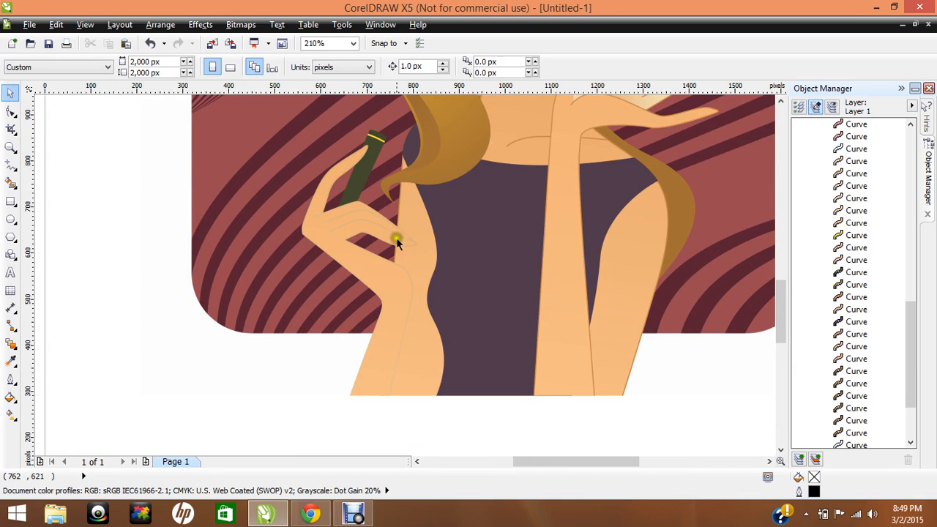
click(389, 219)
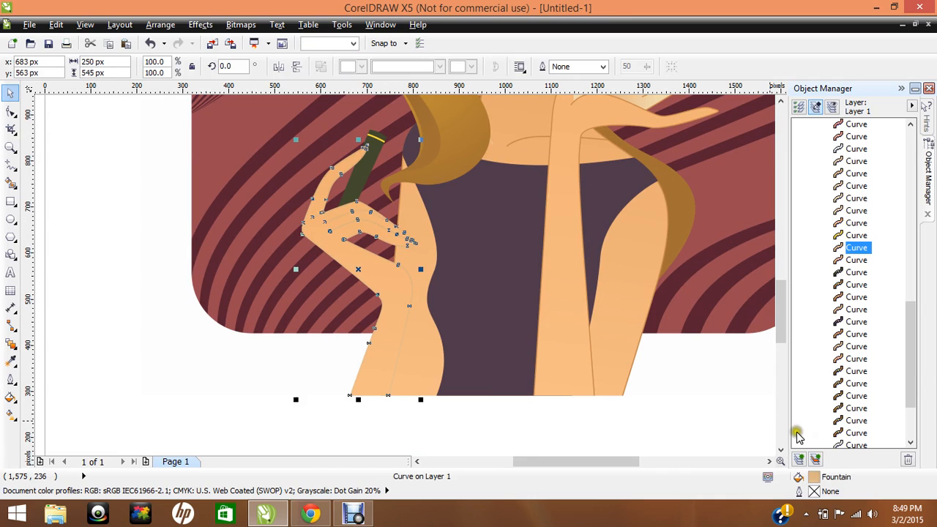
click(11, 361)
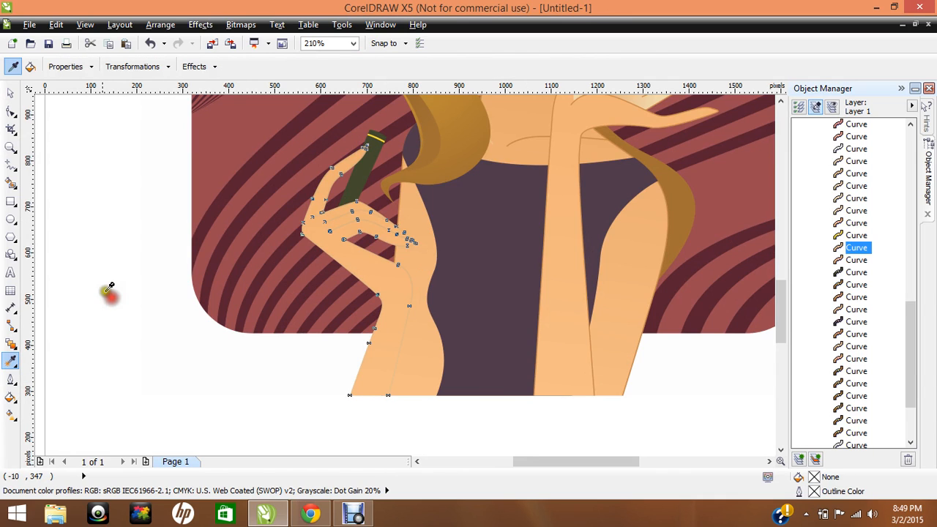
click(553, 144)
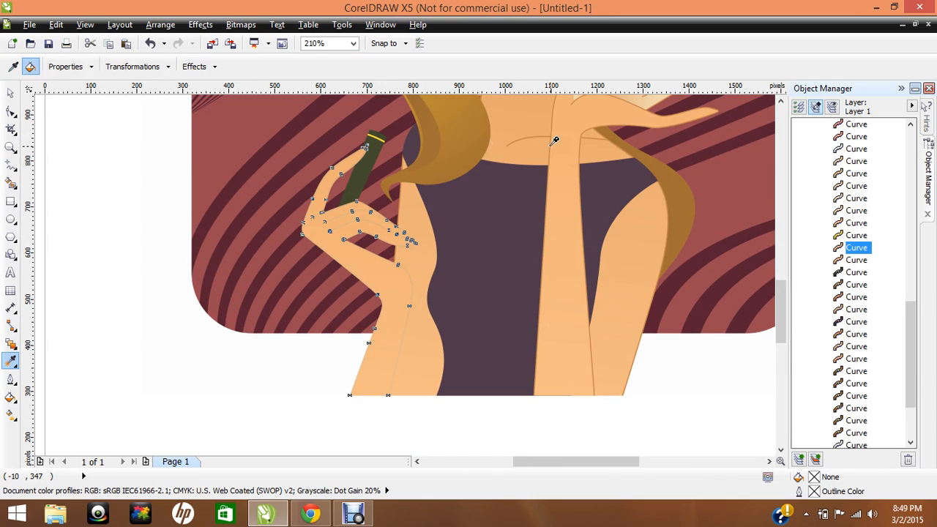
click(533, 135)
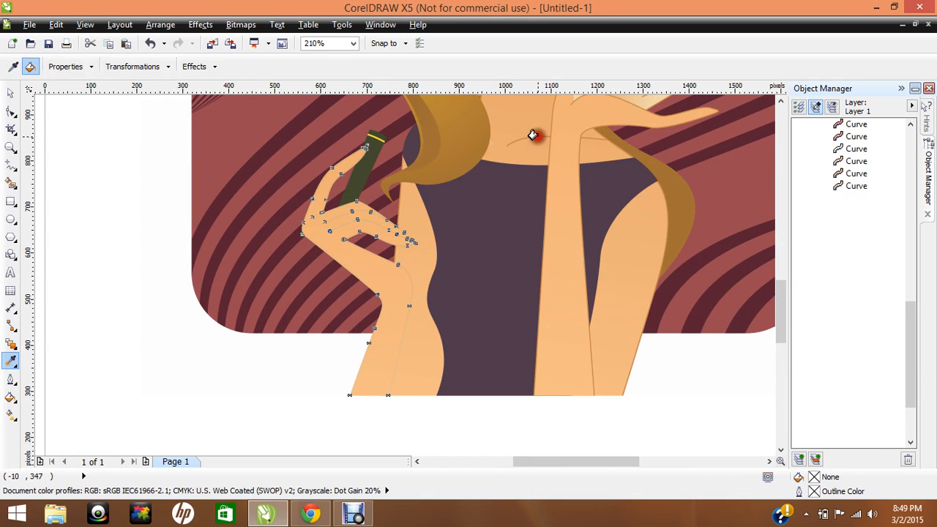
click(12, 91)
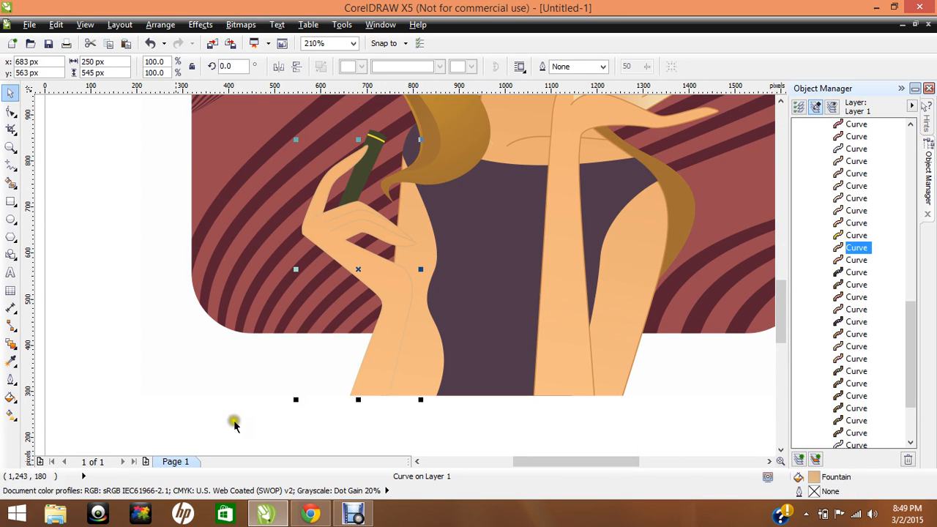
- Give the lowered arm's outline shape a uniform fill of #C9894E sampled from the raised arm's outline, then deselect it
click(10, 397)
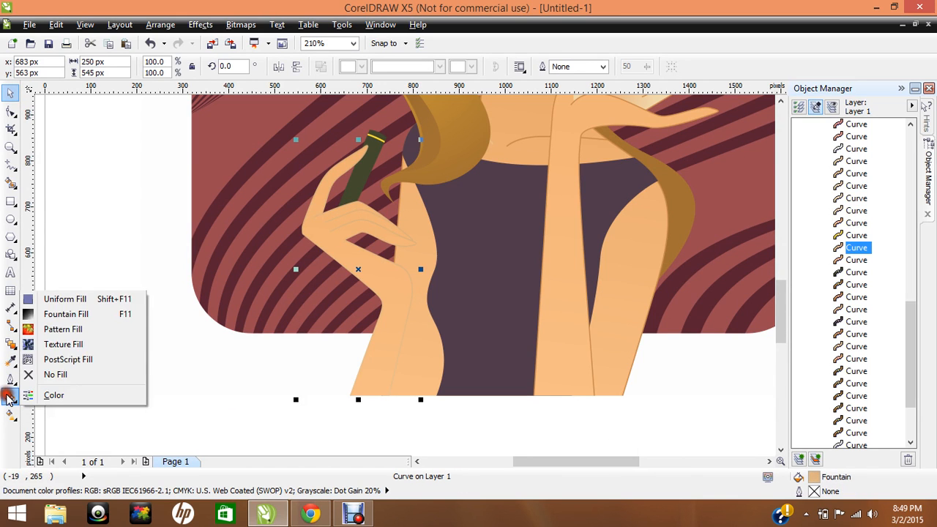
click(70, 300)
click(668, 288)
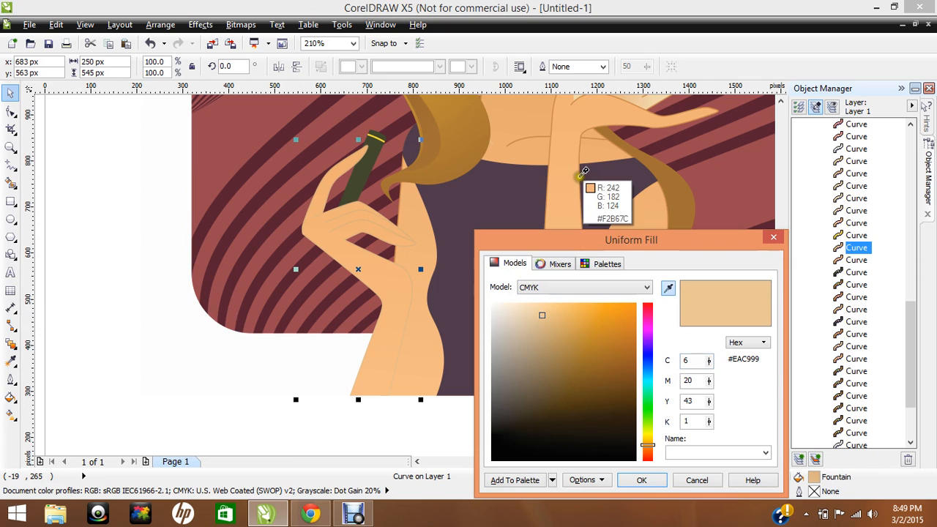
click(581, 169)
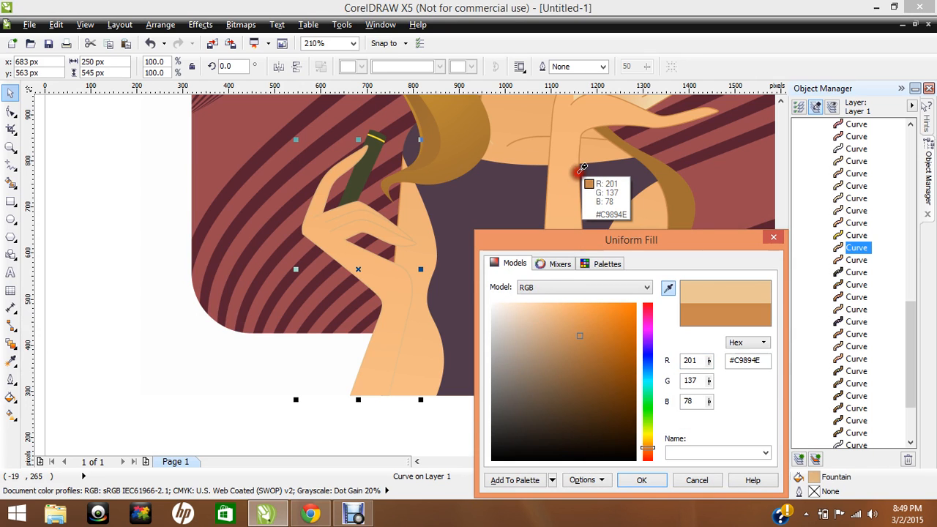
key(Return)
click(216, 382)
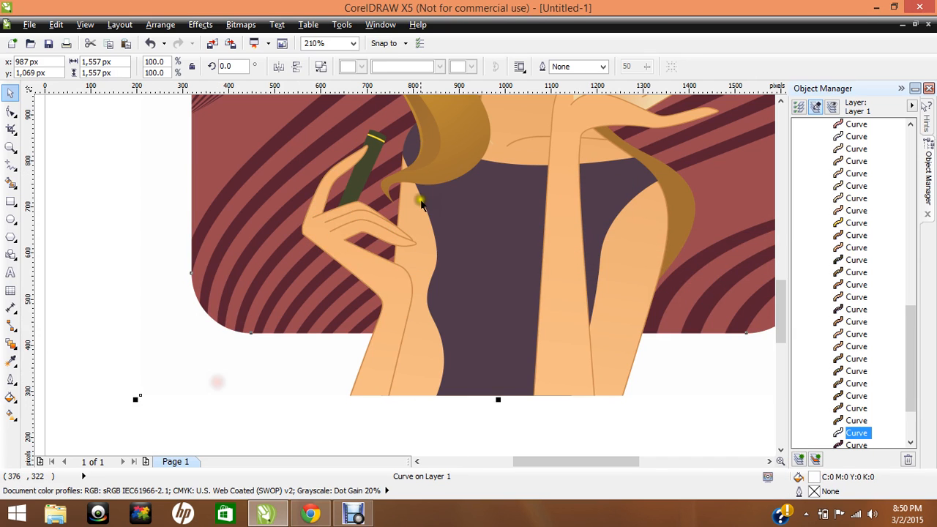
- Copy the raised arm's skin fill onto the cream-coloured palm shape of the raised hand and deselect it
scroll(778, 322, up, 2)
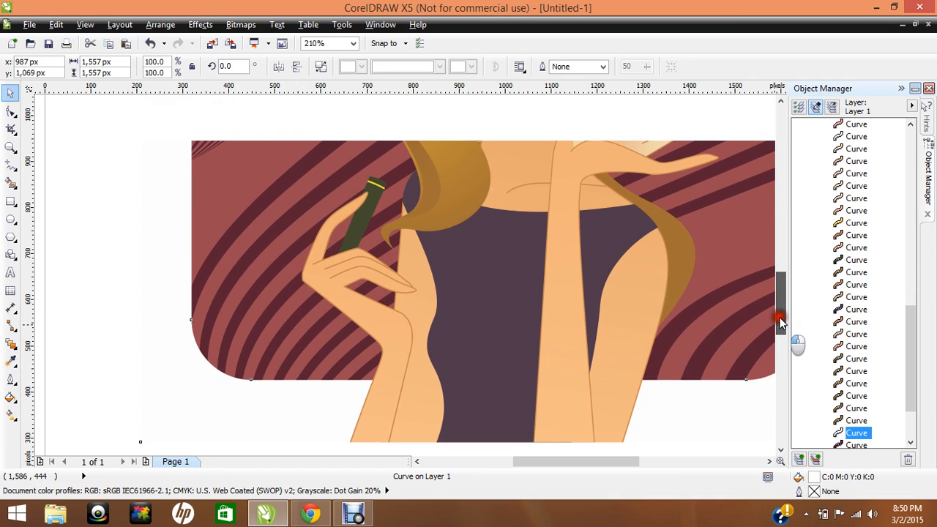
drag(780, 322, 781, 297)
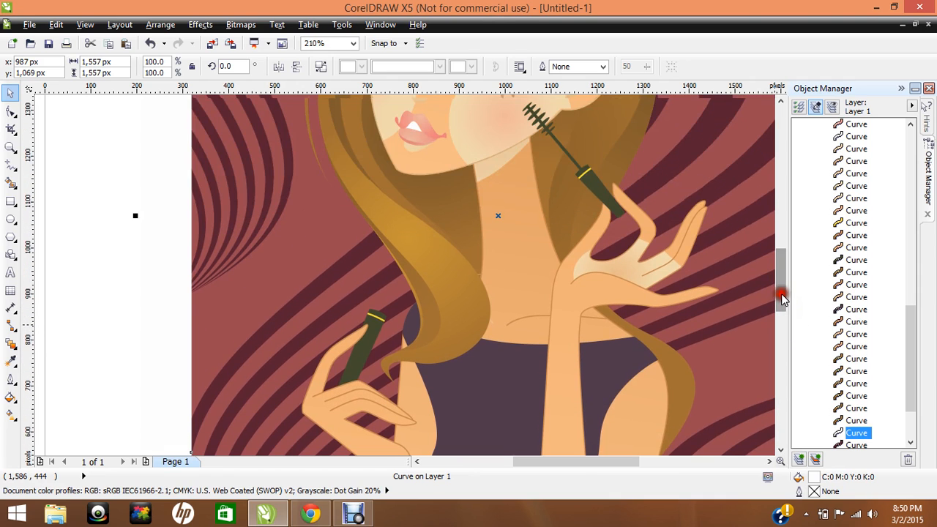
click(627, 265)
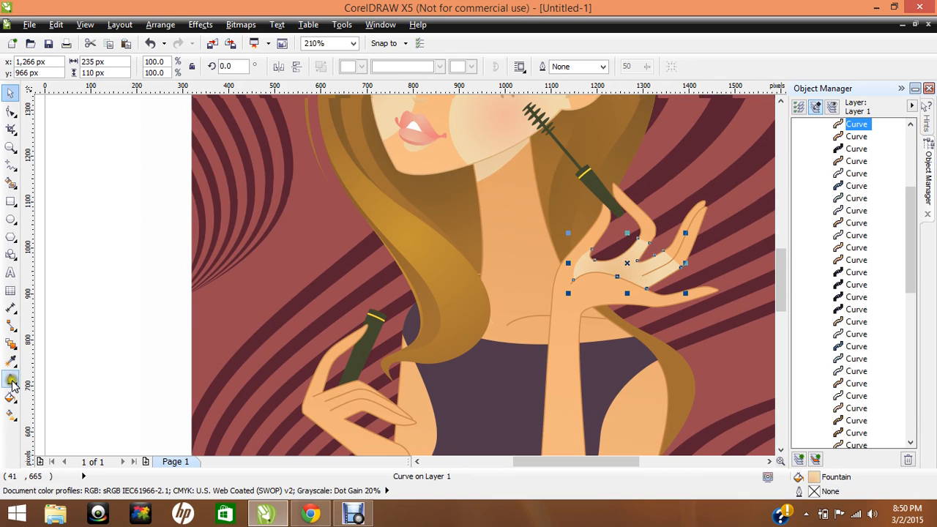
click(13, 361)
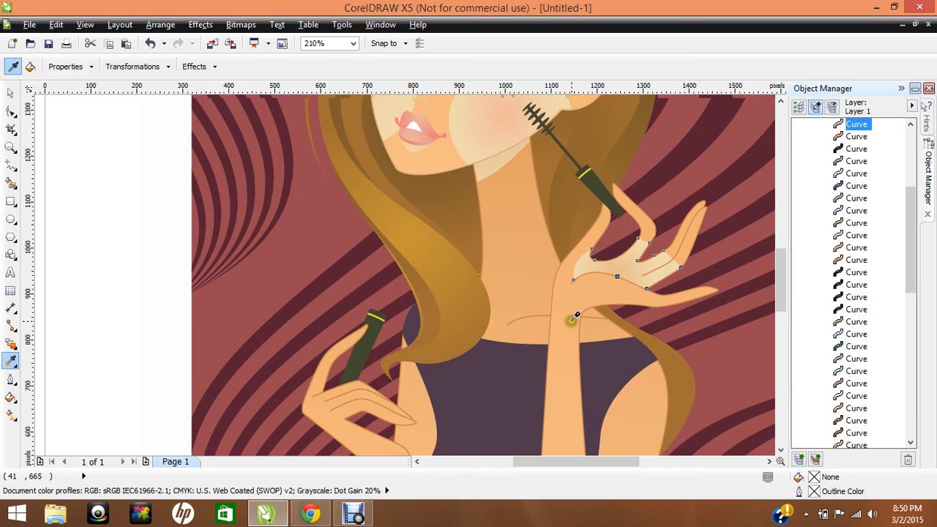
click(589, 286)
click(578, 259)
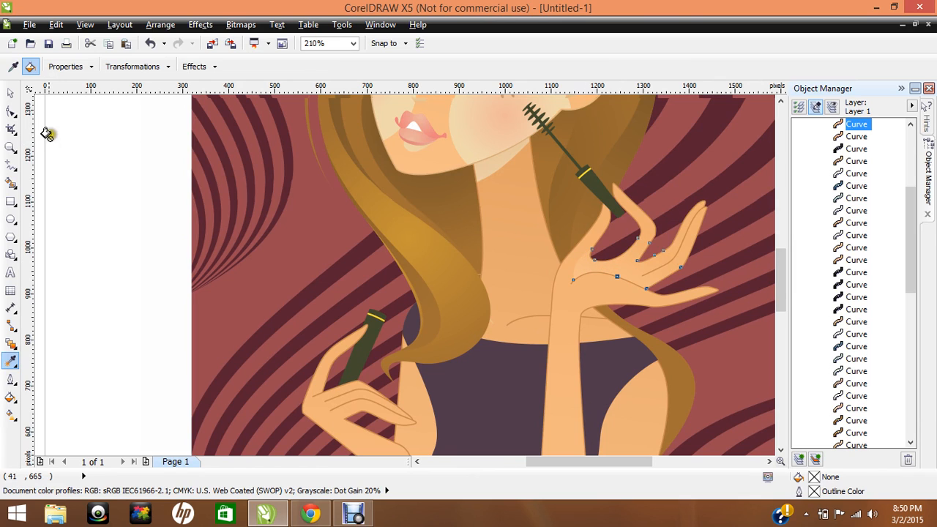
click(13, 92)
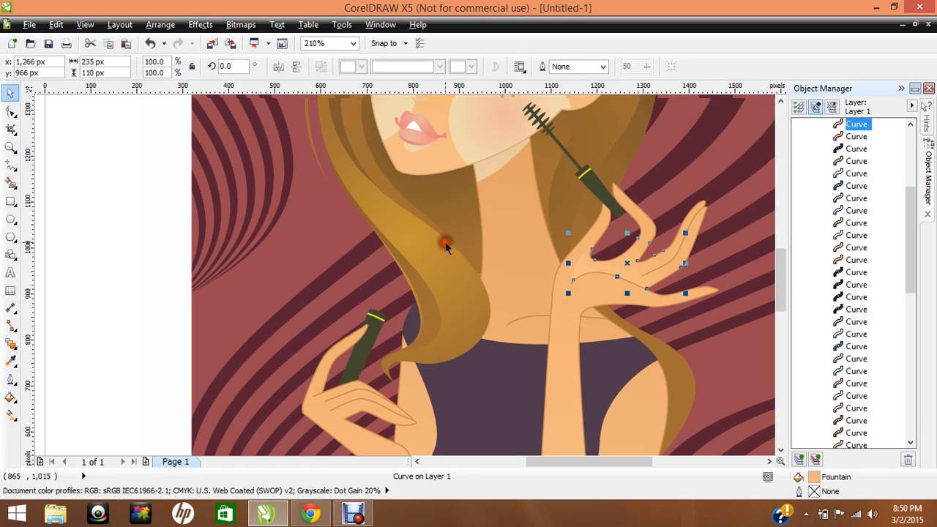
click(134, 300)
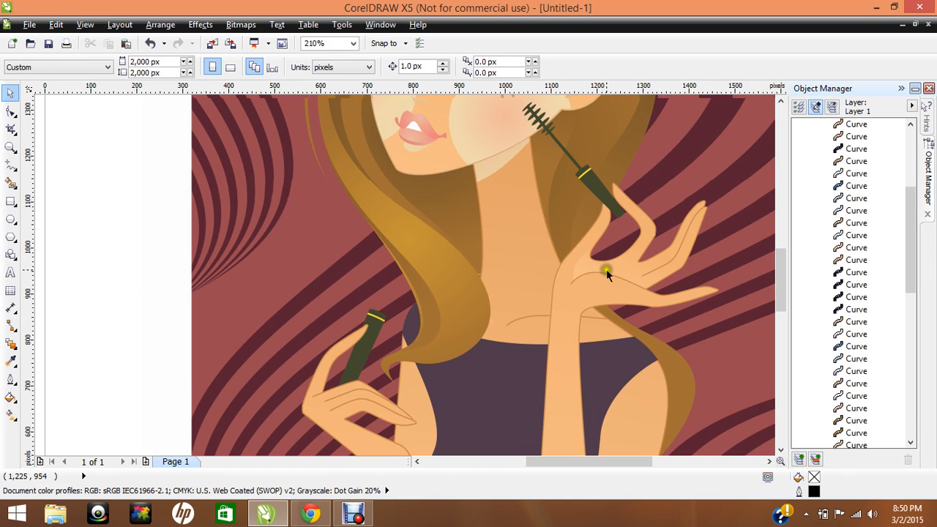
- Set the end colour of the palm shape's fountain fill to the skin tone #F2B67B sampled from the lowered hand
click(607, 269)
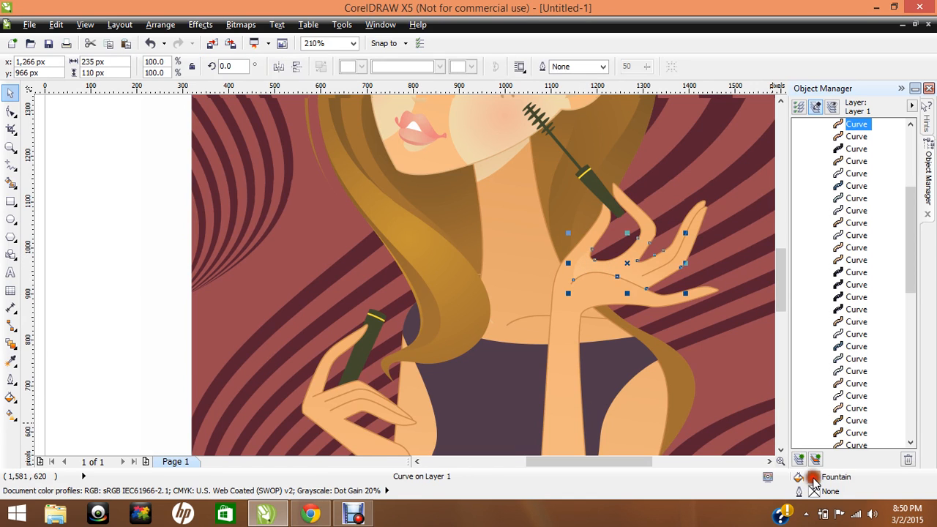
double_click(814, 480)
click(391, 284)
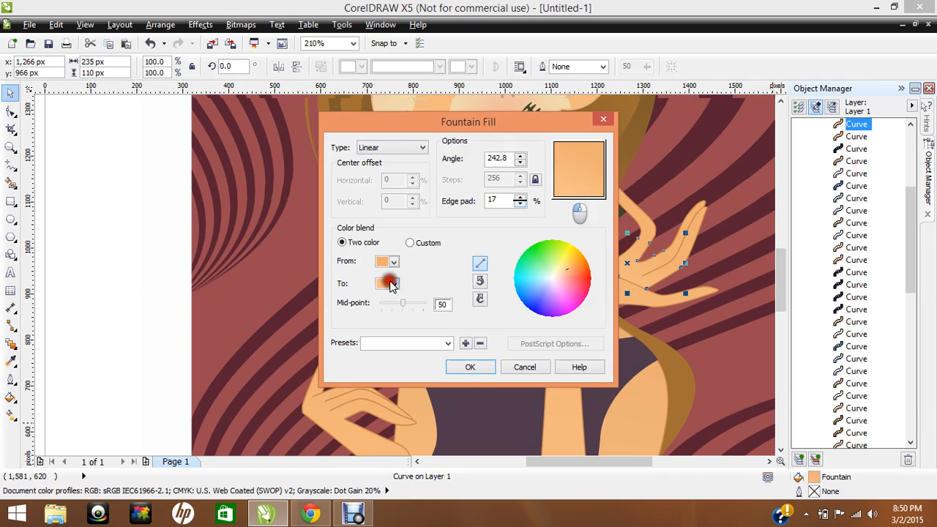
click(383, 386)
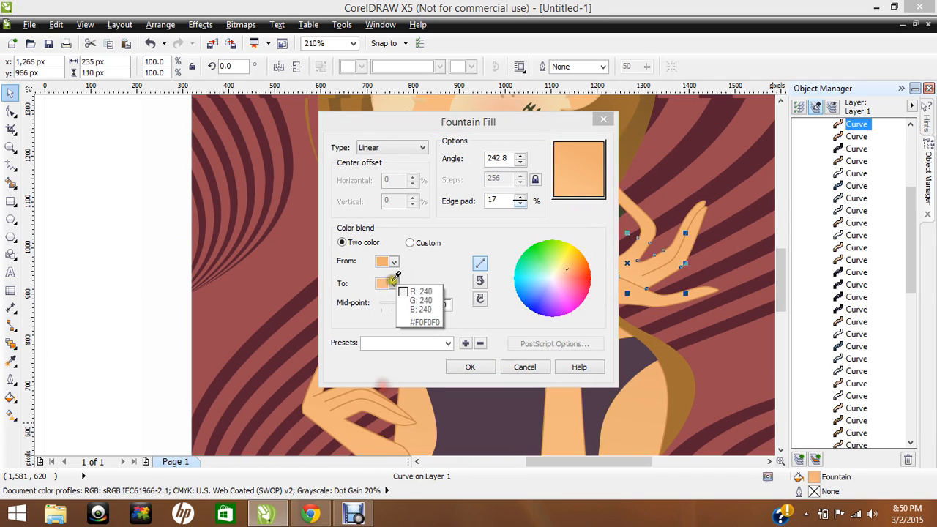
click(341, 431)
- Darken the end colour of the palm shape's fountain fill slightly and apply the fill
click(392, 285)
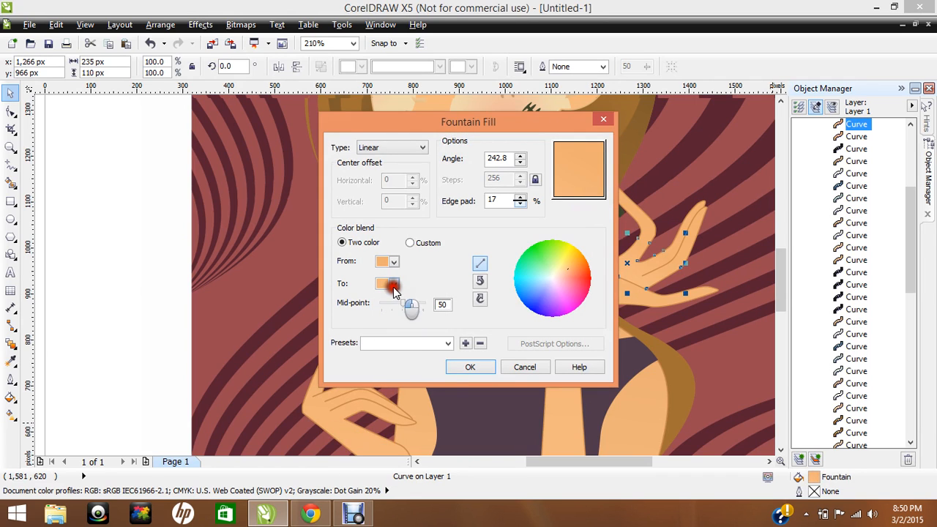
click(409, 386)
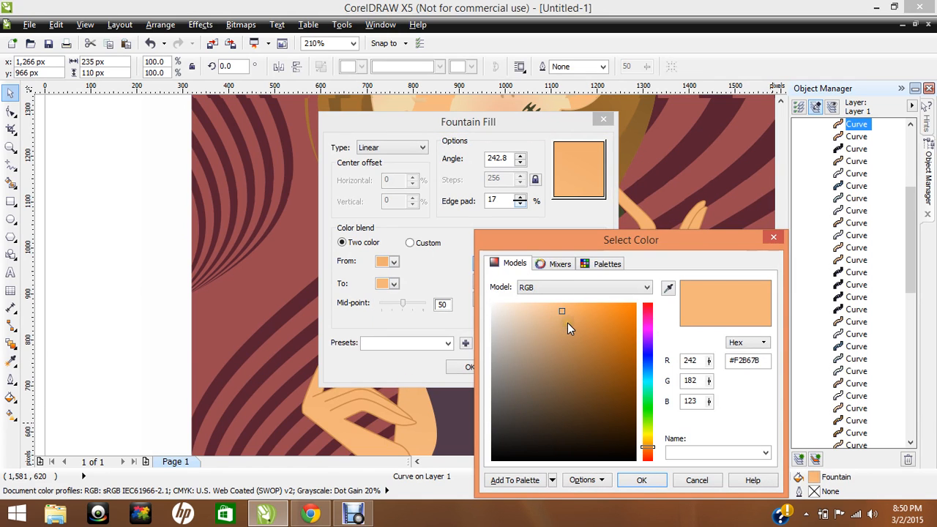
click(567, 323)
key(Return)
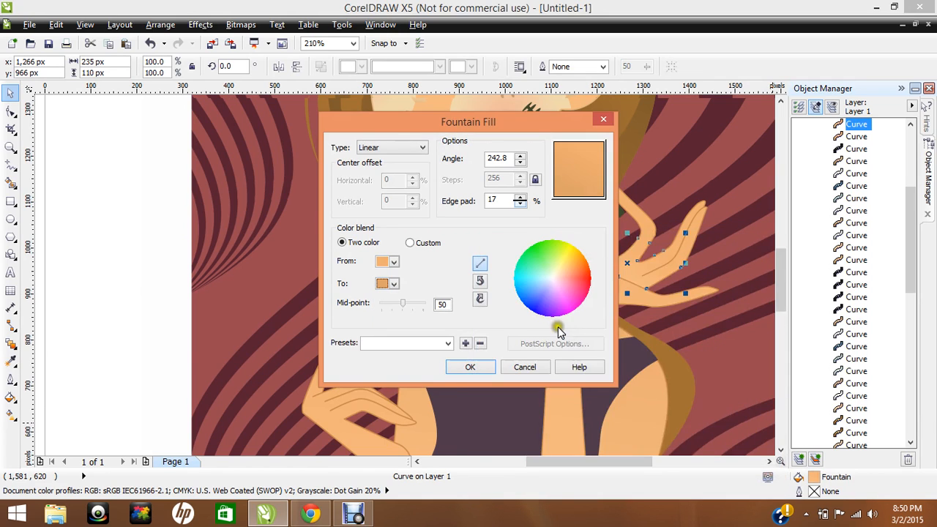
click(474, 366)
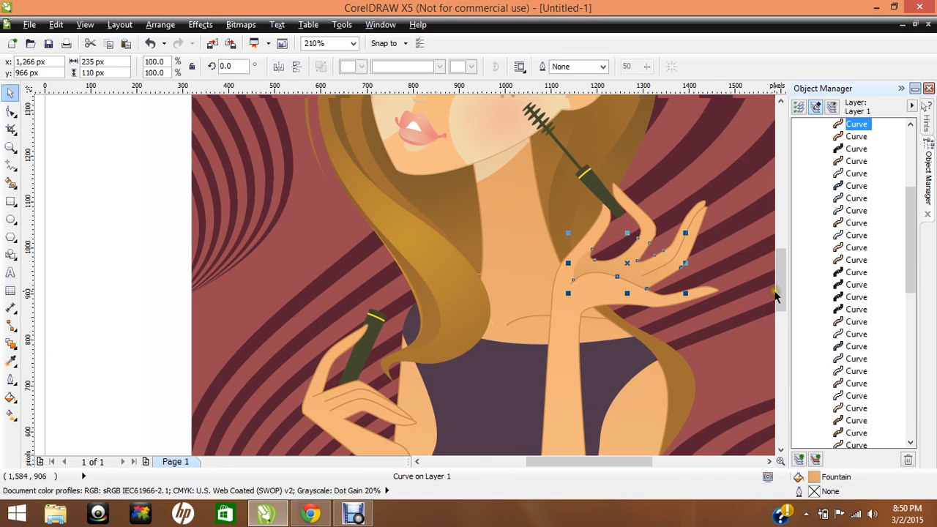
- Copy the raised hand's skin fill onto the cream-coloured shadow shape on the neck below the jaw
scroll(779, 291, up, 1)
click(700, 322)
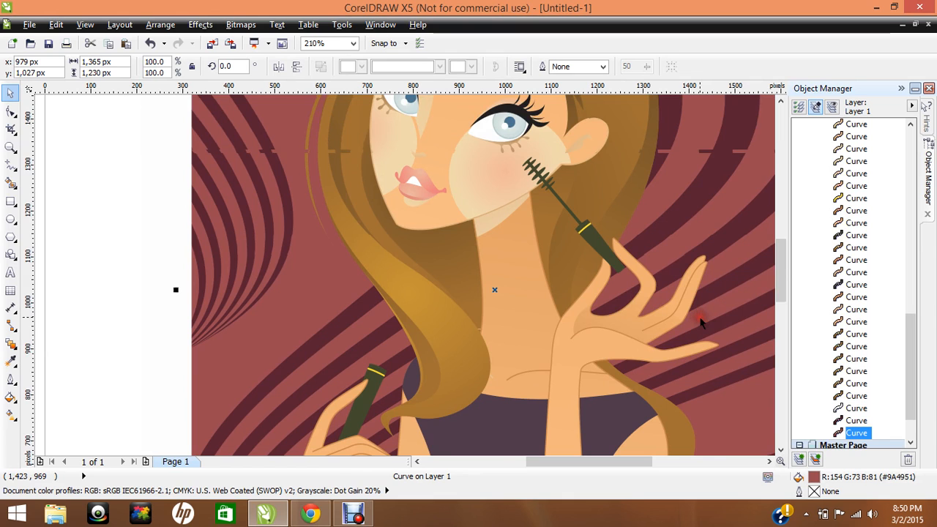
scroll(779, 277, down, 1)
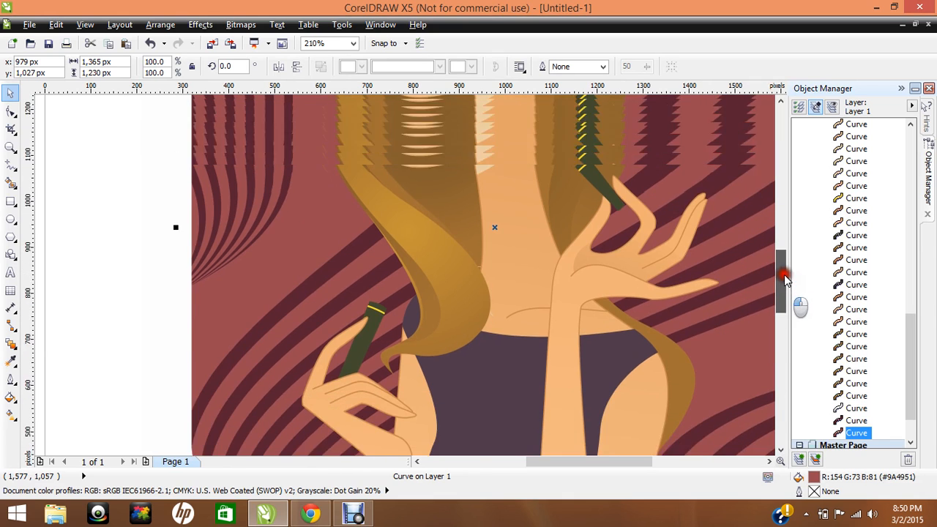
drag(785, 278, 784, 256)
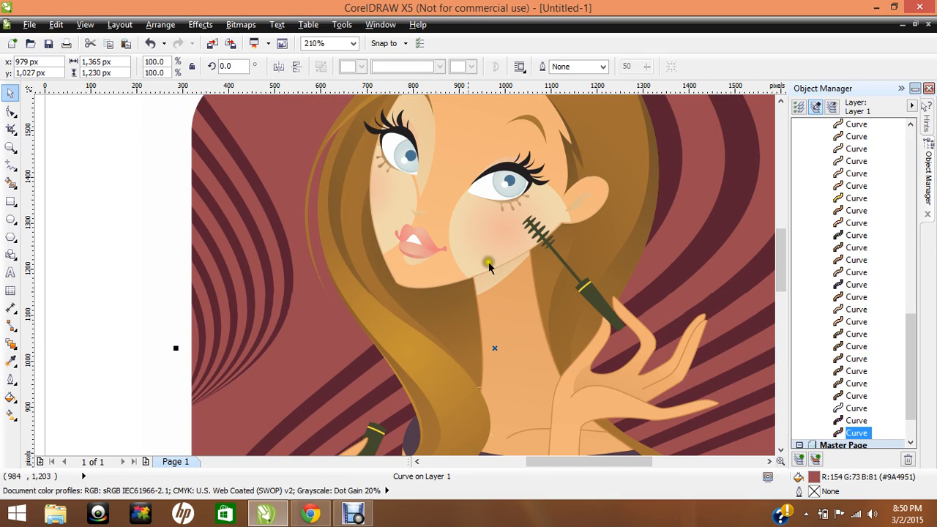
click(10, 360)
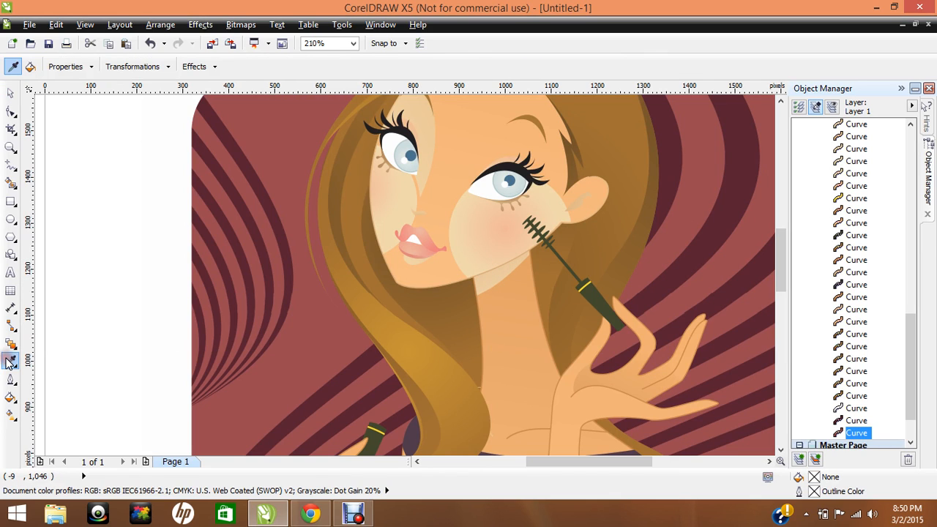
click(578, 385)
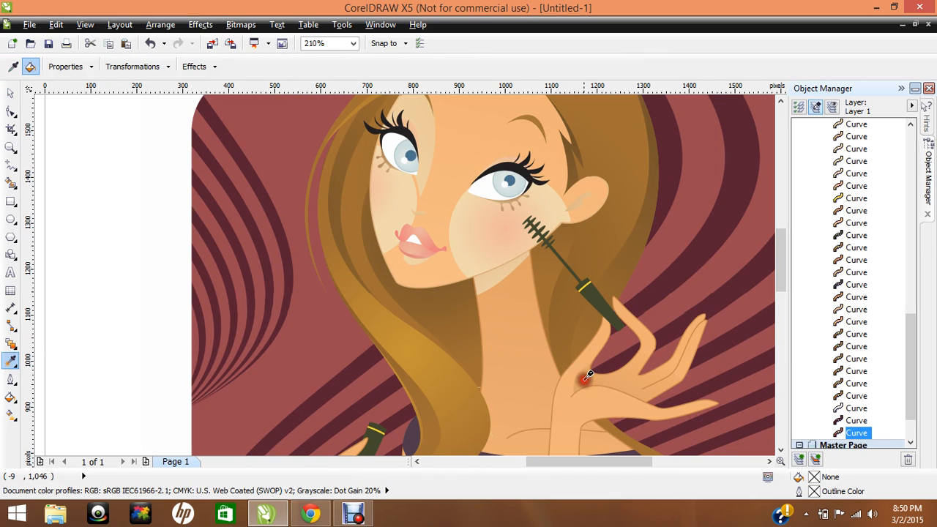
click(477, 281)
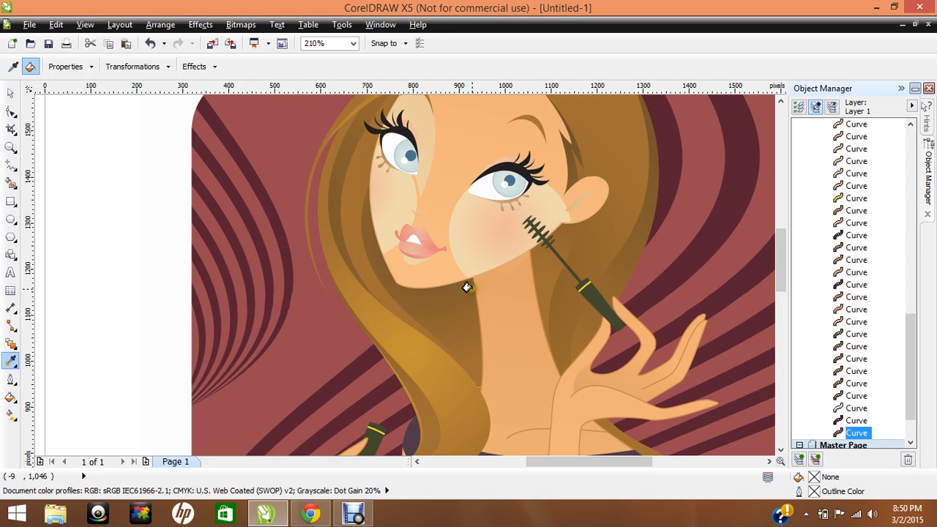
- Darken the end colour of the neck shadow's fountain fill slightly, set its angle to 121.7 and apply the fill
click(10, 92)
click(496, 291)
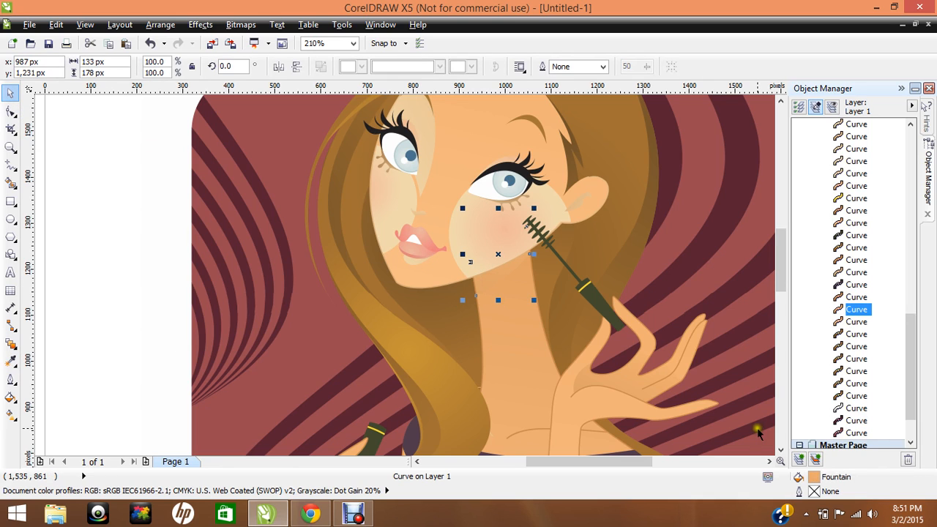
double_click(813, 480)
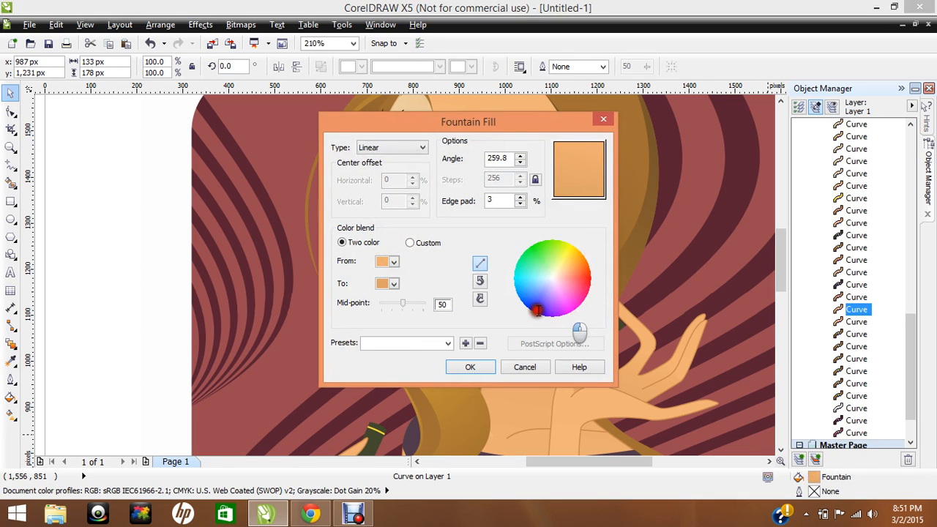
click(394, 284)
click(408, 383)
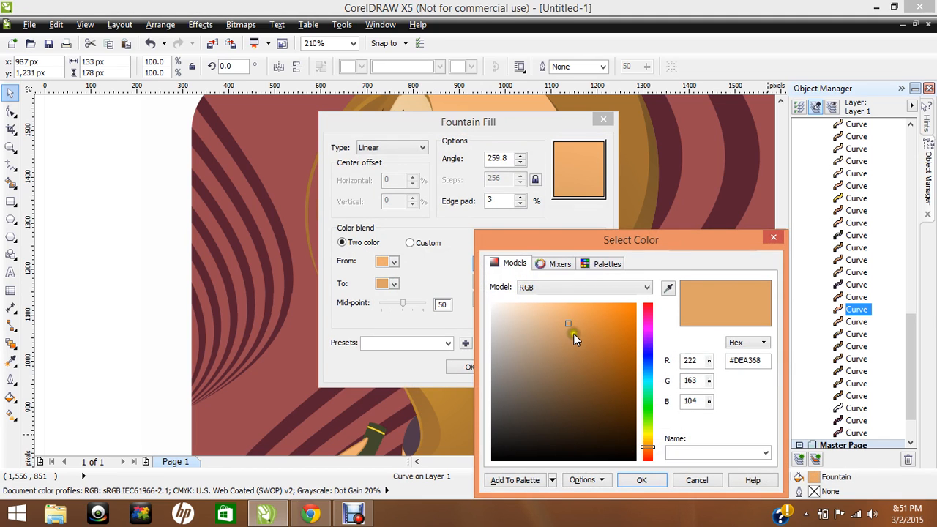
click(574, 333)
click(642, 486)
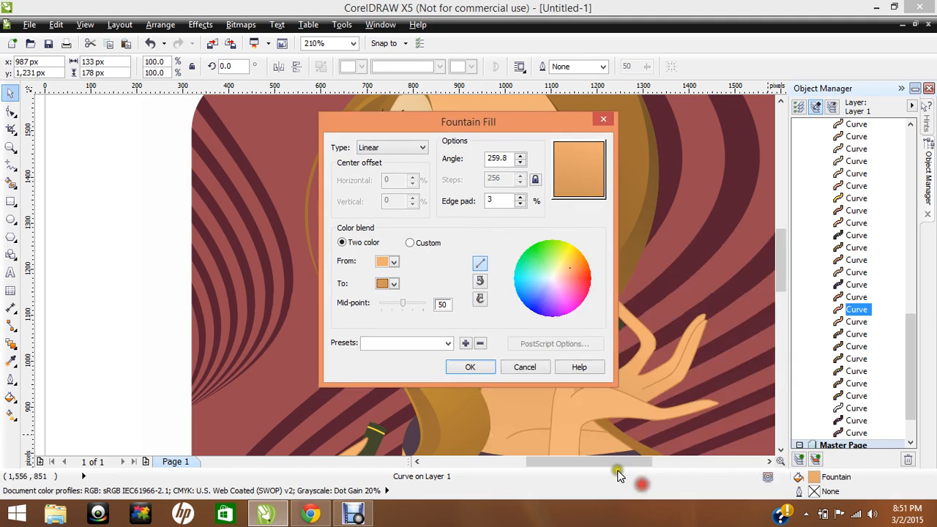
click(564, 145)
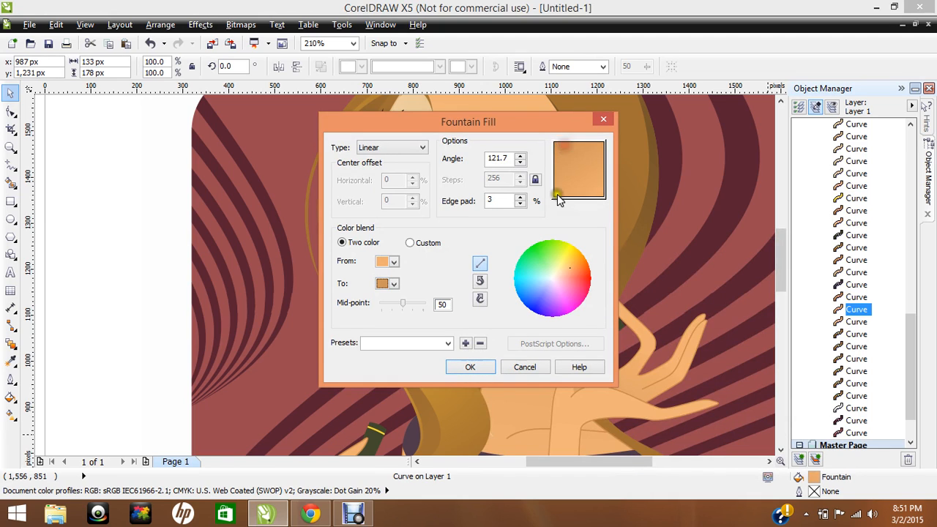
click(471, 367)
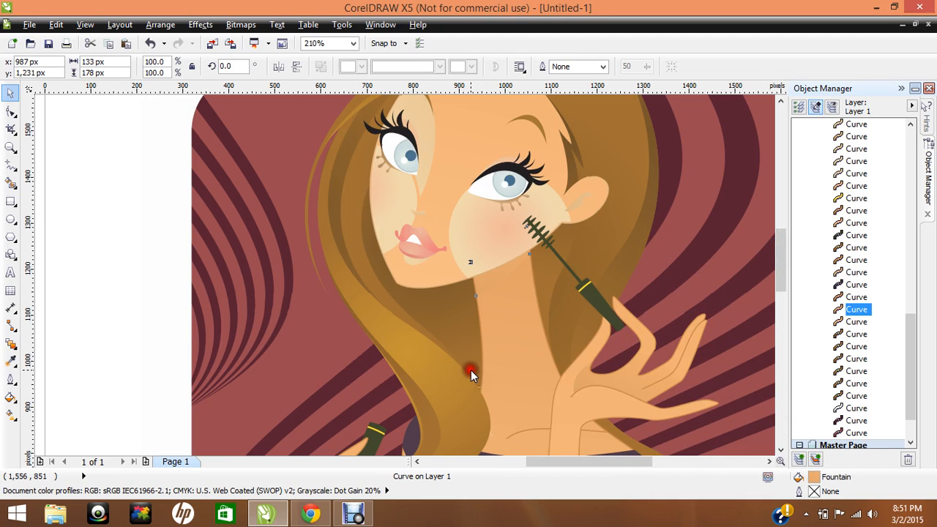
- Change the angle of the neck shadow's fountain fill to -138.2, apply it and deselect the shape
click(497, 274)
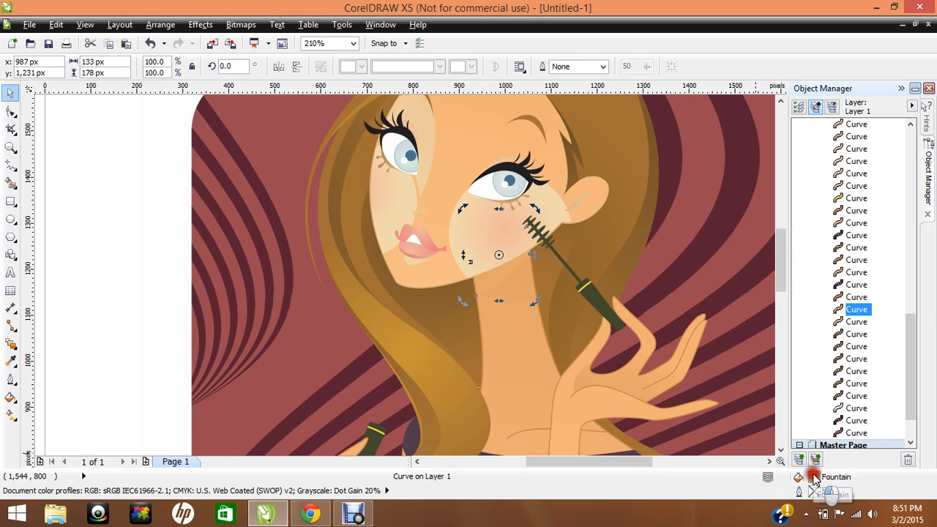
double_click(815, 480)
click(566, 181)
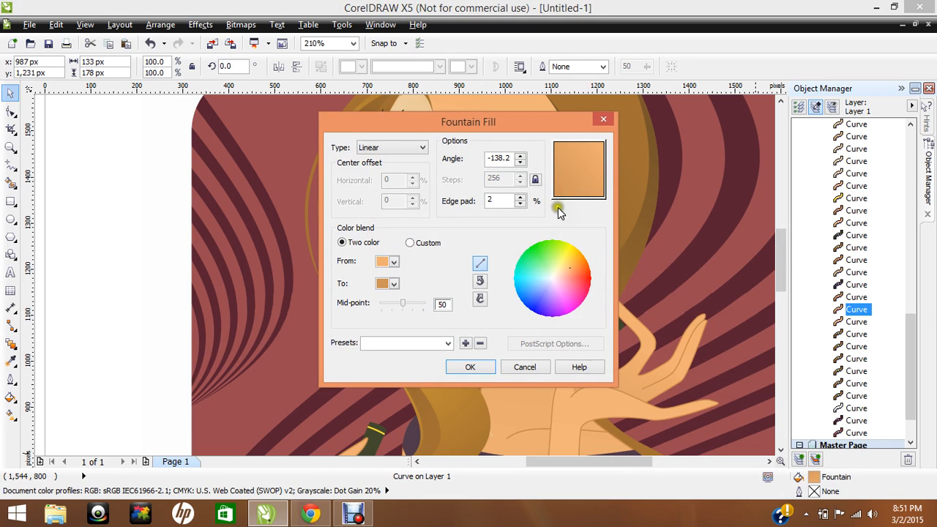
click(470, 367)
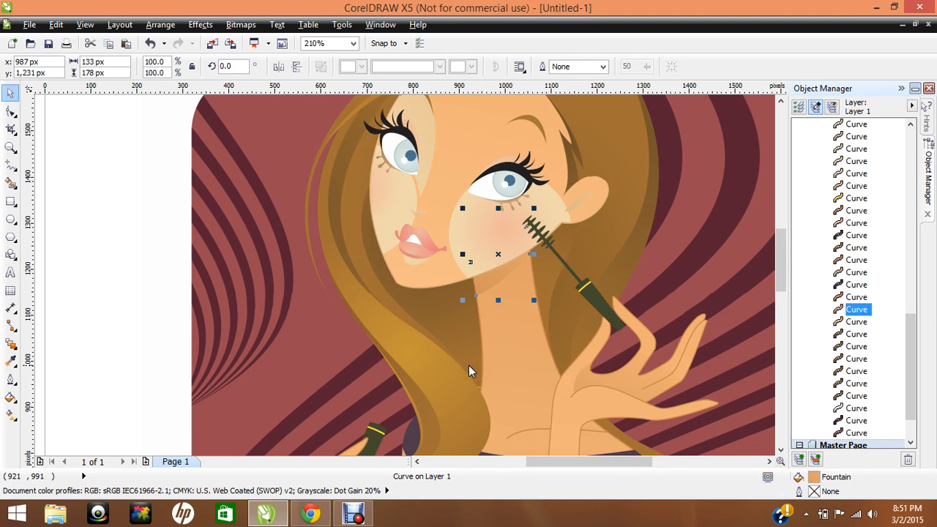
click(128, 347)
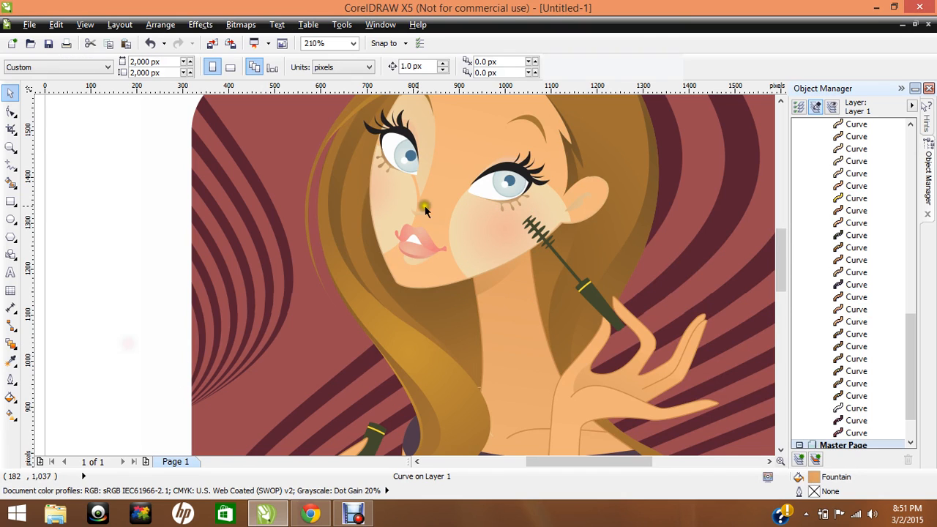
- Give the inner-ear shape a uniform fill of #C9894E sampled from the neck's darker outline
click(485, 211)
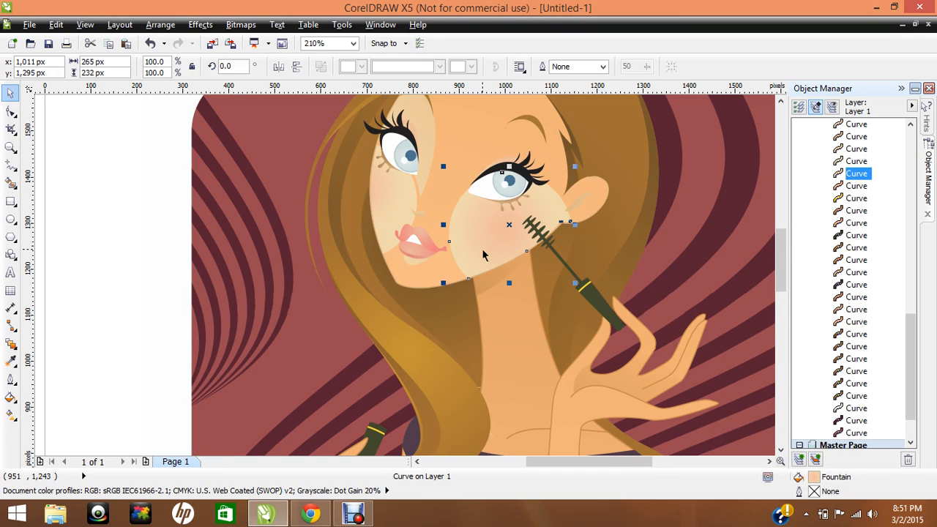
click(574, 202)
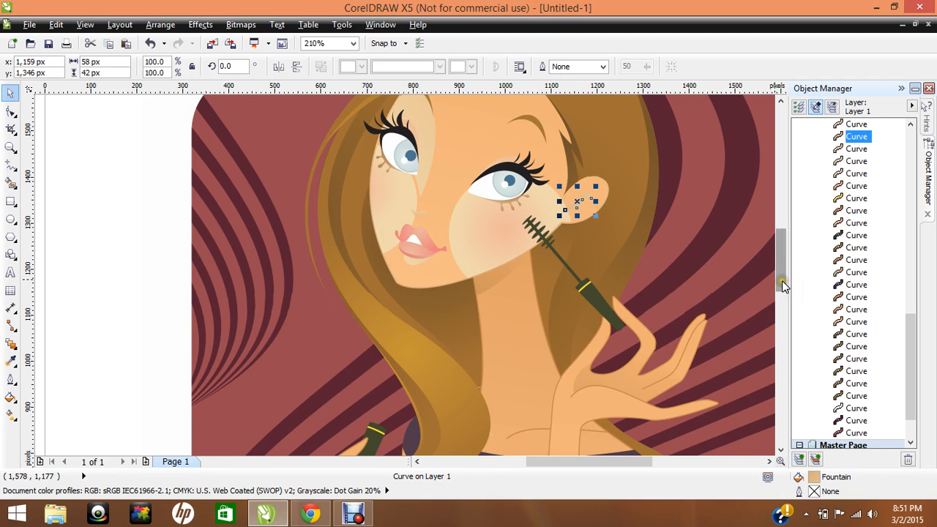
drag(782, 280, 782, 279)
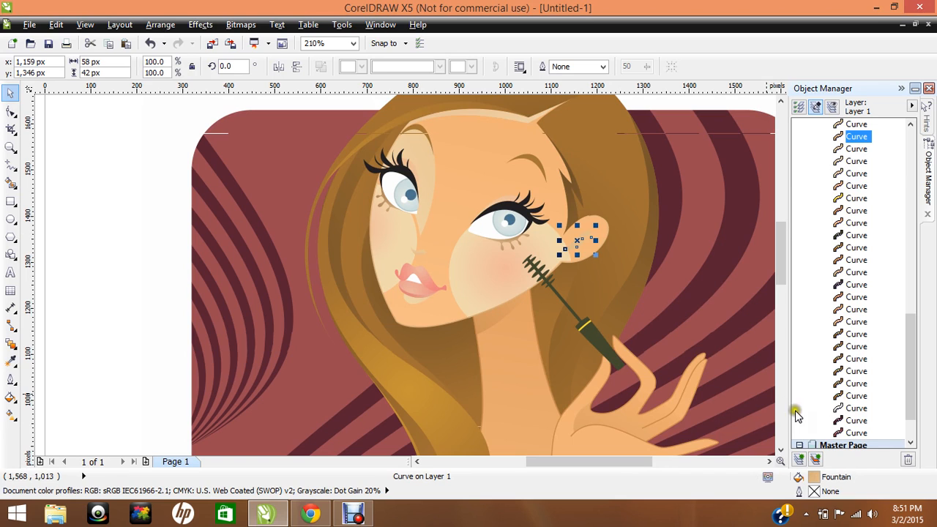
click(10, 399)
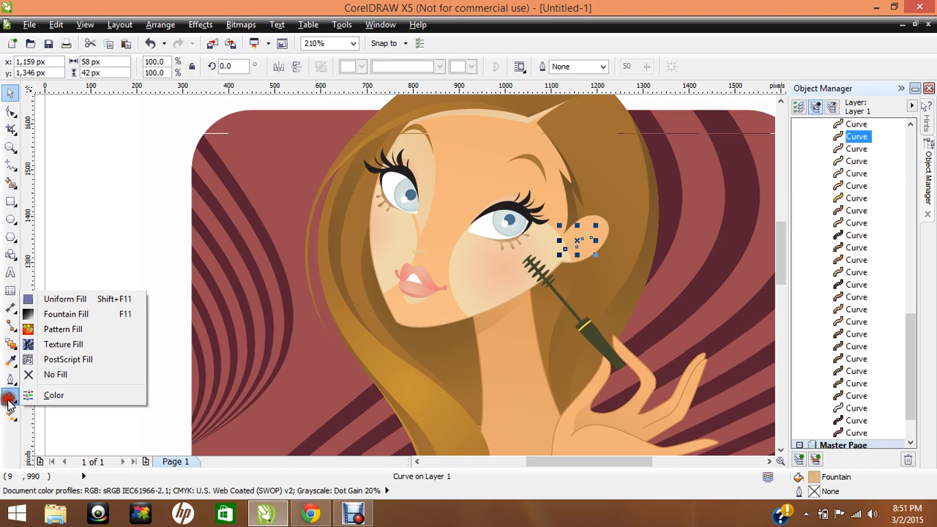
click(63, 299)
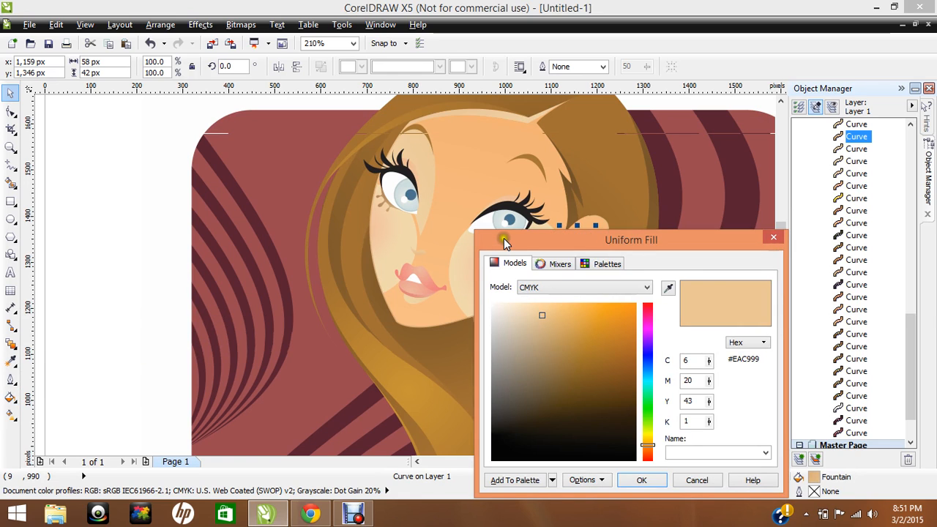
drag(503, 239, 620, 269)
click(783, 314)
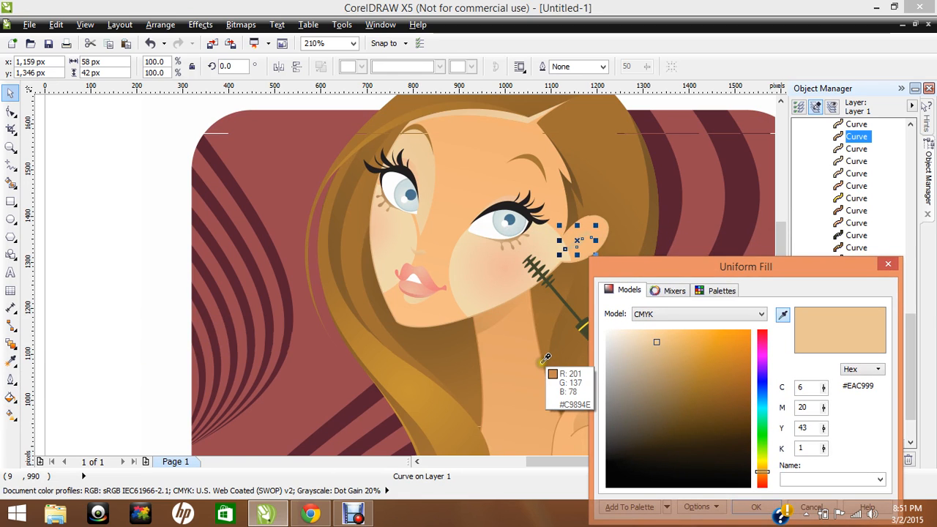
click(546, 357)
key(Return)
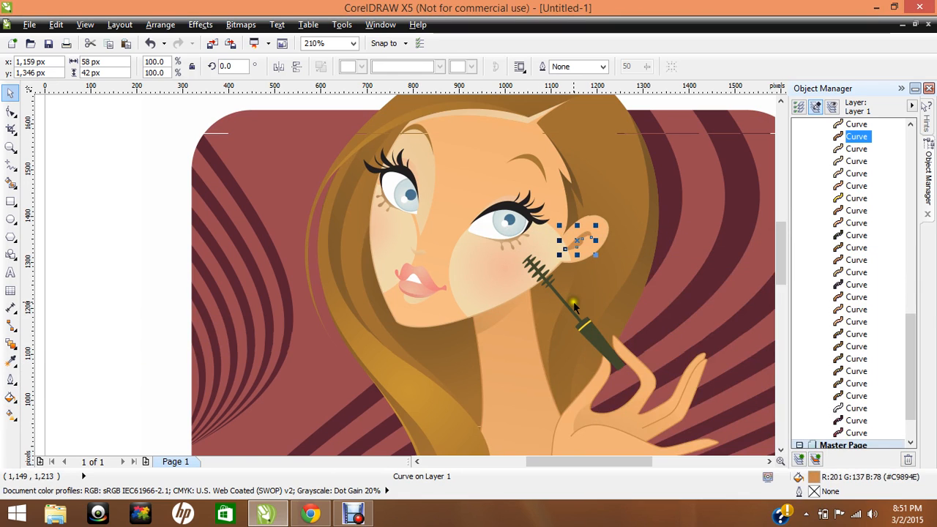
- Give the outline shape behind the face and ear a uniform fill of #C9894E sampled from the inner ear
click(610, 236)
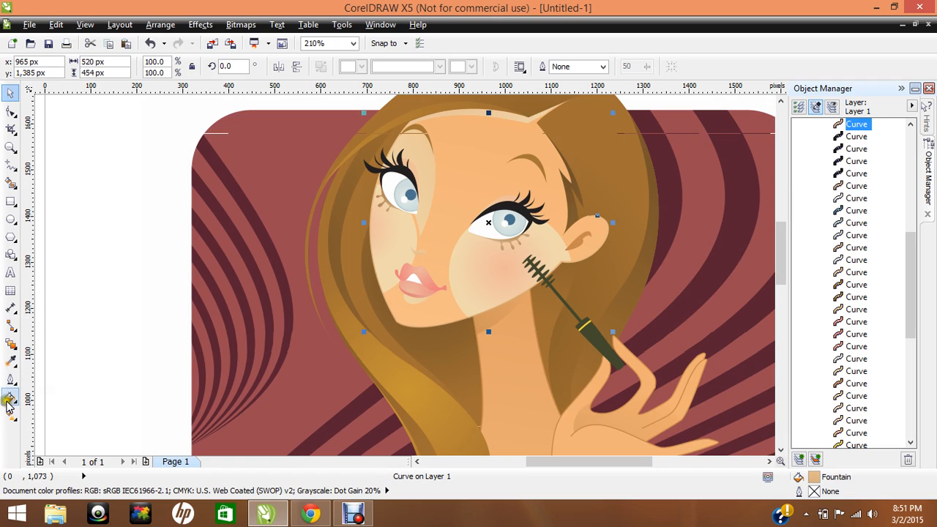
click(10, 398)
click(71, 301)
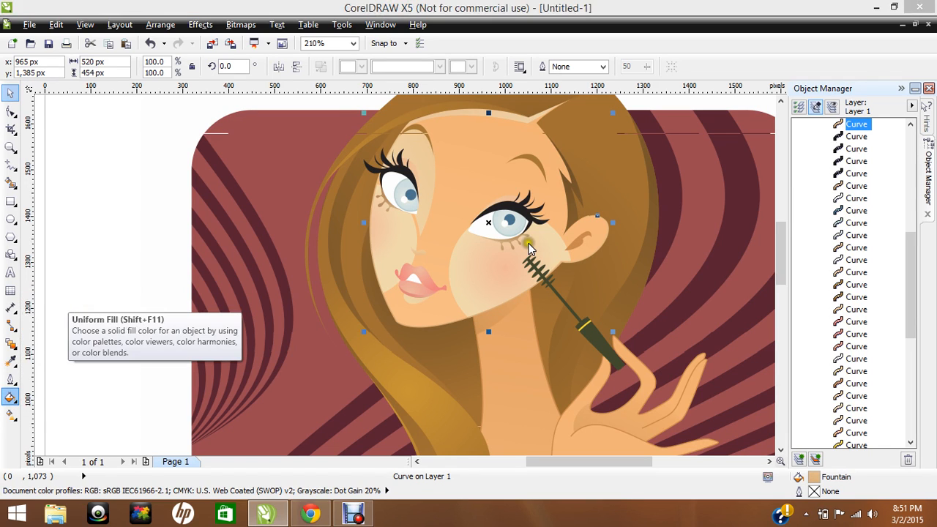
click(783, 314)
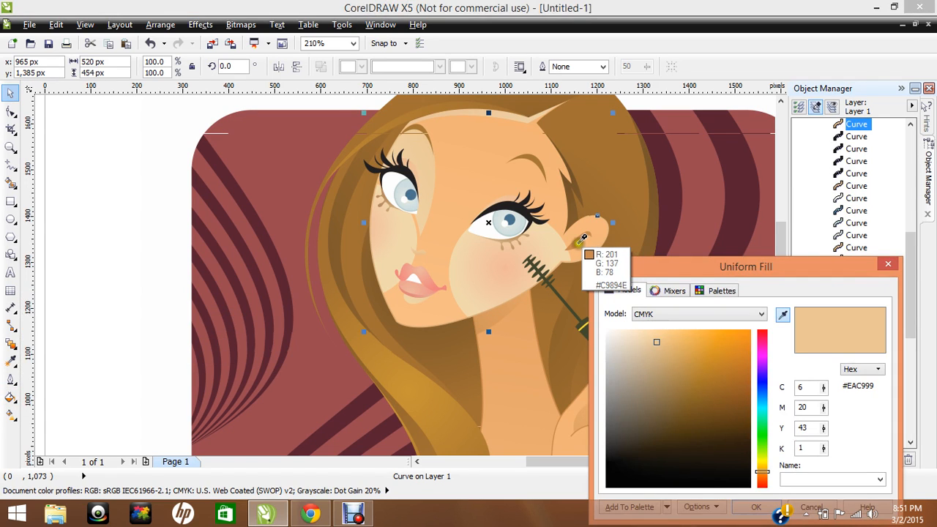
click(579, 242)
key(Return)
click(578, 237)
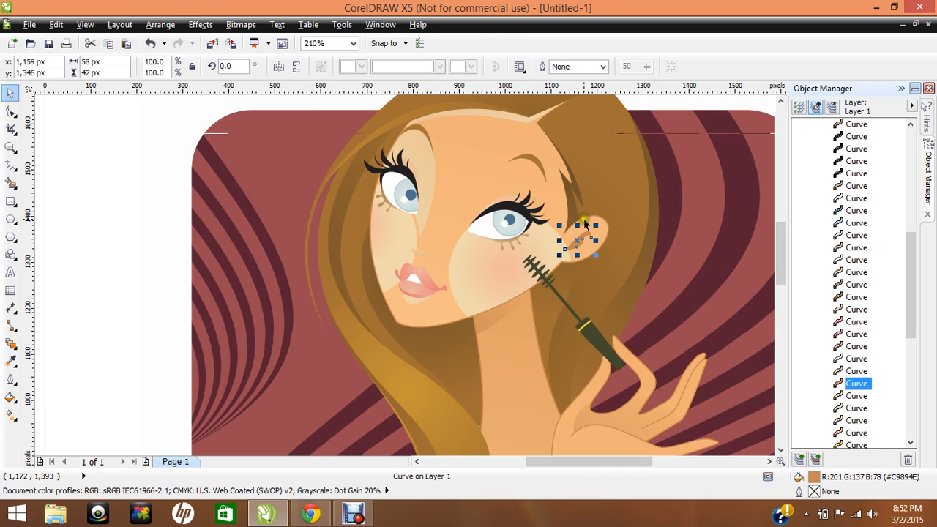
- Copy the darker skin shadow fill onto the eyelid shapes above both eyes and deselect
click(503, 198)
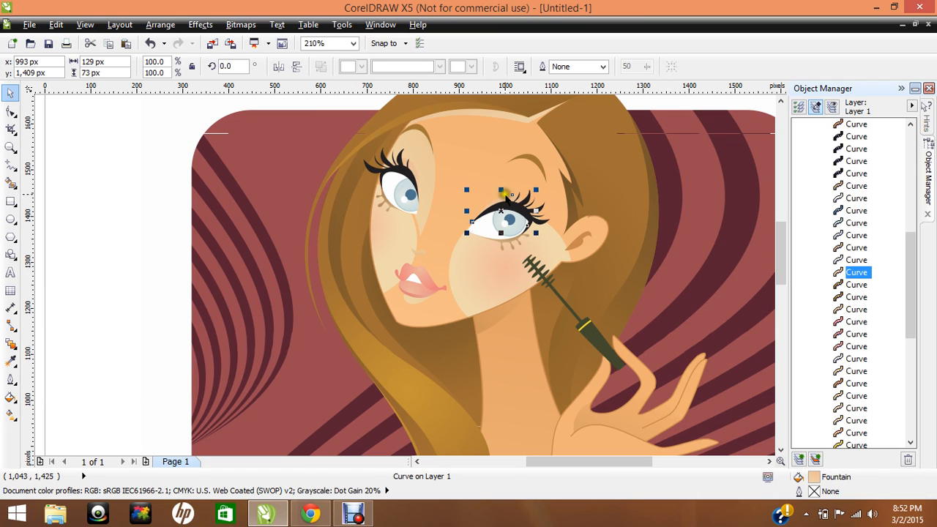
click(10, 363)
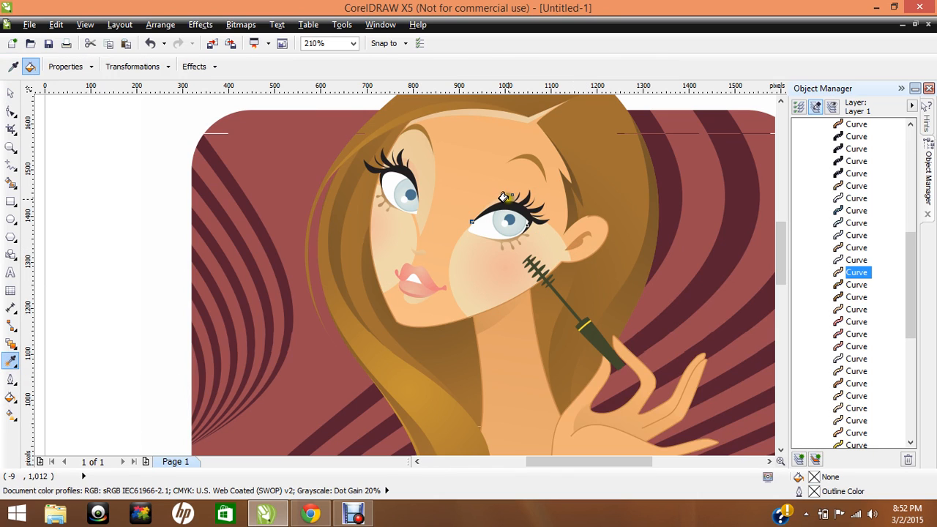
click(405, 163)
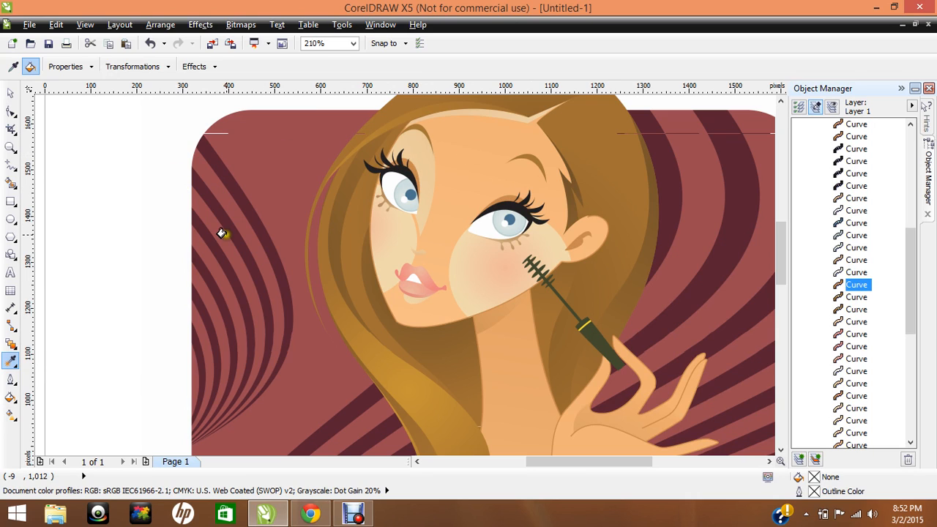
click(12, 96)
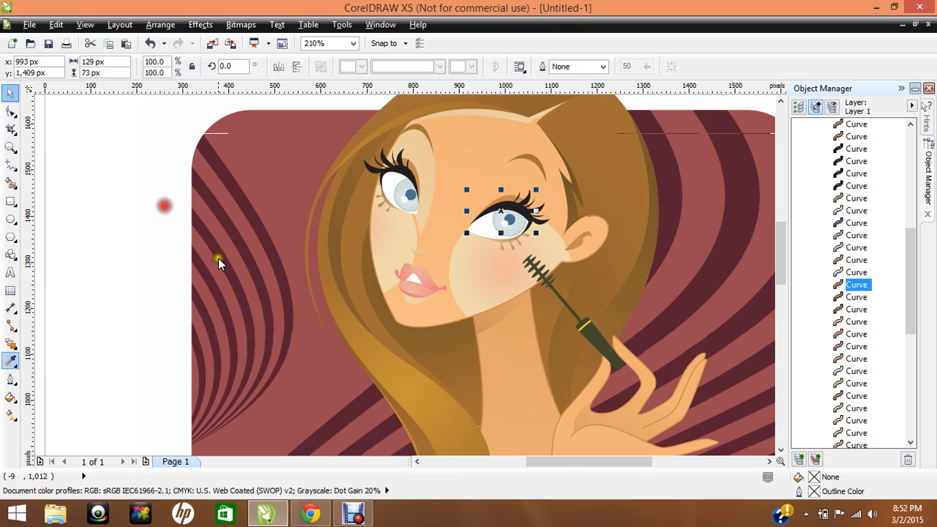
click(93, 277)
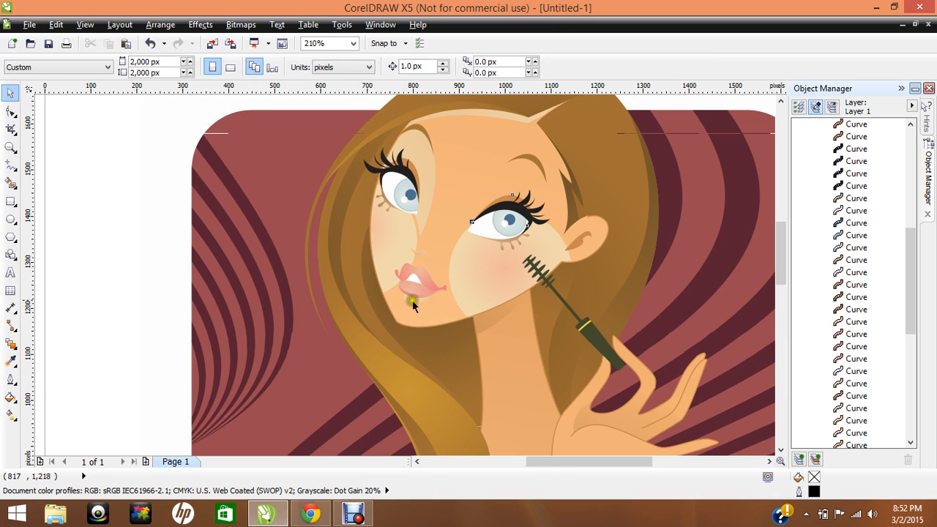
- Copy the neck shadow's fill onto the cream-coloured shadow below the lower lip and the shadow under the nose
click(11, 361)
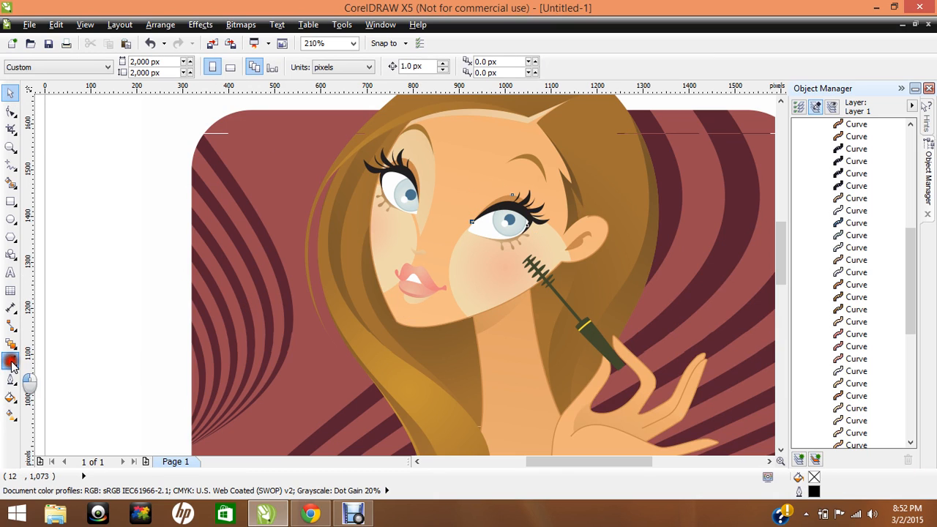
click(503, 337)
click(408, 298)
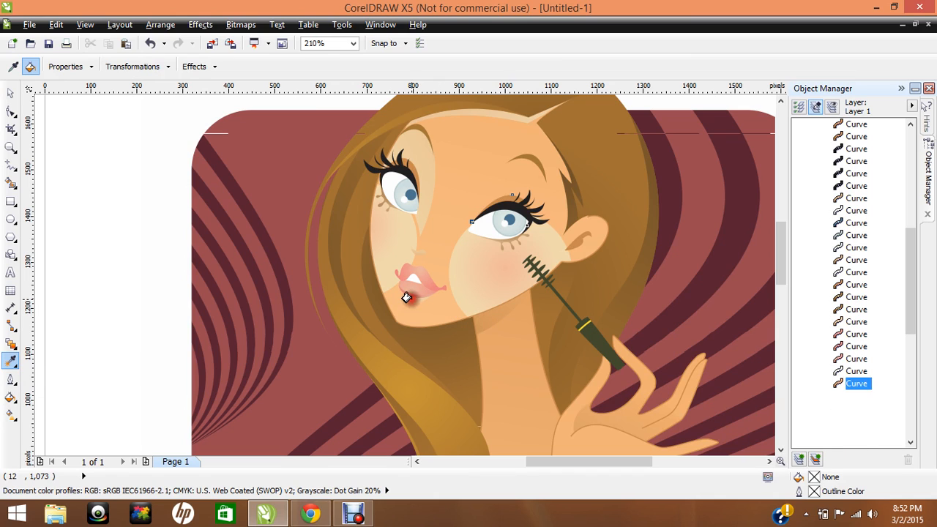
click(413, 250)
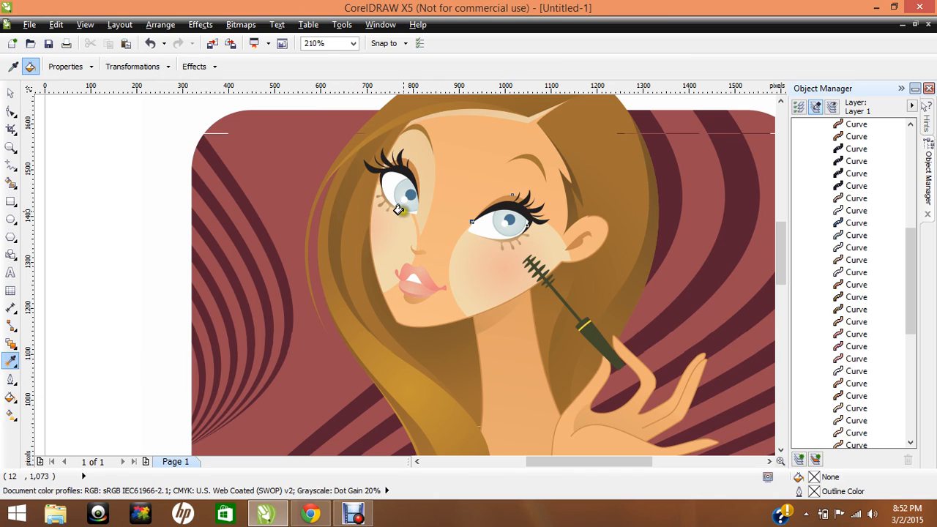
click(11, 92)
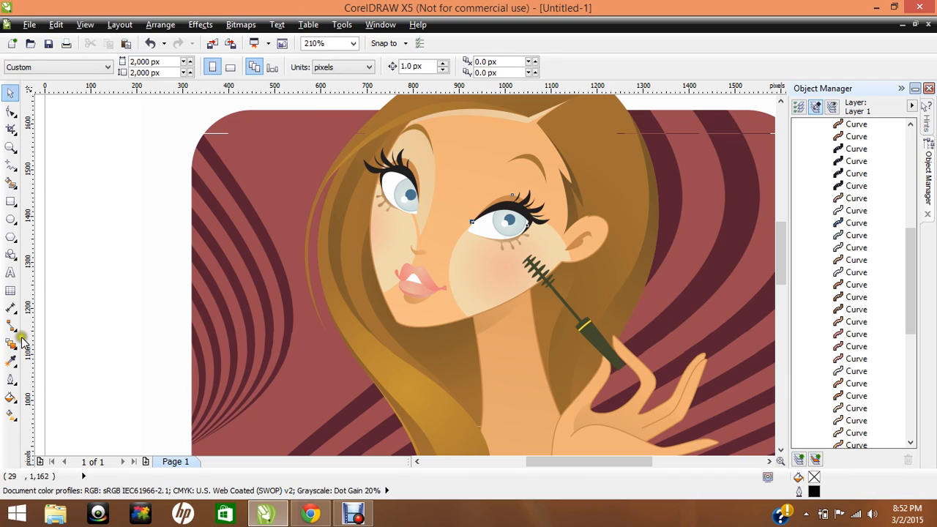
- Copy the raised hand's skin fill onto the cream-coloured shape between the nose bridge and the brow
click(12, 362)
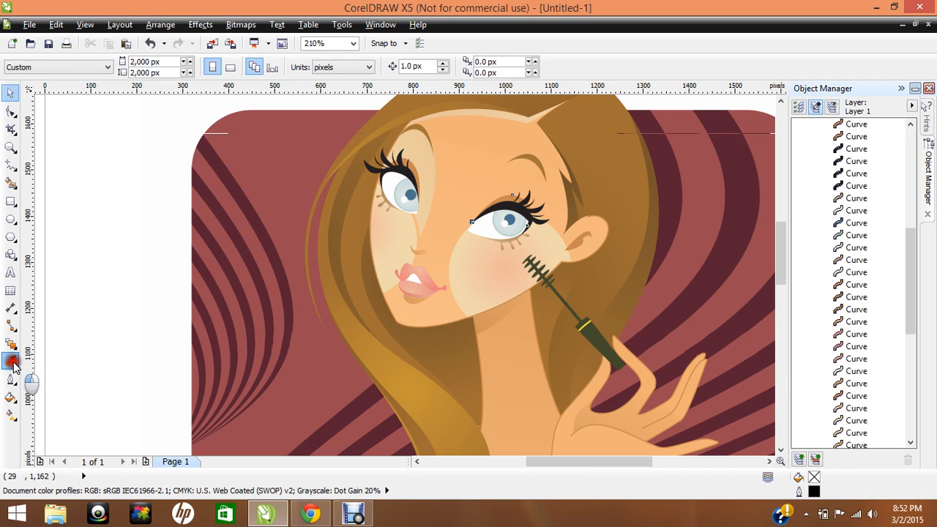
click(582, 416)
click(423, 162)
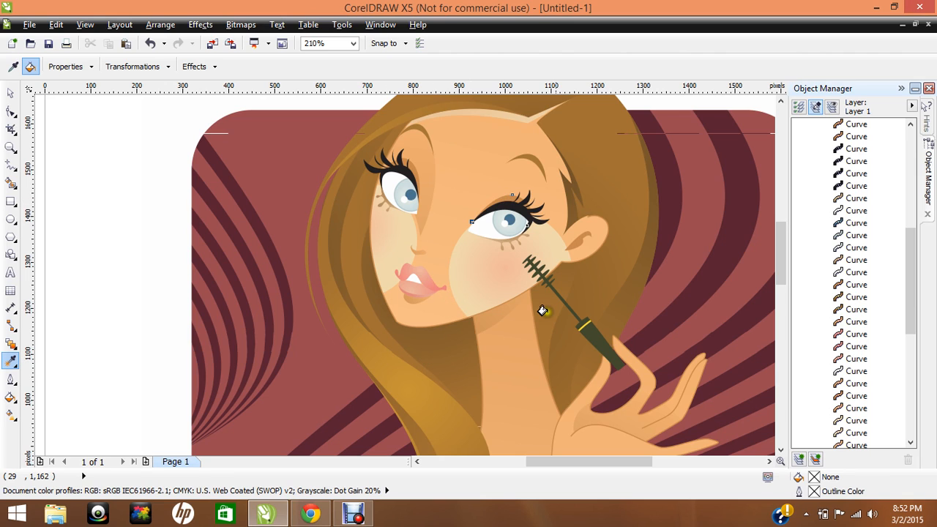
click(11, 92)
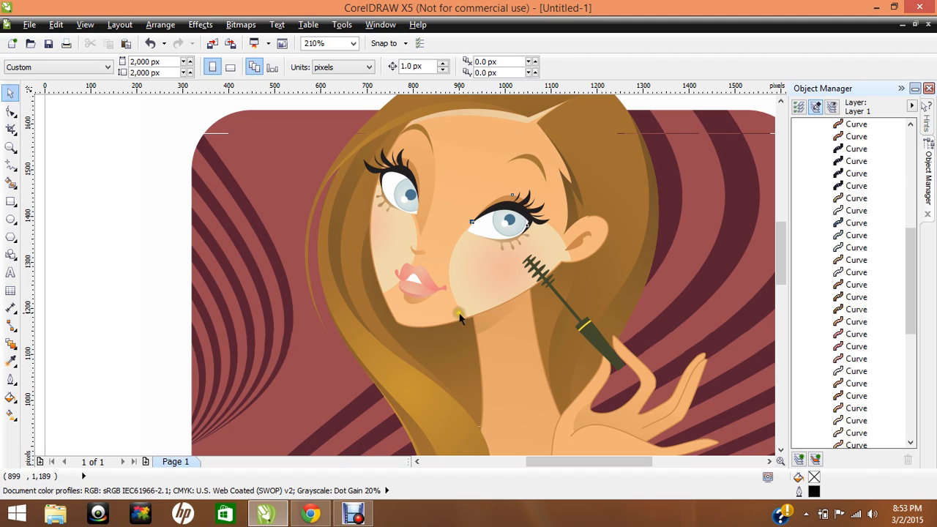
- Copy the fill of the shadow below the lower lip onto the cream-coloured shape along the forehead hairline and deselect
click(128, 166)
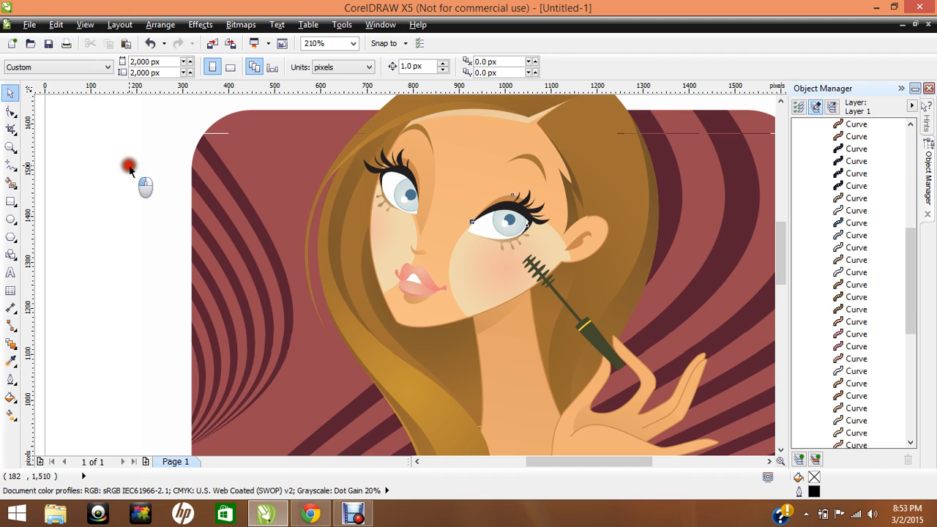
click(471, 110)
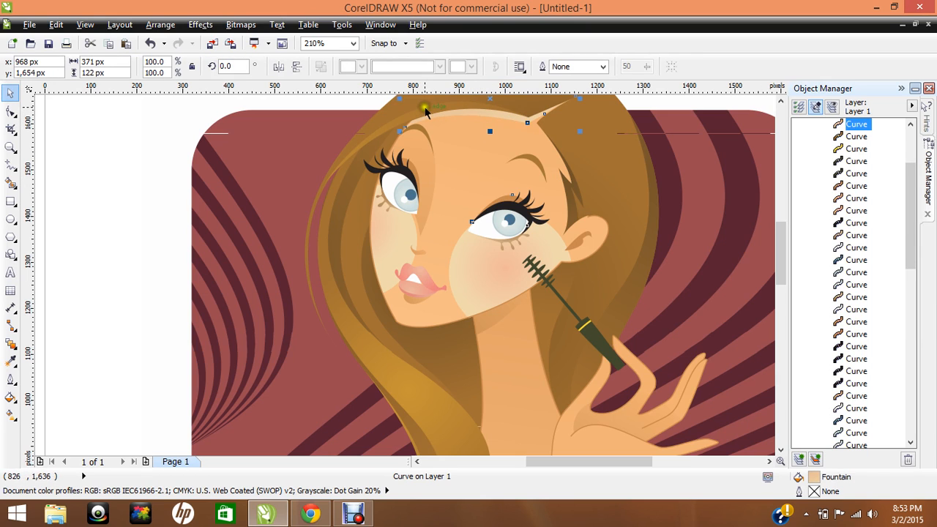
click(11, 361)
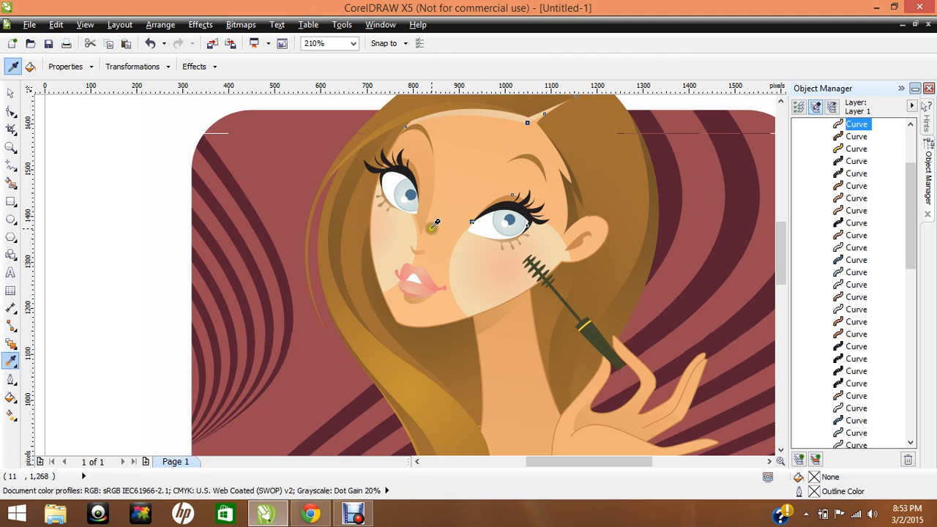
click(411, 296)
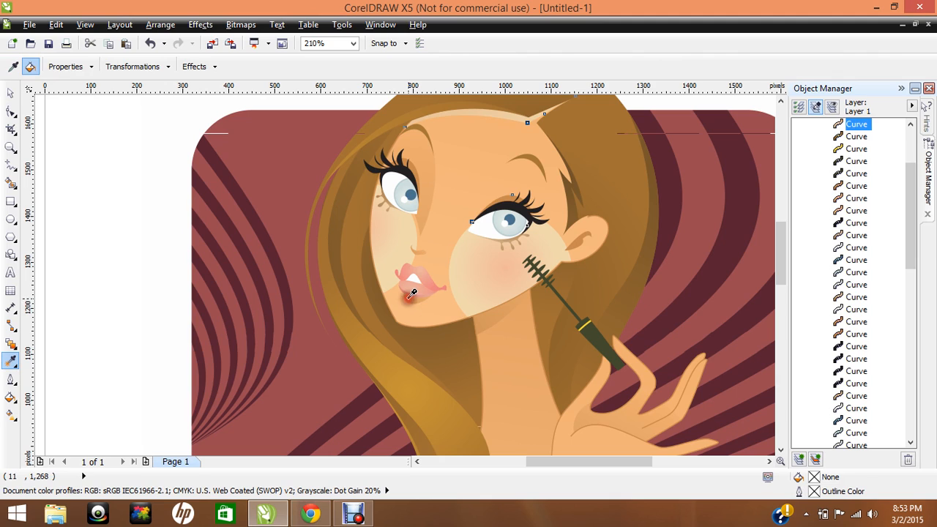
click(474, 109)
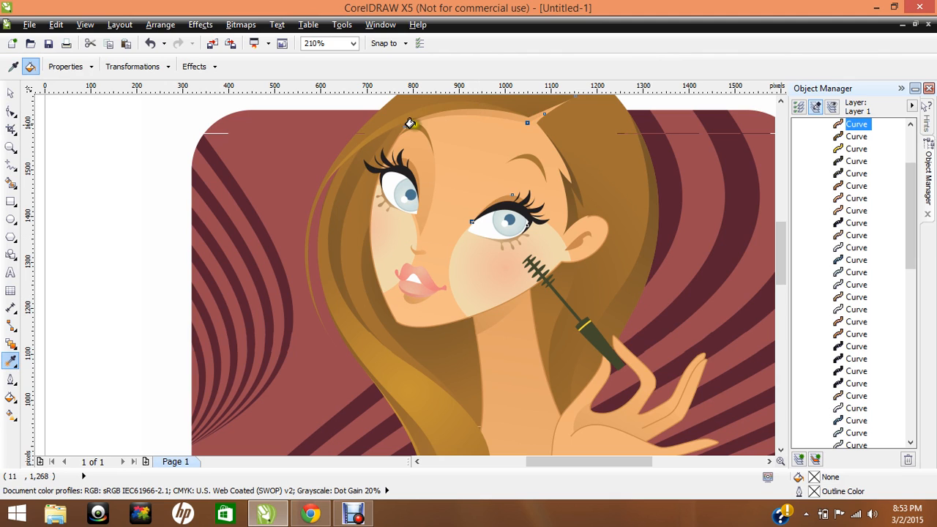
click(11, 93)
click(65, 146)
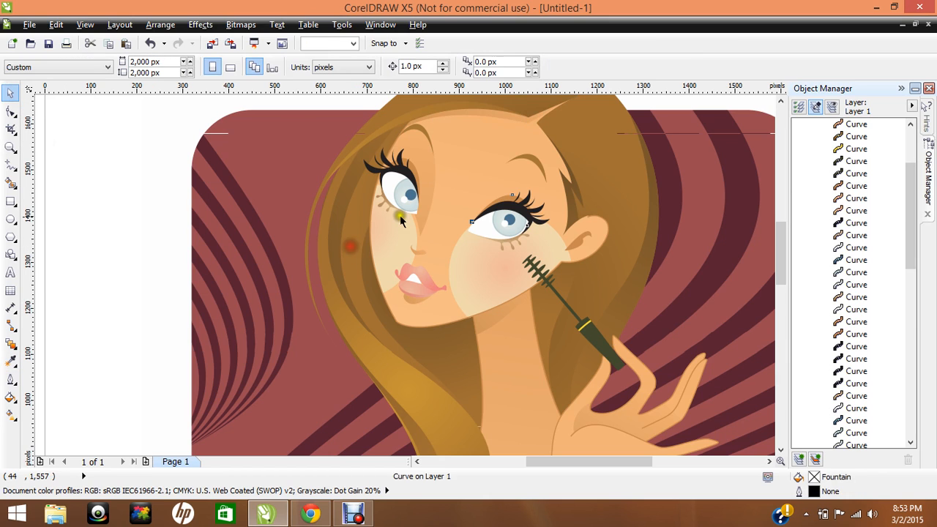
- Set the From color of the narrow far cheek's radial fountain fill to the skin tone sampled from the forehead
click(400, 223)
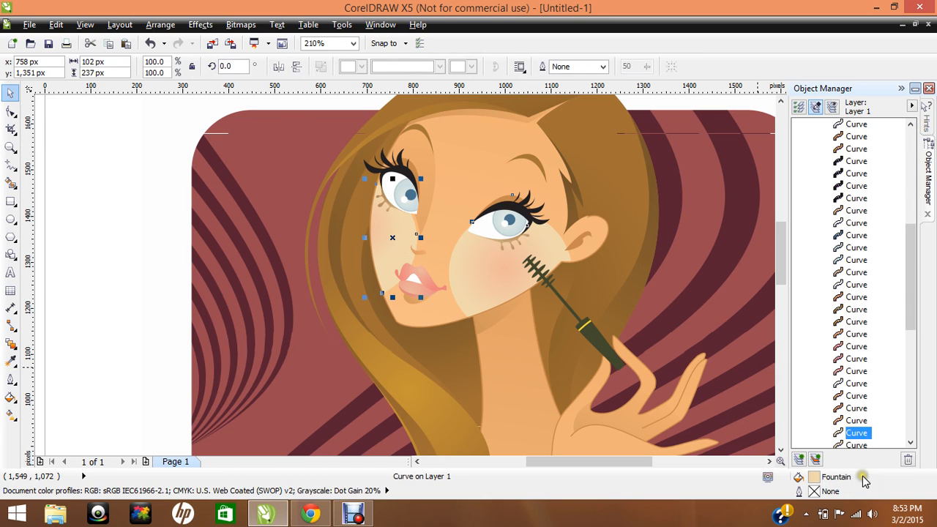
double_click(812, 477)
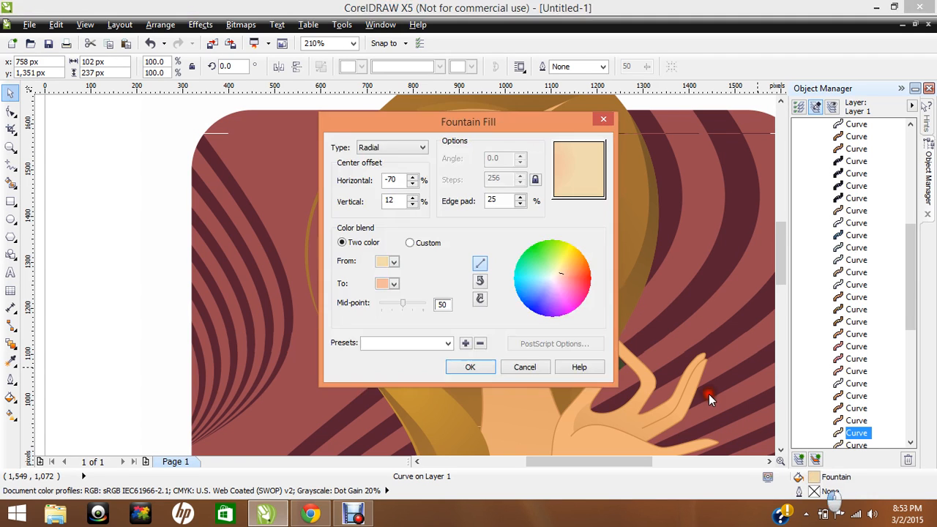
drag(516, 119, 223, 138)
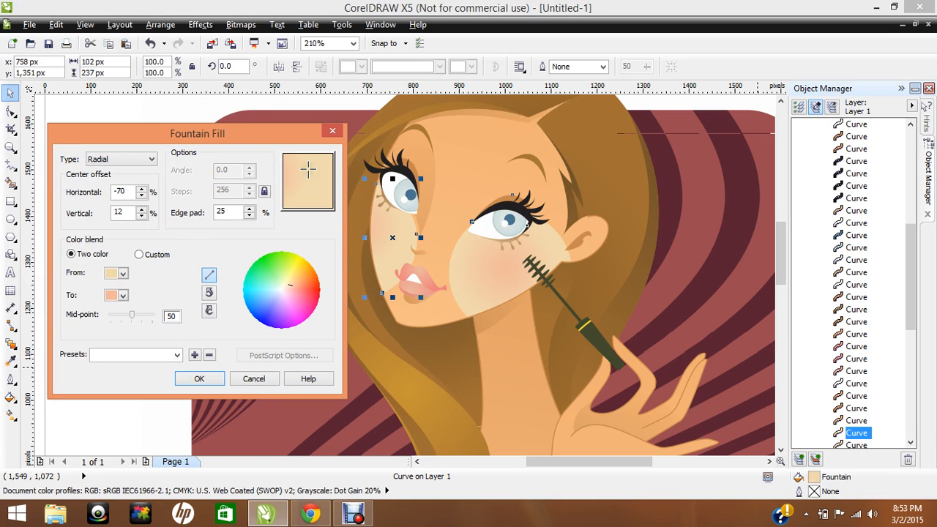
double_click(222, 213)
click(123, 274)
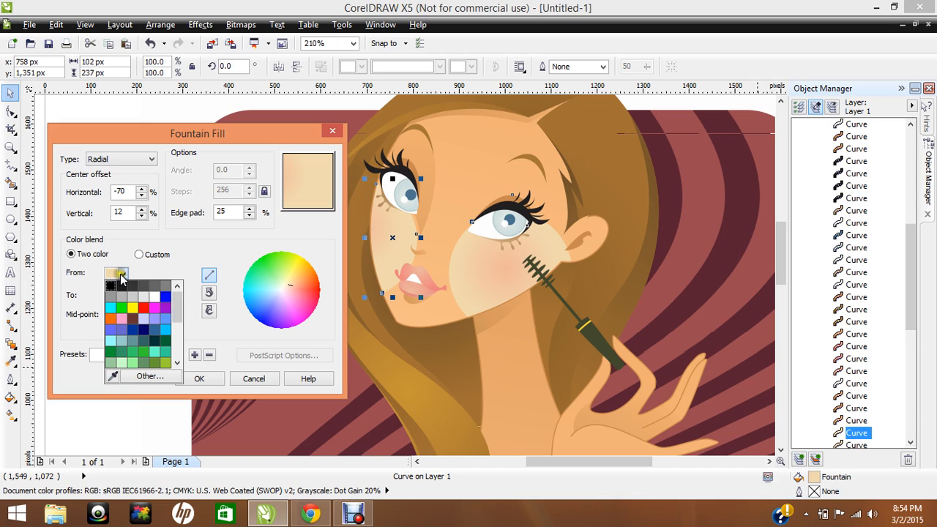
click(112, 376)
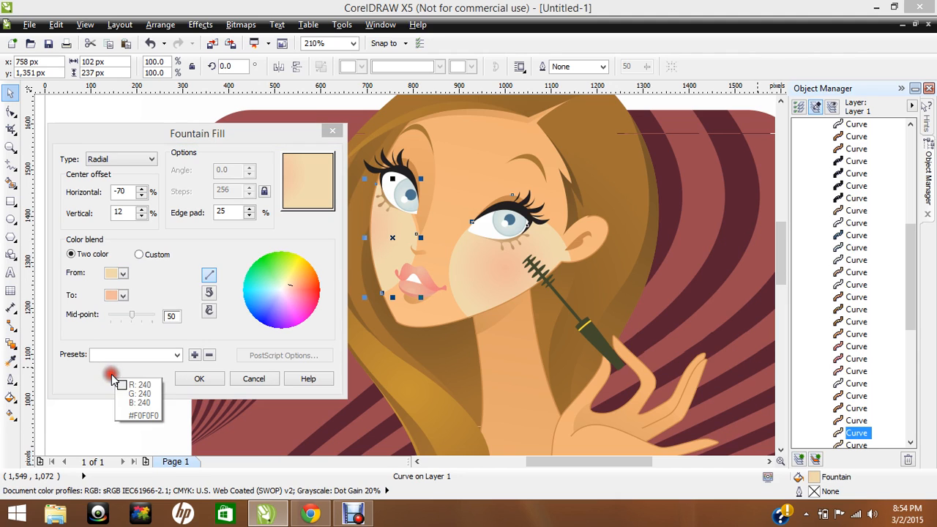
click(463, 183)
- Set the far cheek's fountain fill To color to the pink sampled from the corner of the lips and apply the fill
click(123, 295)
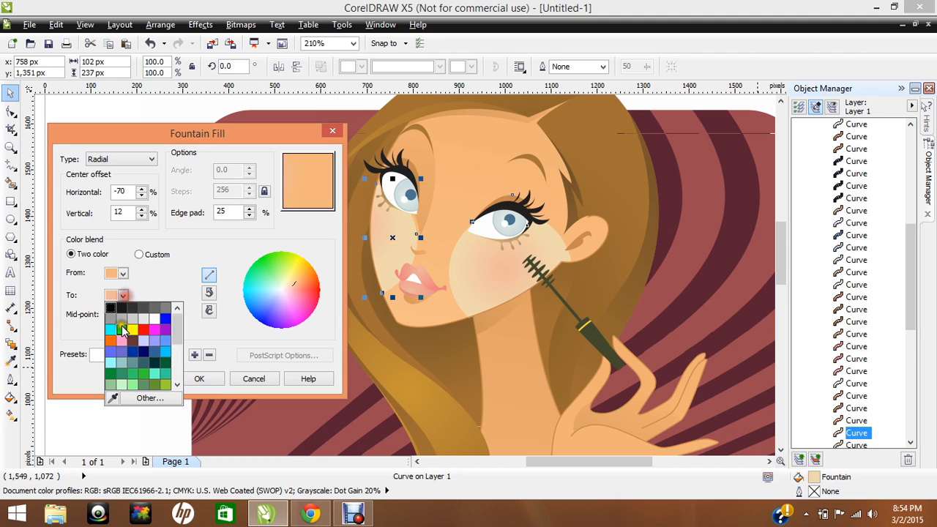
click(112, 397)
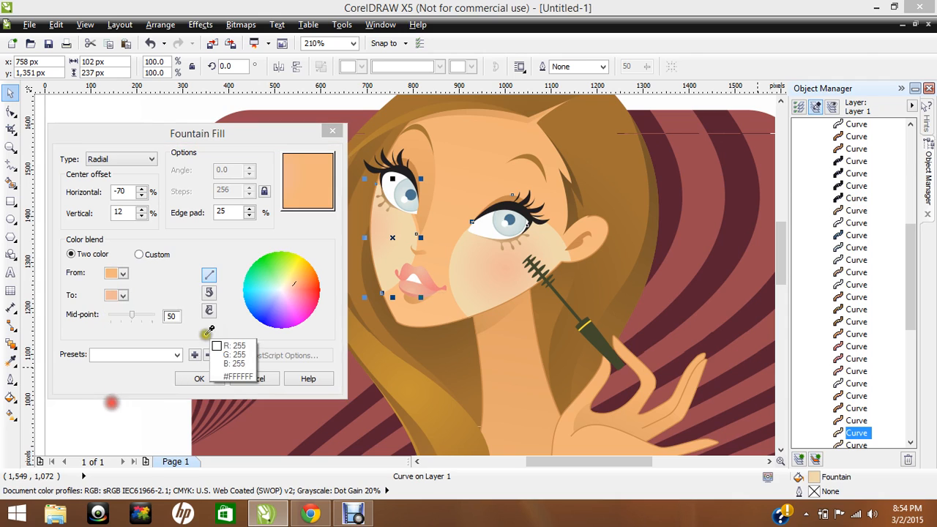
click(450, 283)
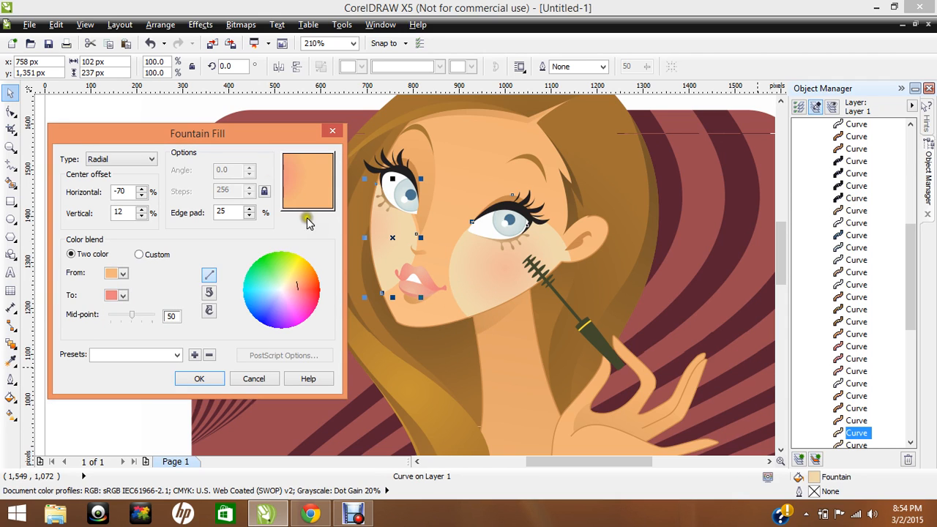
click(211, 380)
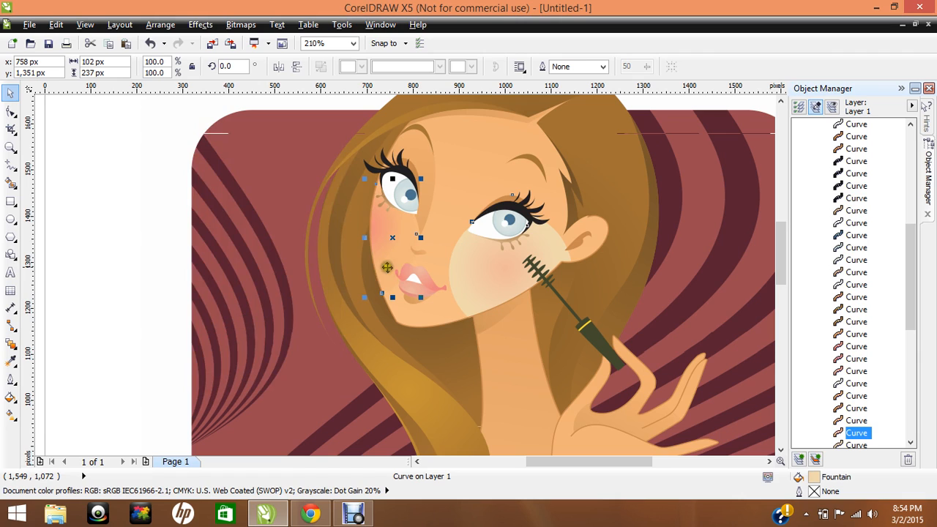
- Set the From color of the large near cheek's radial fountain fill to the skin tone sampled between the eyes
drag(409, 259, 508, 296)
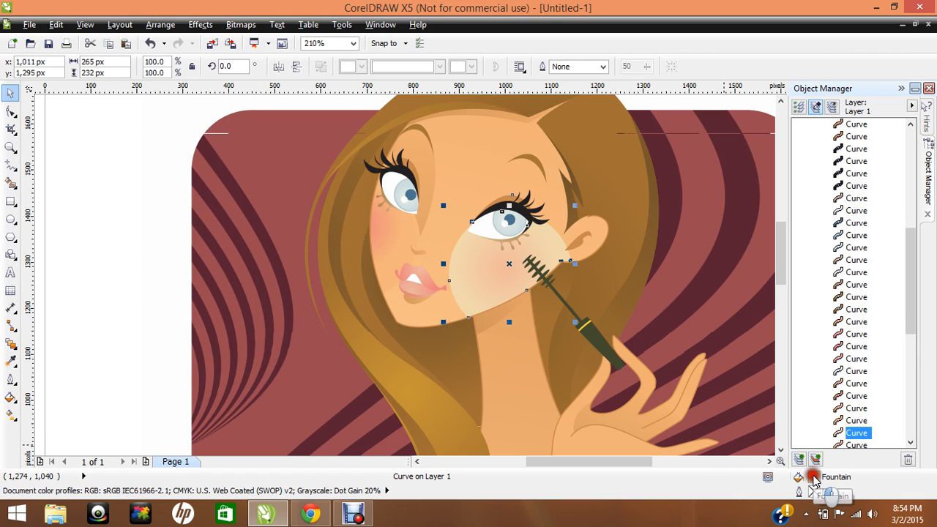
double_click(799, 477)
click(533, 371)
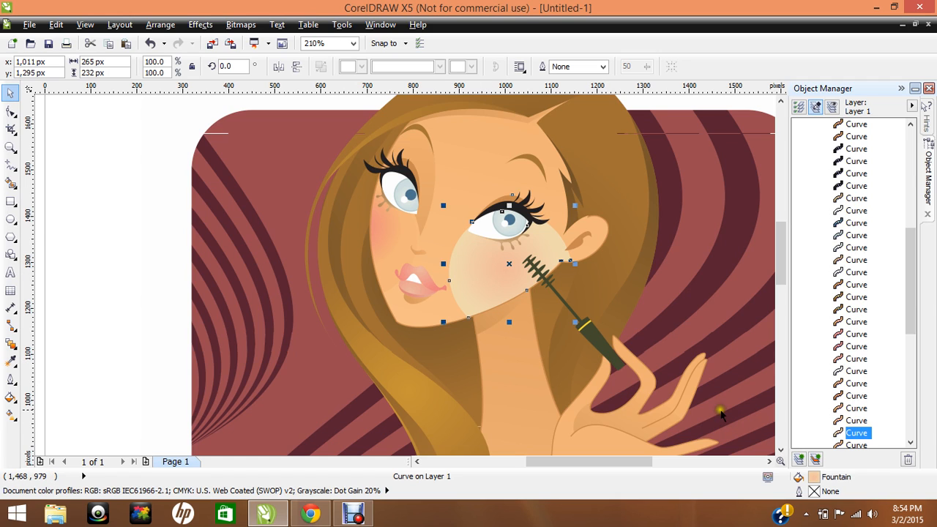
double_click(815, 477)
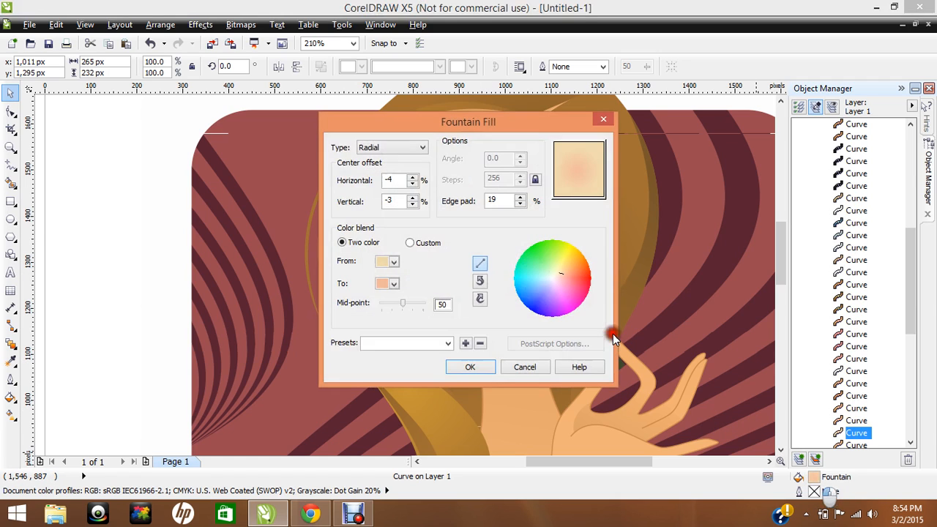
drag(473, 127, 163, 133)
click(82, 266)
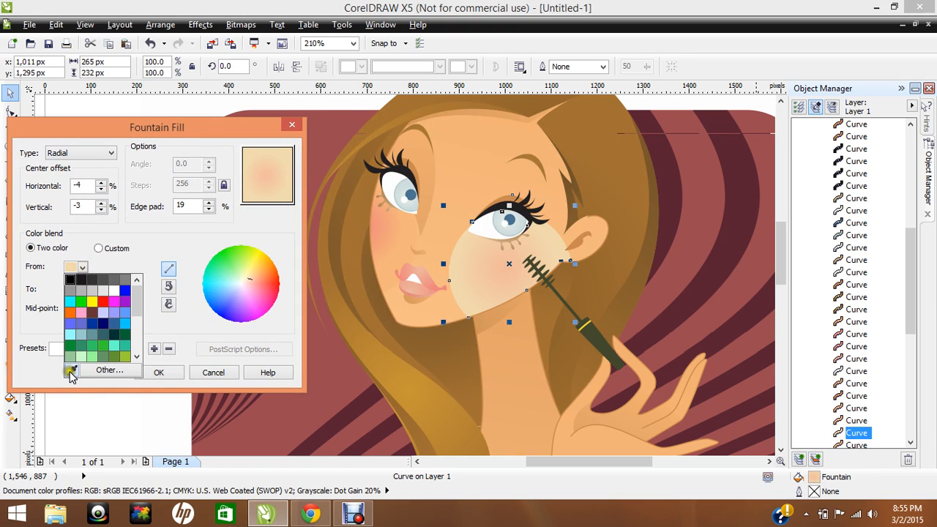
click(71, 372)
click(446, 167)
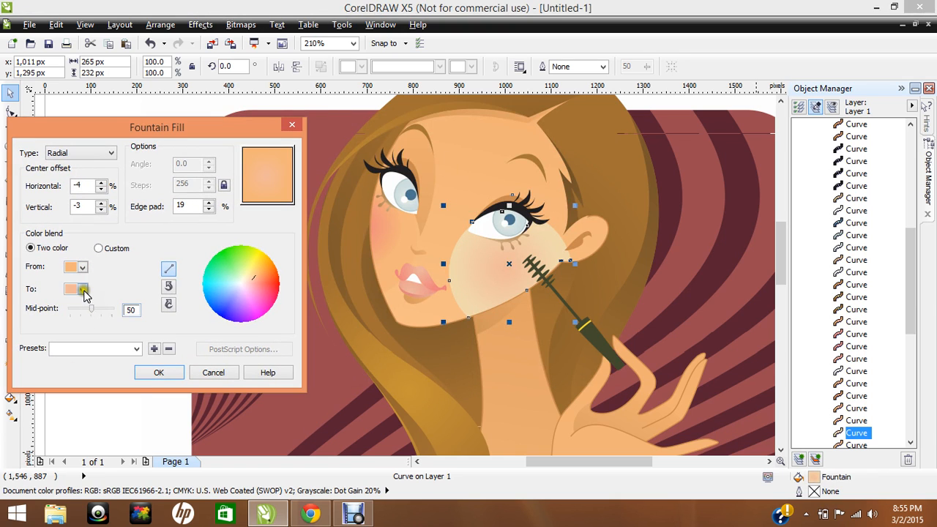
- Set the near cheek's fountain fill To color to the pink sampled from the corner of the lips and apply the fill
click(83, 290)
click(71, 393)
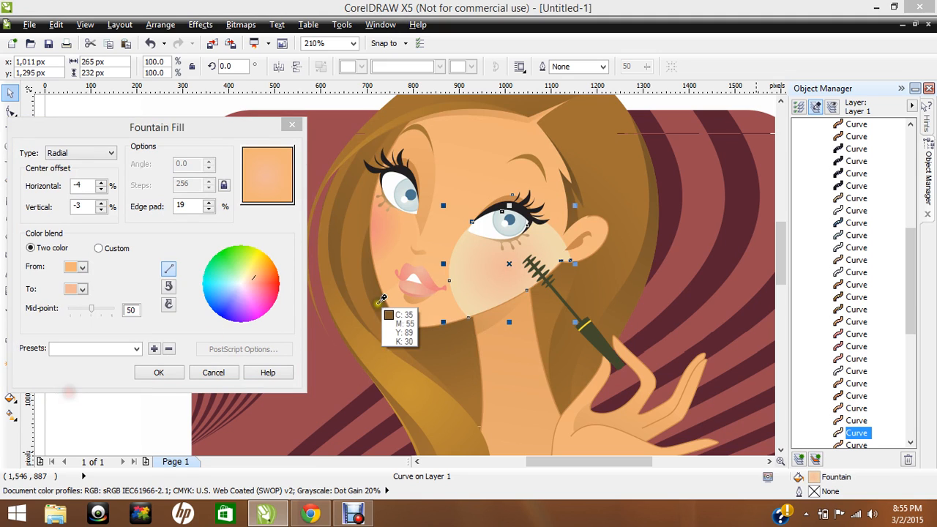
click(449, 281)
click(168, 375)
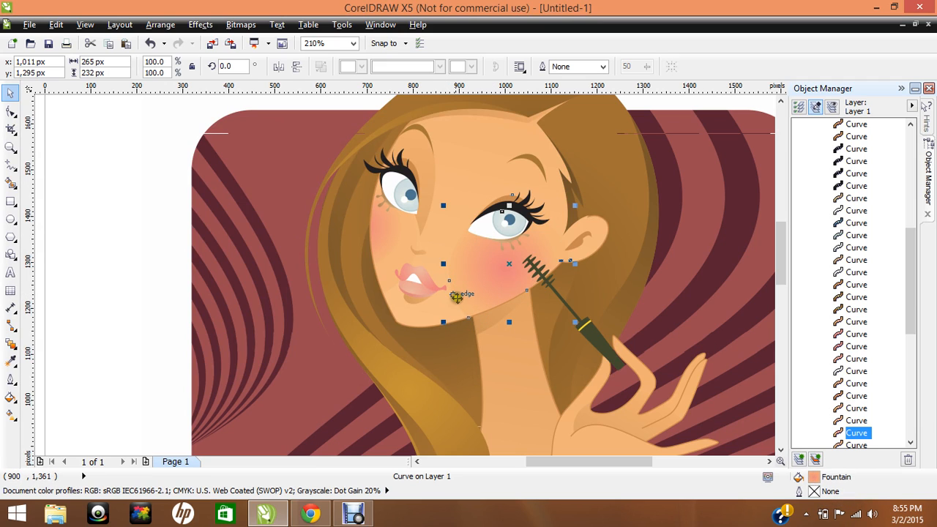
- Raise the edge pad of the near cheek's radial fountain fill to 24% and apply it
double_click(814, 477)
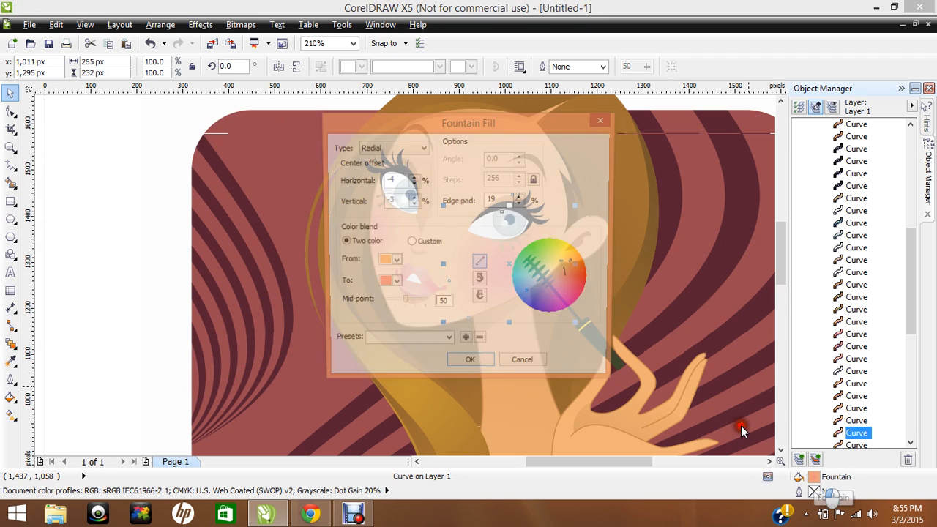
mouse_move(520, 118)
mouse_down()
mouse_move(421, 143)
mouse_move(209, 99)
mouse_up()
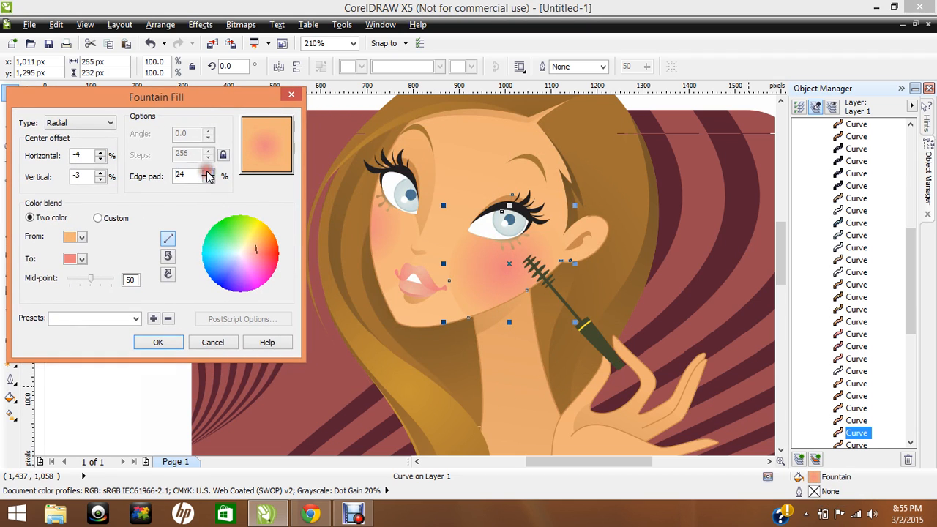
click(160, 343)
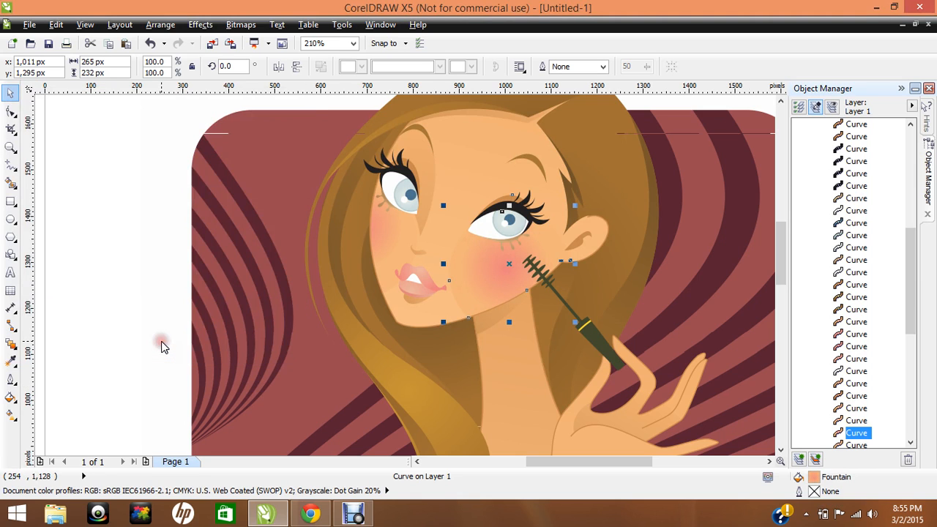
- Set the From colour of the larger cheek blush's radial fountain fill to the skin colour sampled beside the cheek
click(480, 278)
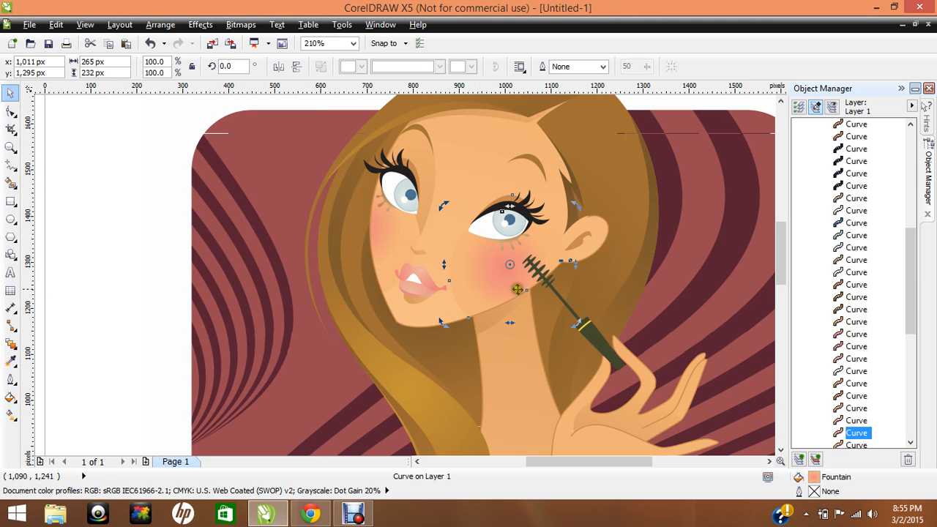
double_click(814, 477)
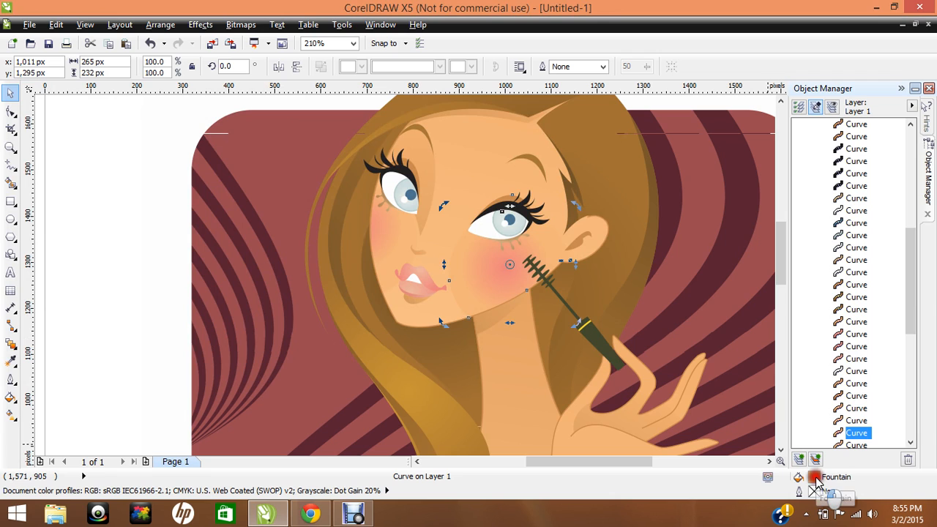
drag(507, 125, 195, 135)
click(80, 271)
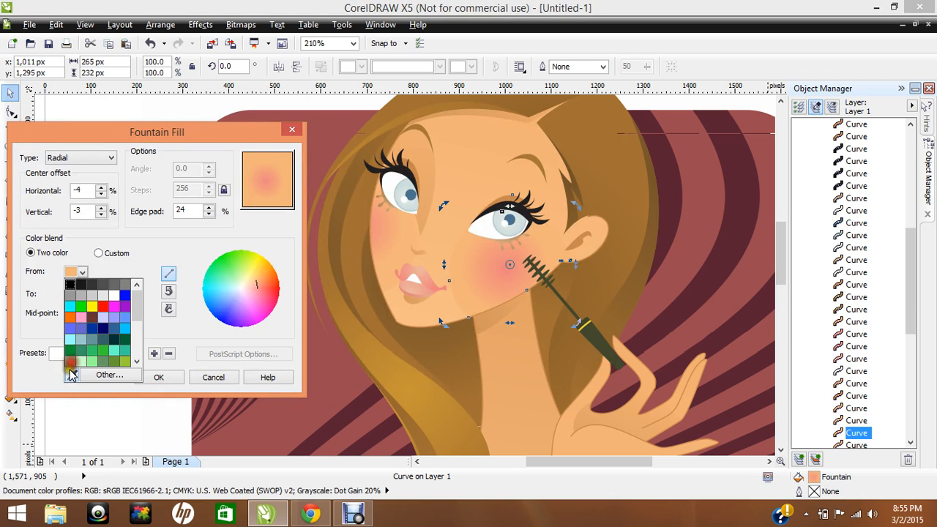
click(74, 378)
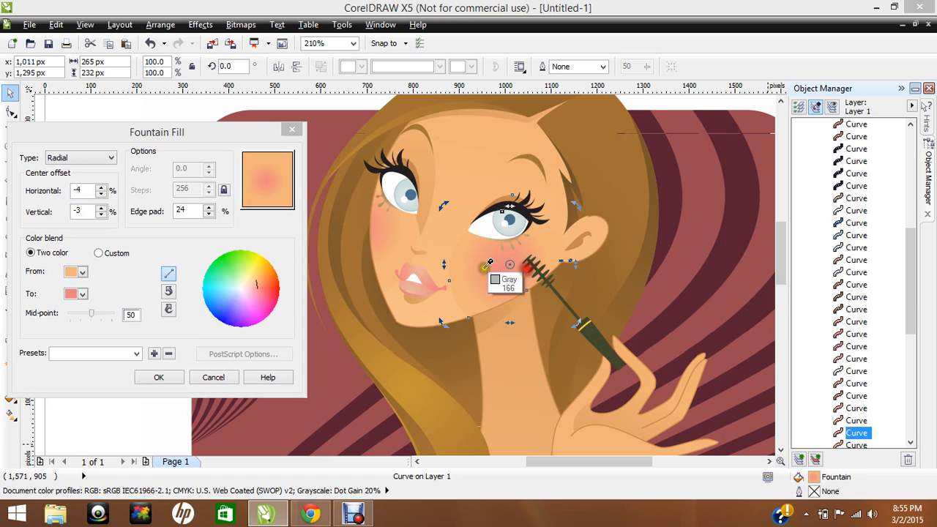
click(445, 273)
click(170, 378)
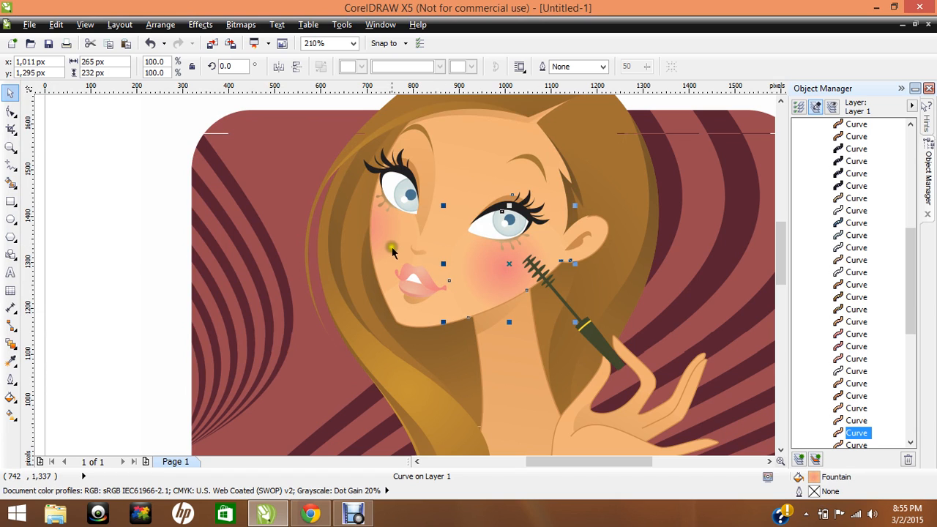
- Set the From colour of the narrow far cheek's radial fountain fill to the skin colour sampled just above the lips
click(391, 247)
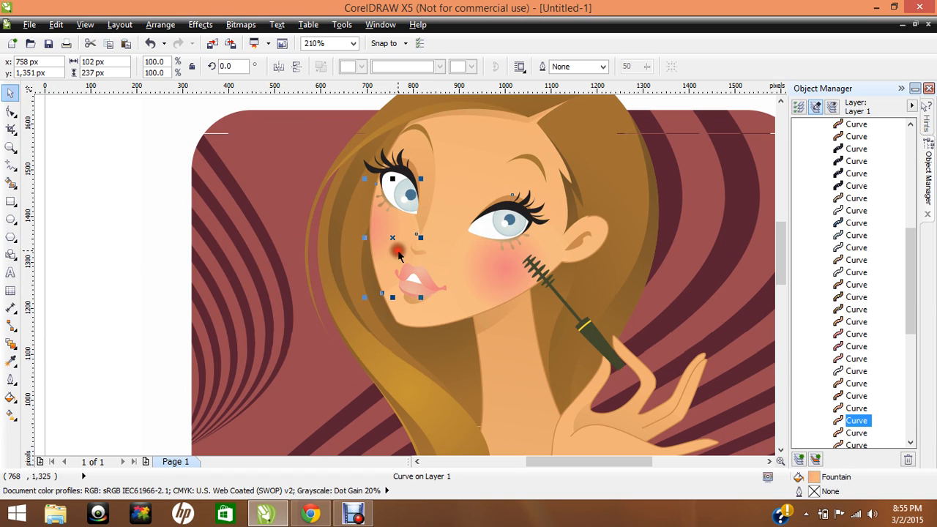
double_click(814, 477)
drag(484, 118, 126, 139)
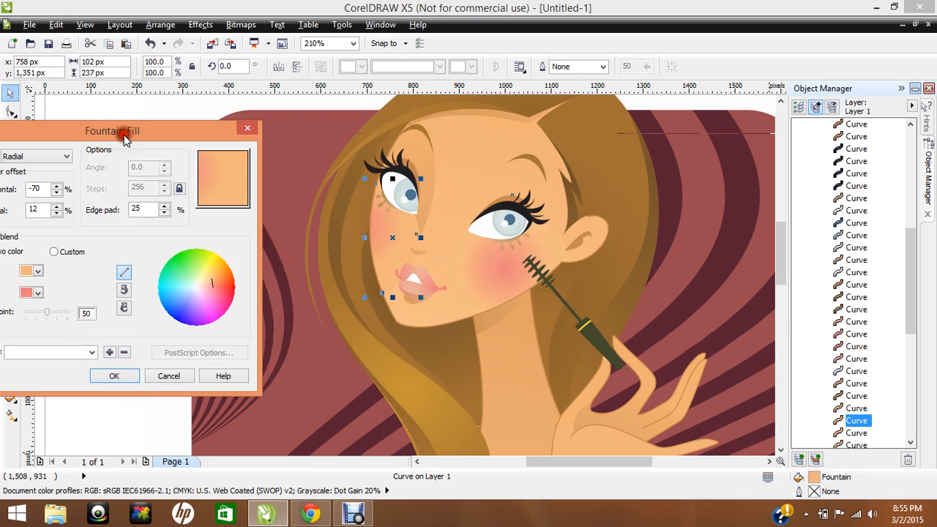
click(39, 271)
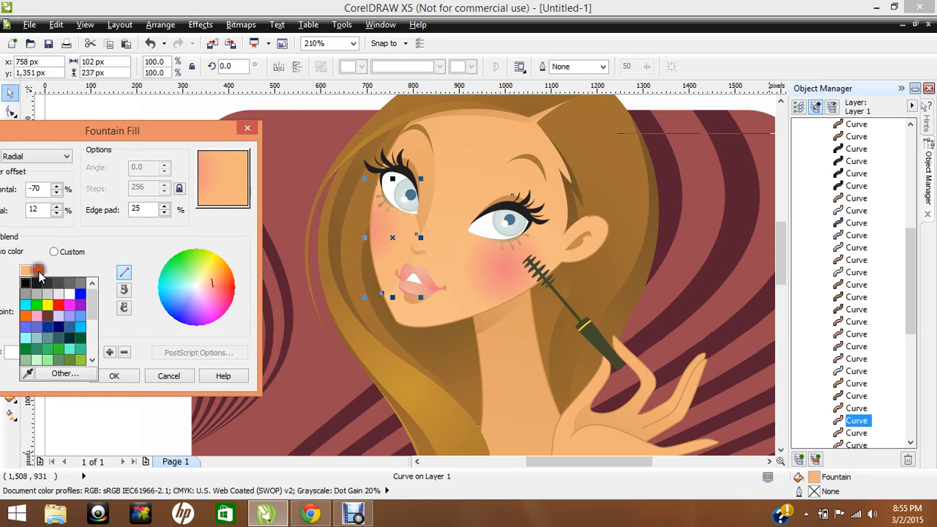
click(28, 374)
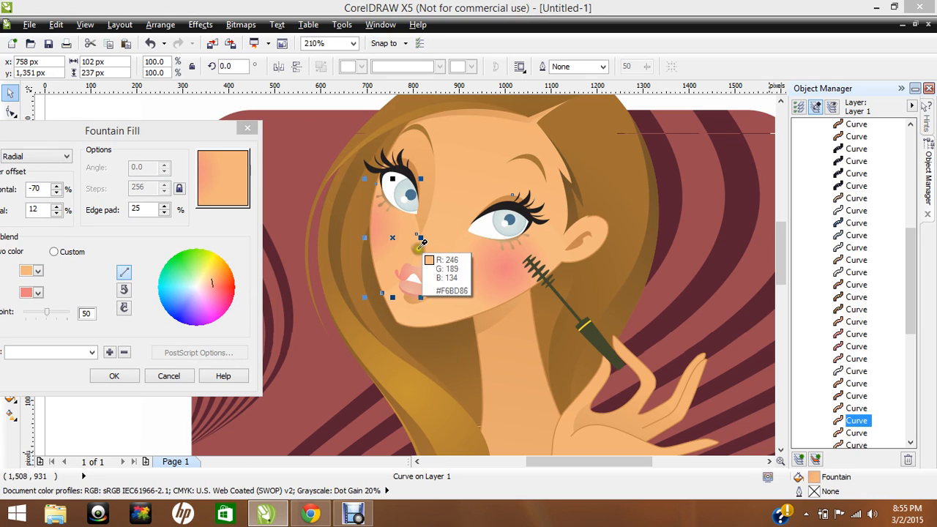
click(416, 260)
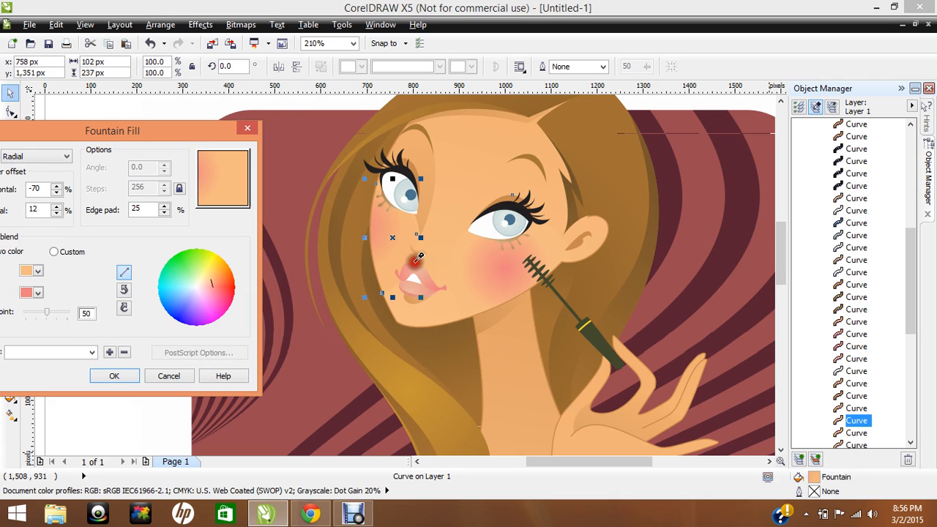
click(115, 377)
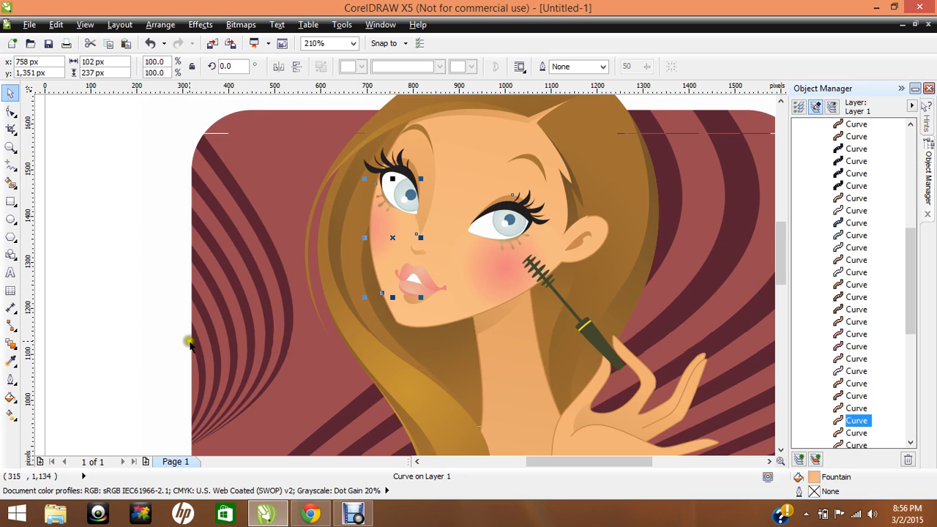
click(96, 300)
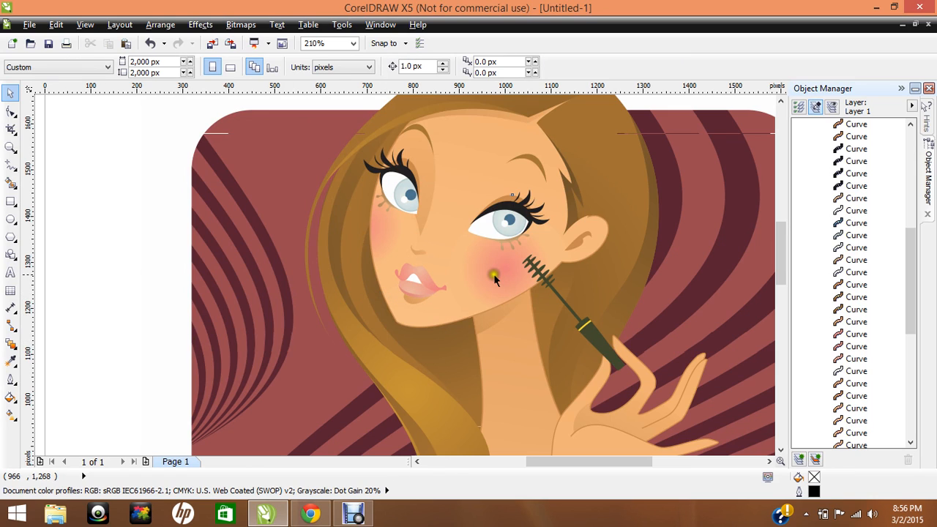
- Apply a Uniform transparency of 50 to the larger cheek blush beside the mascara brush, and deselect it
click(496, 279)
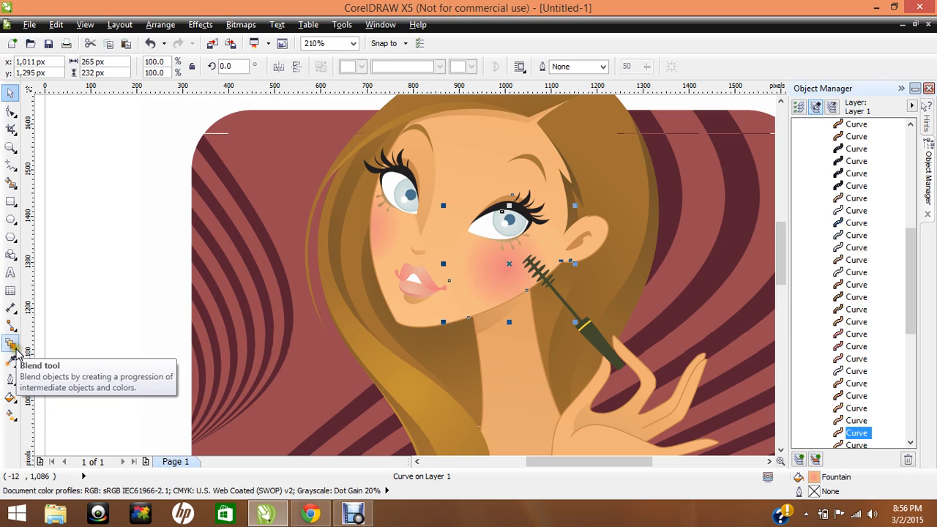
click(15, 348)
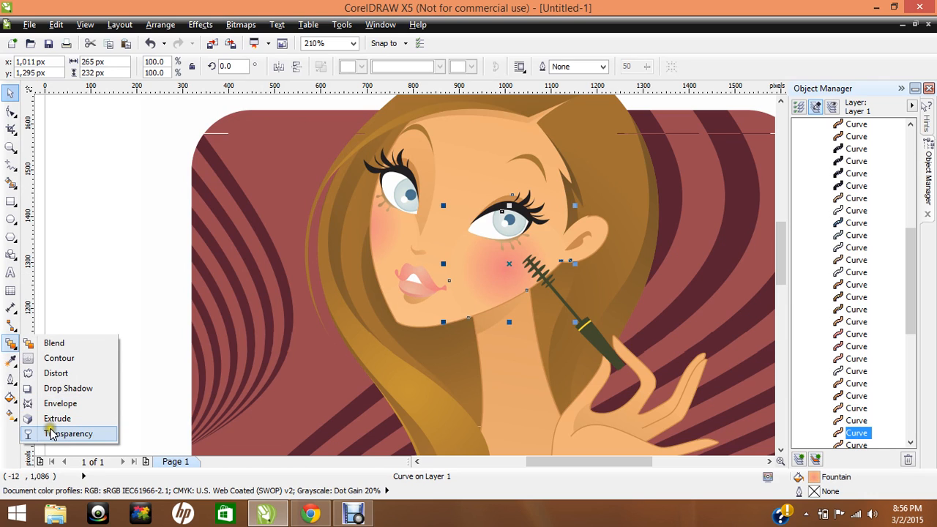
click(53, 433)
click(95, 67)
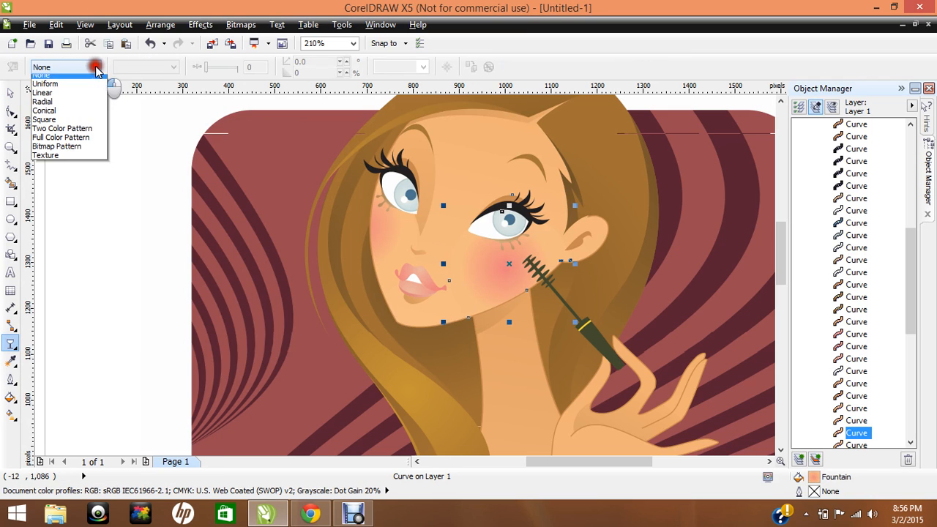
click(75, 89)
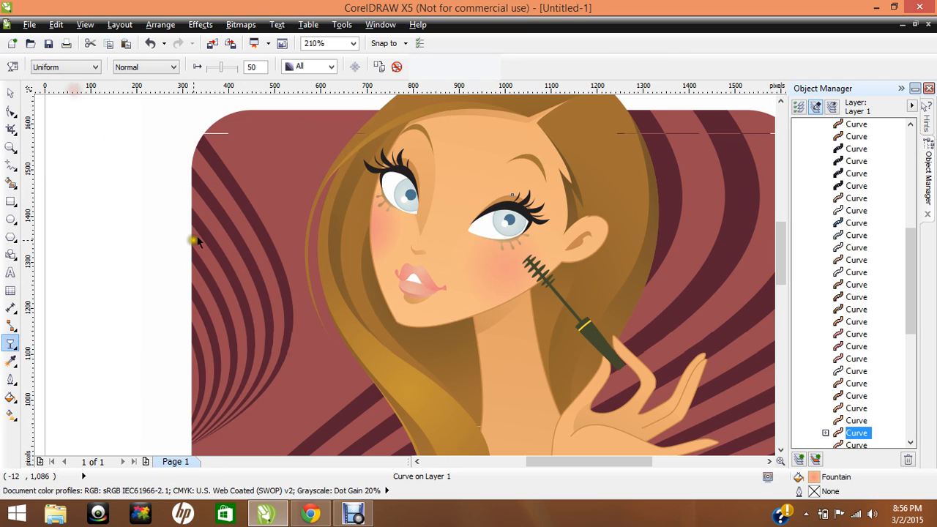
click(10, 93)
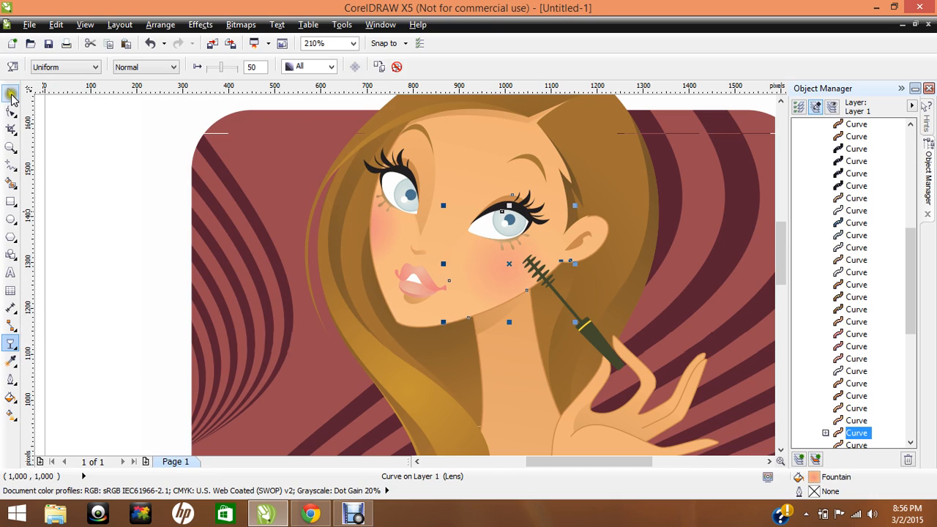
click(125, 174)
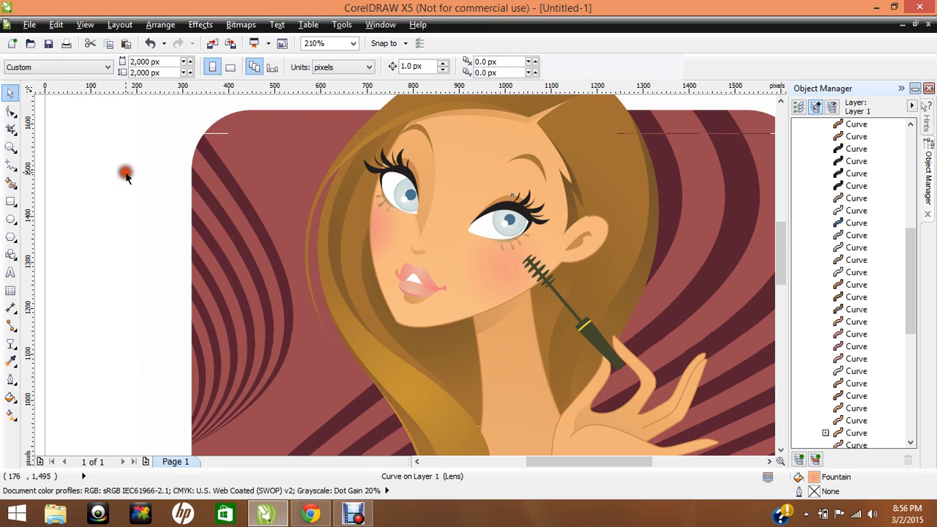
- Apply a Uniform transparency of 50 to the narrow far cheek's blush, and deselect it
click(372, 233)
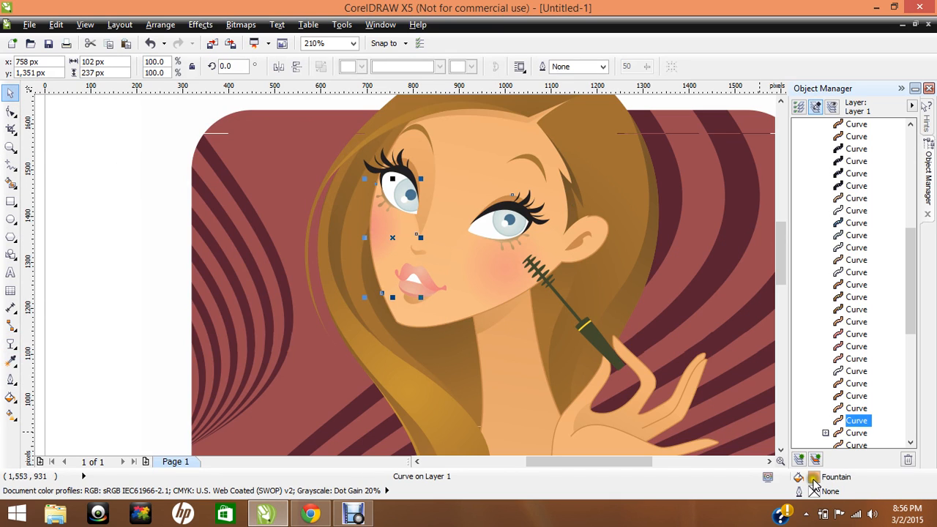
click(10, 342)
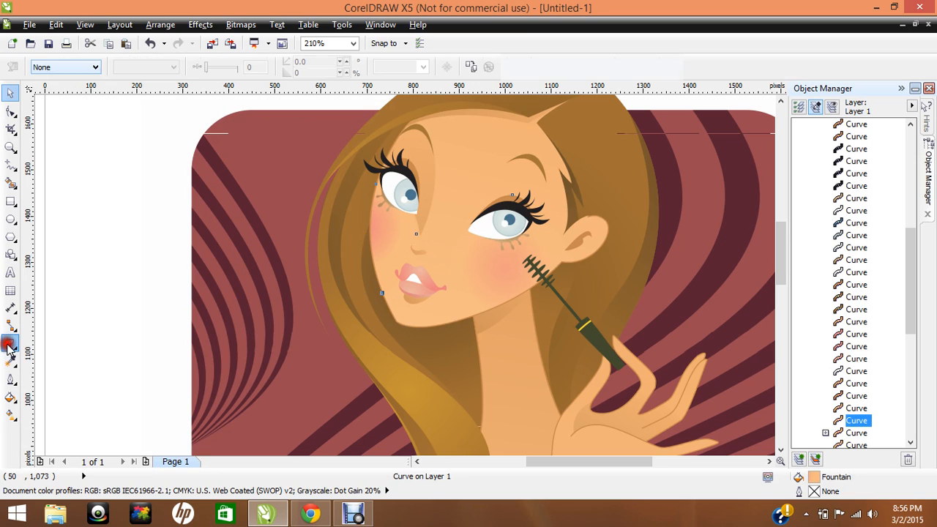
click(93, 67)
click(78, 85)
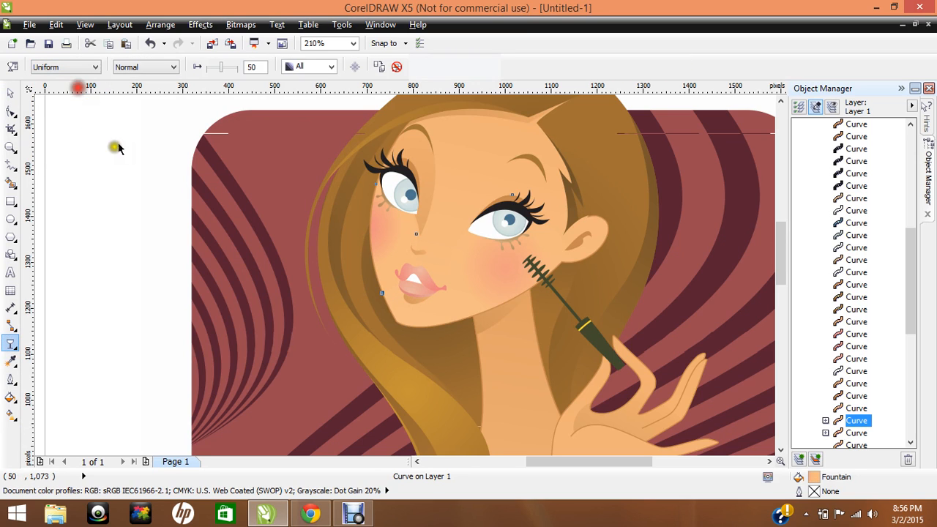
click(10, 93)
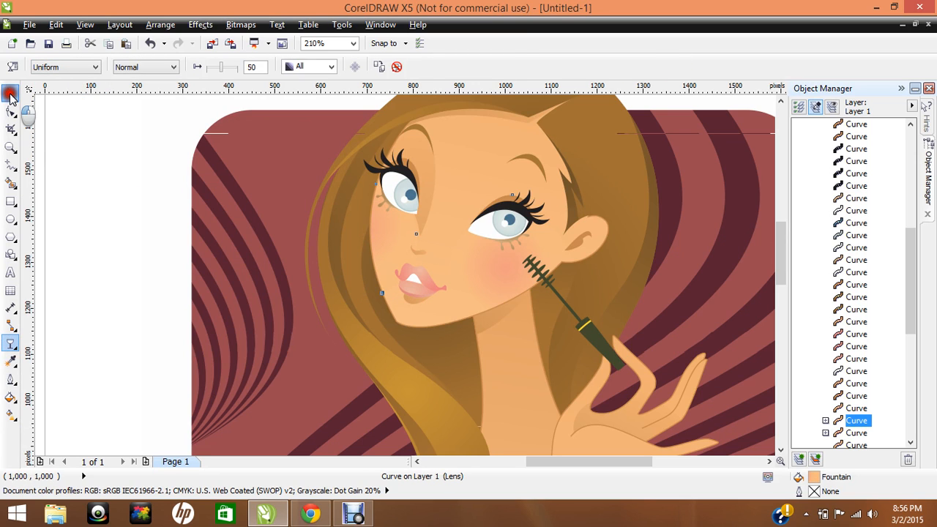
click(102, 156)
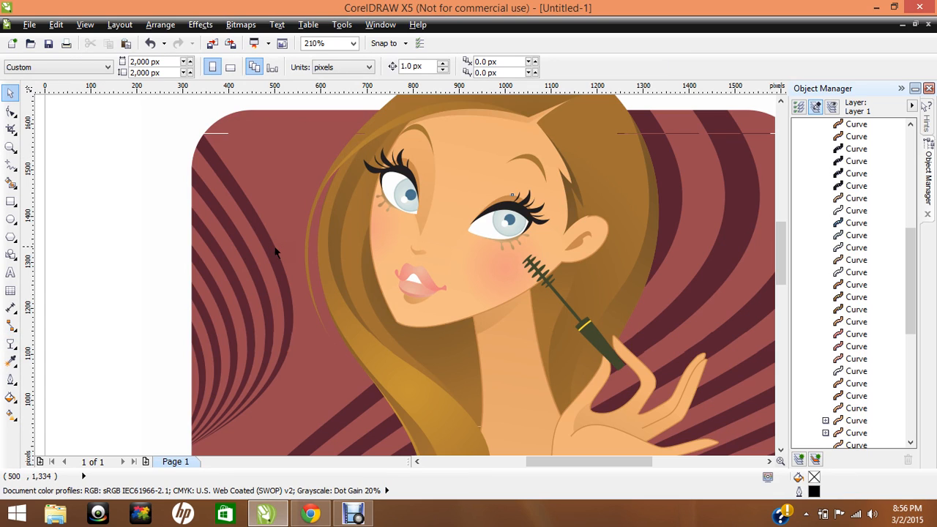
- Fill the lower lip's bottom edge shape with a uniform red of C 15, M 83, Y 78, K 4
click(438, 273)
click(410, 300)
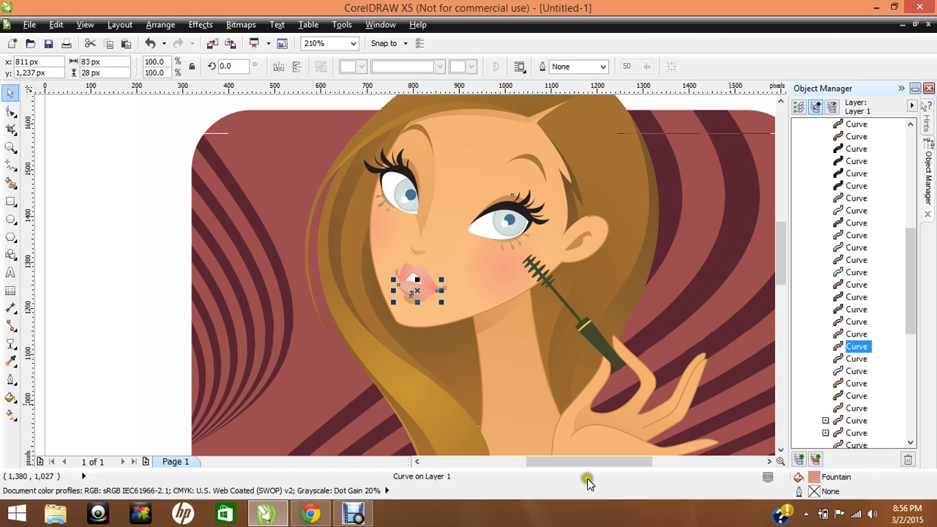
click(10, 398)
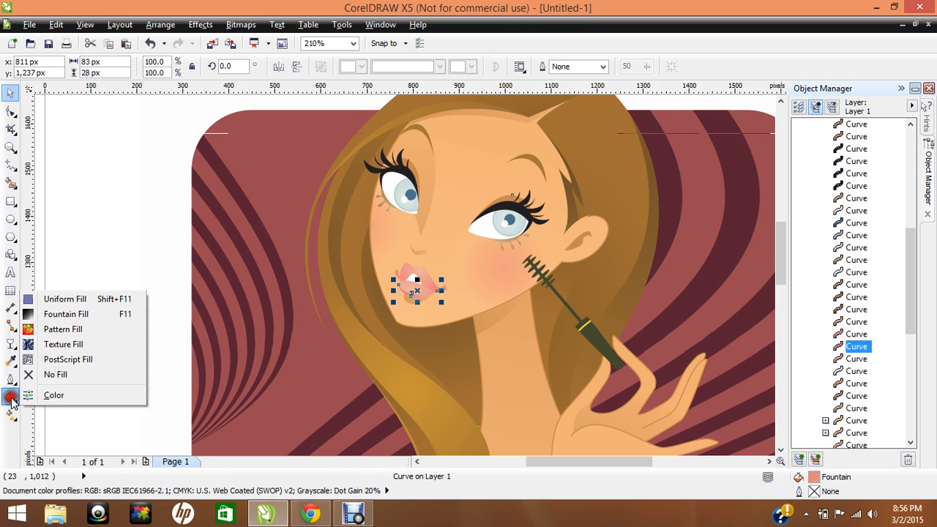
click(73, 300)
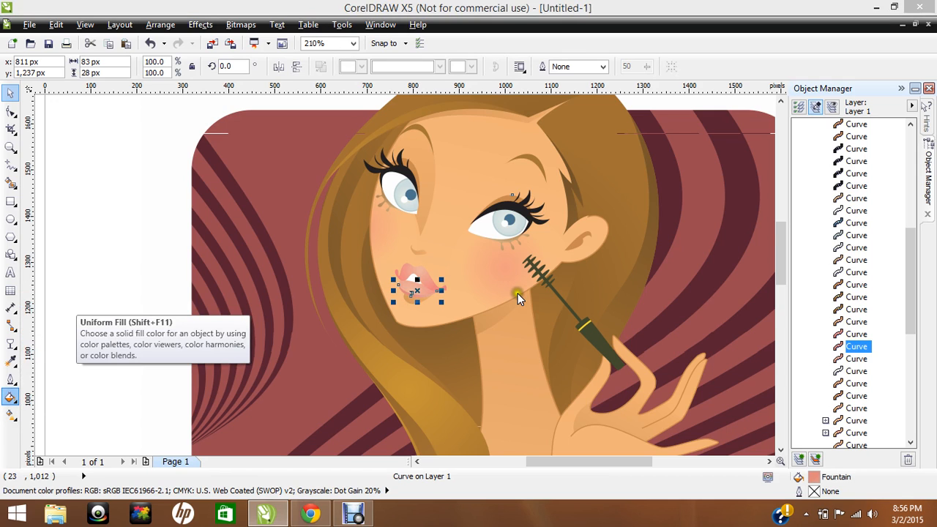
click(695, 361)
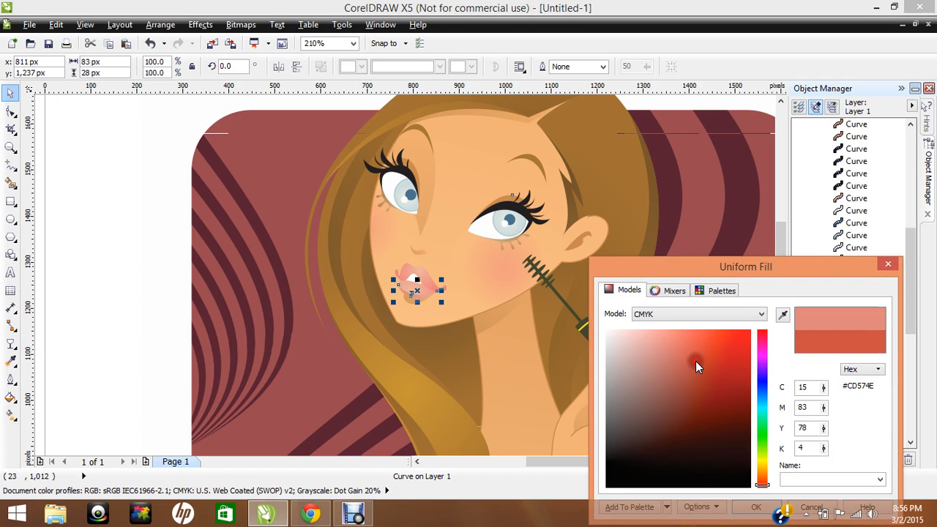
key(Return)
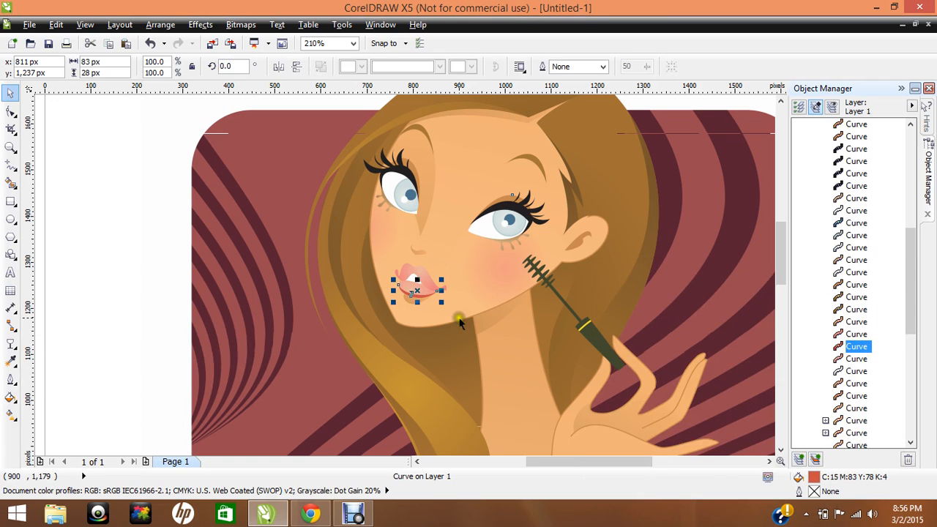
click(123, 263)
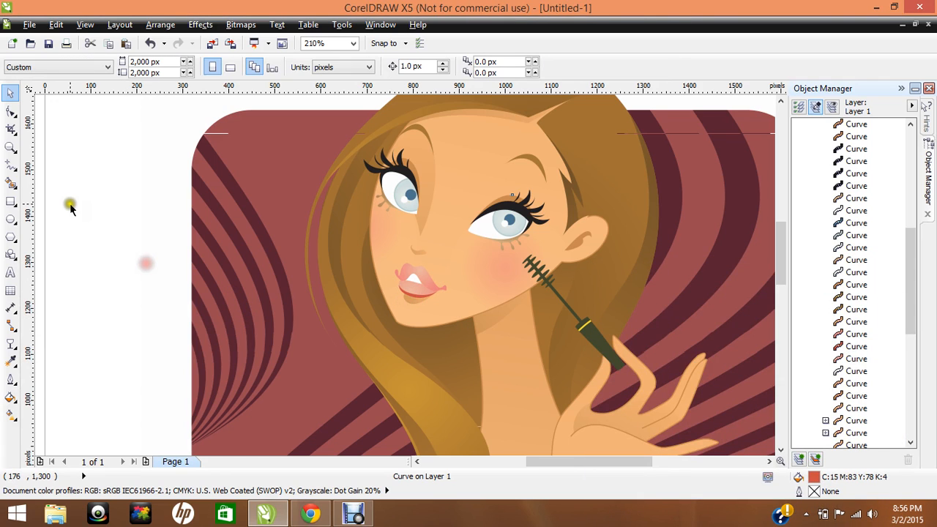
- Set the From colour of the lower lip's radial fountain fill to the red sampled from the lip's bottom edge, C 15, M 83, Y 78, K 4
click(10, 147)
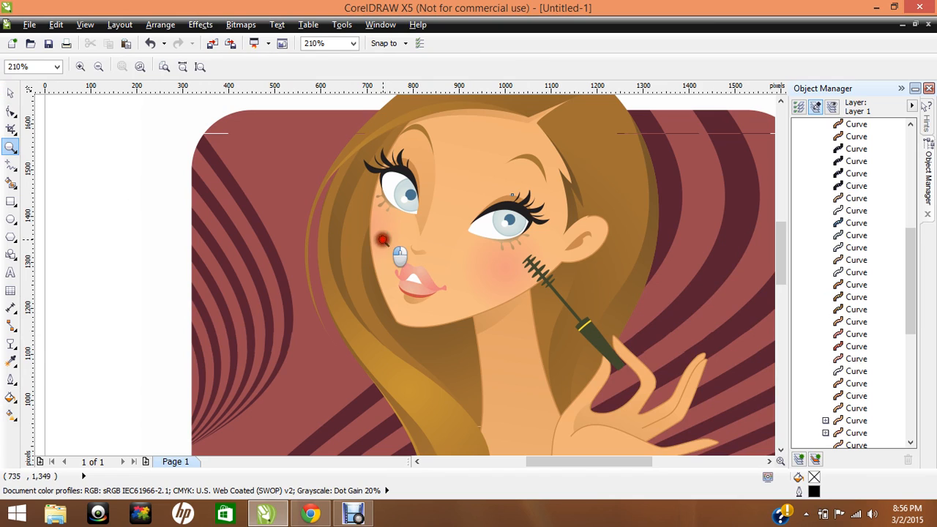
drag(383, 240, 474, 318)
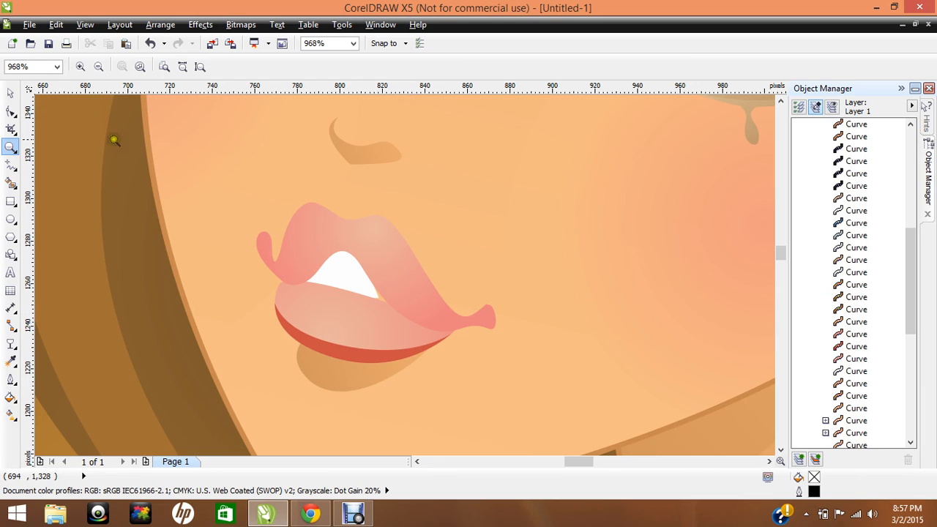
click(11, 93)
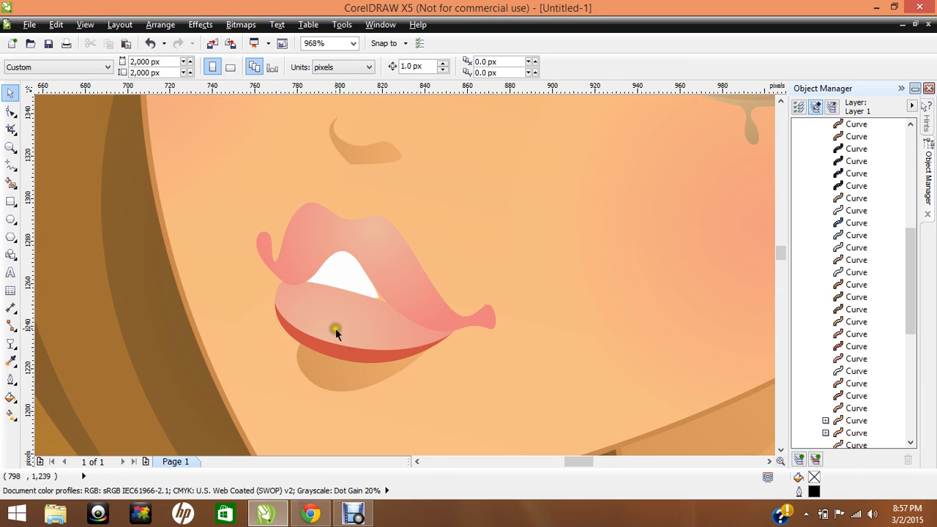
click(335, 331)
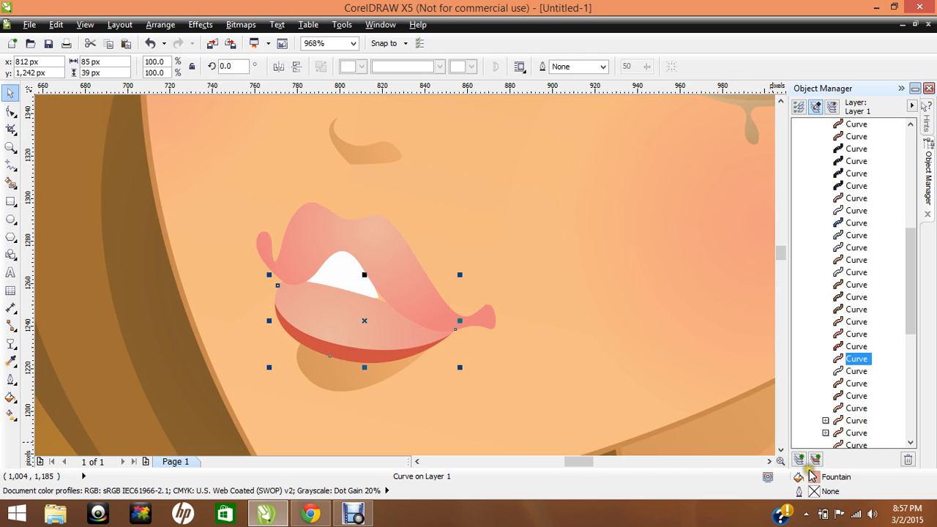
double_click(813, 477)
click(490, 156)
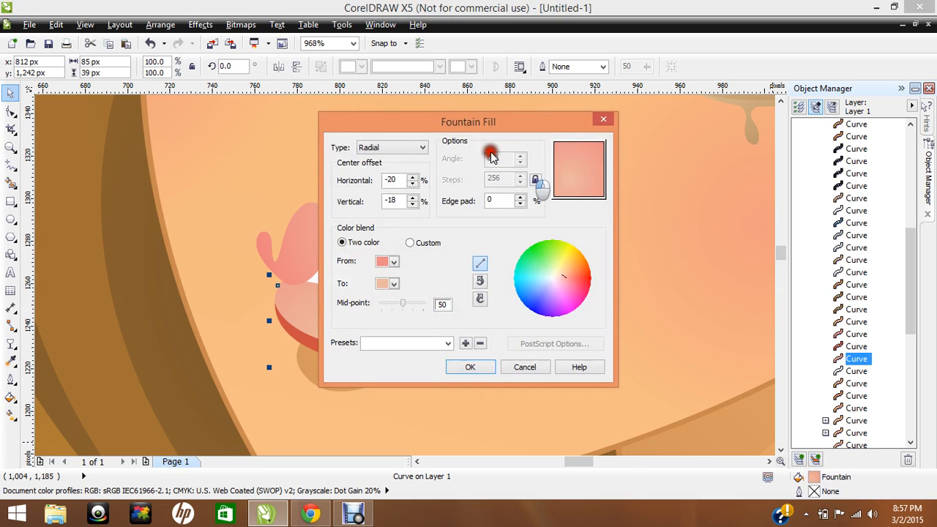
drag(425, 120, 611, 167)
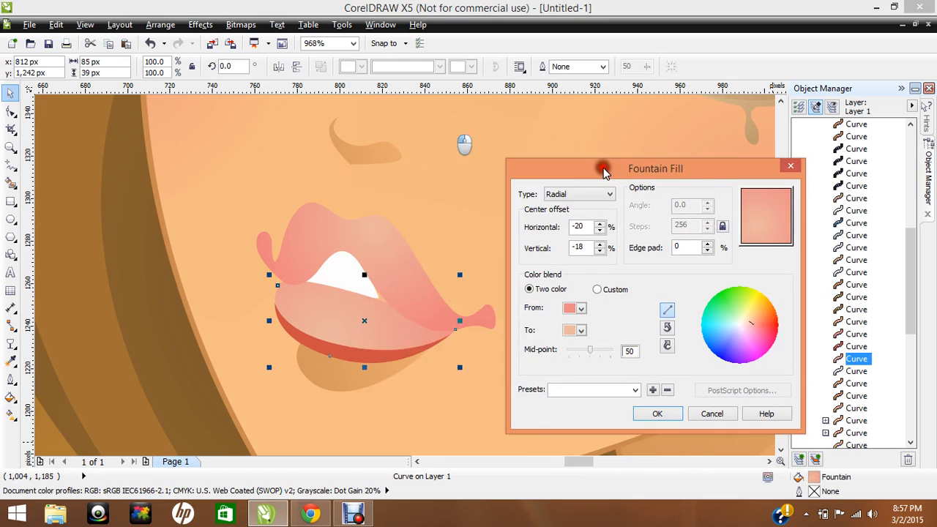
click(581, 309)
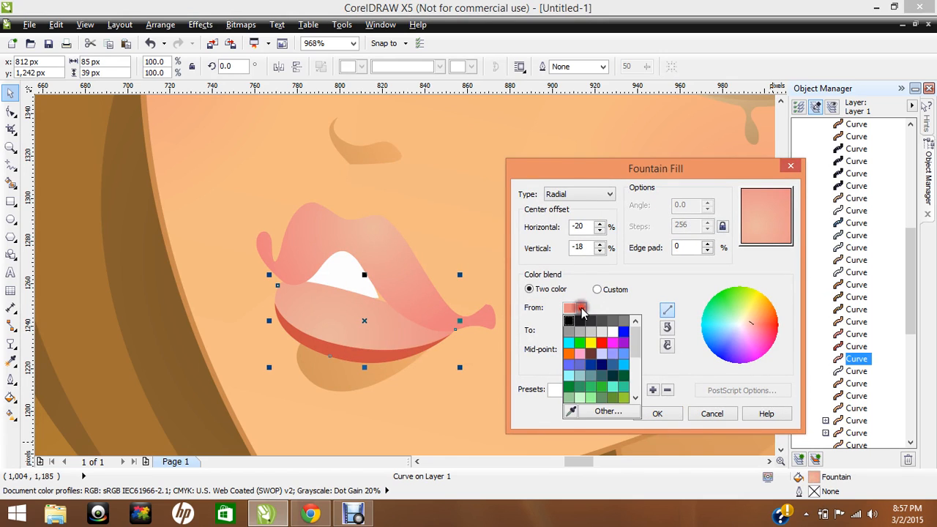
click(573, 415)
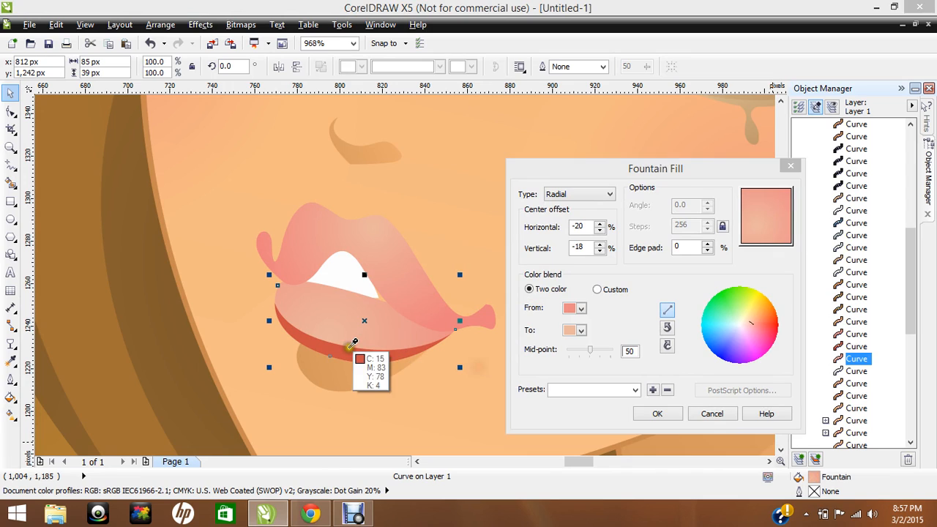
click(359, 345)
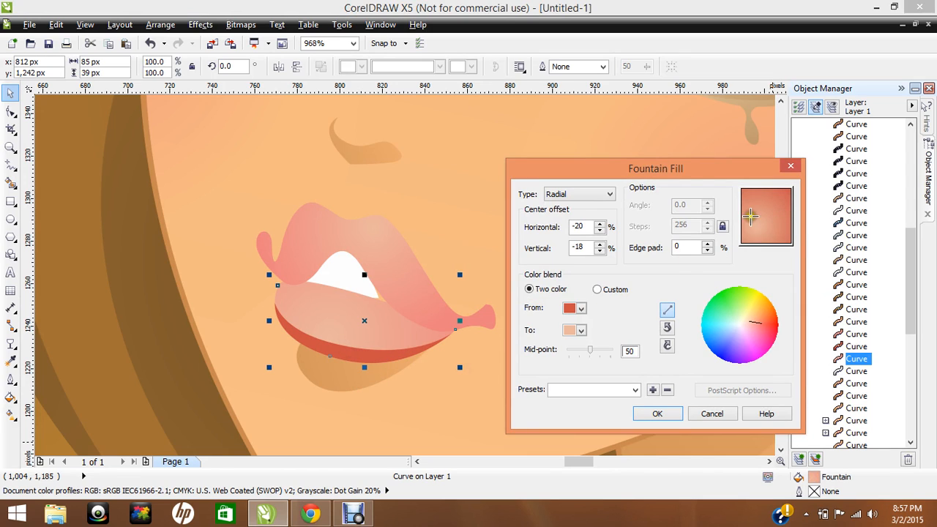
- Brighten the From colour of the lower lip's fountain fill to a slightly lighter red
click(584, 311)
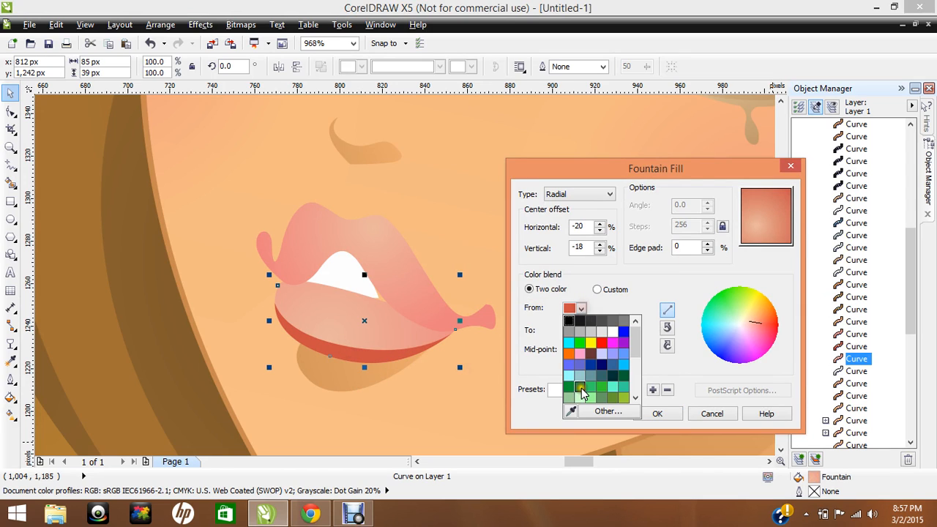
click(572, 414)
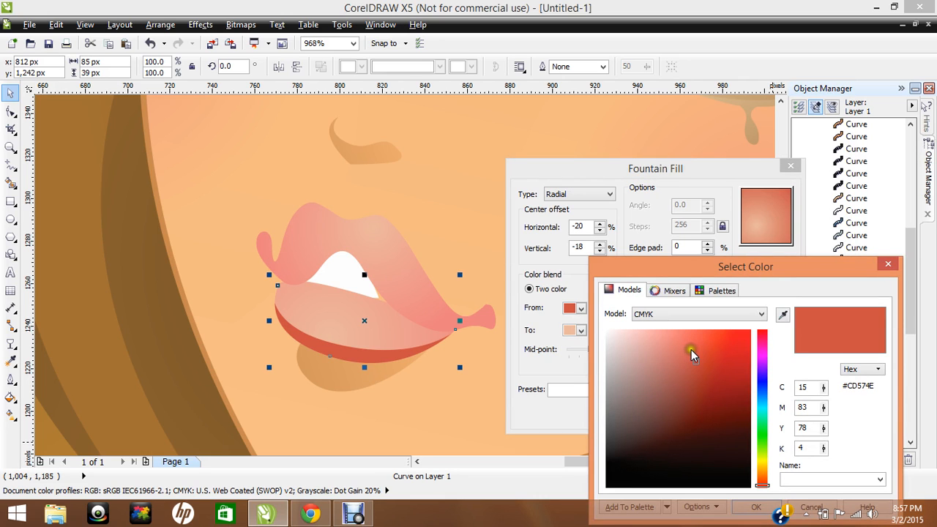
double_click(691, 350)
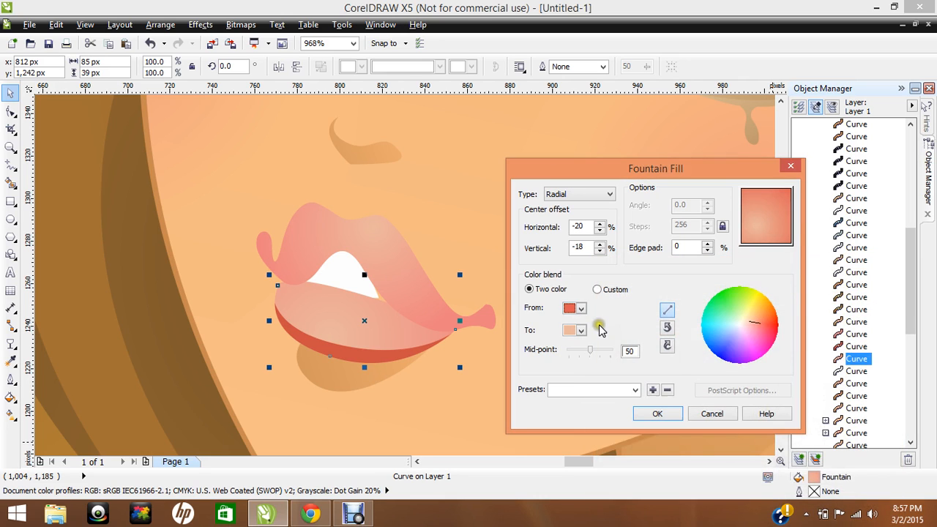
- Set the To colour of the lower lip's fountain fill to a light coral of R 252, G 146, B 138, and apply the fill
click(581, 330)
click(569, 432)
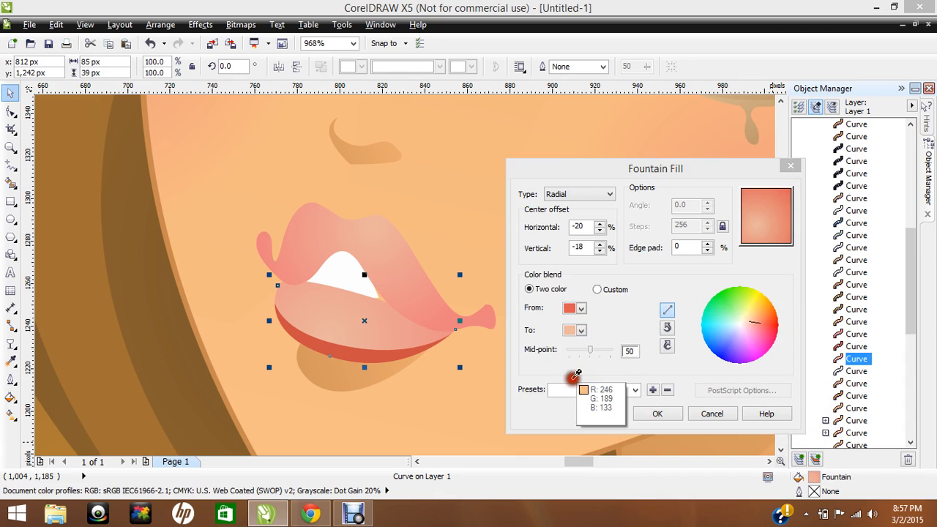
click(571, 308)
click(581, 330)
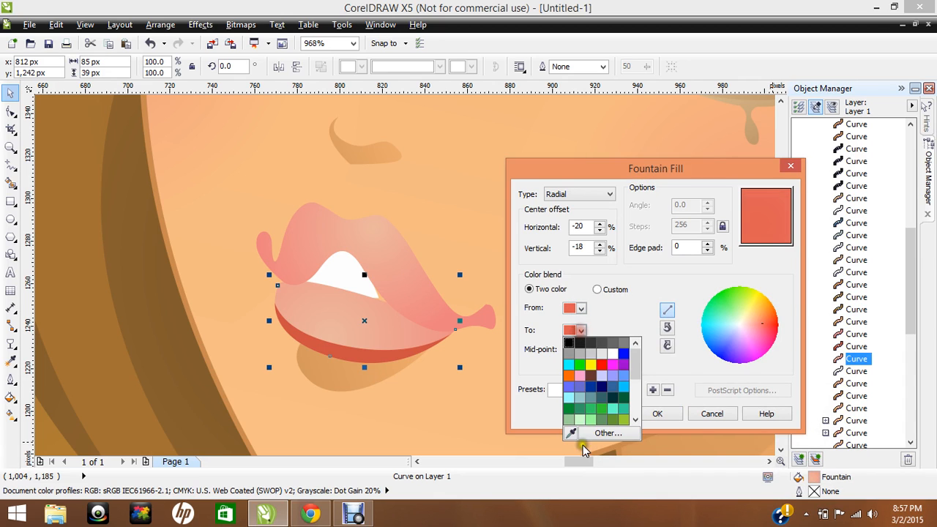
click(592, 433)
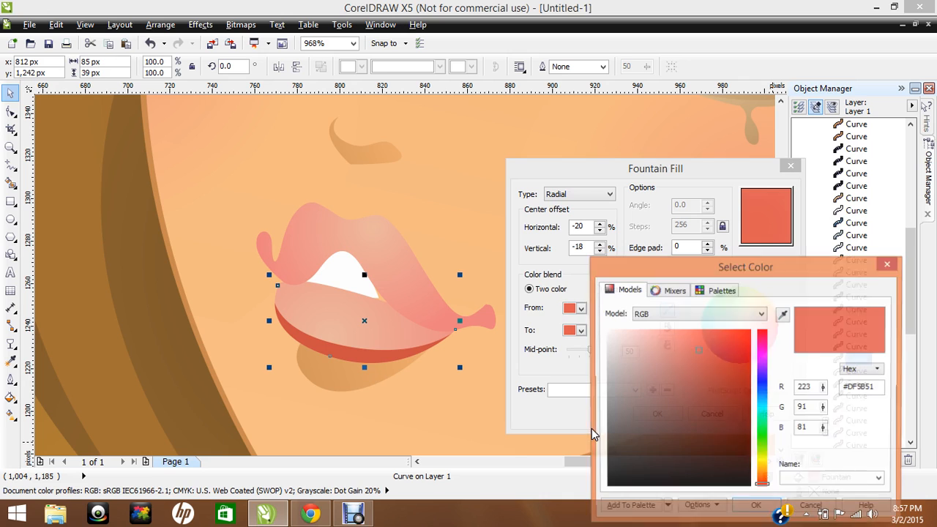
click(672, 334)
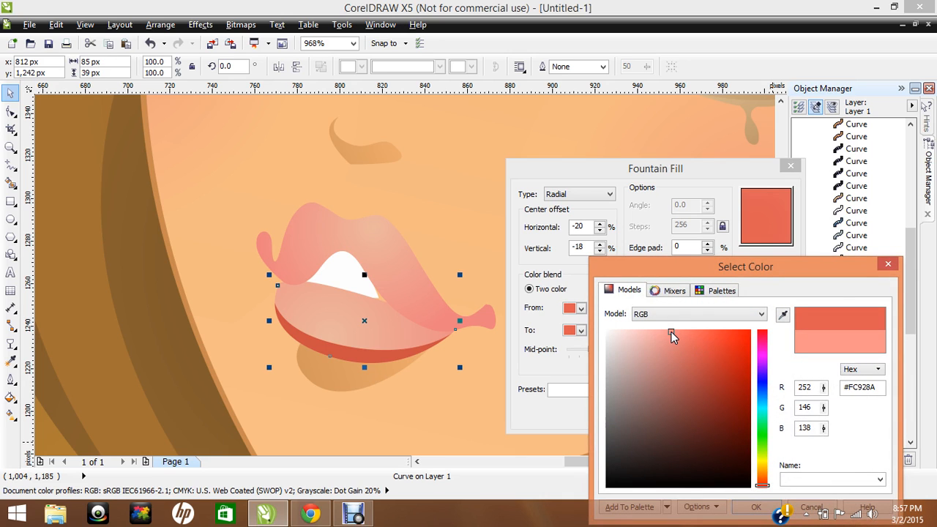
key(Return)
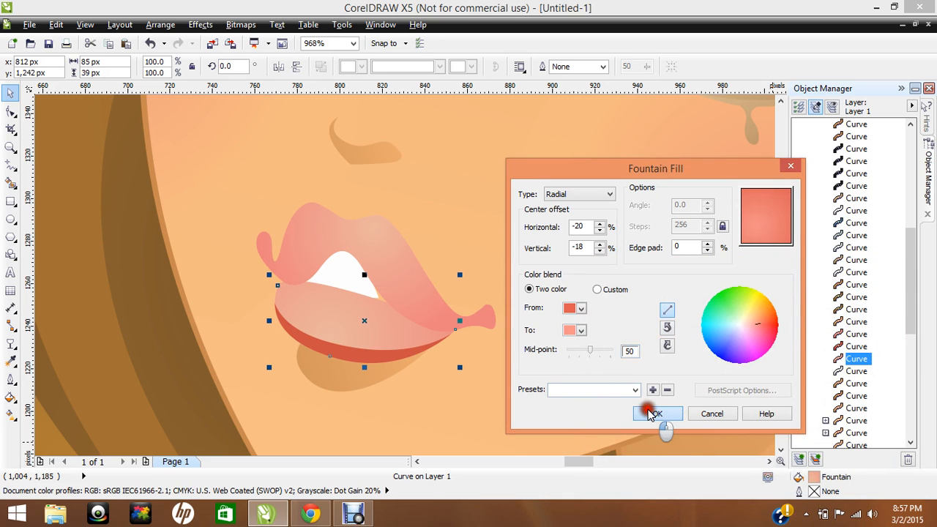
click(657, 415)
- Copy the lower lip's fountain fill onto the upper lip with the Attributes Eyedropper
click(392, 268)
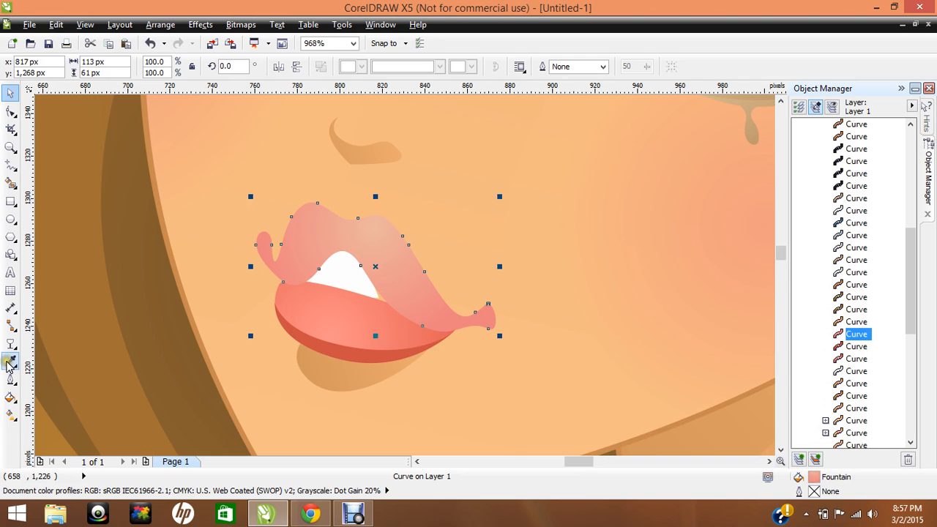
click(9, 361)
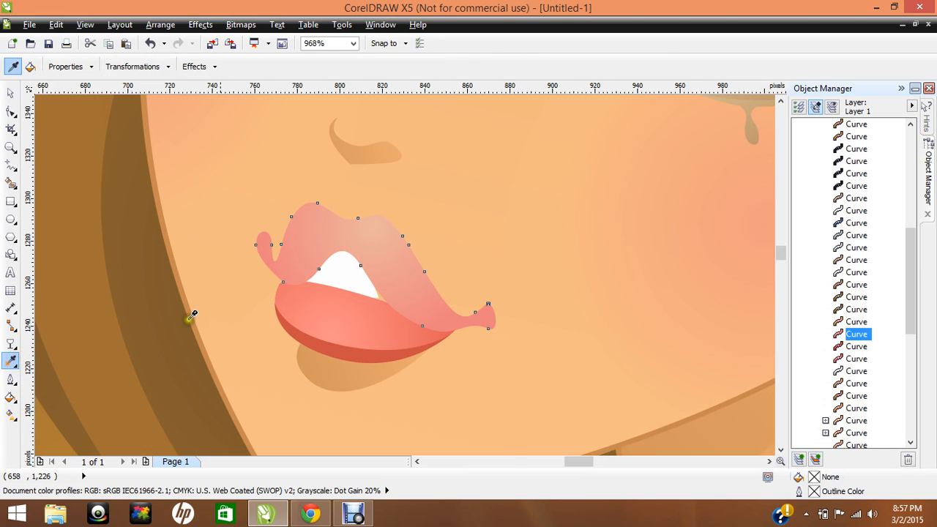
click(345, 324)
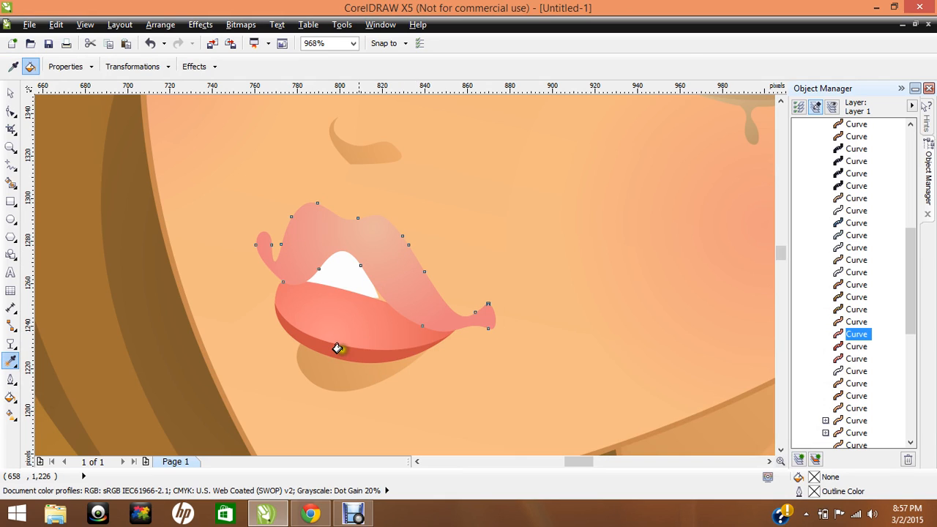
click(397, 258)
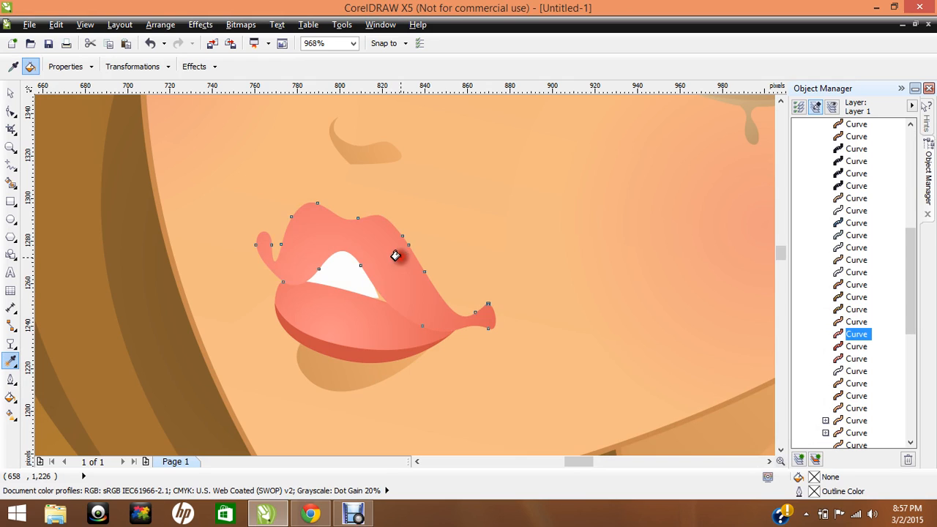
click(10, 93)
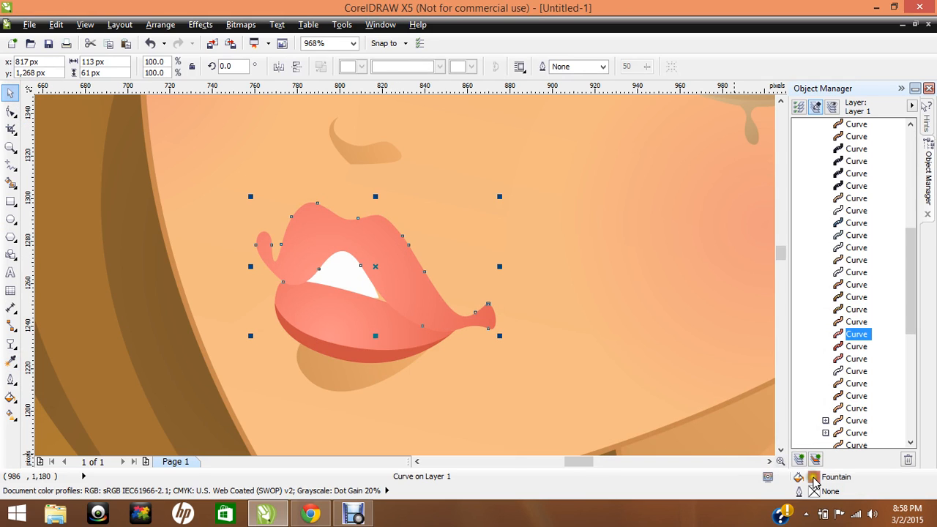
- Shift the centre of the upper lip's radial fountain fill up and to the right of the shape's middle, and apply it
double_click(815, 479)
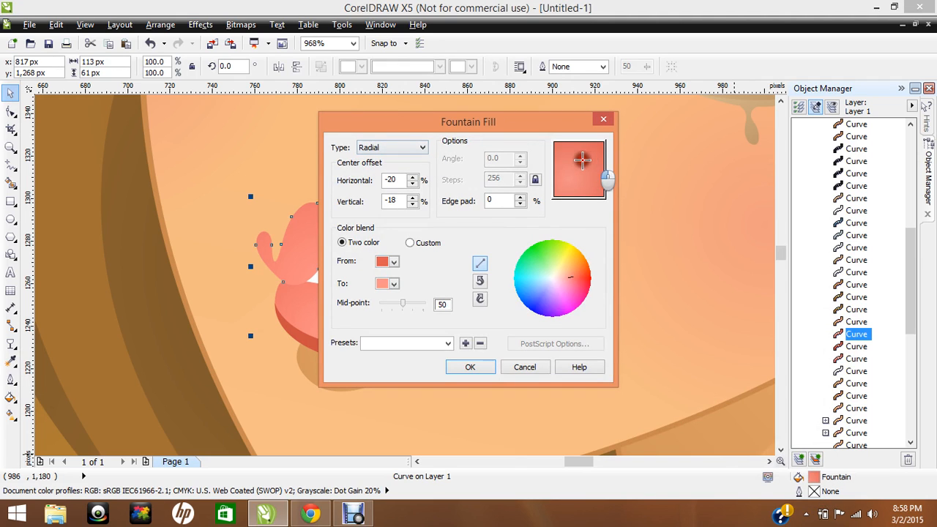
click(582, 160)
click(580, 161)
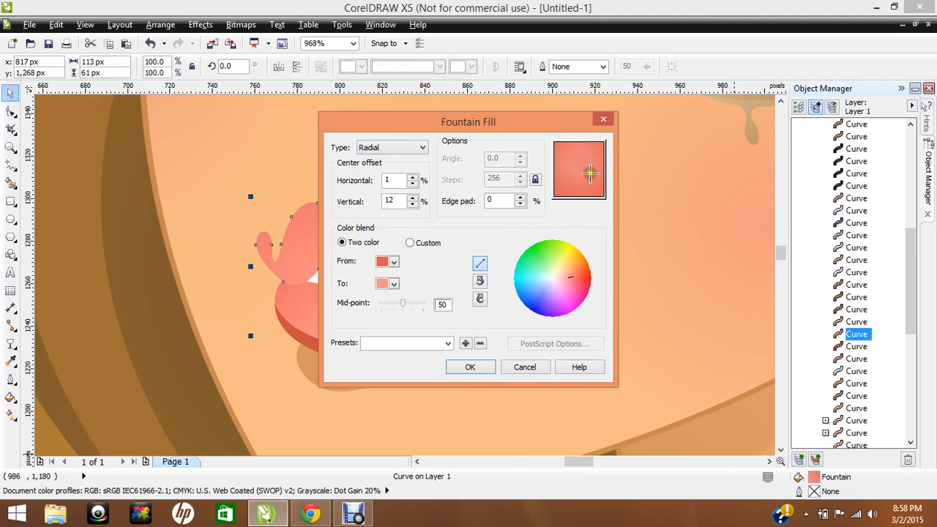
click(587, 161)
click(467, 367)
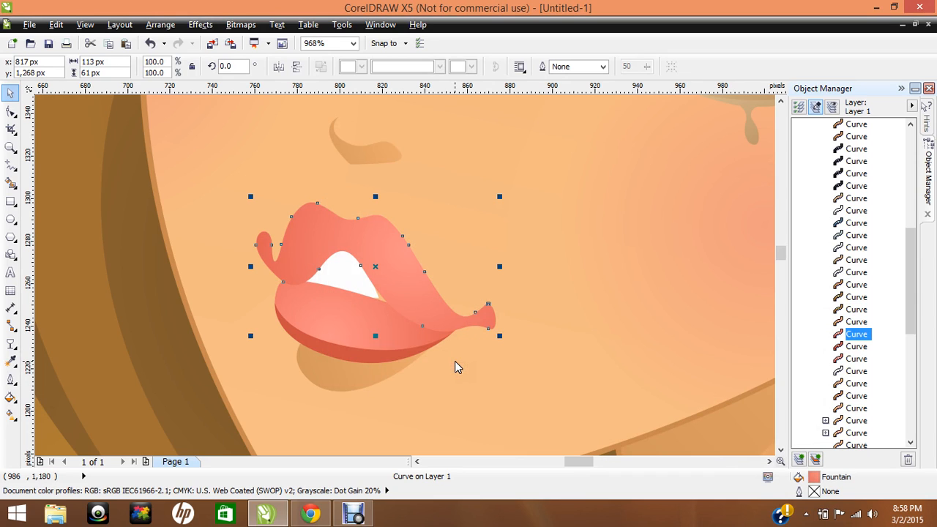
- Deselect the artwork and move the barn photo colour palette bitmap closer to the upper left side of the woman illustration
click(548, 325)
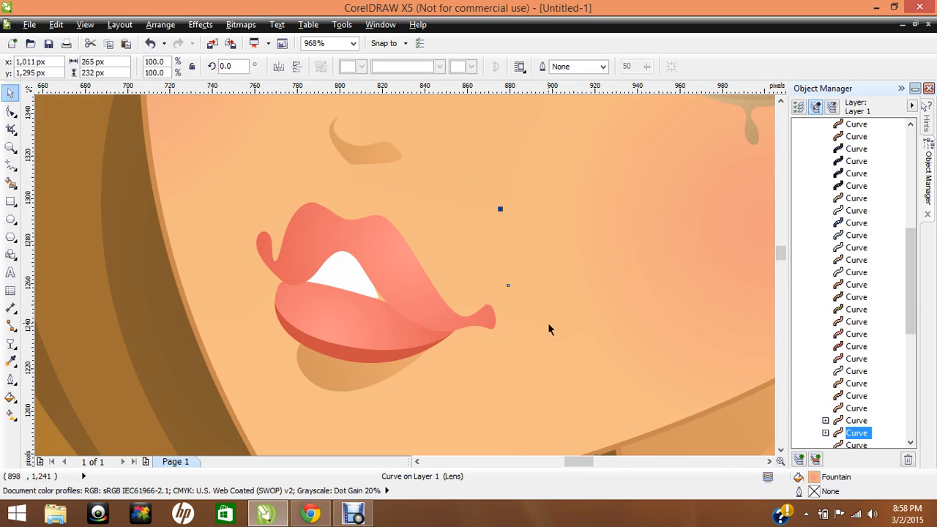
click(353, 43)
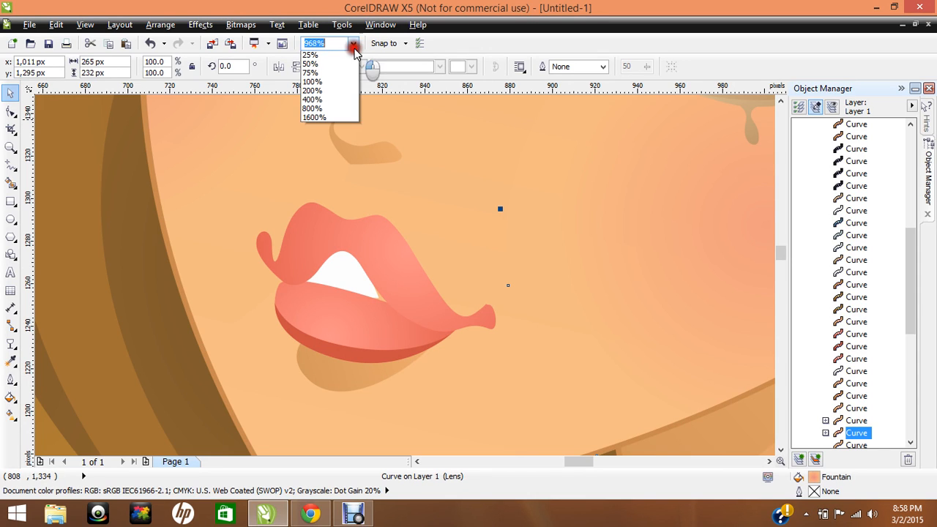
click(313, 136)
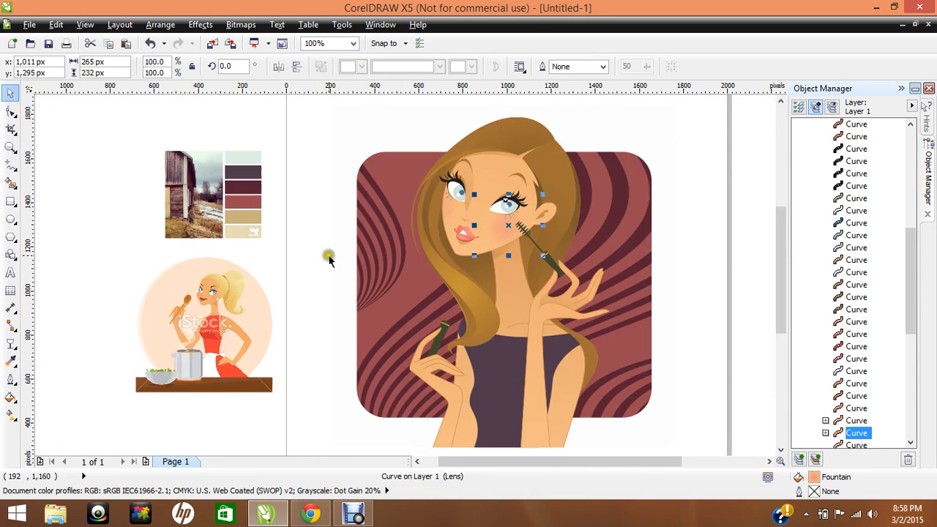
click(329, 259)
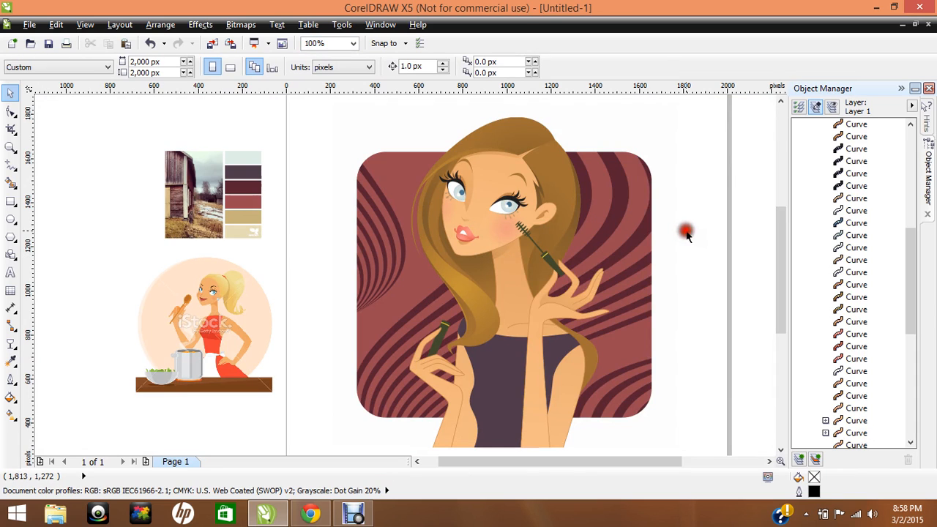
click(238, 213)
drag(238, 213, 309, 209)
- Move the barn photo colour palette bitmap right so its swatches sit close beside the woman's rounded background
click(10, 147)
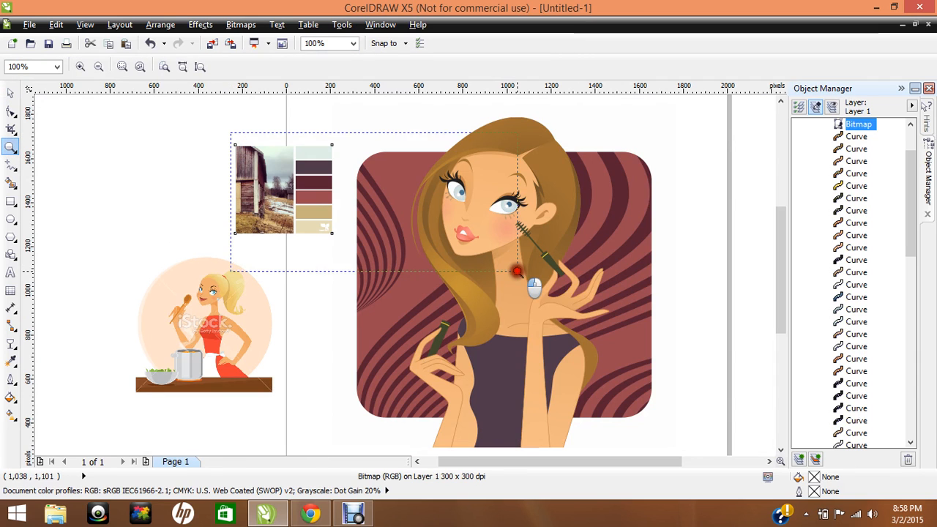
click(578, 249)
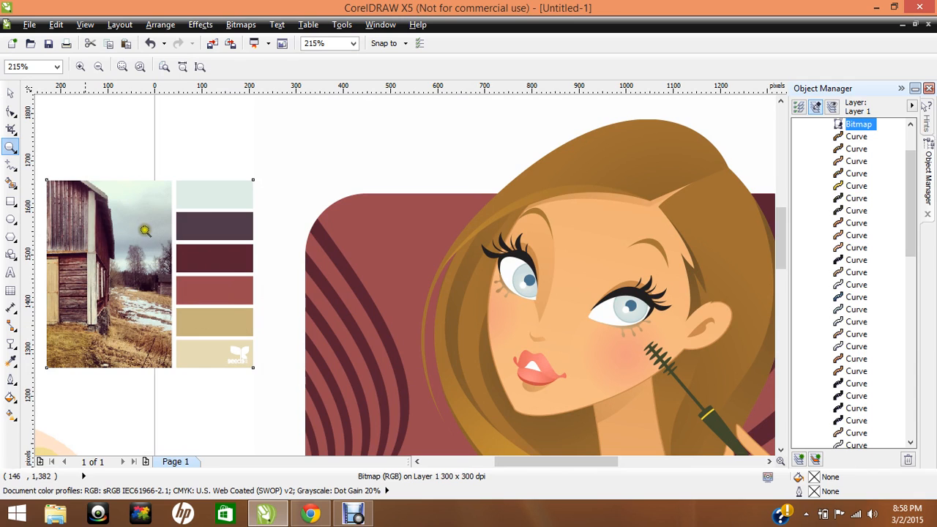
click(12, 93)
click(366, 210)
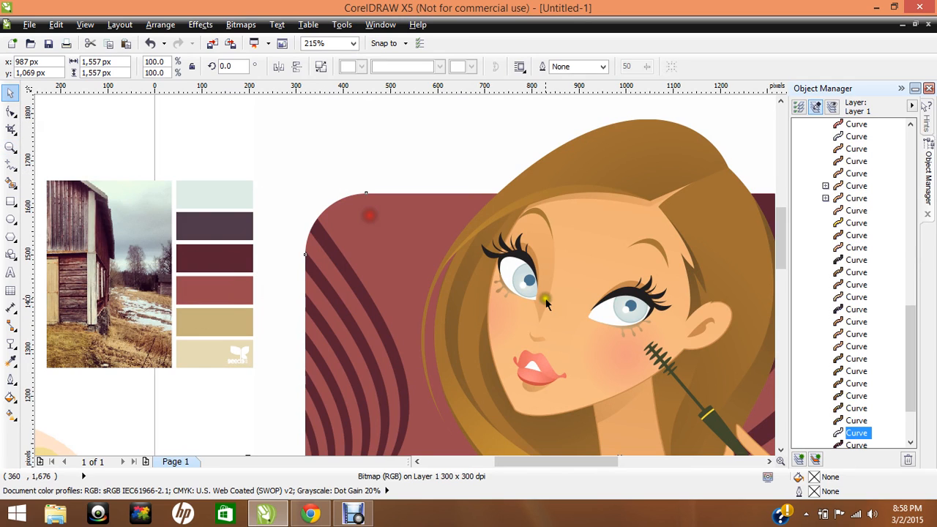
click(11, 146)
drag(241, 226, 712, 324)
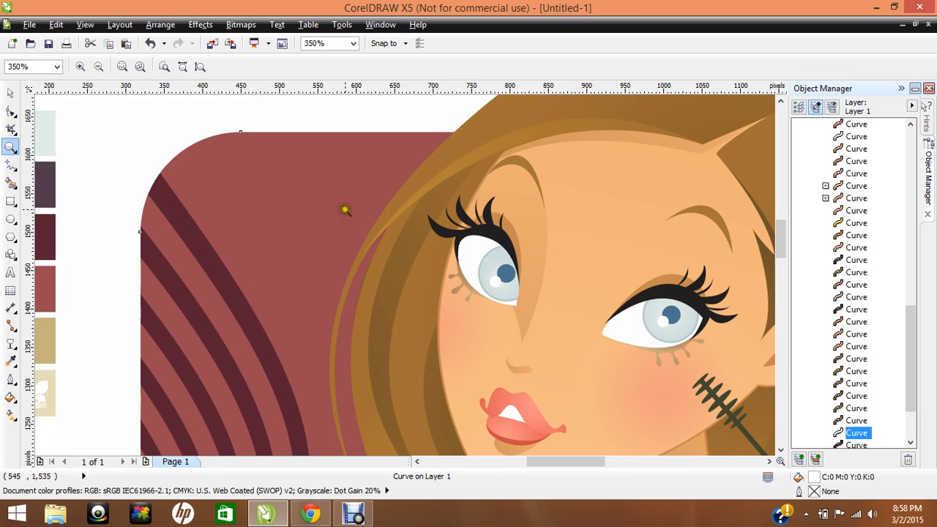
click(10, 93)
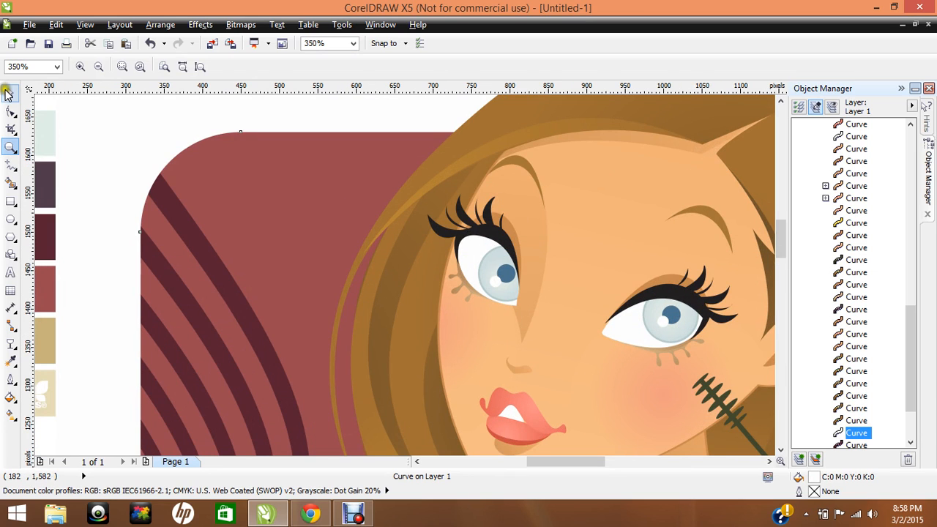
click(488, 259)
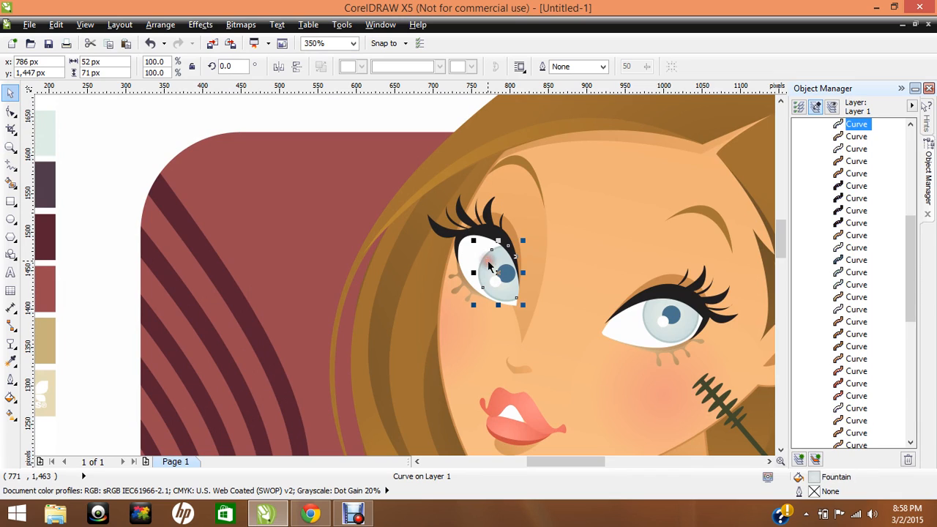
click(681, 323)
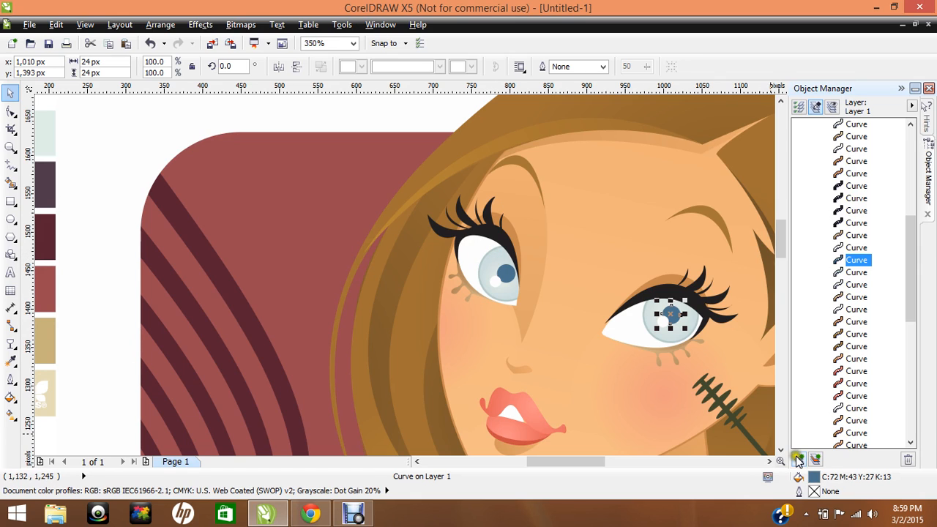
click(43, 336)
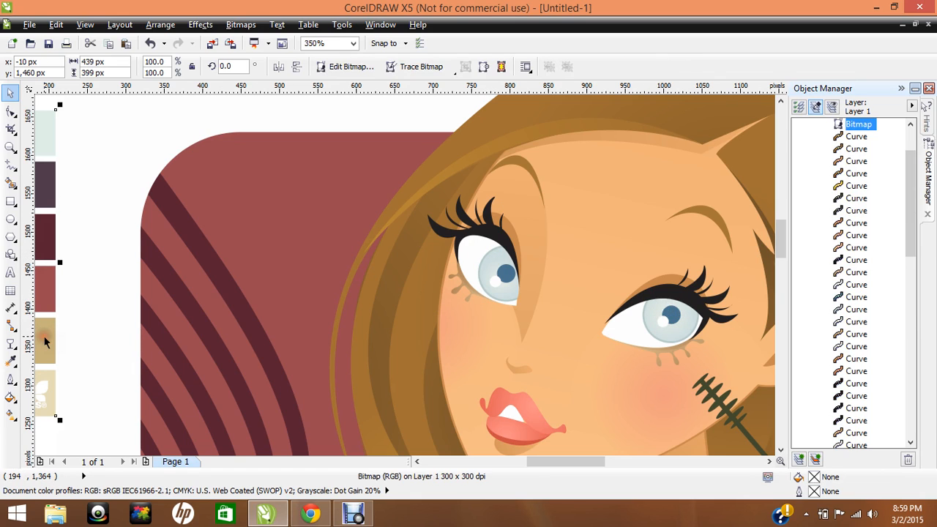
drag(47, 336, 123, 347)
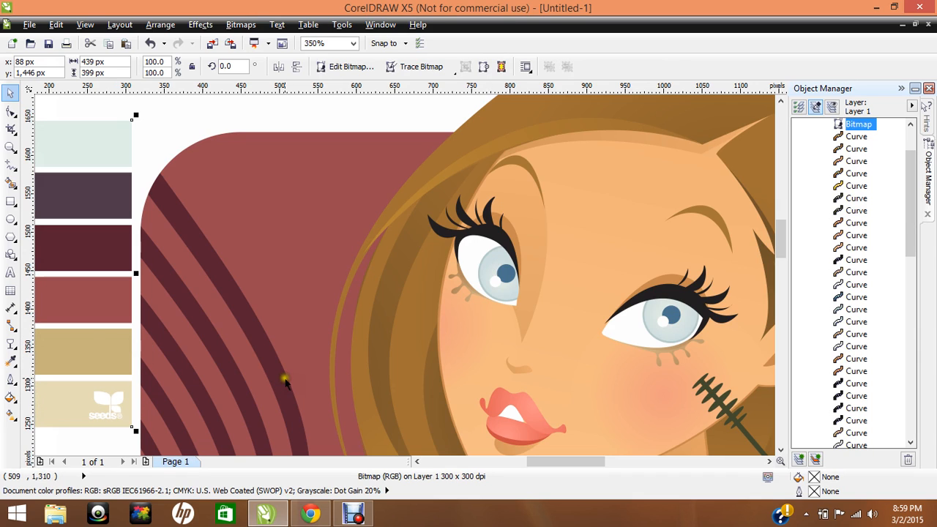
- Try filling the rim shape behind the left eye's iris with the palette's tan, R 199, G 178, B 123
click(489, 254)
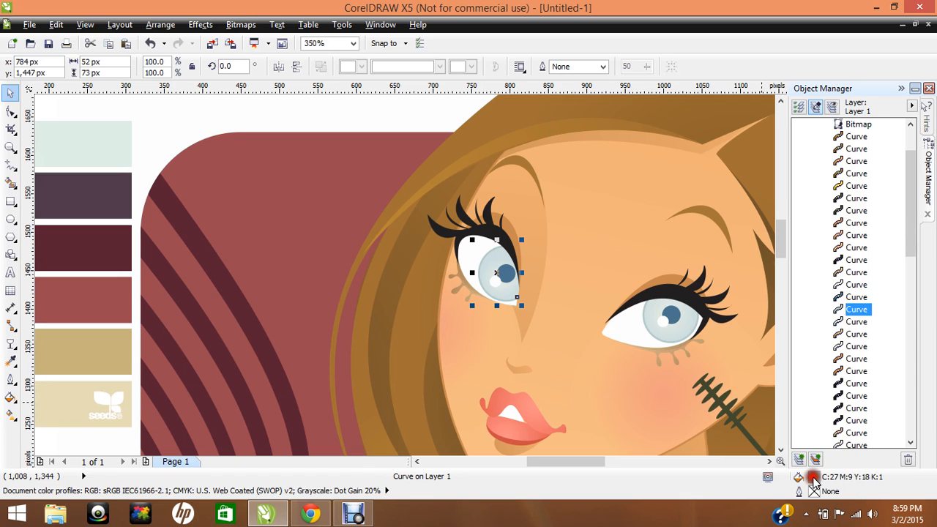
double_click(813, 477)
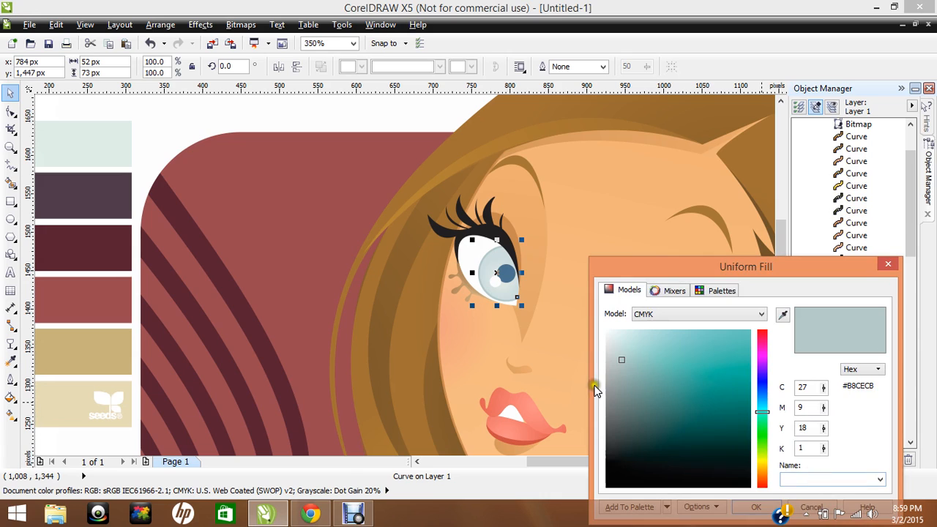
key(e)
click(76, 356)
key(Return)
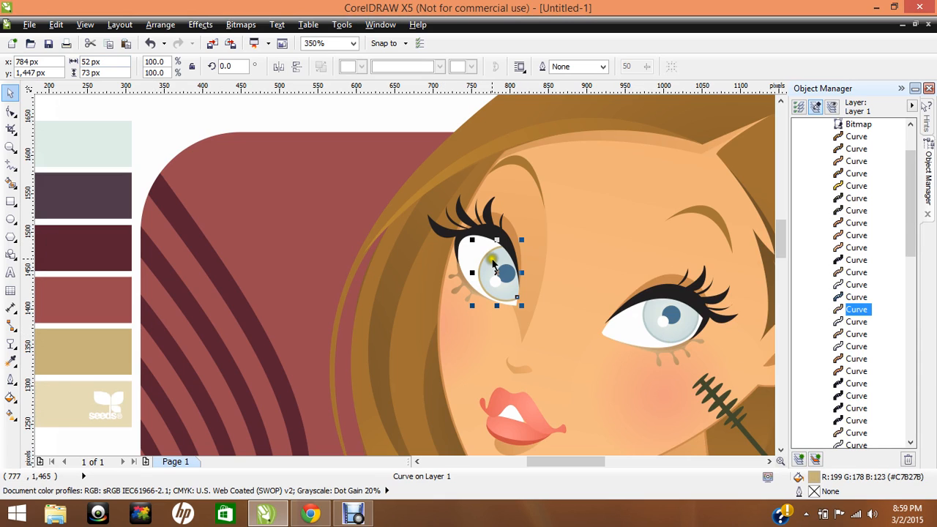
click(493, 264)
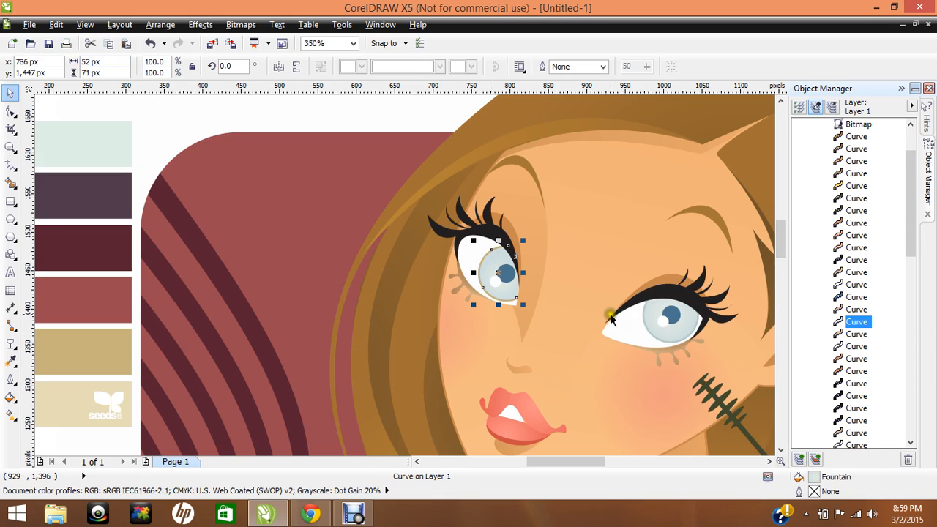
key(ctrl+z)
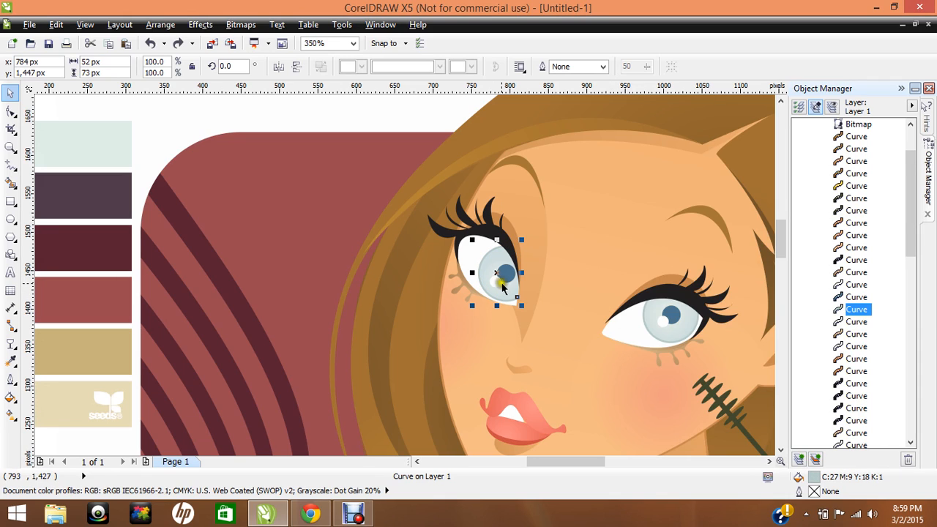
- Set the From colour of the left iris's radial fountain fill to the tan sampled from the palette bitmap
click(492, 266)
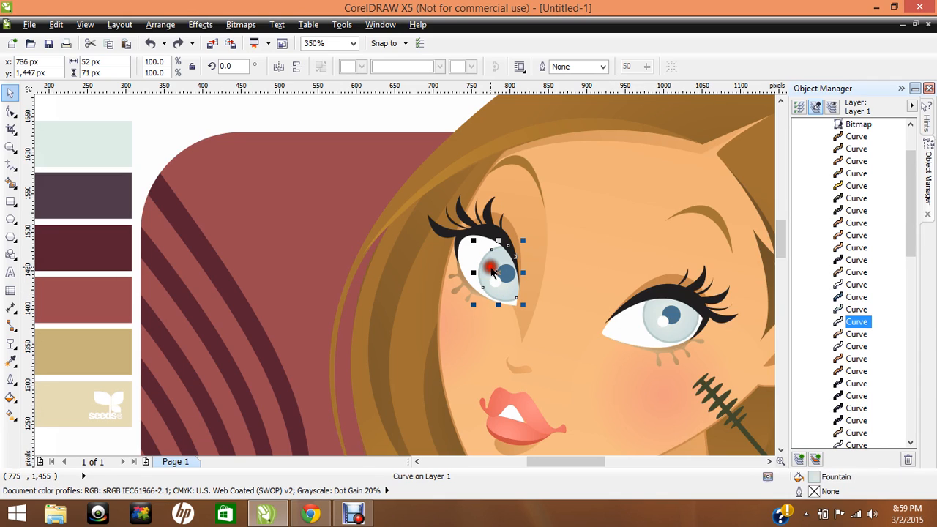
double_click(816, 478)
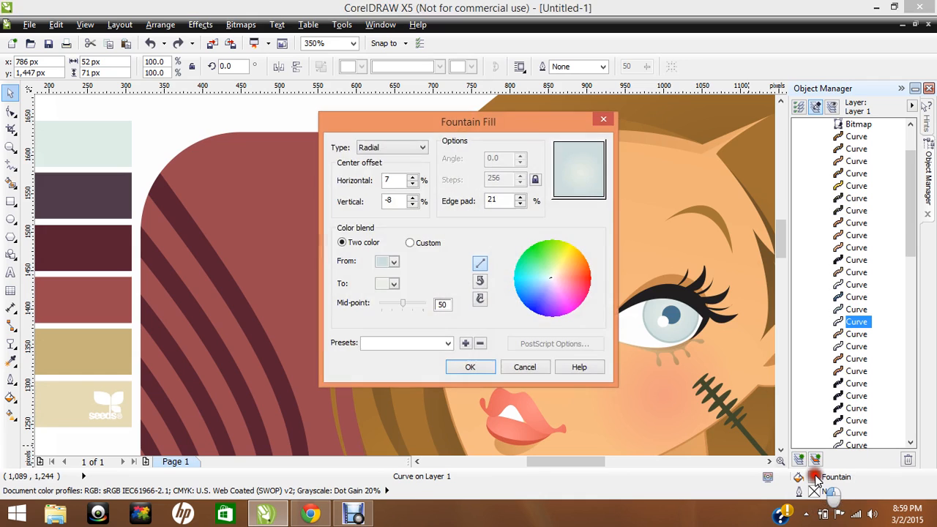
click(393, 261)
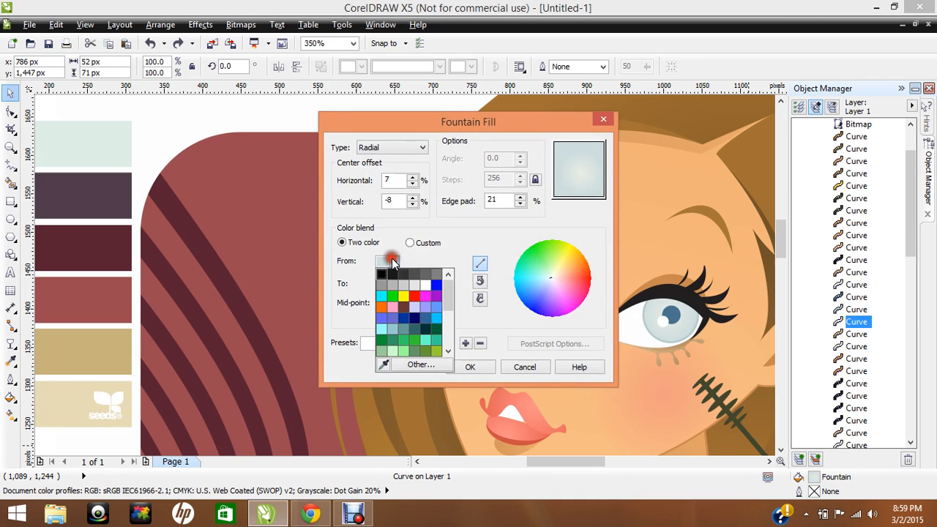
click(384, 364)
click(101, 352)
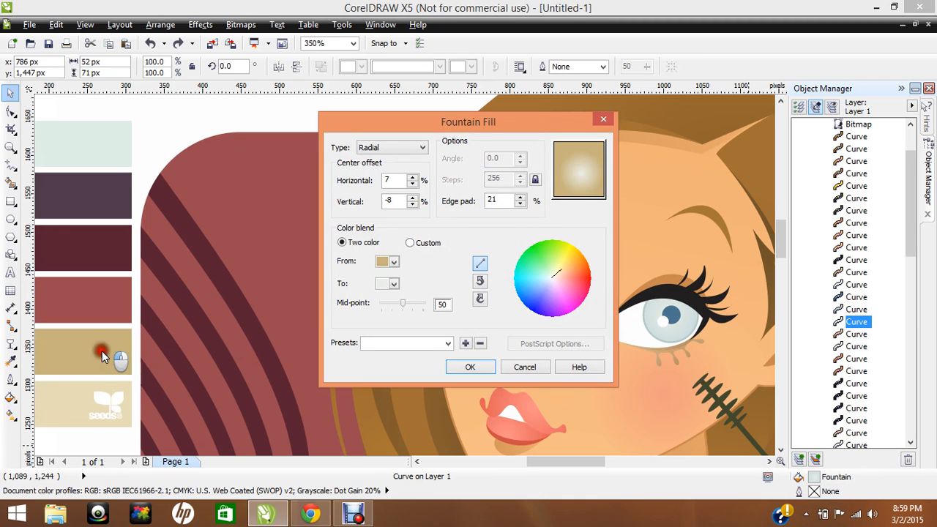
- Set the To colour of the left iris's fountain fill to a light tan of R 230, G 213, B 170, and apply the fill
click(394, 283)
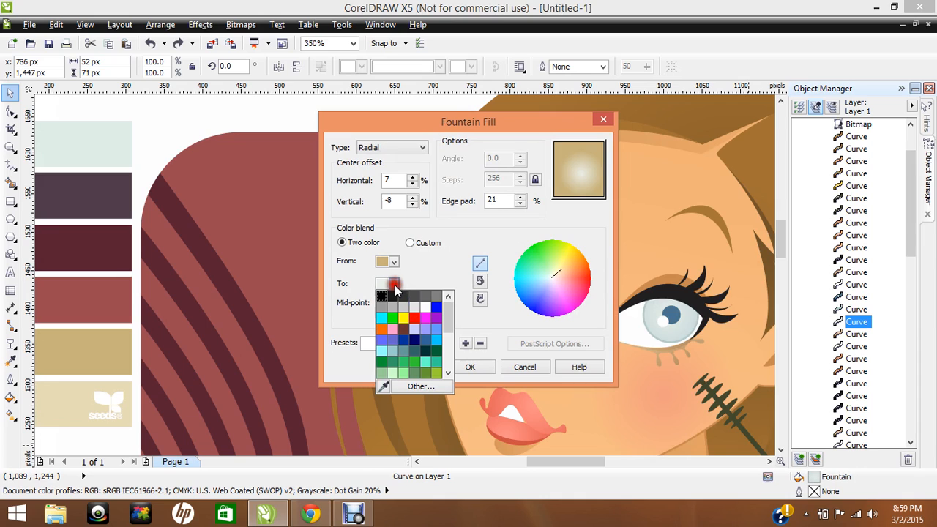
click(385, 387)
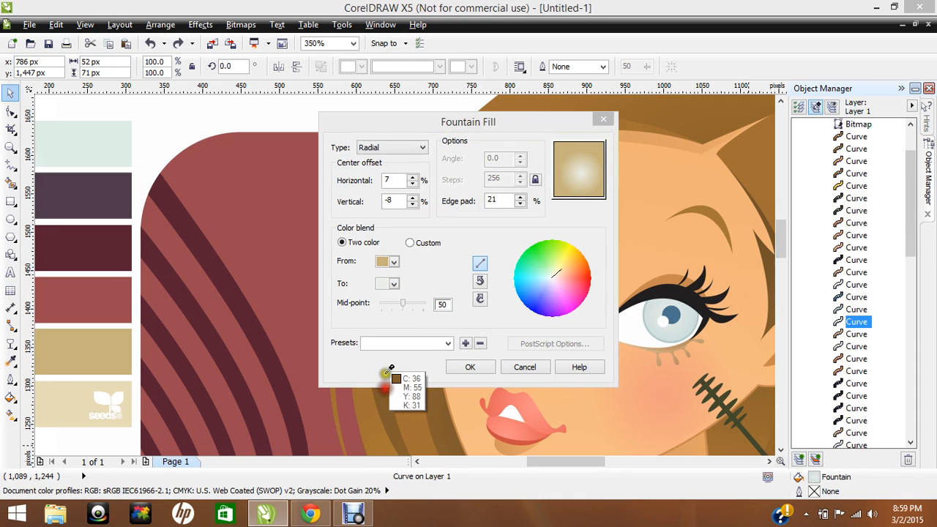
click(386, 257)
click(394, 283)
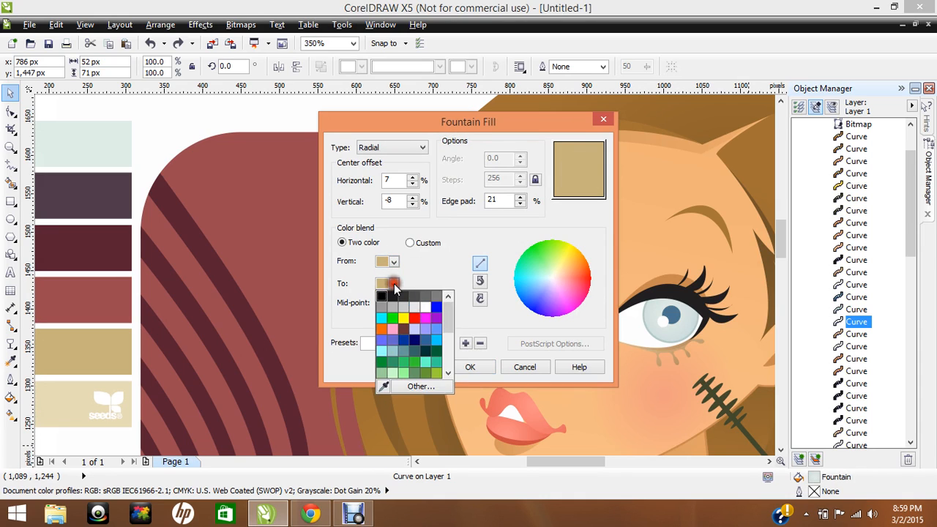
click(412, 387)
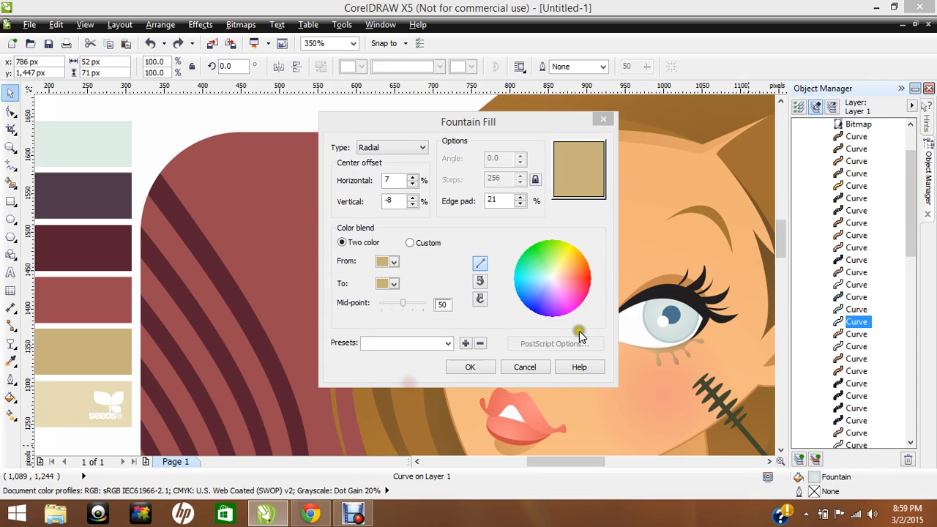
click(644, 335)
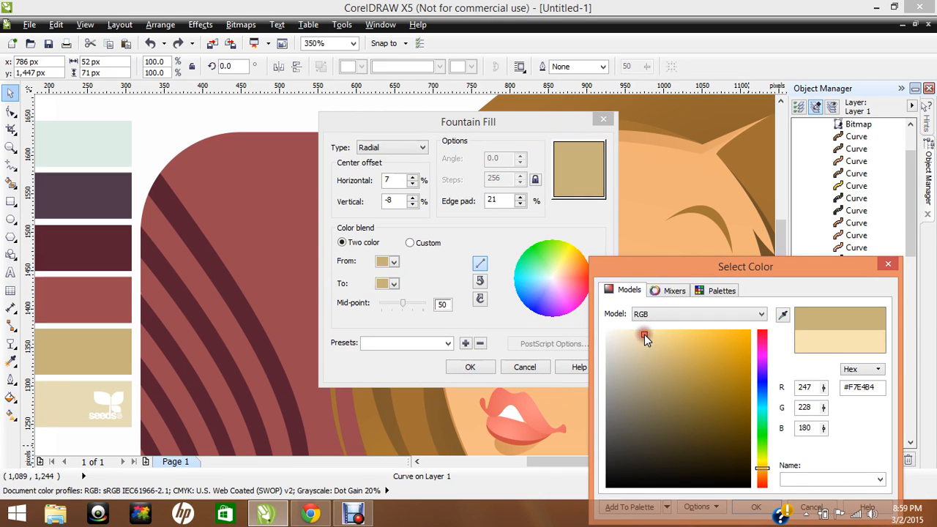
click(642, 344)
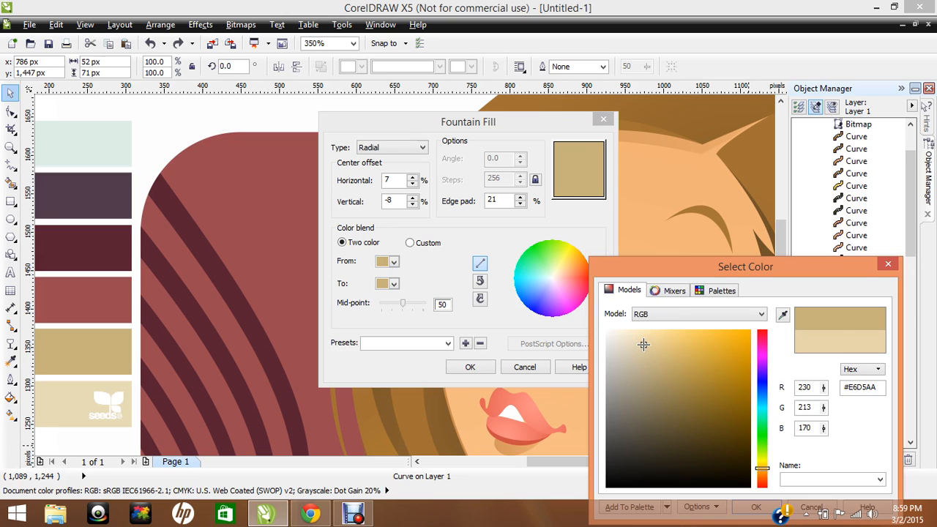
key(Return)
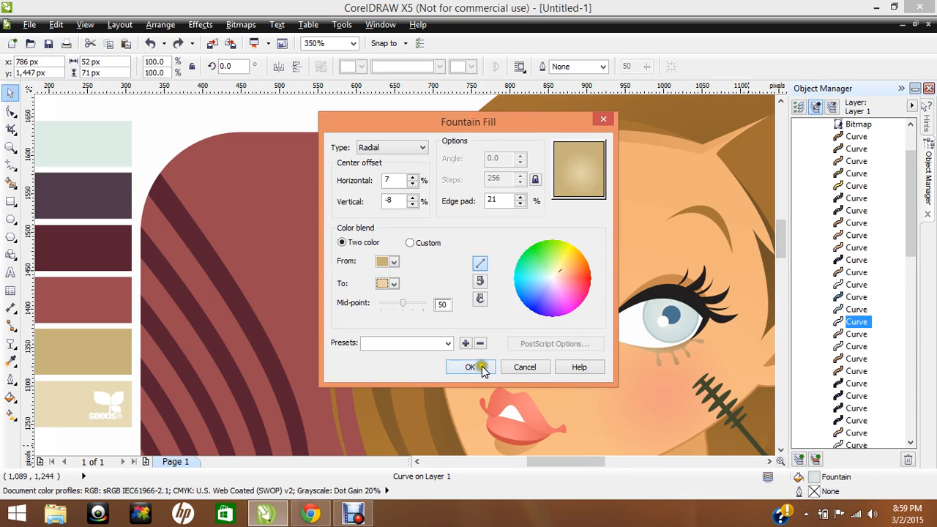
click(482, 366)
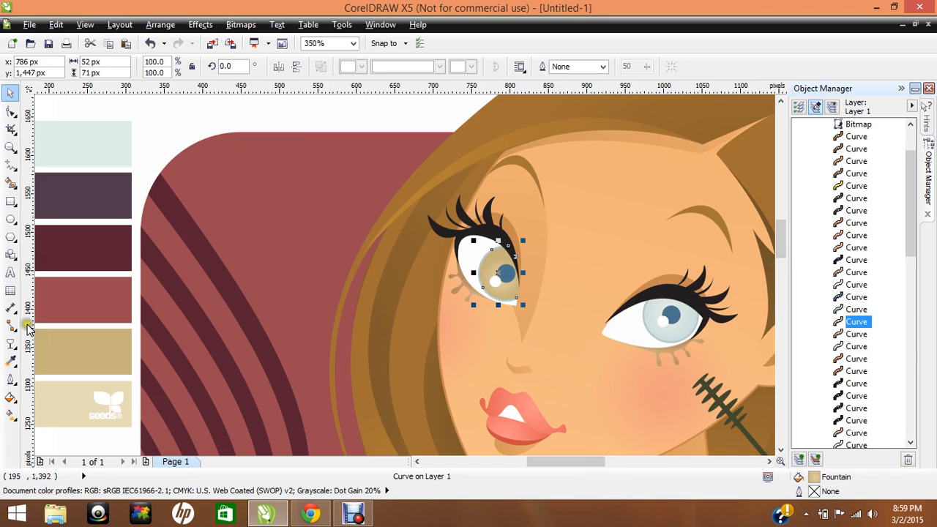
- Copy the left iris's tan fountain fill onto the right iris with the Attributes Eyedropper
click(11, 361)
click(256, 278)
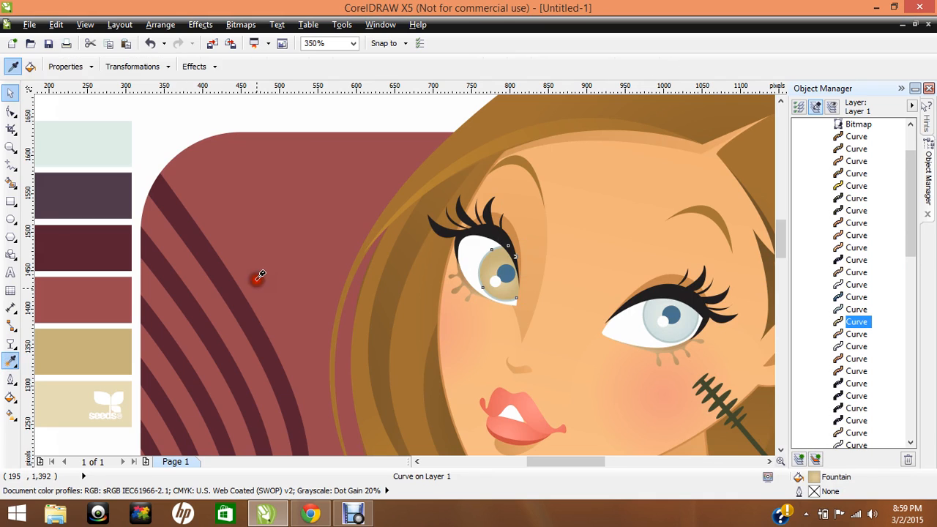
click(491, 264)
click(649, 310)
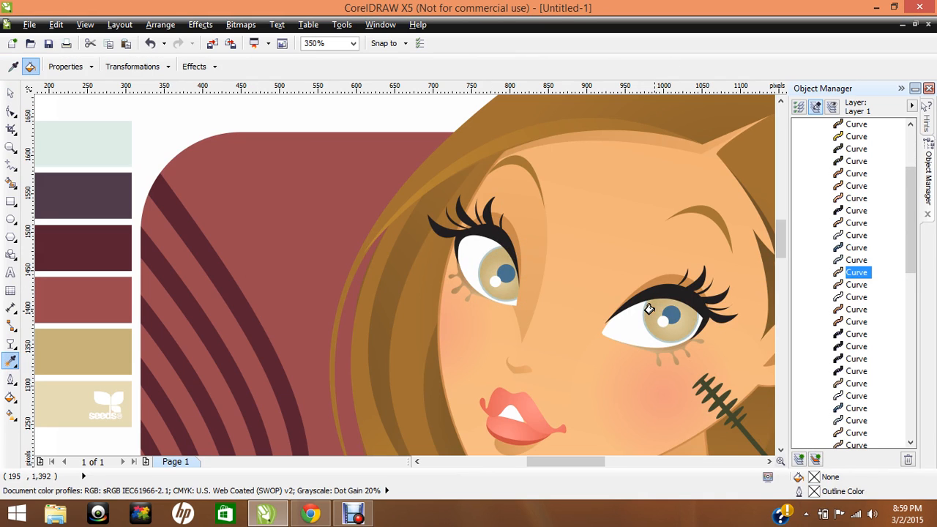
- Fill the rim shape behind the left iris with a darker shade of the palette's tan, R 168, G 148, B 98
click(10, 93)
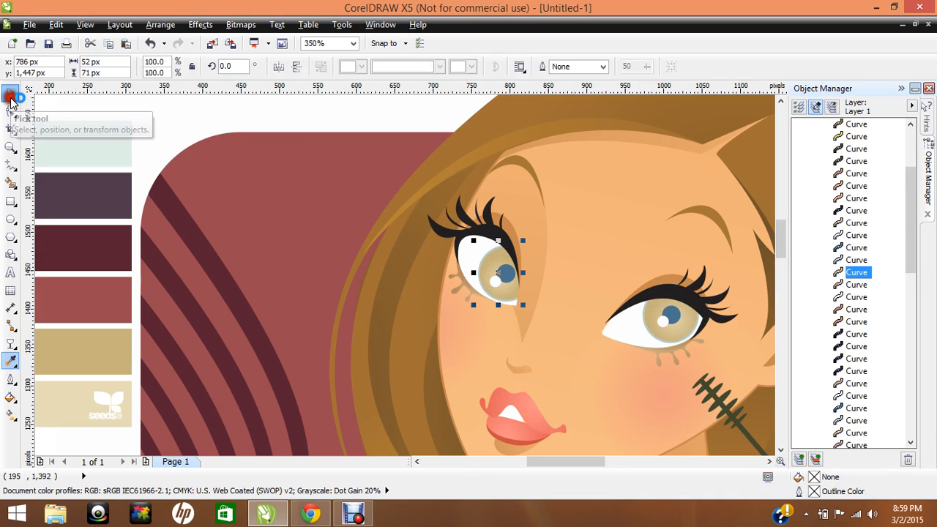
click(480, 279)
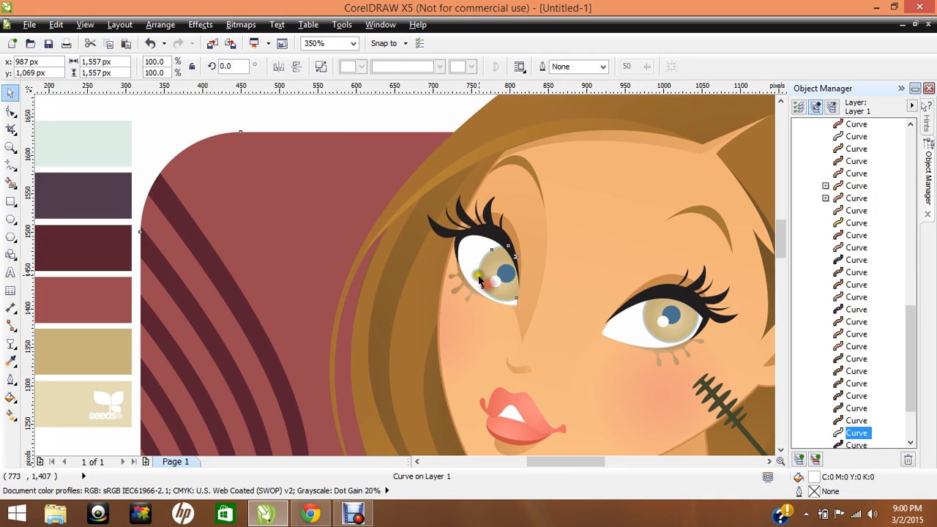
click(478, 278)
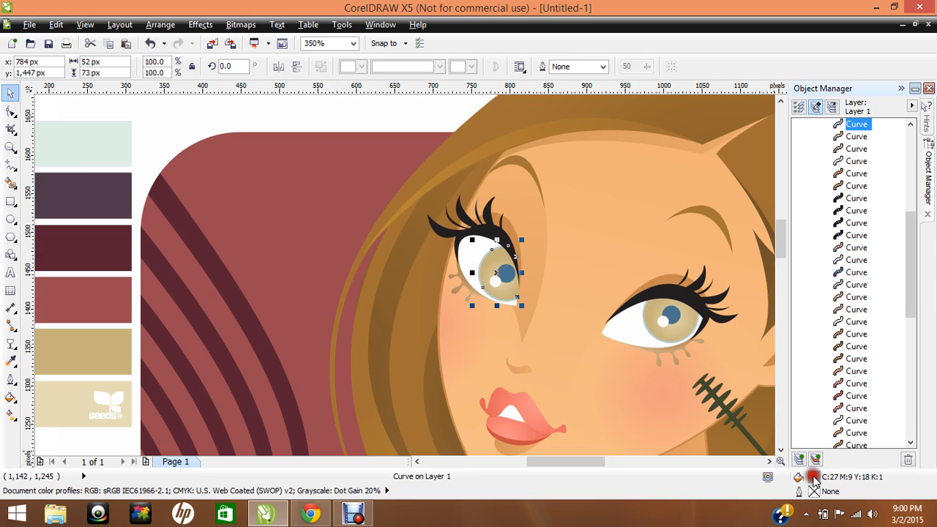
double_click(813, 477)
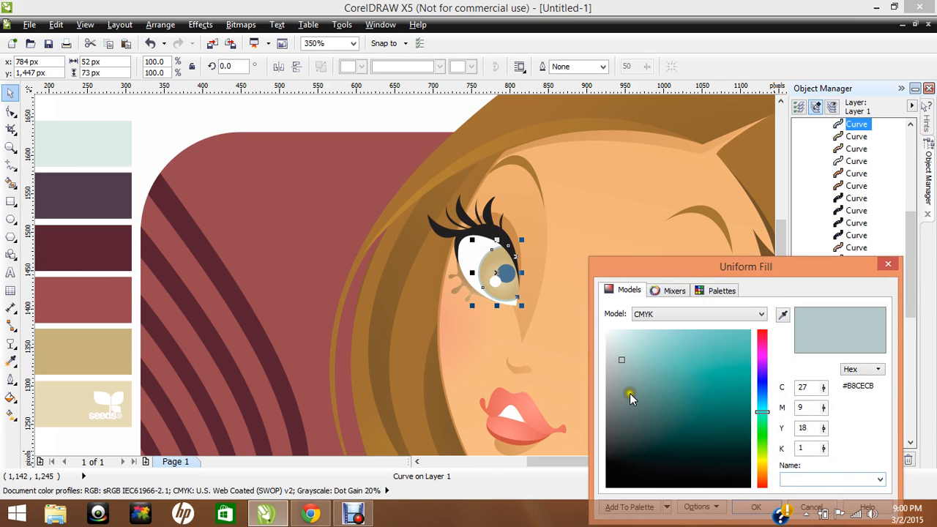
click(783, 315)
click(103, 345)
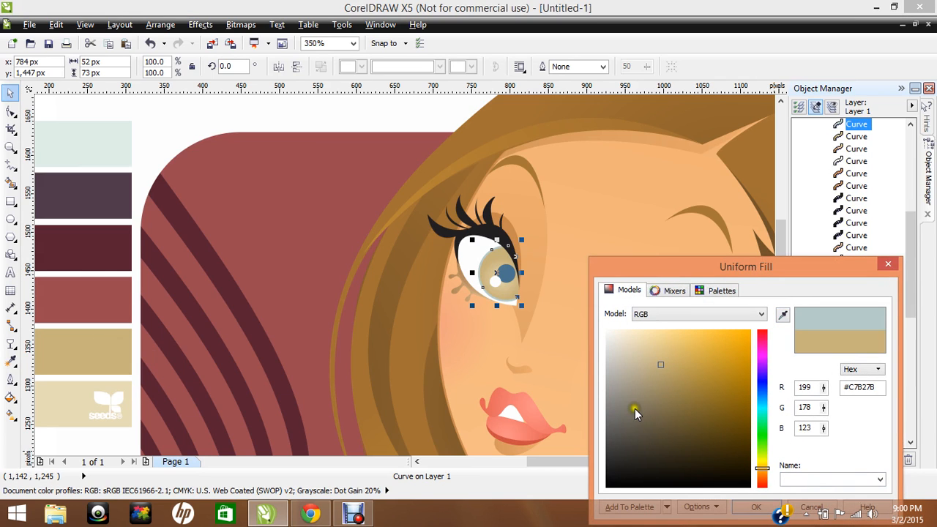
click(667, 383)
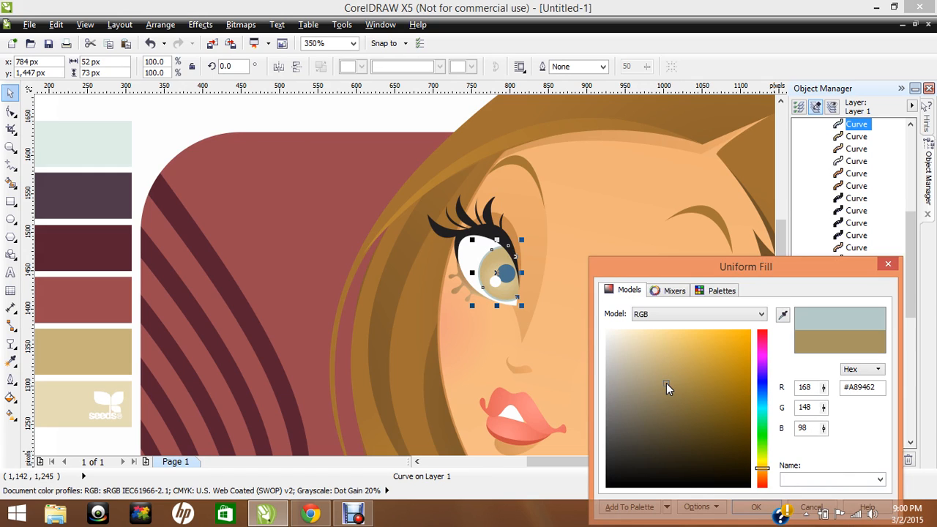
key(Return)
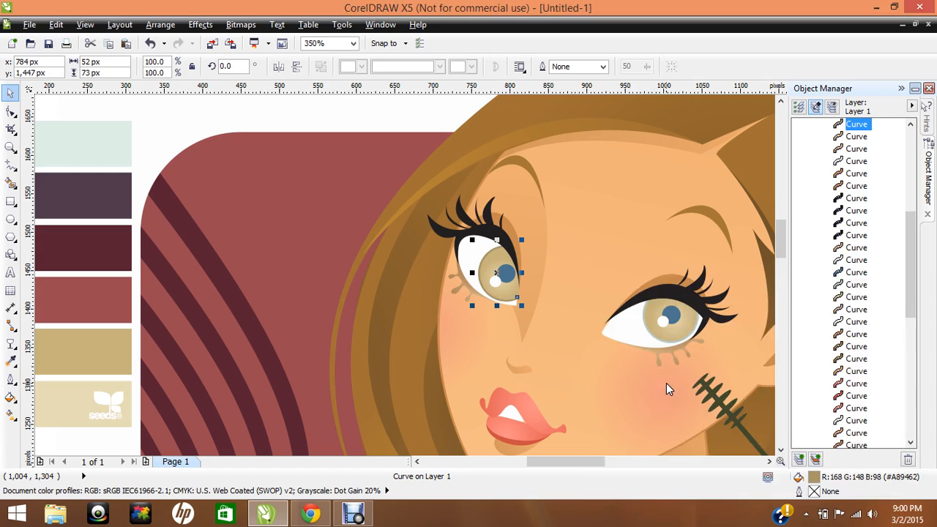
- Fill the rim shape behind the right iris with the tan R 168, G 148, B 98 sampled from the left iris's rim
click(648, 336)
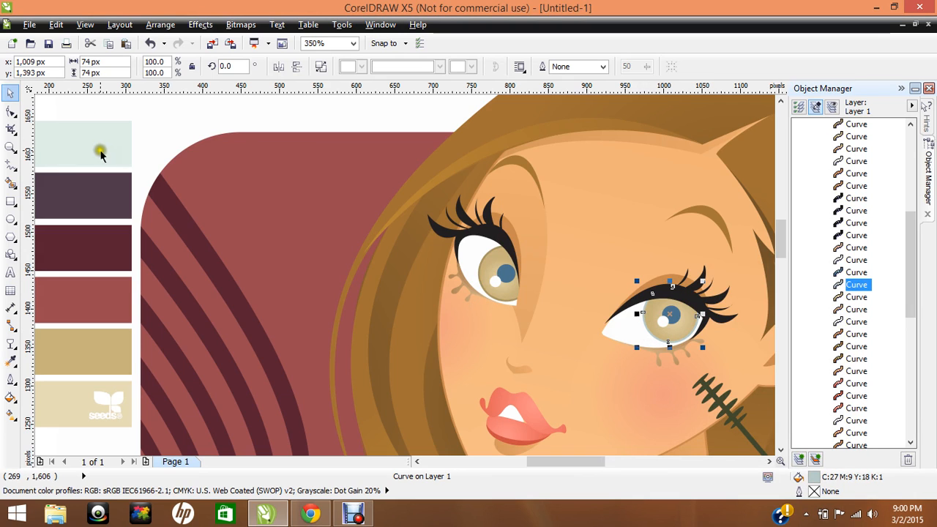
click(10, 146)
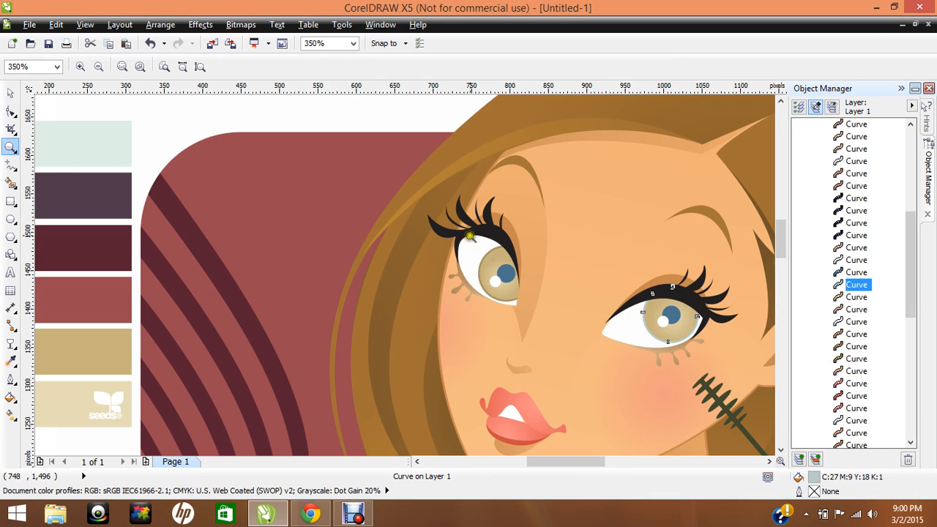
drag(471, 235, 681, 392)
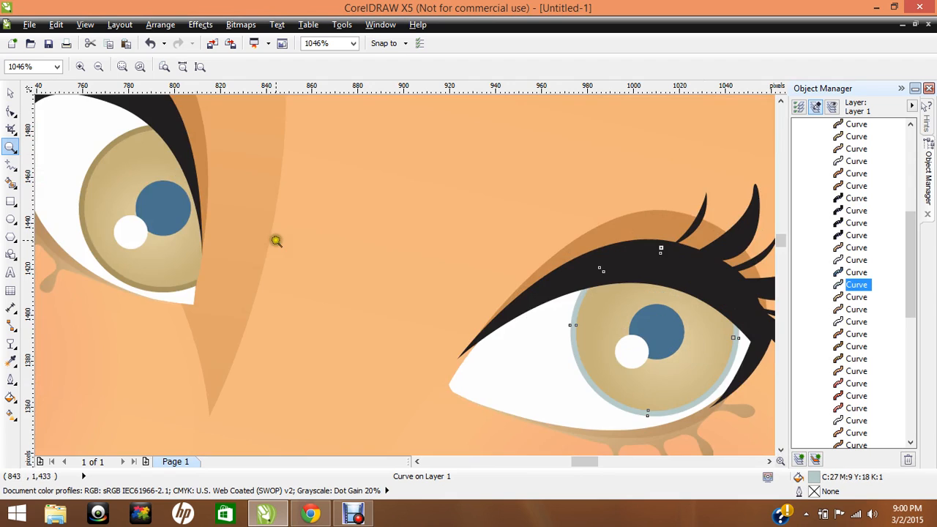
click(10, 93)
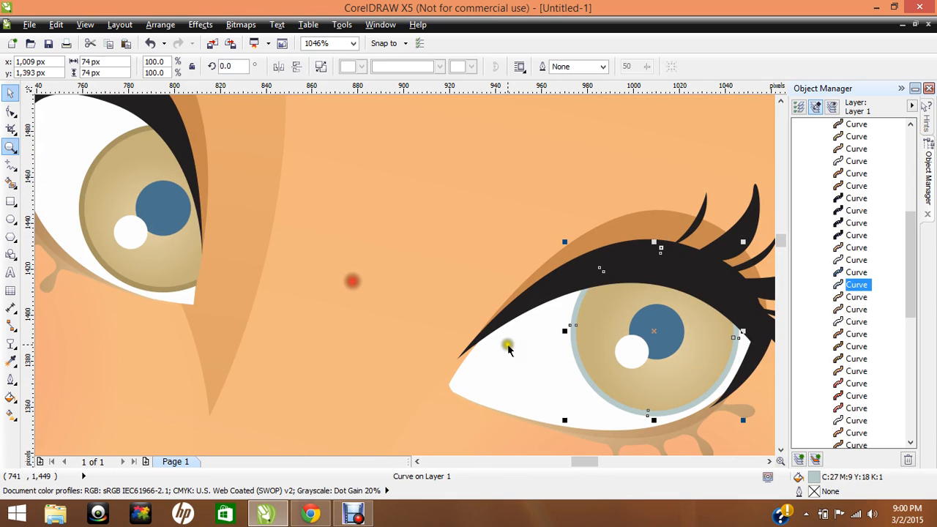
double_click(813, 479)
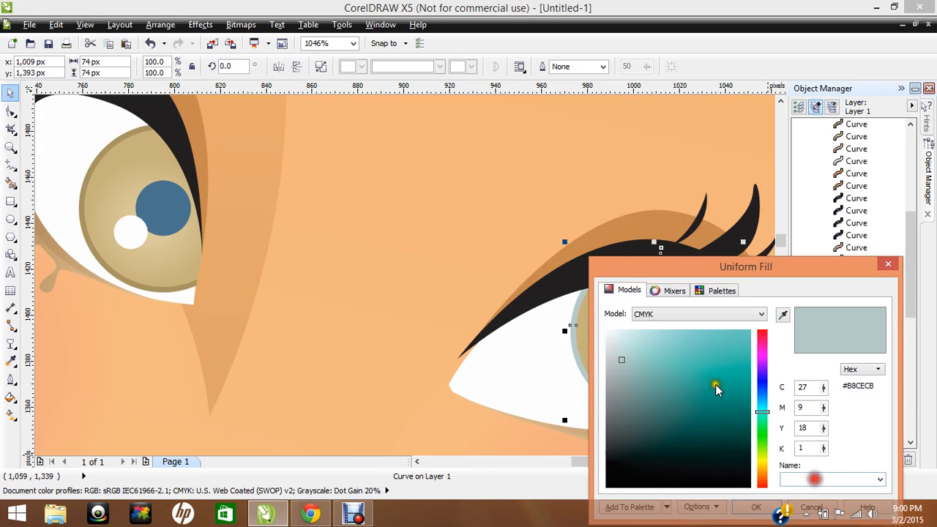
click(782, 314)
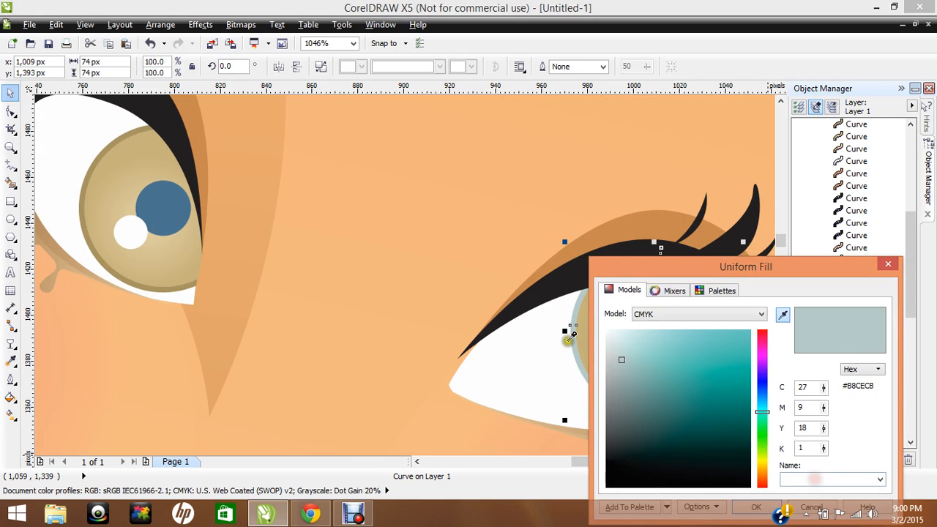
click(87, 192)
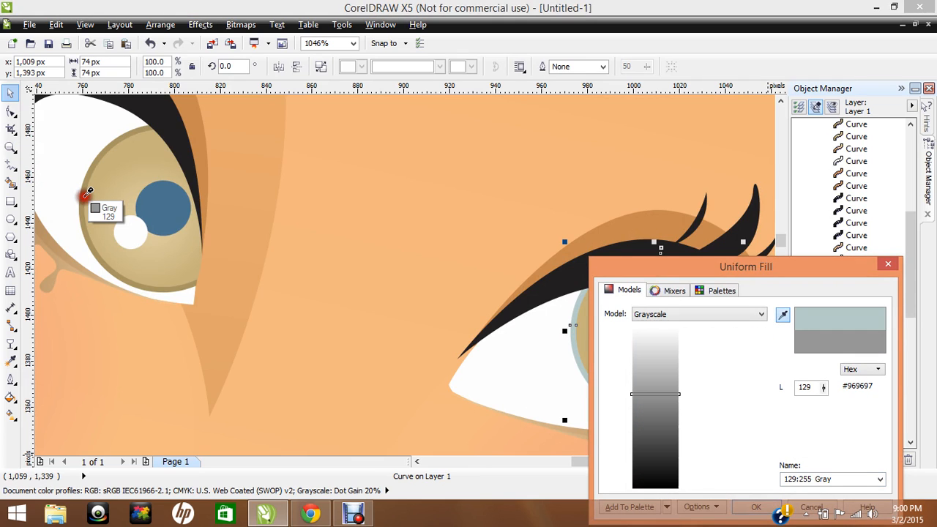
click(102, 152)
key(Return)
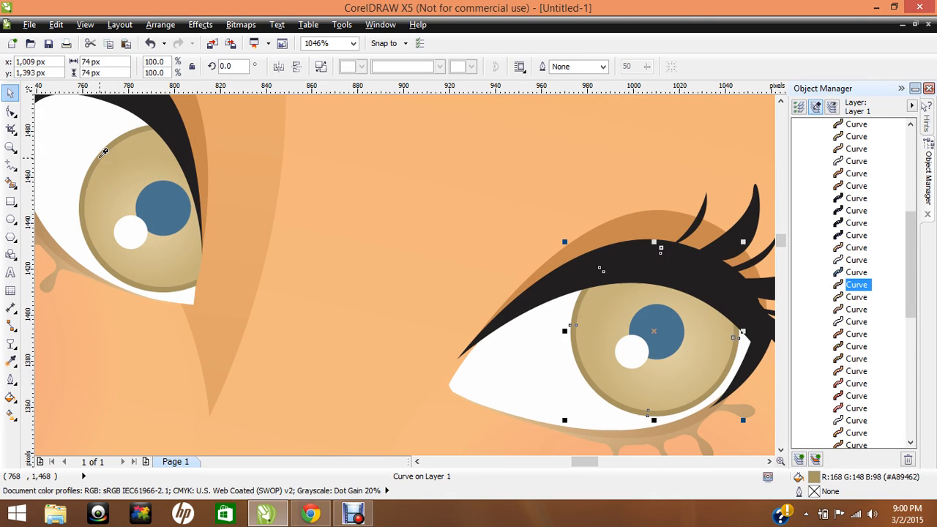
- Recolour both blue pupils together with a dark brown of R 120, G 103, B 61, starting from the sampled rim colour
click(169, 203)
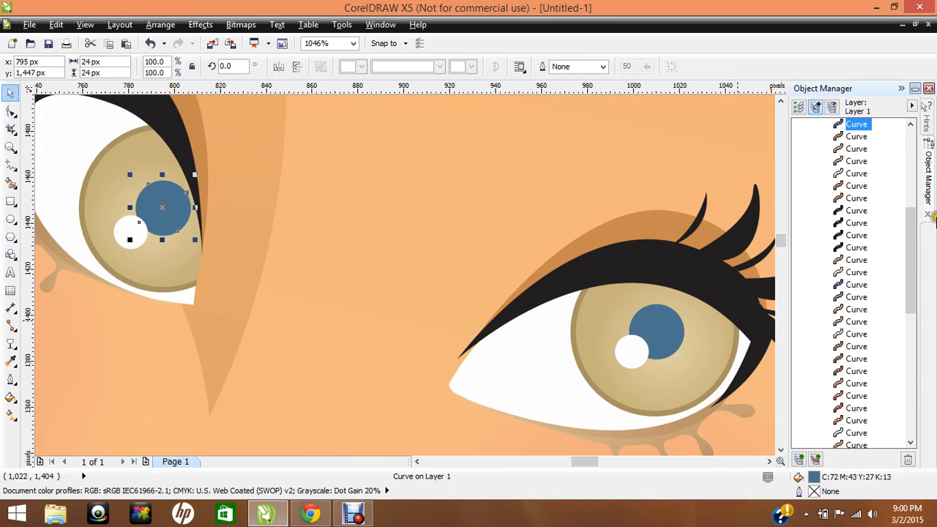
drag(913, 261, 915, 231)
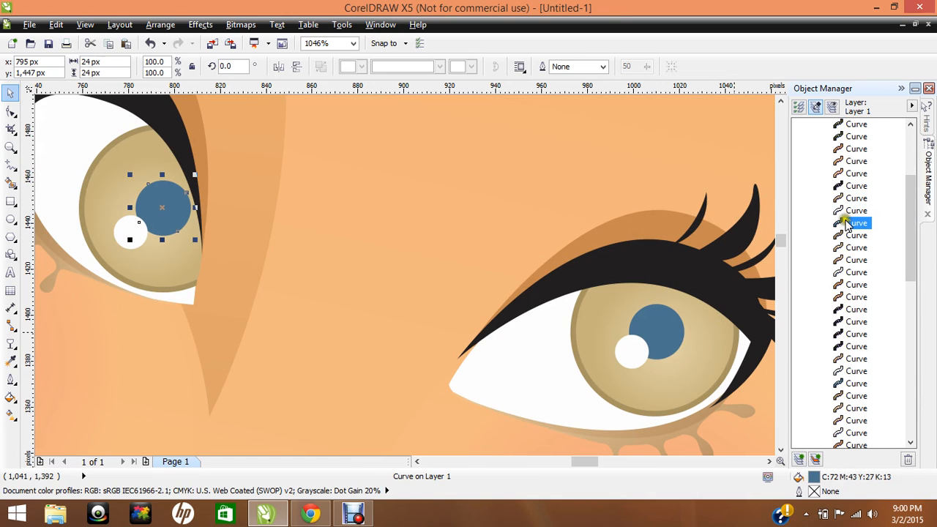
ctrl+click(852, 386)
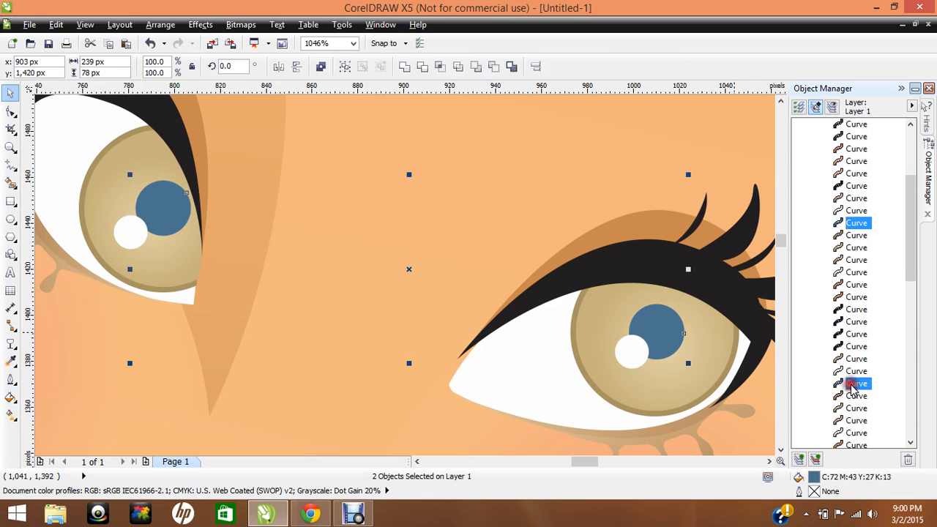
double_click(816, 477)
click(782, 314)
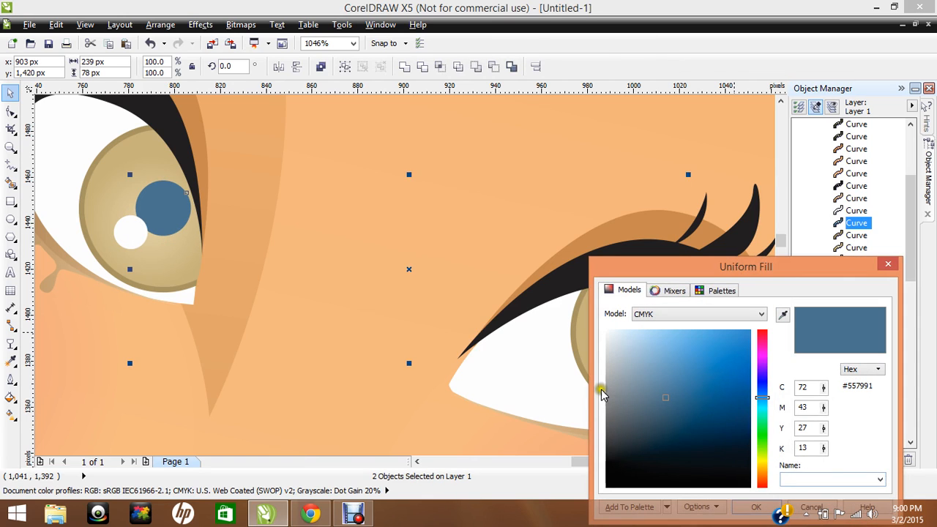
click(86, 235)
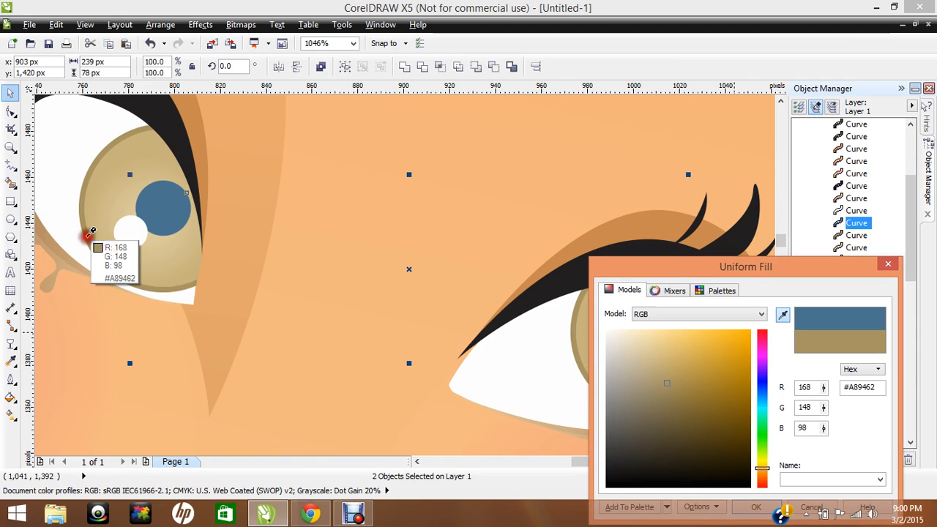
click(677, 414)
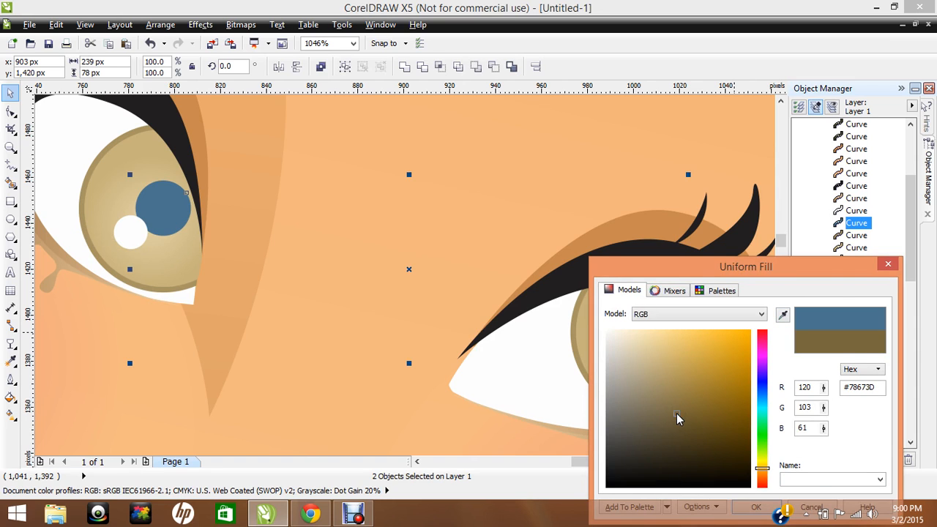
key(Return)
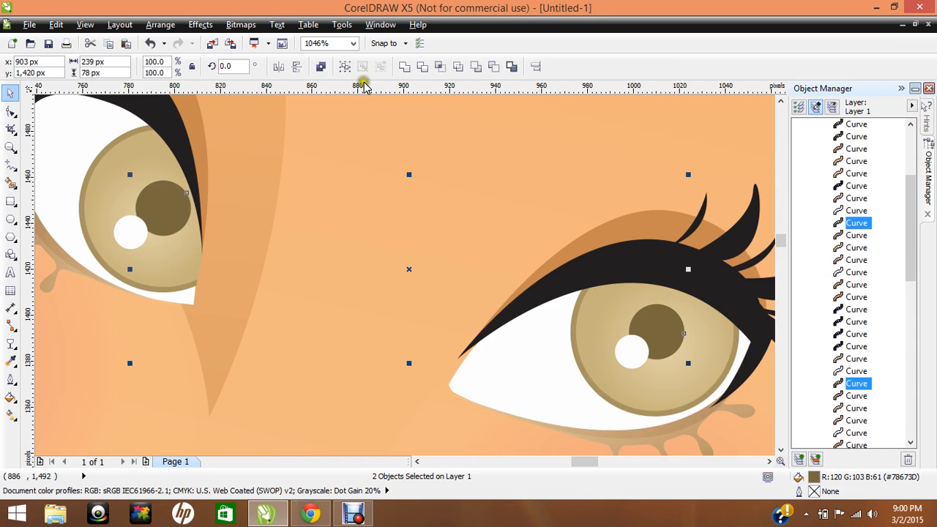
- Try to fill the right eye's lower lid shape with the brown of its upper eyelid while the Attributes Eyedropper is active
click(353, 43)
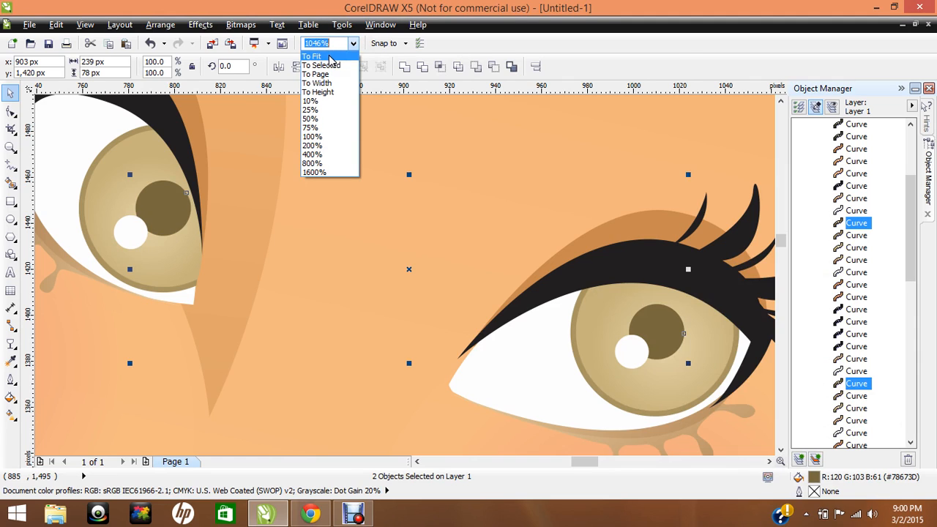
click(686, 429)
click(682, 429)
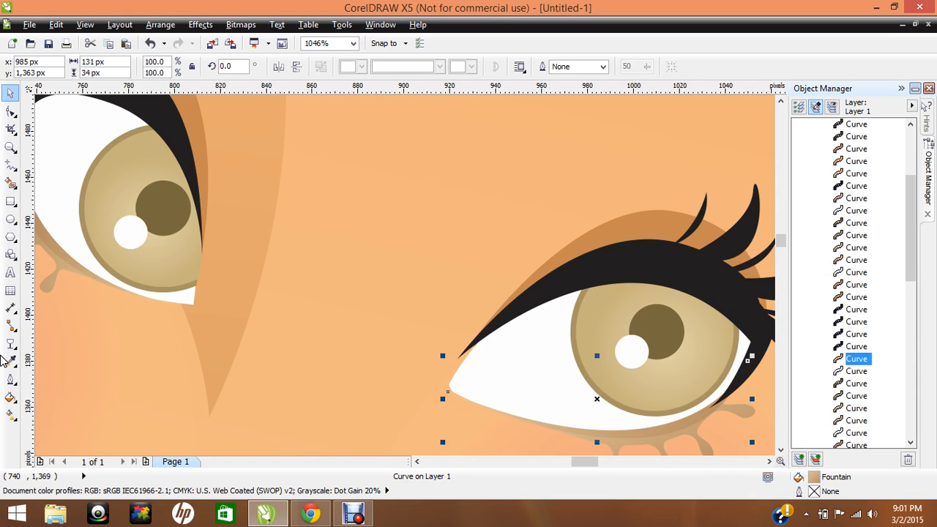
click(11, 359)
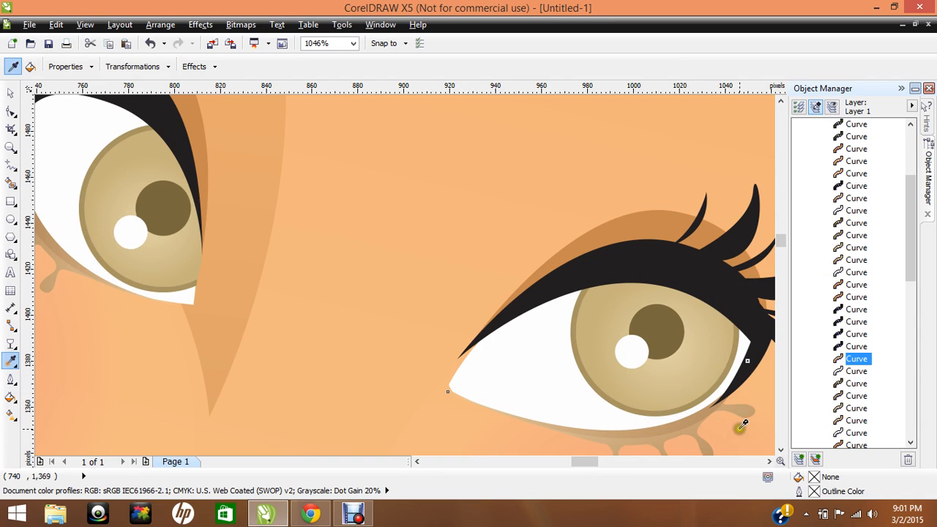
double_click(815, 480)
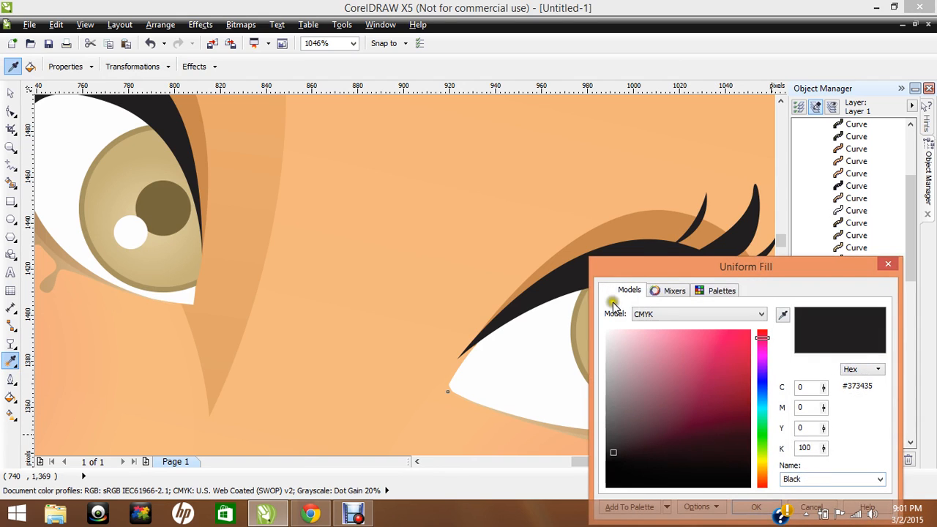
click(596, 235)
key(Return)
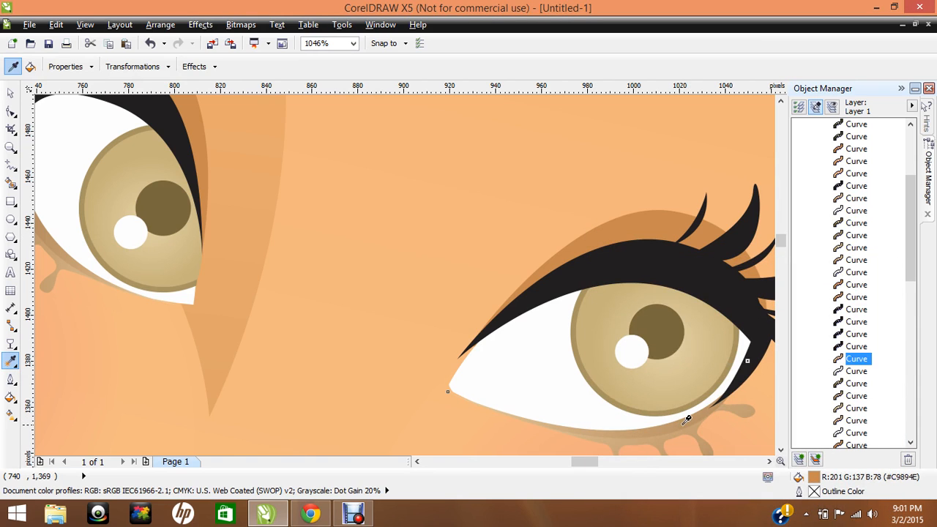
- Give the right eye's lower lid shape a uniform fill of R 201, G 137, B 78 sampled from the upper eyelid shadow
click(11, 92)
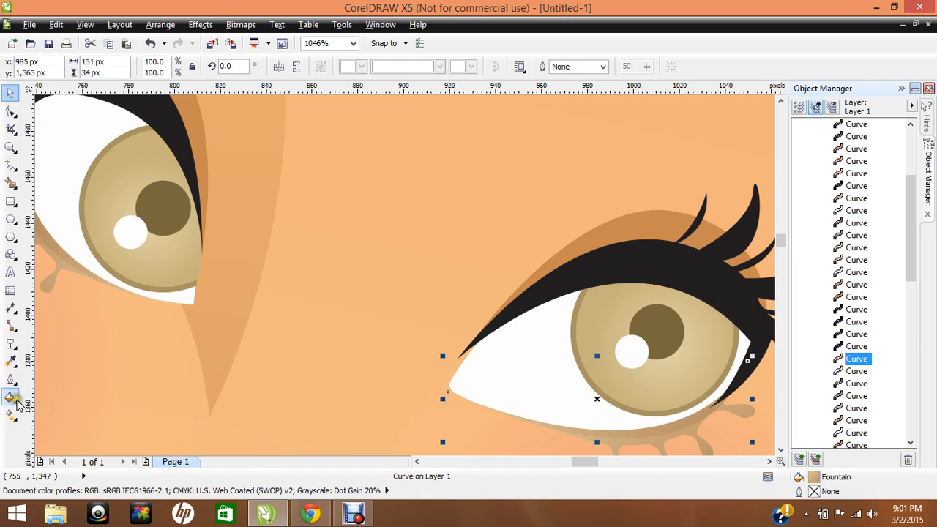
click(16, 399)
click(48, 299)
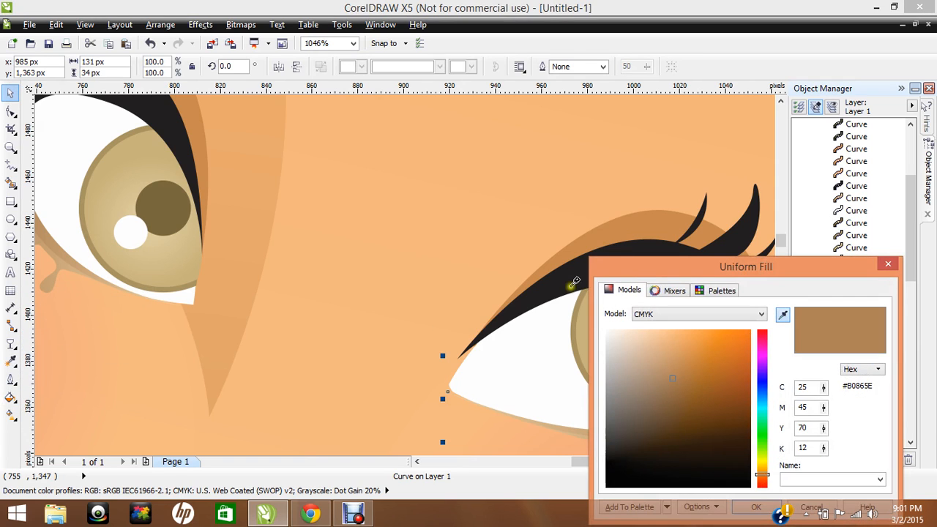
click(590, 234)
key(Return)
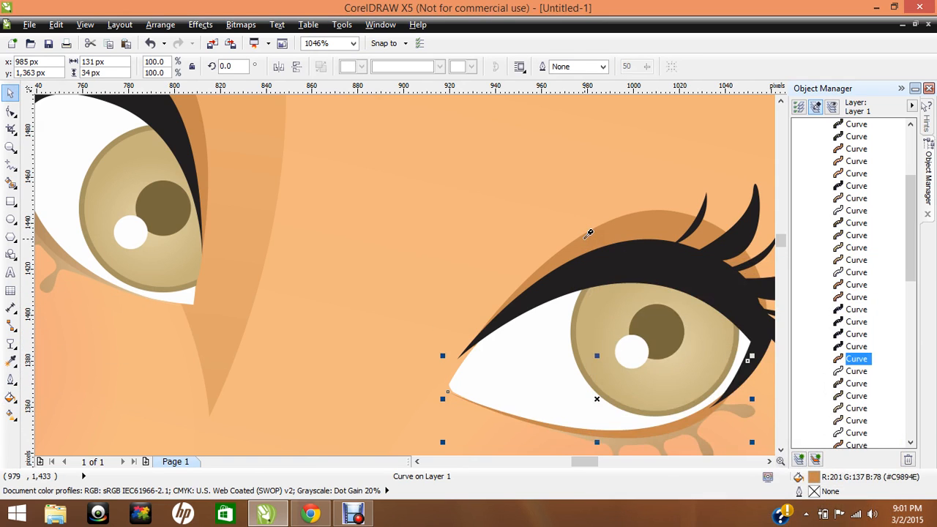
- Replace the fountain fill of the right eye's lower lashes with a uniform dark grey of C 65, M 58, Y 57, K 36
click(657, 445)
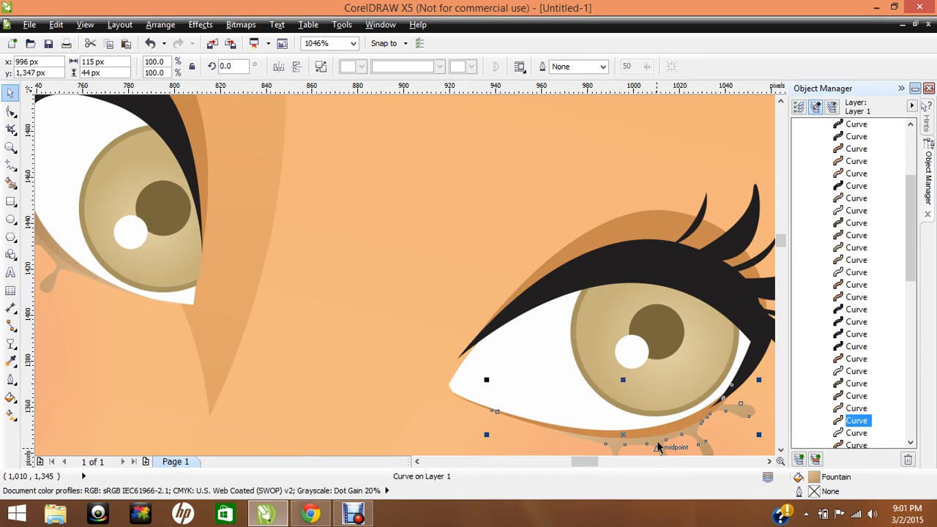
click(9, 397)
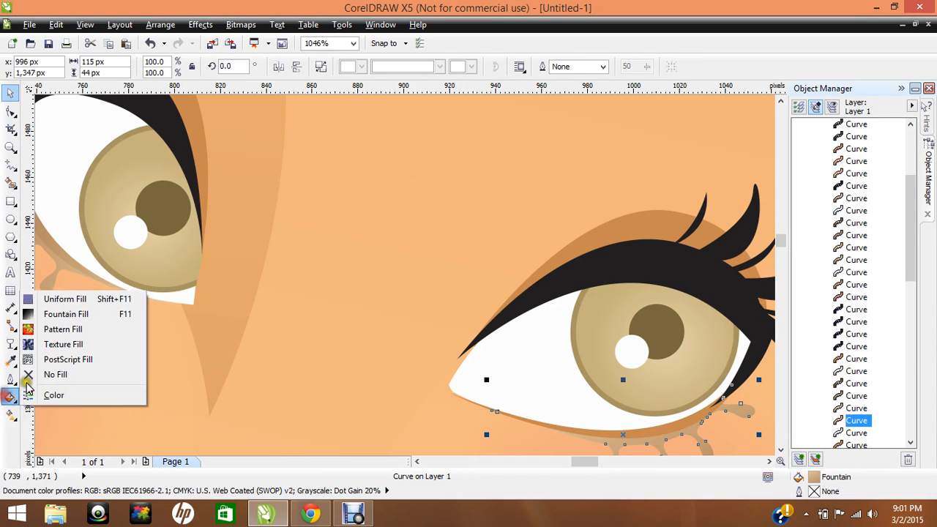
click(66, 299)
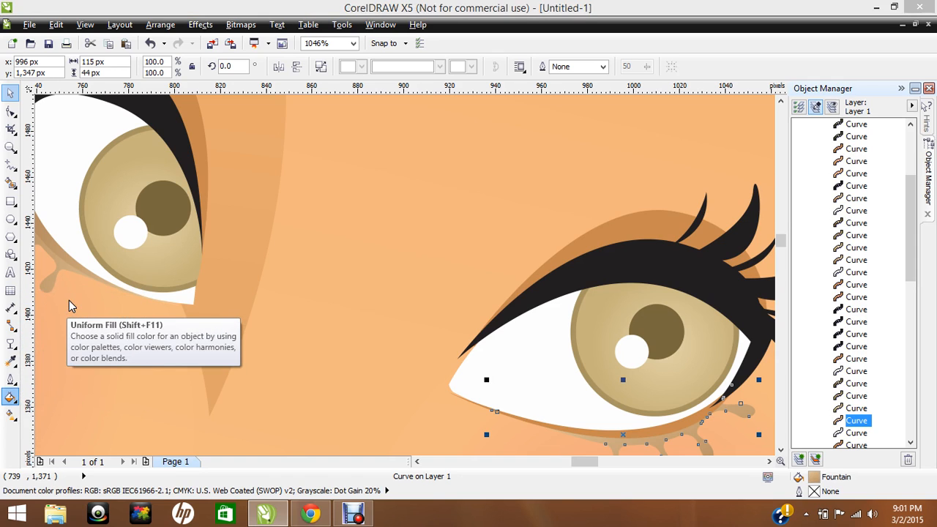
click(783, 314)
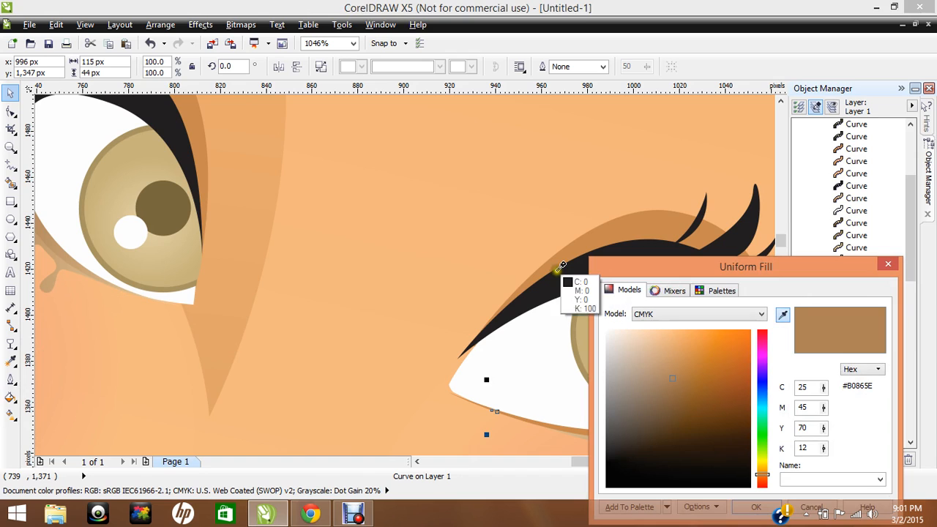
click(568, 279)
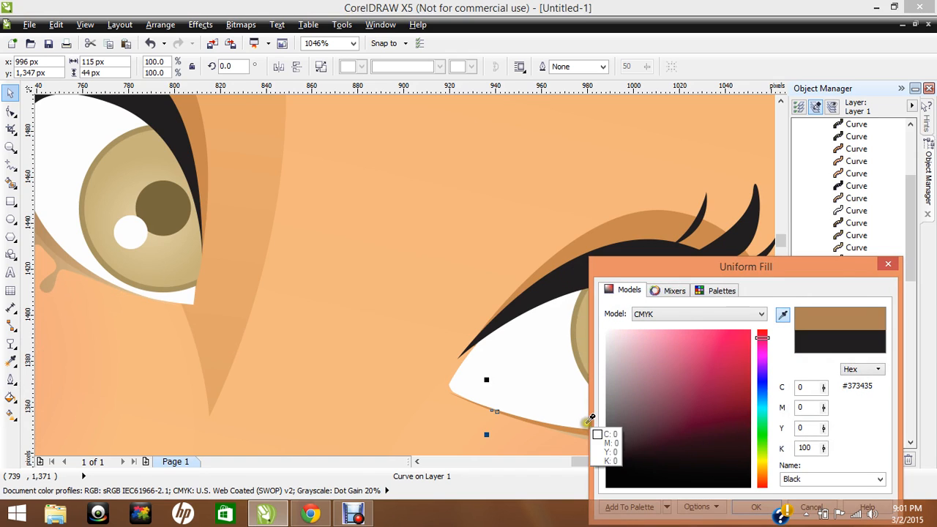
click(606, 435)
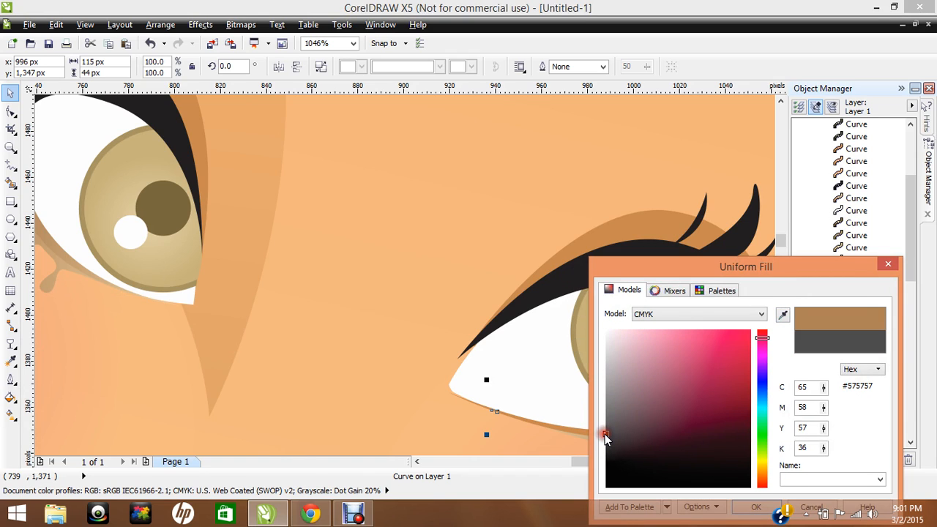
key(Return)
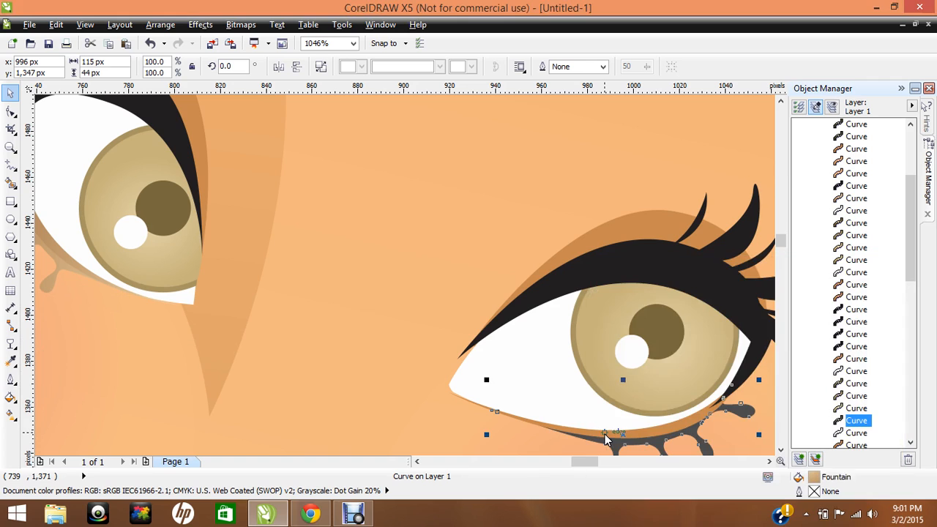
- Copy the right lower lid's brown fill onto the left eye's lower lid shape with the Attributes Eyedropper
click(781, 451)
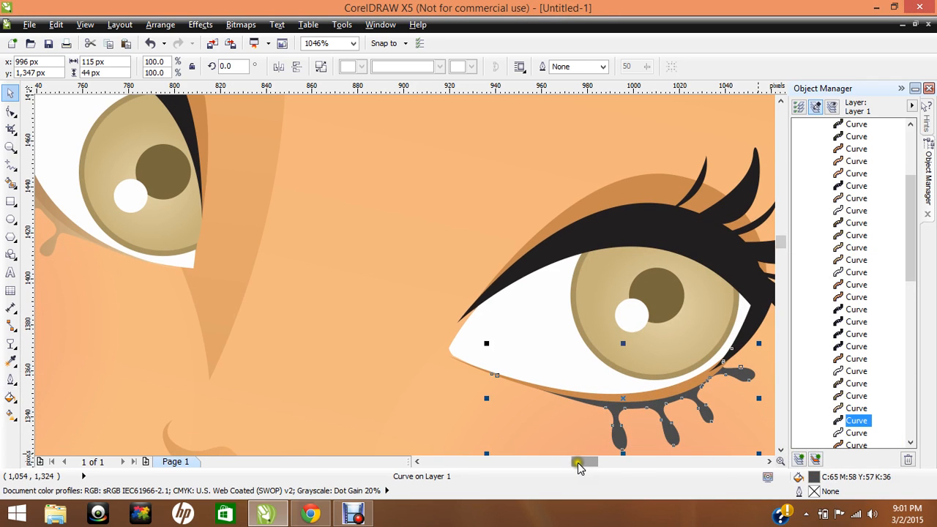
drag(579, 463, 577, 464)
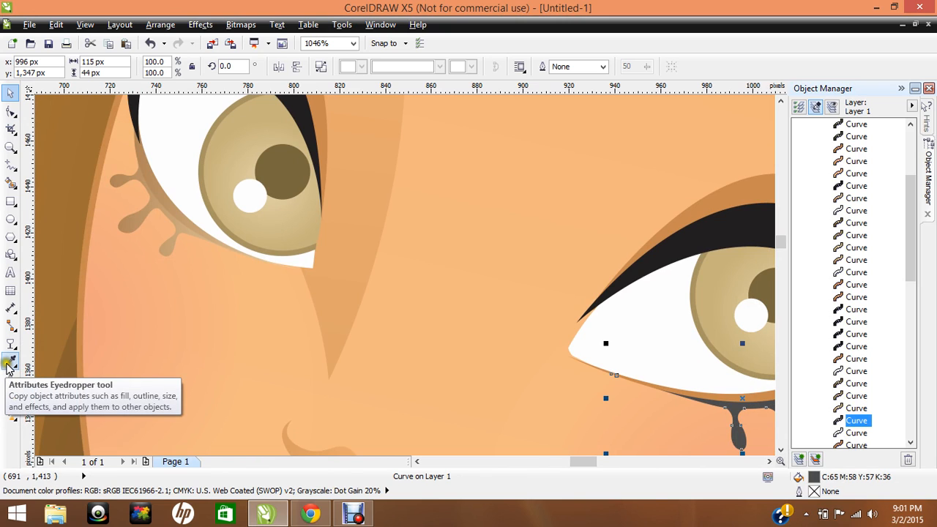
click(9, 363)
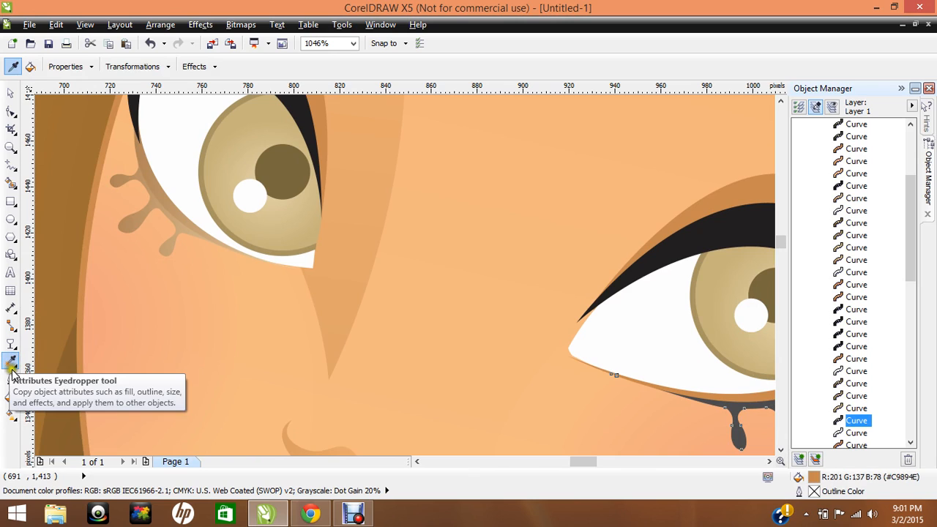
click(756, 395)
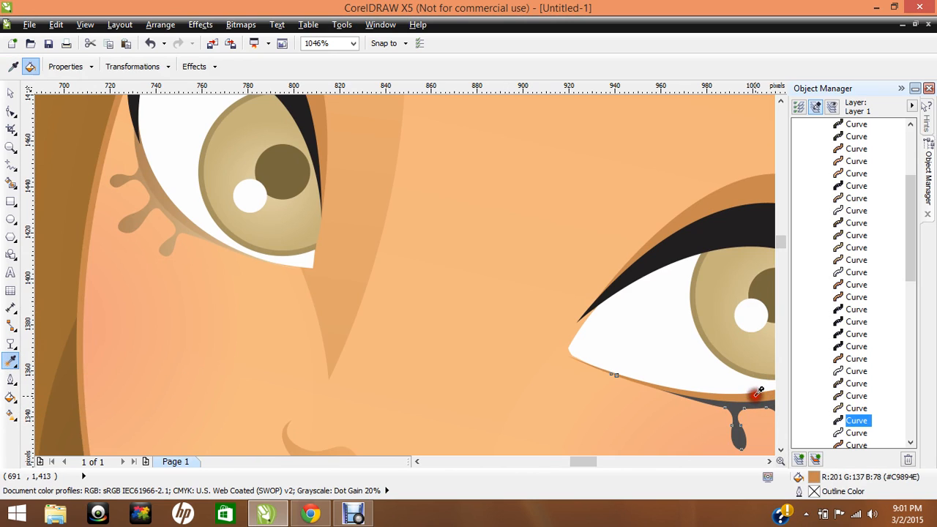
click(154, 189)
click(9, 360)
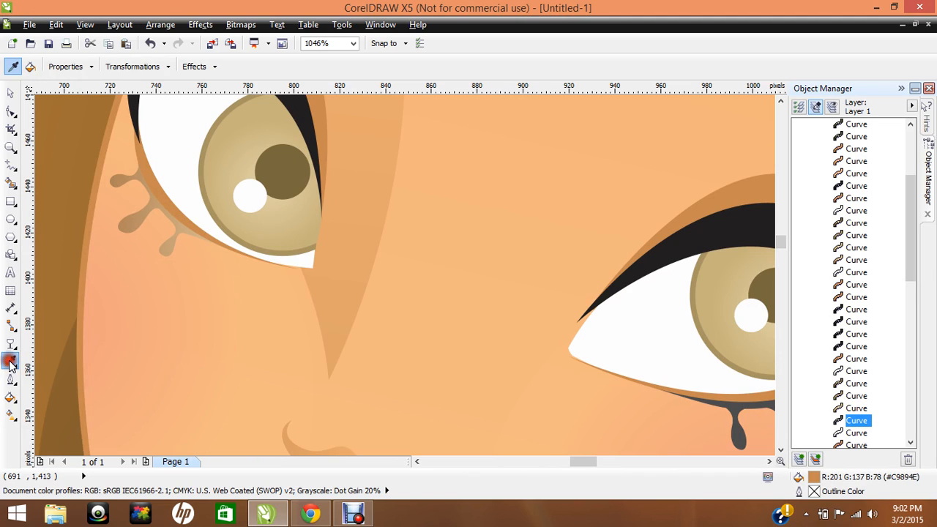
- Copy the right eye's lower-lash dark grey fill onto the left eye's lower lashes with the Attributes Eyedropper, and clear the selection
click(737, 437)
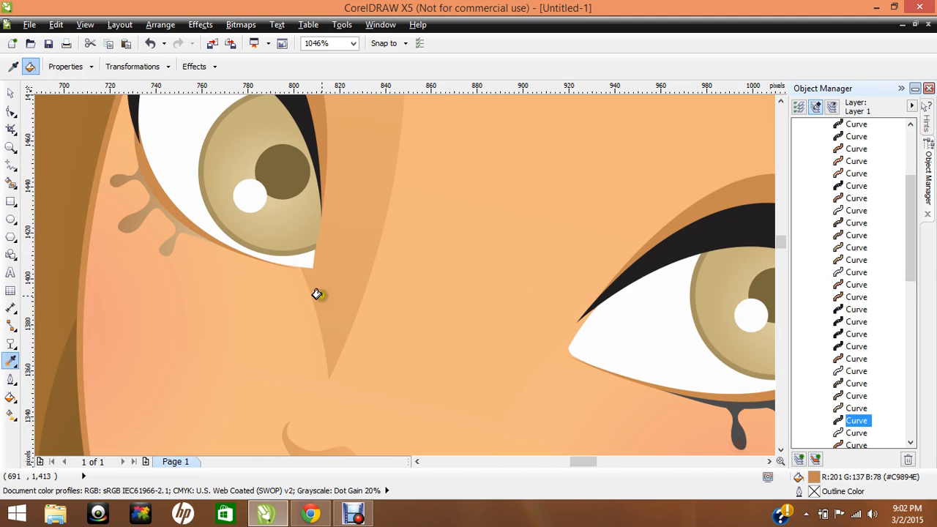
click(124, 222)
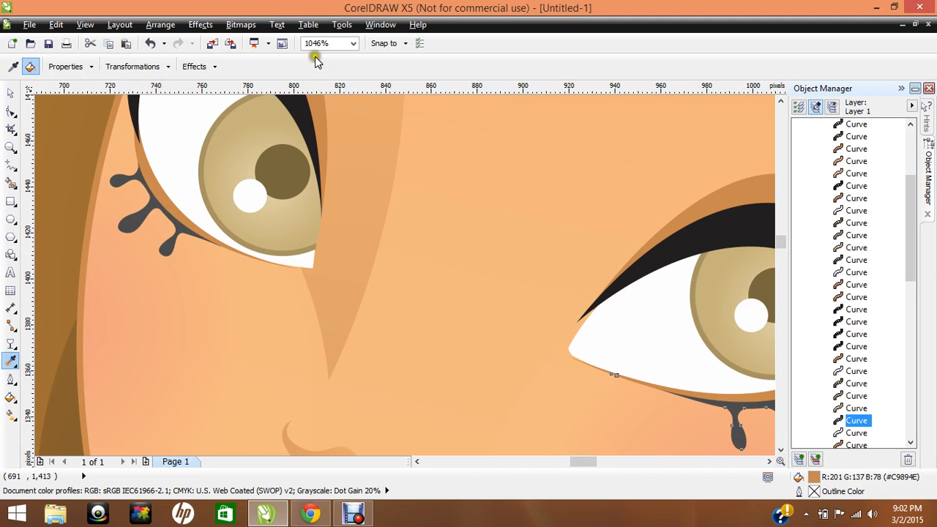
click(353, 44)
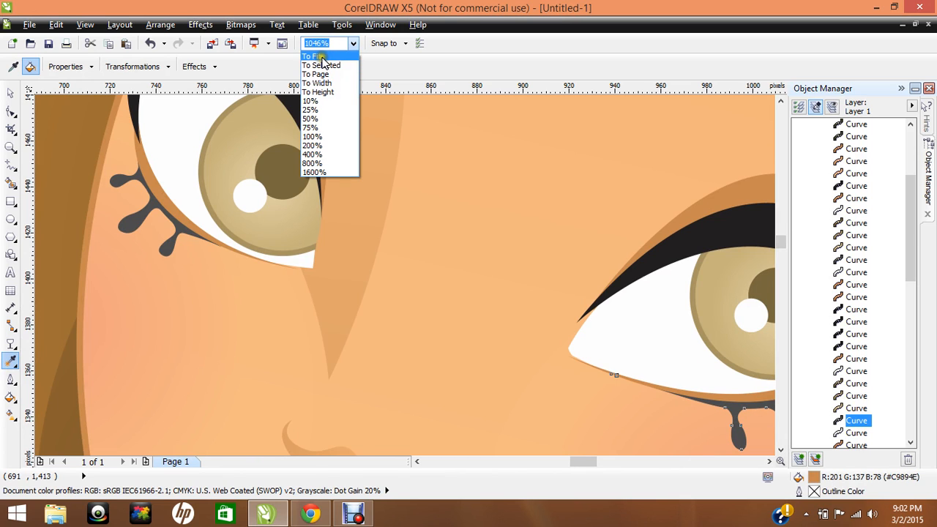
click(324, 59)
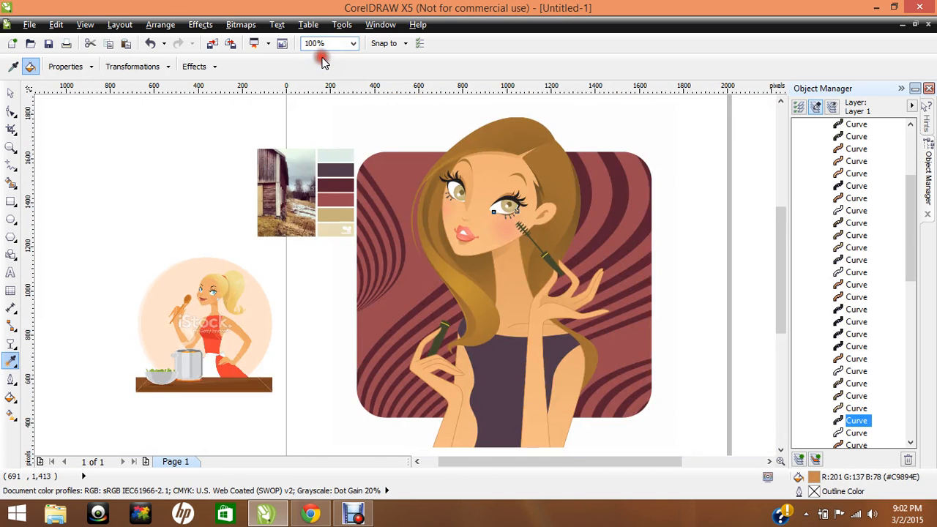
click(11, 93)
click(73, 138)
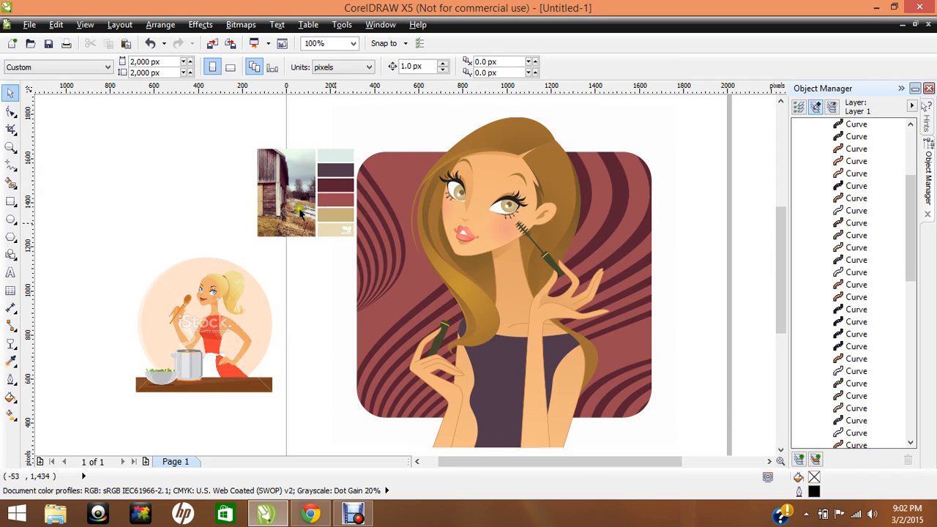
- Fill the mascara wand's brush and rod with the dark grey C 65, M 58, Y 57, K 36 sampled from the right eye's lower lashes
click(7, 146)
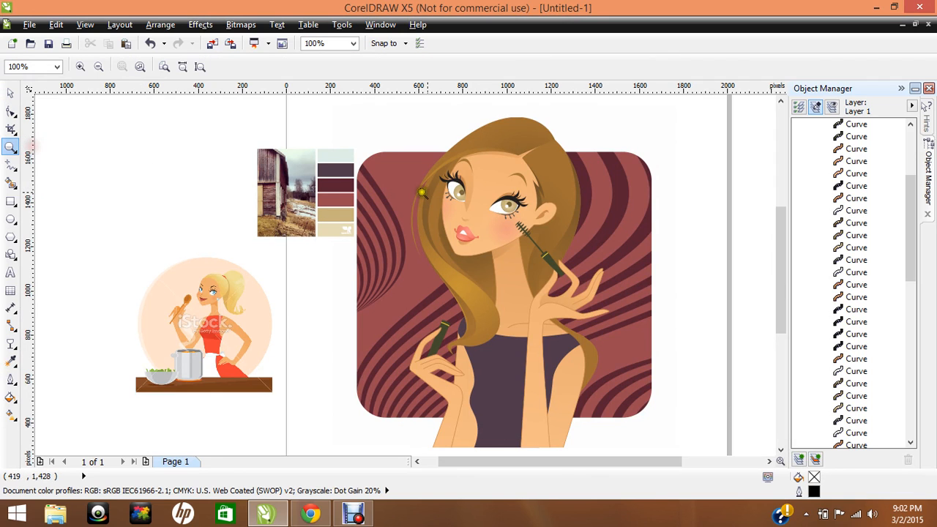
drag(433, 176, 584, 277)
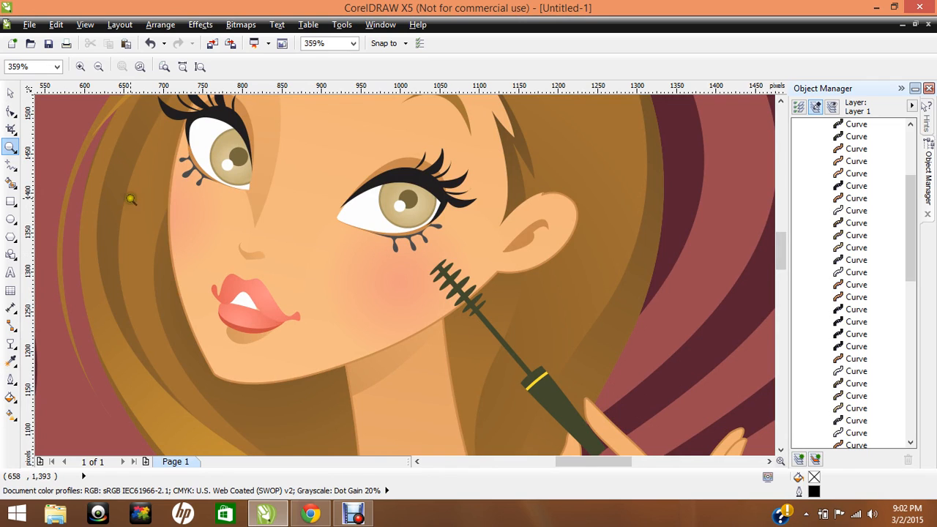
click(10, 92)
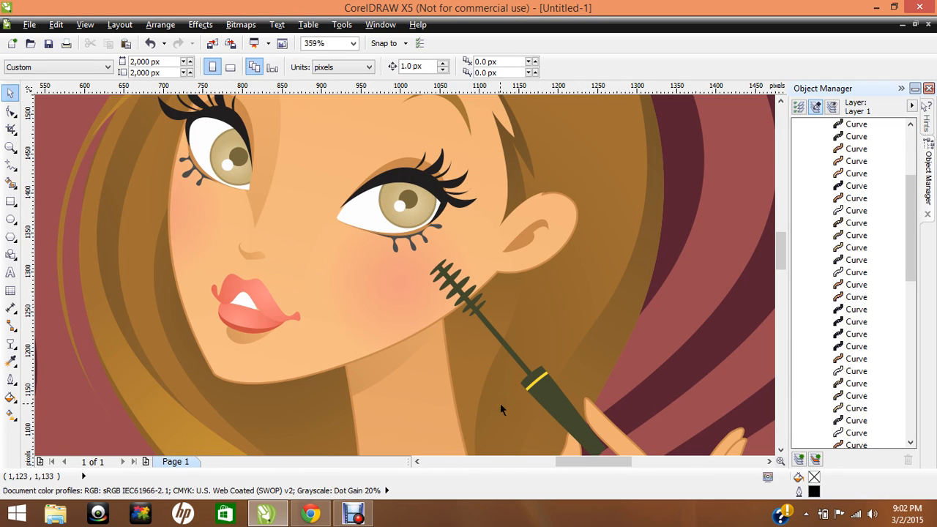
click(501, 344)
click(395, 255)
click(412, 245)
click(457, 288)
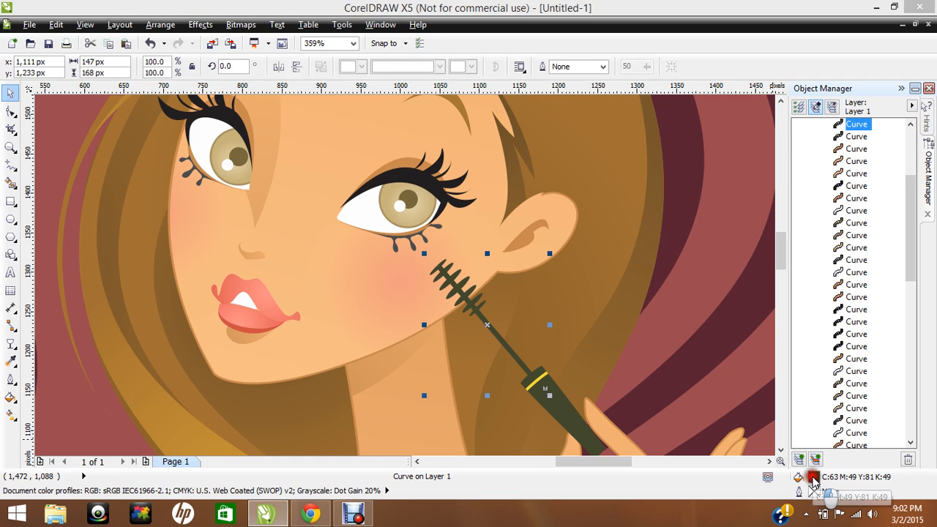
double_click(812, 479)
click(783, 314)
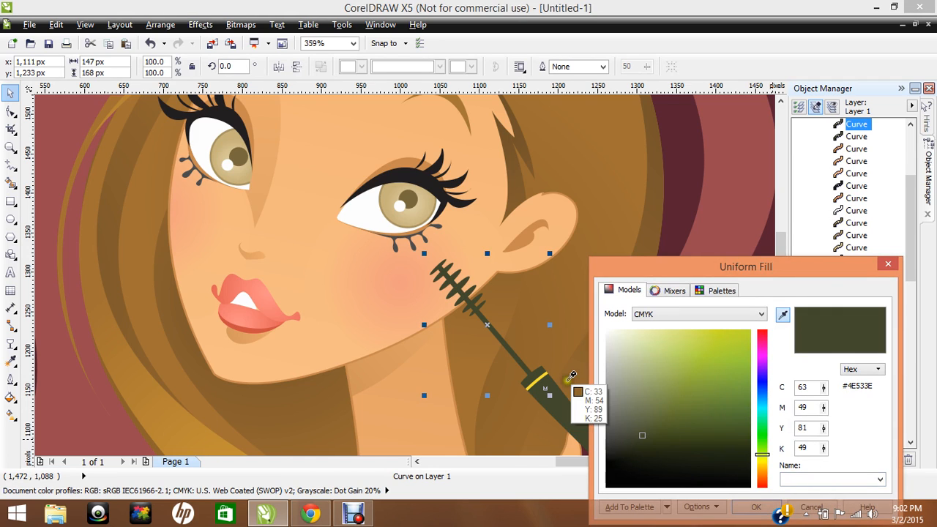
click(412, 244)
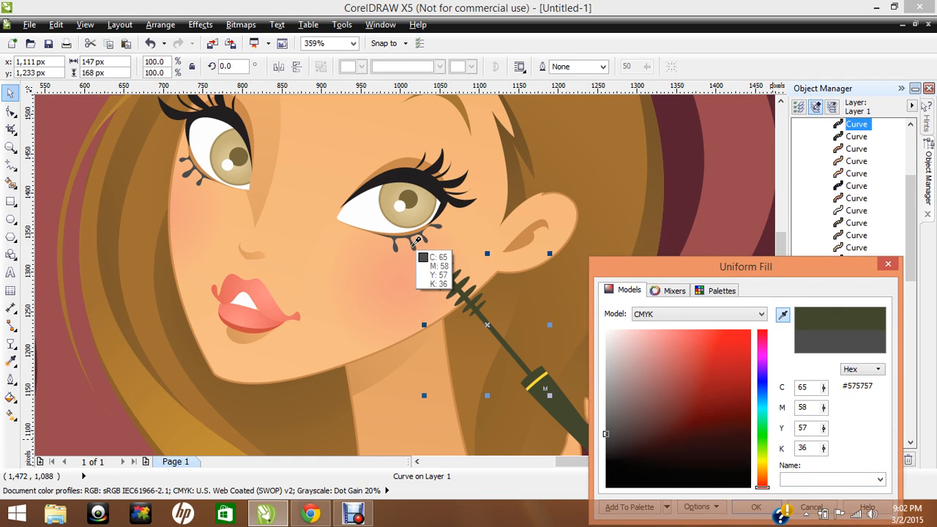
key(Return)
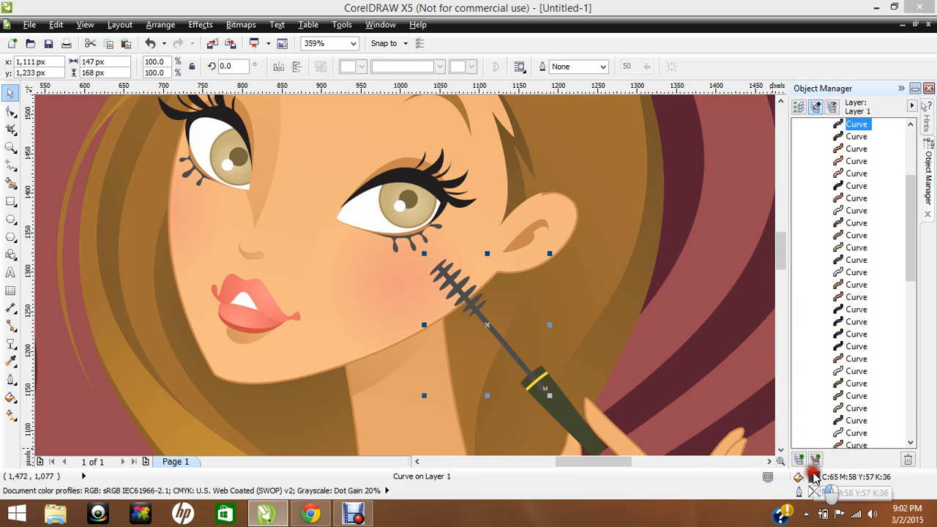
- Set the mascara brush and rod's uniform fill to black, C 0, M 0, Y 0, K 100, sampled from the right eye's upper lashes
double_click(815, 477)
click(783, 314)
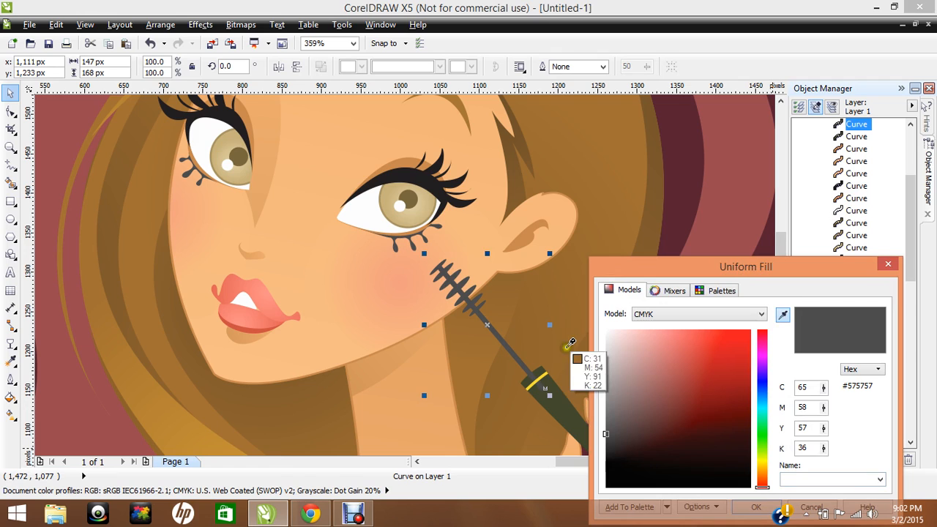
click(419, 175)
key(Return)
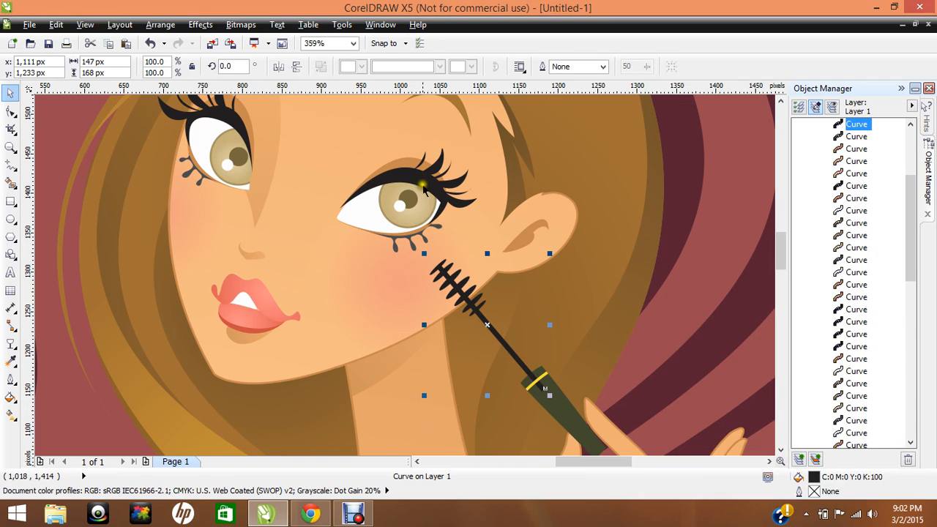
- Recolour the left eye's lower lashes black, C 0, M 0, Y 0, K 100, sampled from the mascara brush
click(199, 186)
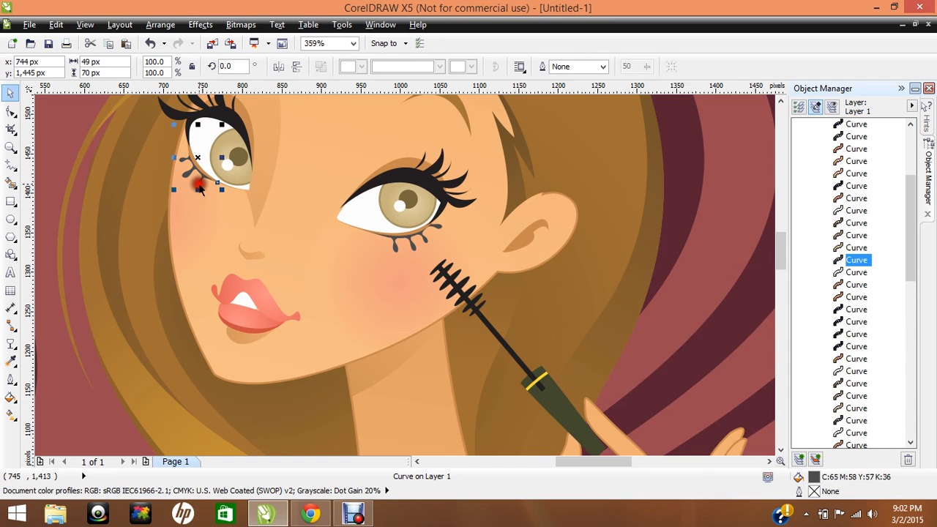
double_click(815, 477)
double_click(817, 477)
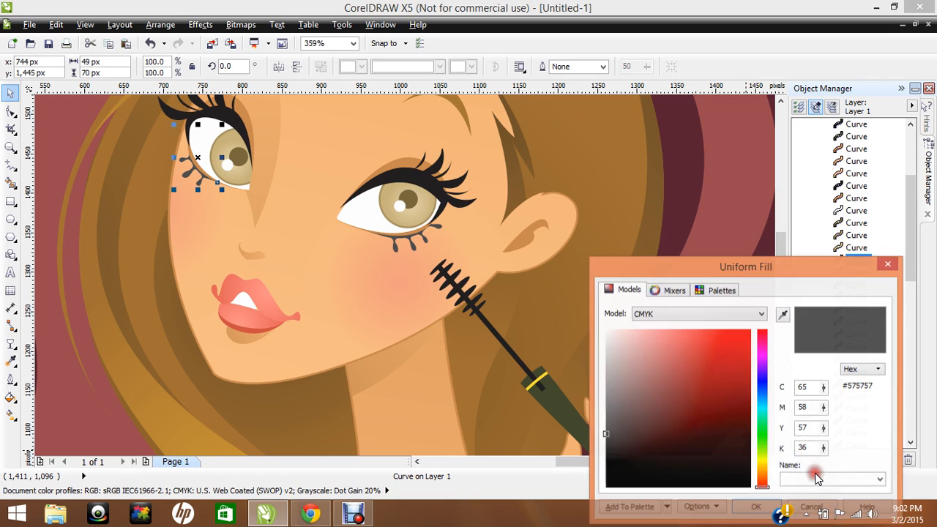
click(783, 315)
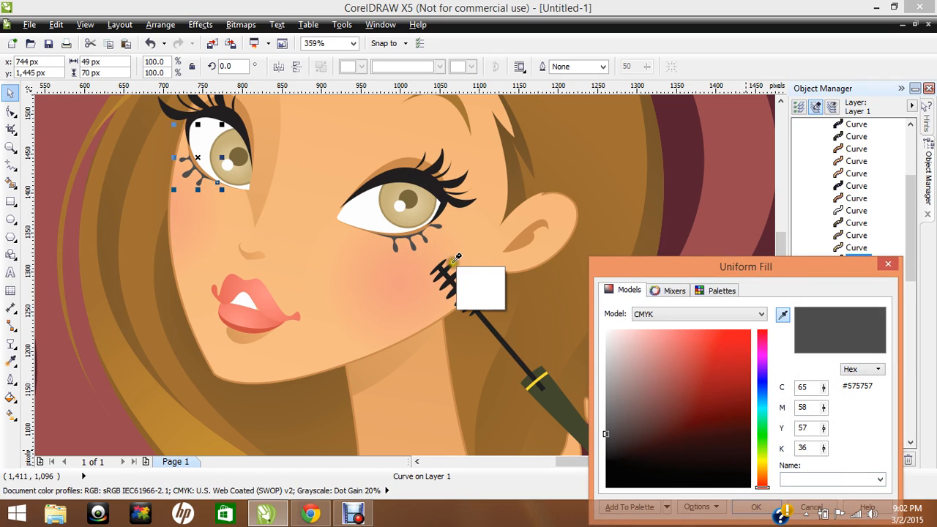
click(462, 285)
key(Return)
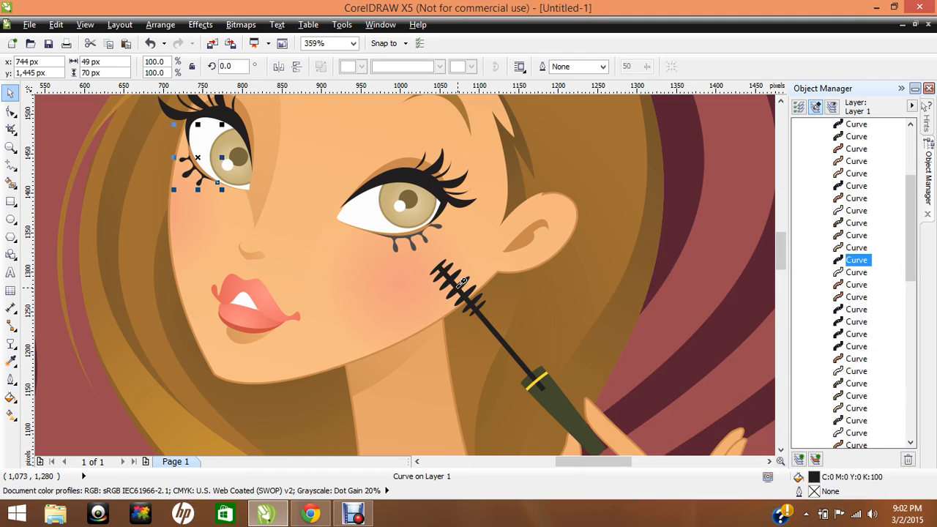
- Recolour the right eye's lower lashes black, C 0, M 0, Y 0, K 100, sampled from the upper lashes
click(393, 246)
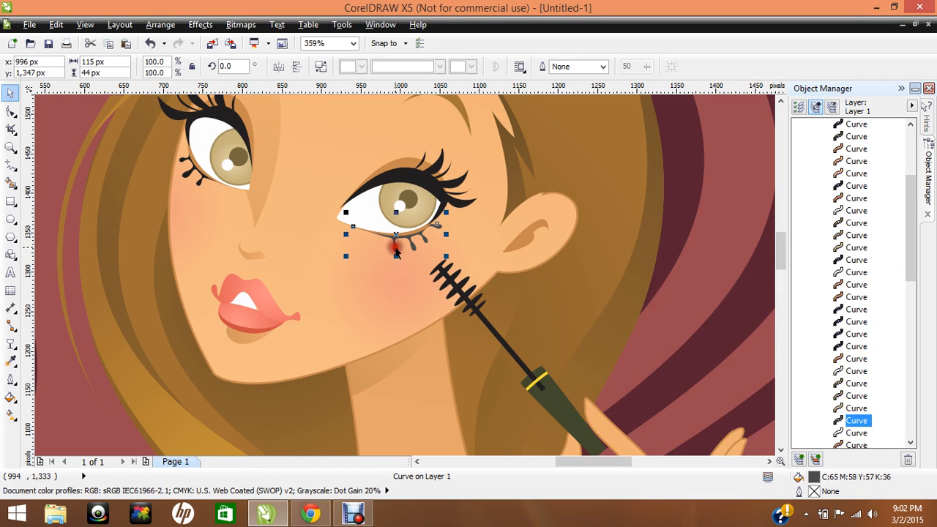
double_click(813, 477)
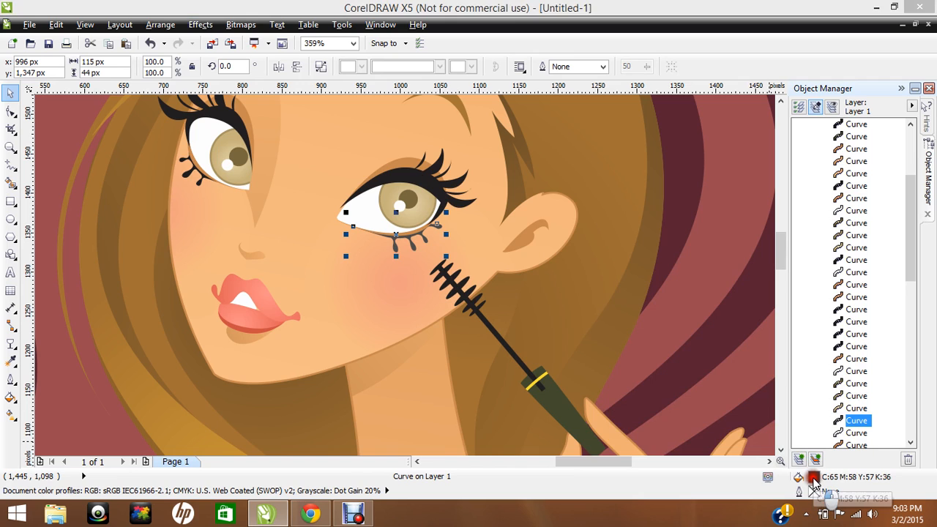
click(783, 314)
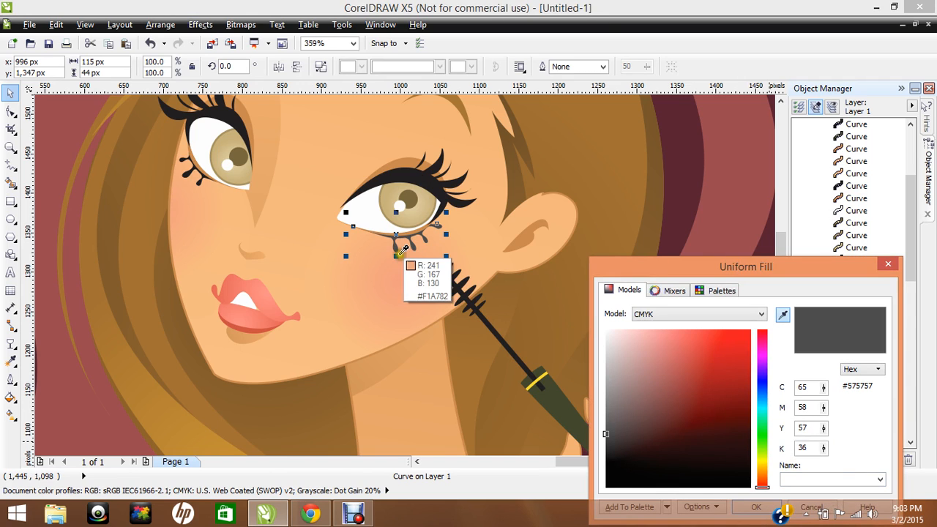
click(438, 179)
key(Return)
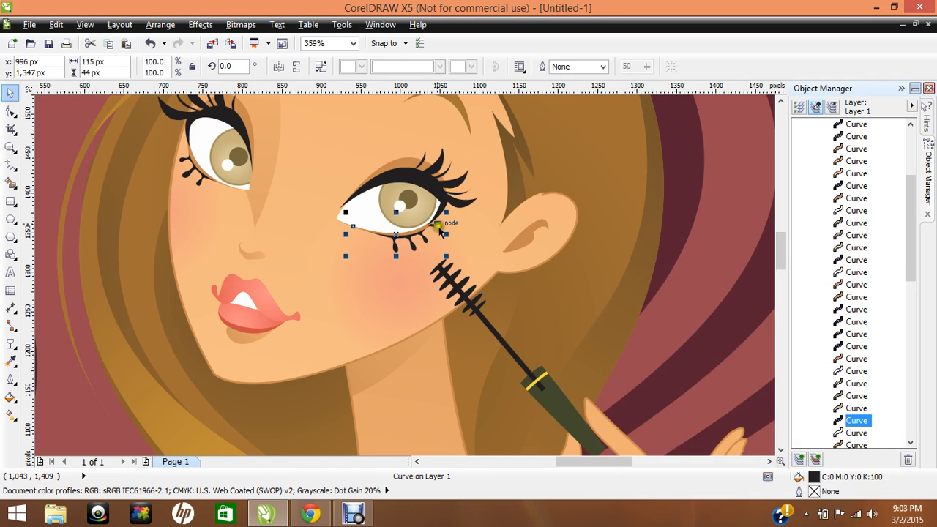
- Change the mascara wand's green handle to a uniform black fill of C 0, M 0, Y 0, K 100 sampled from its brush
click(521, 379)
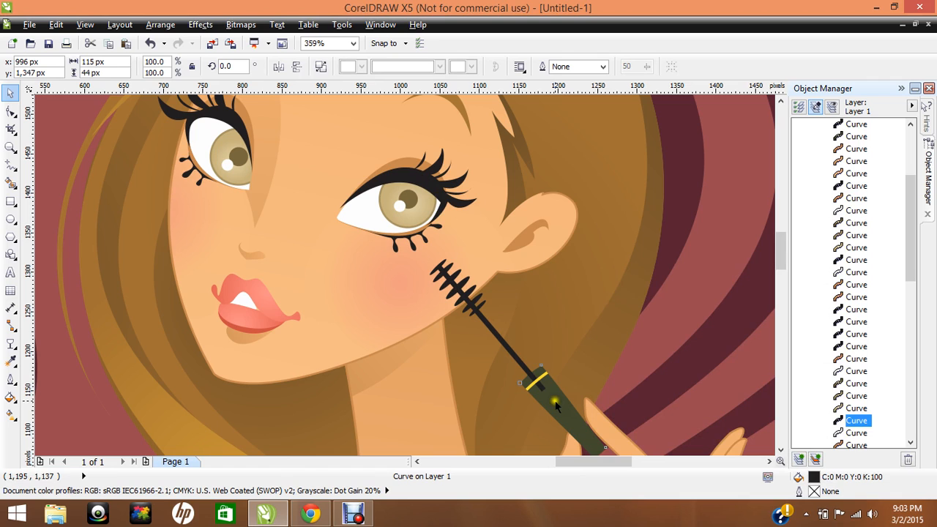
double_click(819, 488)
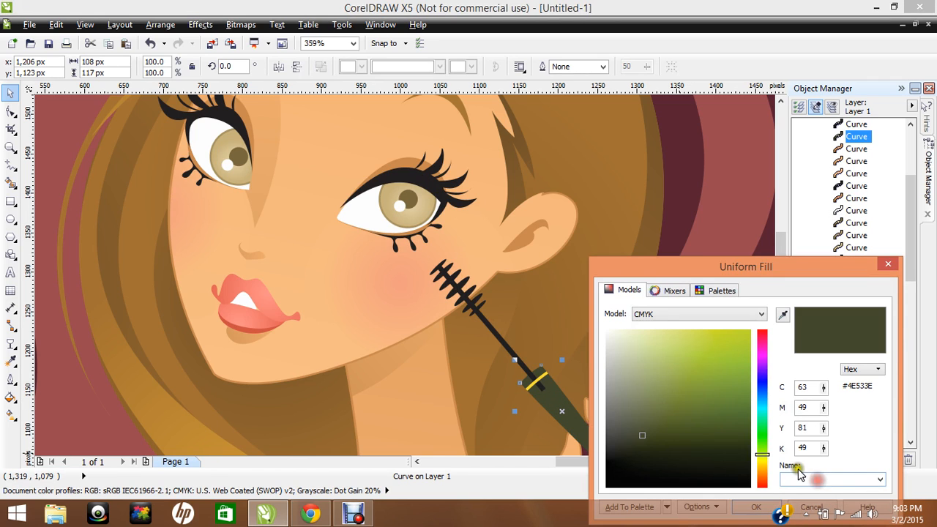
click(508, 333)
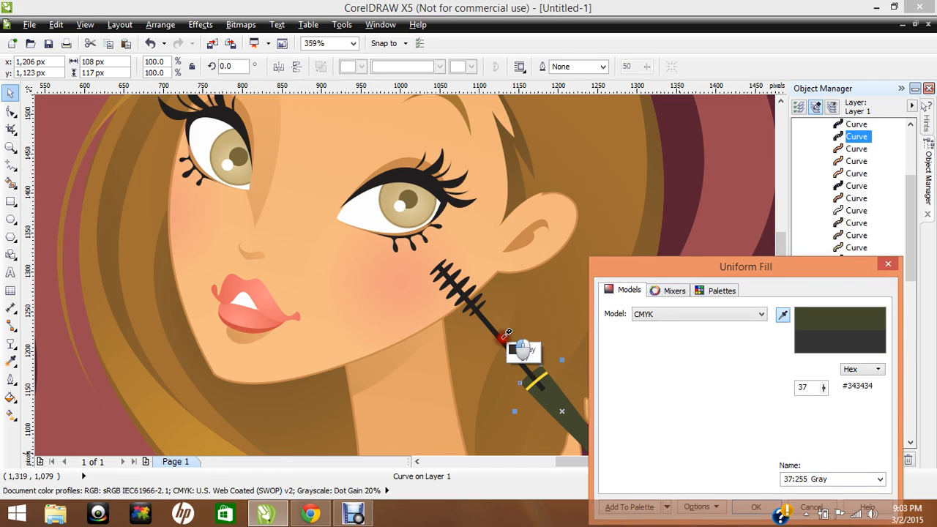
key(Return)
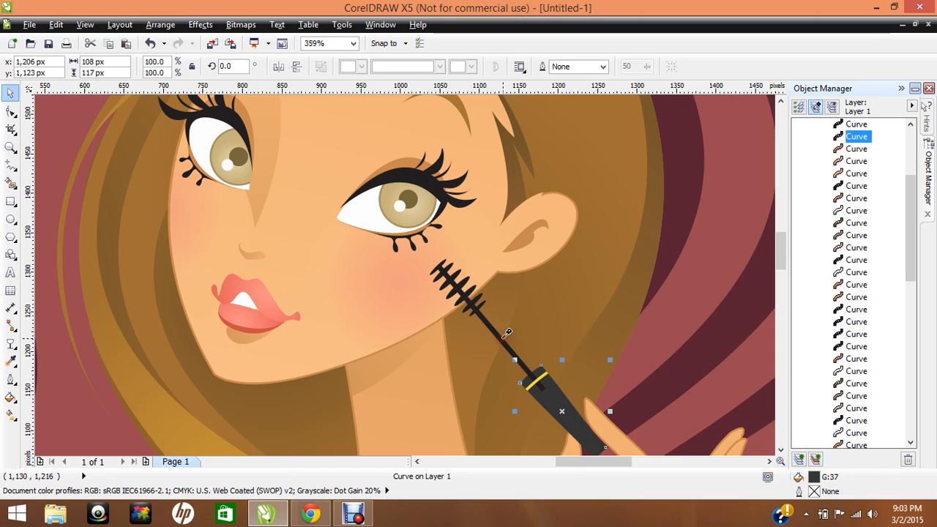
double_click(814, 477)
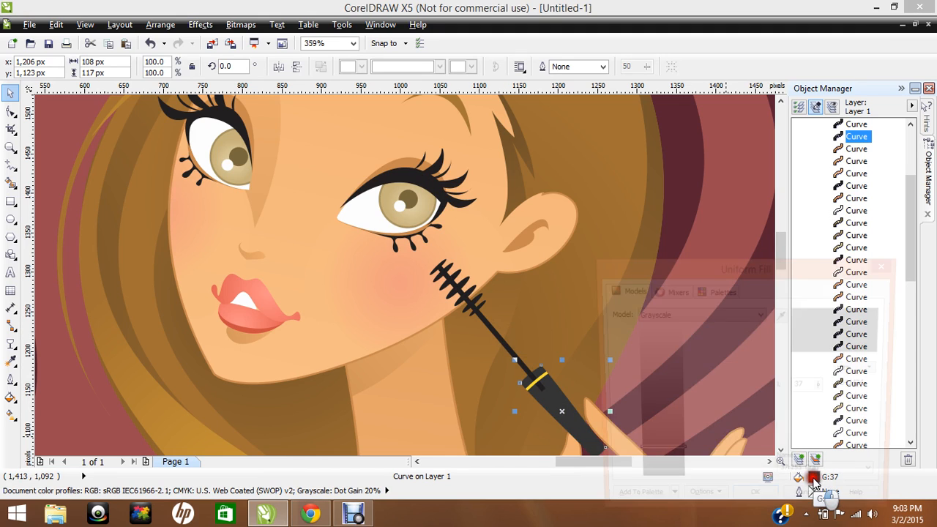
click(451, 279)
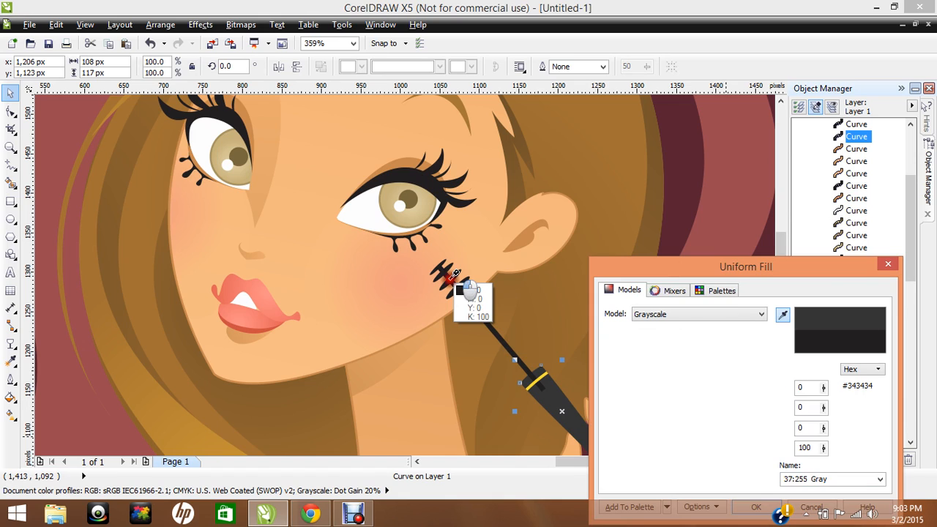
key(Return)
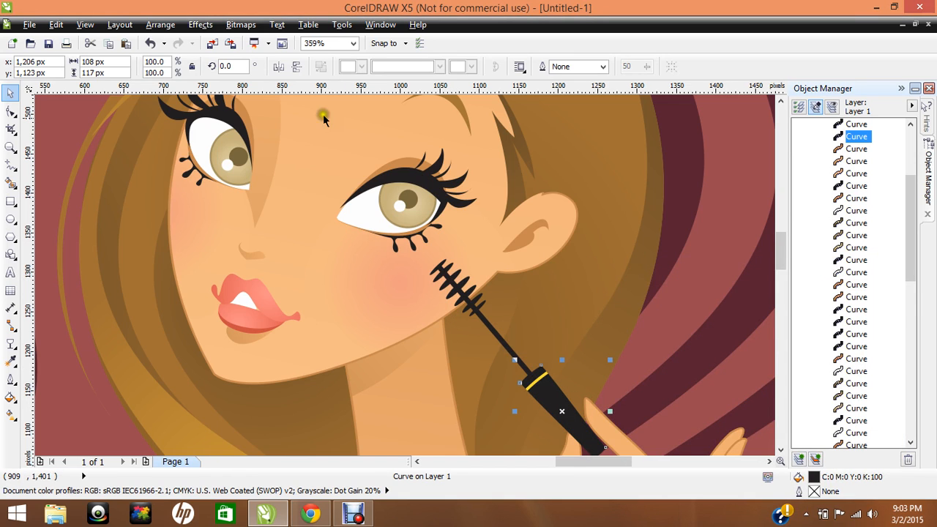
- Move the reference bitmap of the cooking woman next to the illustration, just below the barn photo with the colour palette, and deselect it
click(350, 43)
click(312, 136)
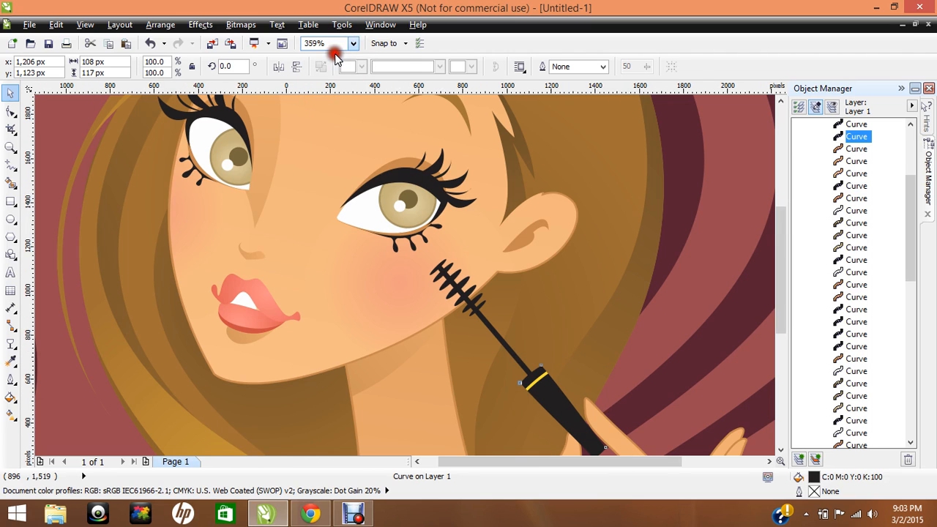
click(392, 109)
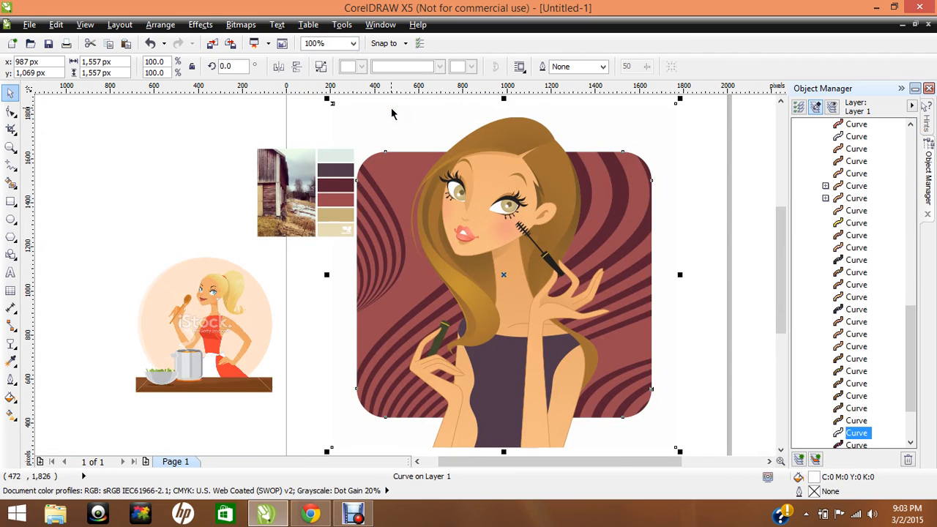
click(677, 188)
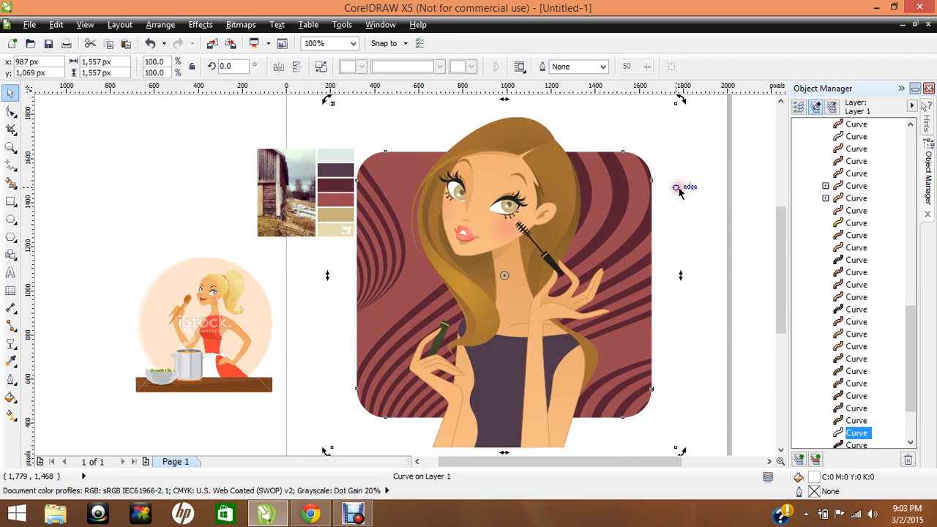
click(688, 195)
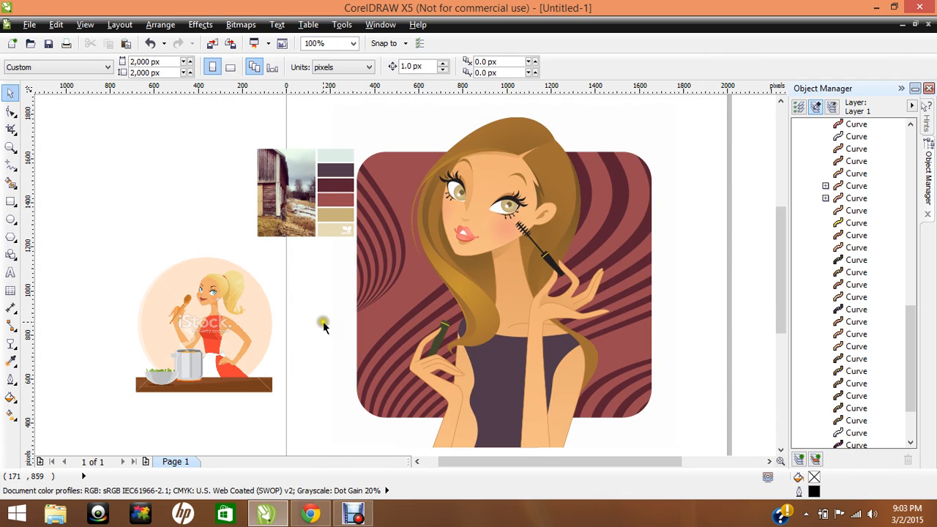
click(260, 317)
drag(260, 316, 327, 299)
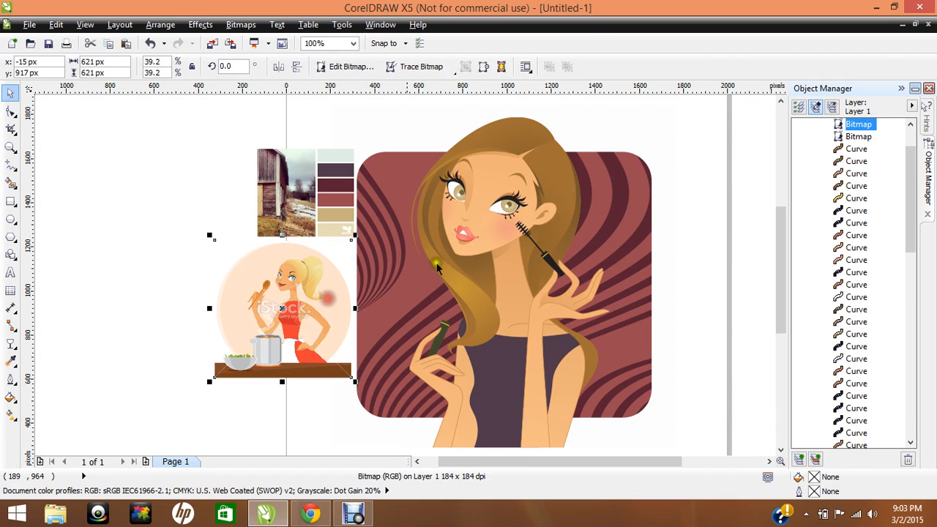
click(149, 156)
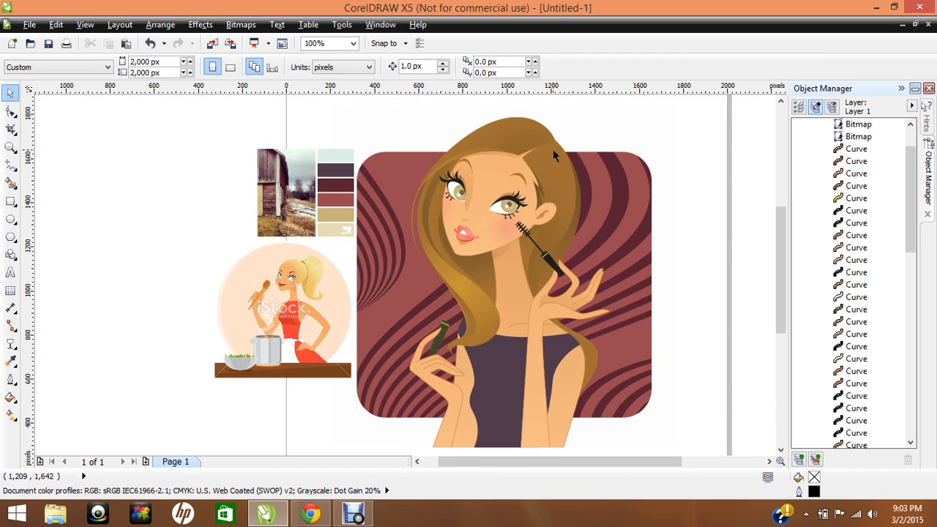
- Set the To colour of the radial fountain fill on the inner hair below the chin to dark brown, C 55, M 68, Y 83, K 73
click(478, 269)
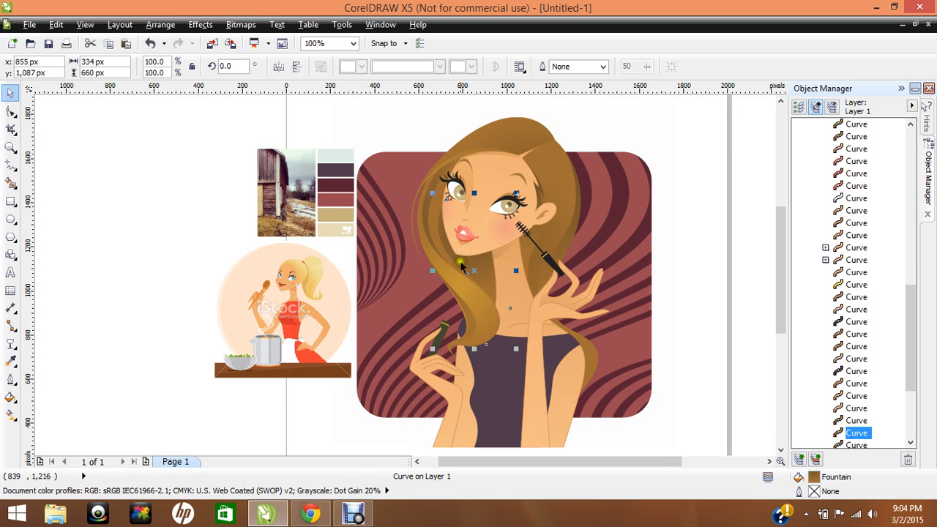
click(485, 268)
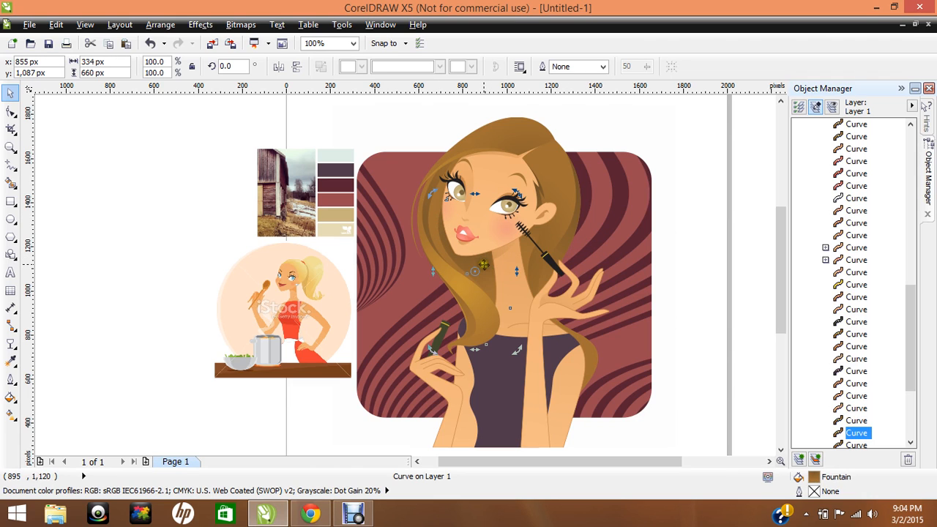
click(485, 265)
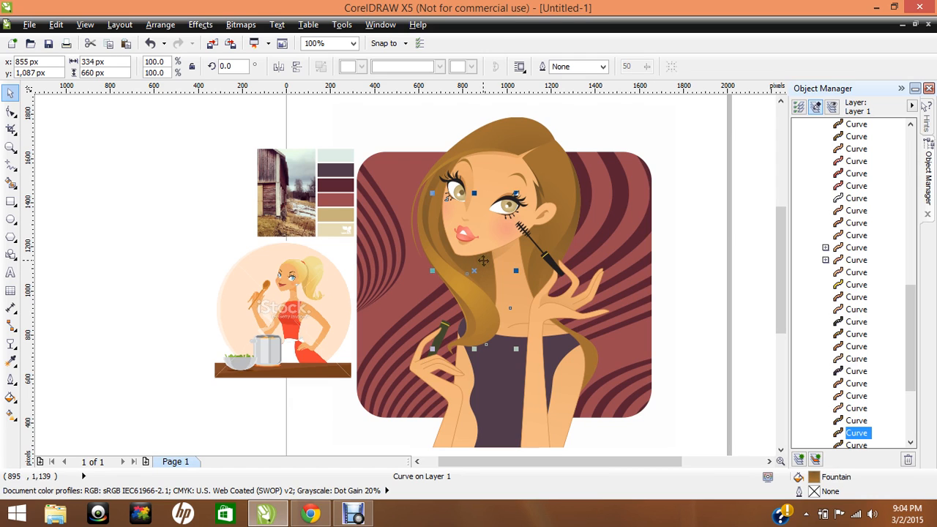
double_click(817, 478)
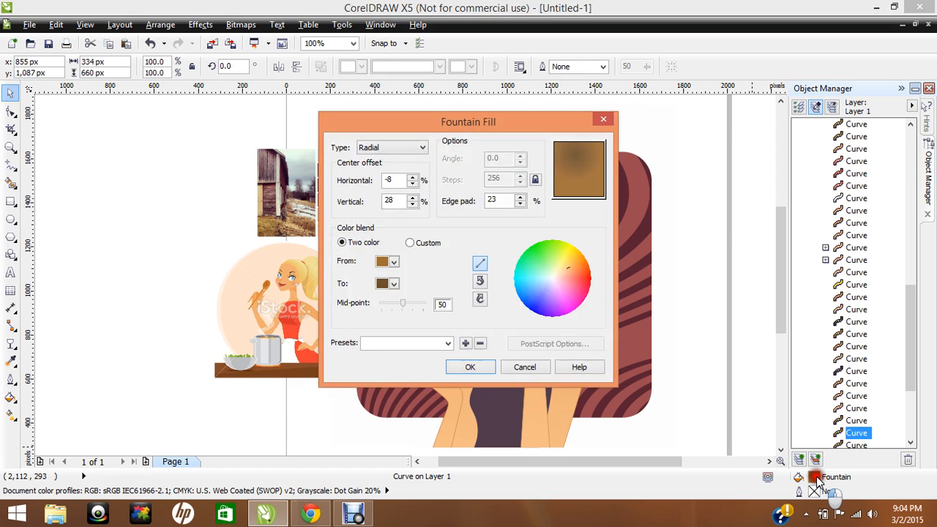
click(394, 287)
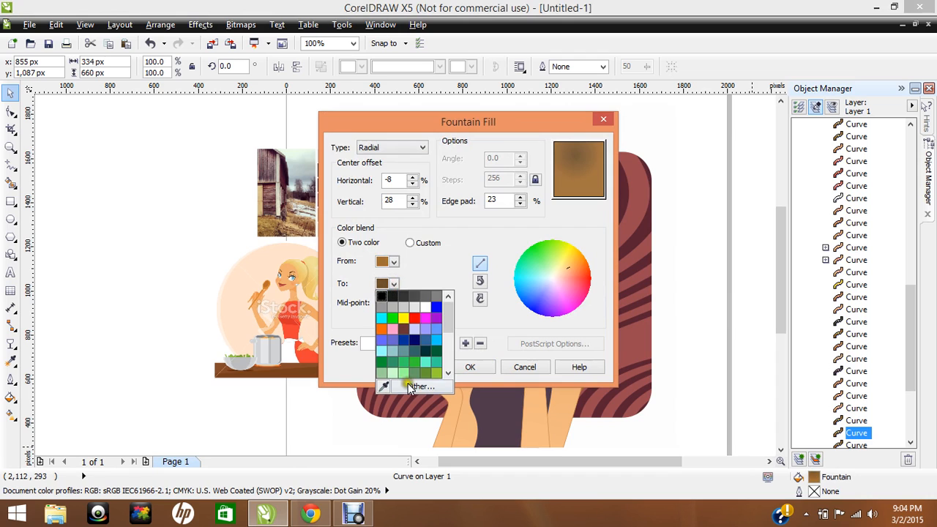
click(411, 385)
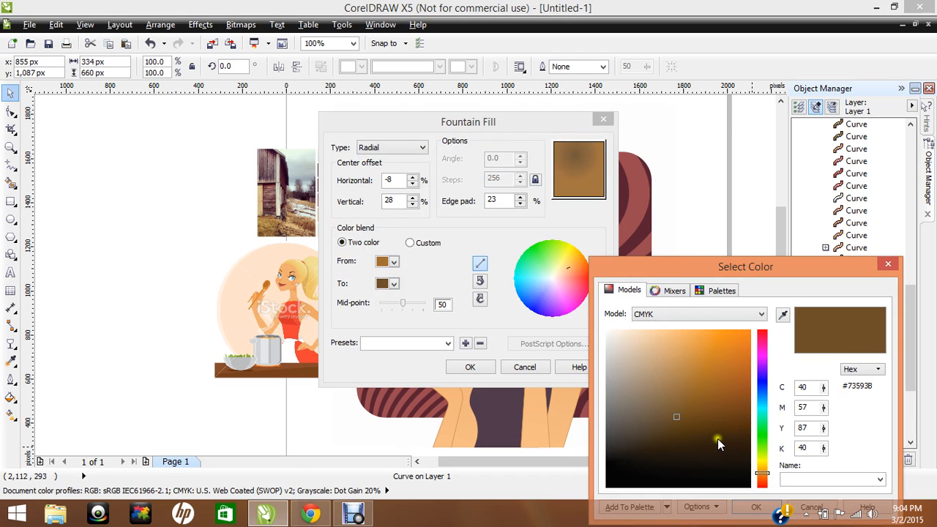
click(717, 440)
click(726, 442)
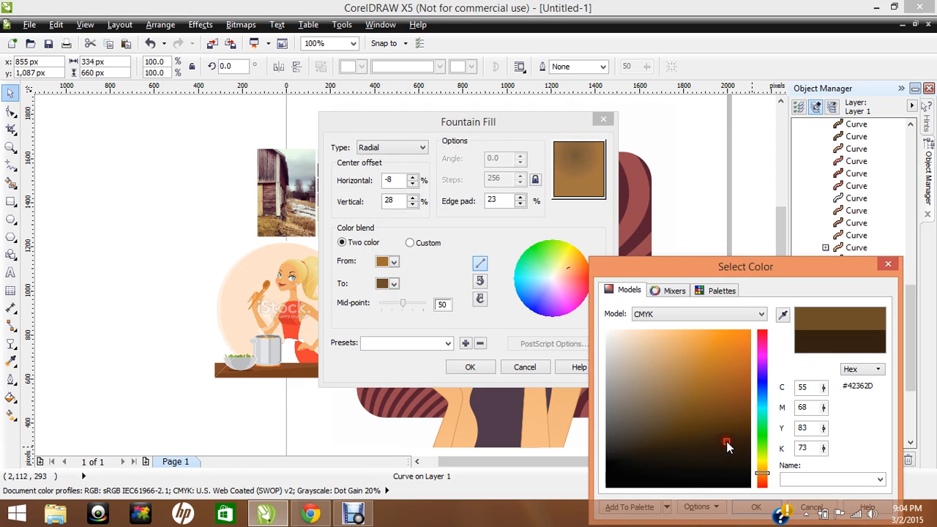
key(Return)
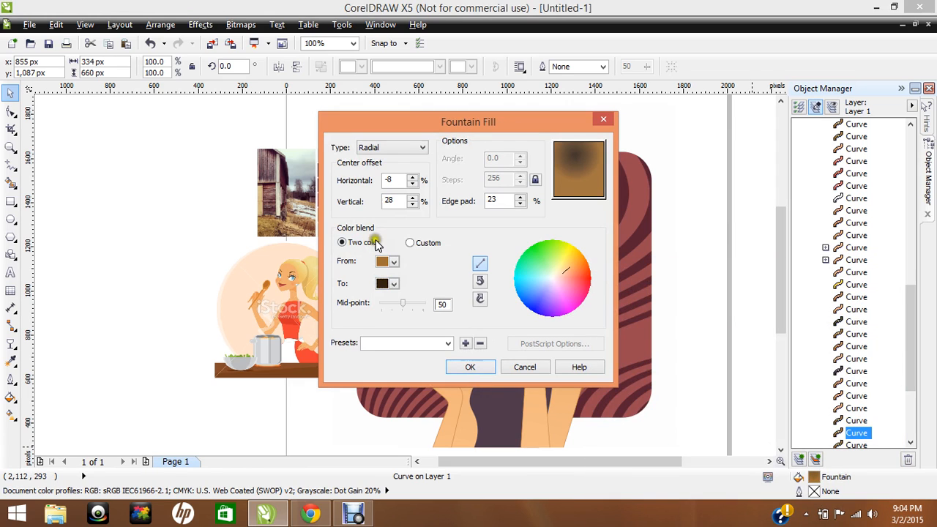
- Set the From colour of the same inner hair's radial fountain fill to a slightly redder dark brown and apply the fill
click(394, 261)
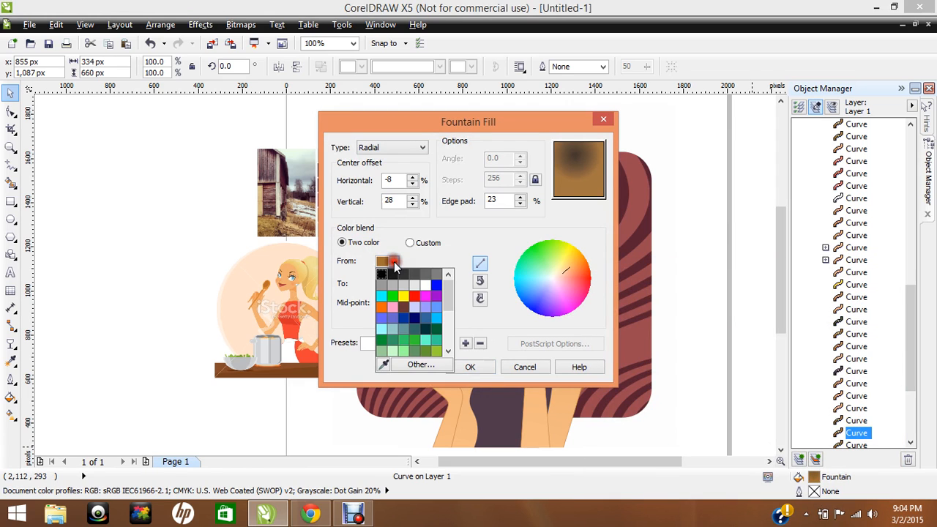
click(399, 360)
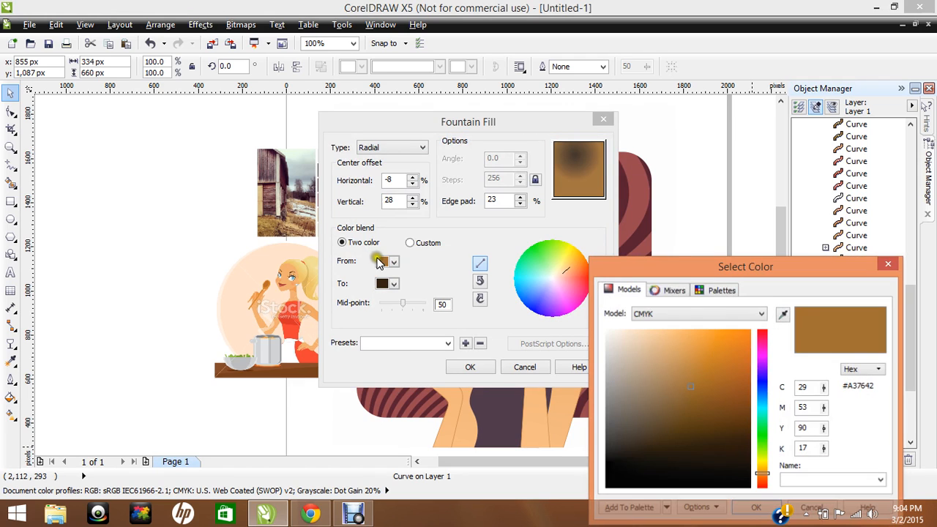
click(691, 438)
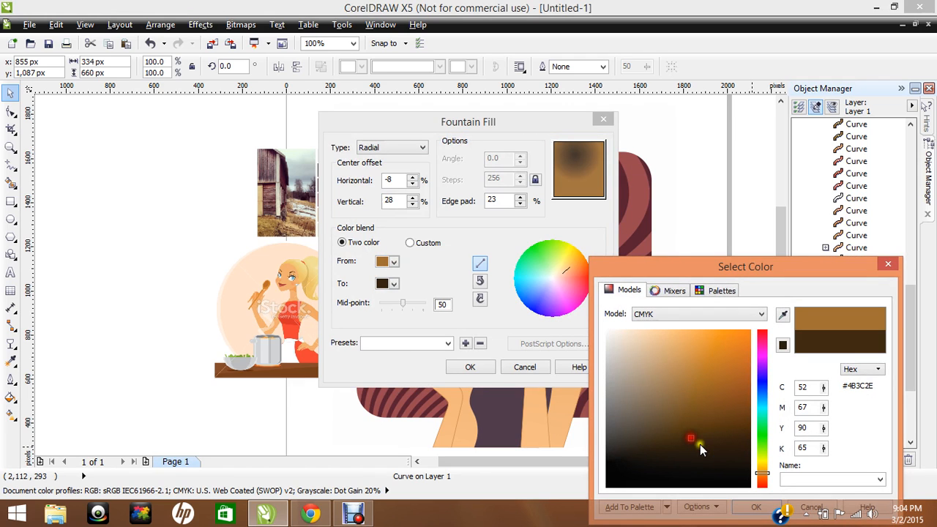
click(763, 475)
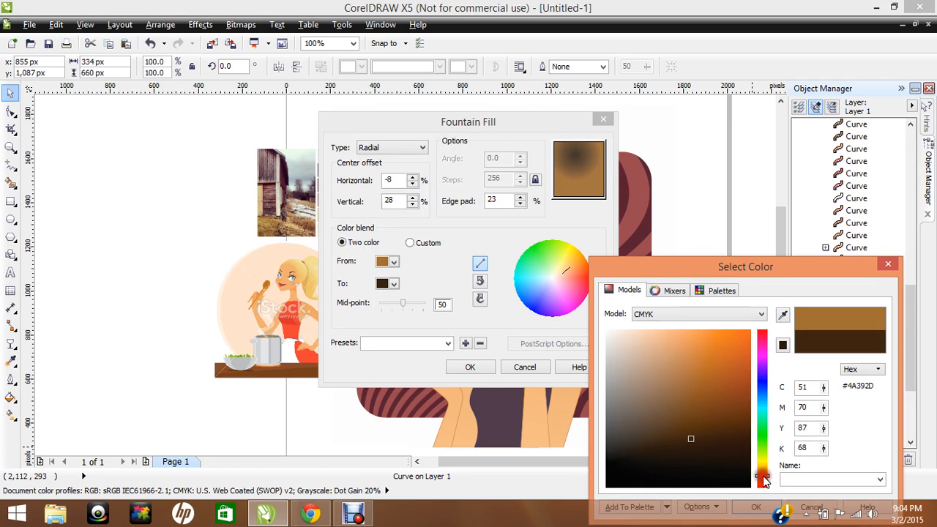
click(686, 436)
key(Return)
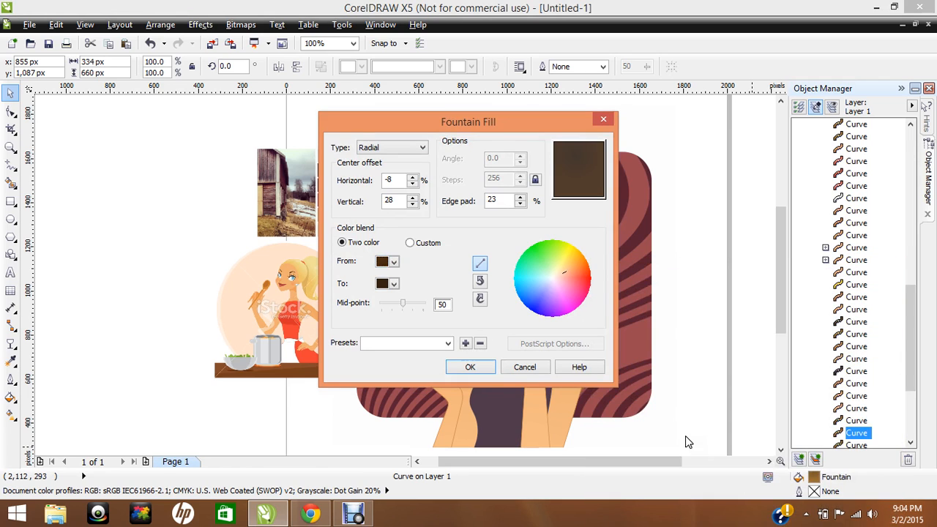
click(467, 367)
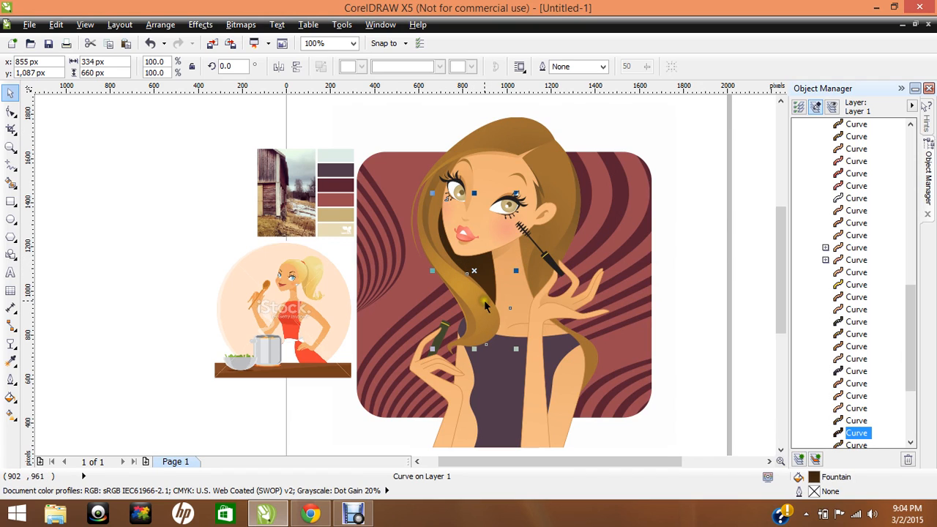
- Copy the dark brown fountain fill from the hair below the chin to the inner hair section beside the ear and neck
click(540, 206)
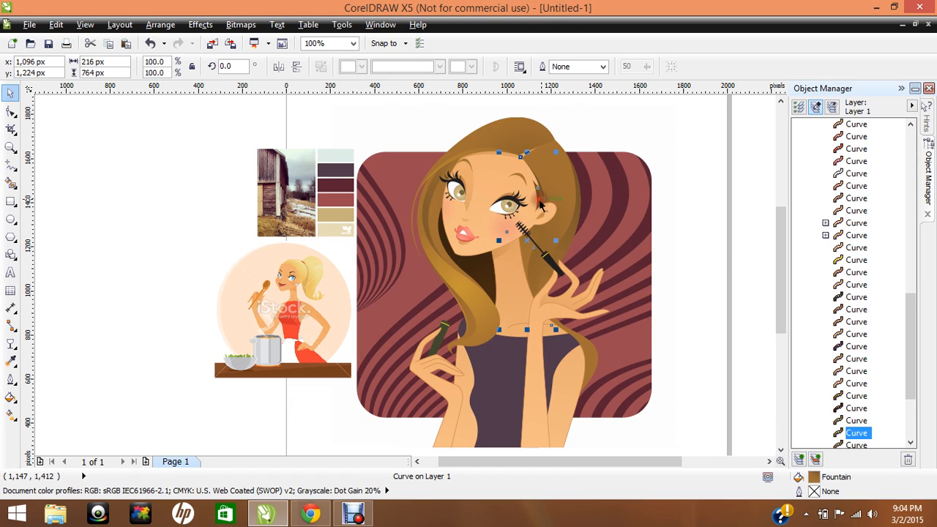
click(8, 149)
drag(402, 127, 609, 295)
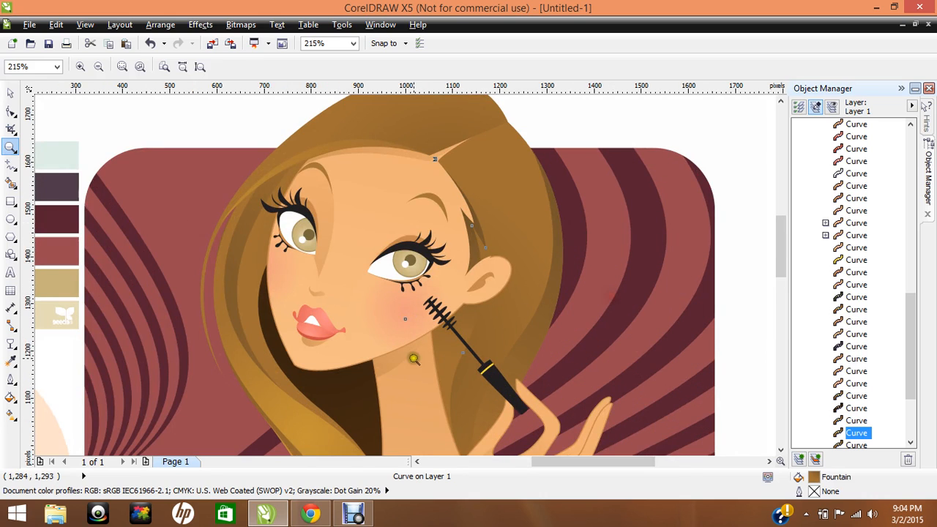
click(10, 92)
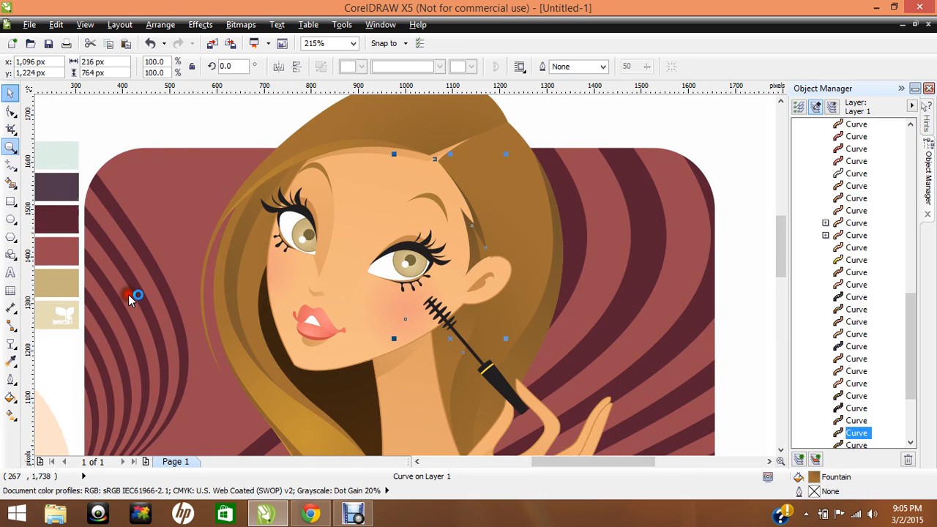
click(348, 402)
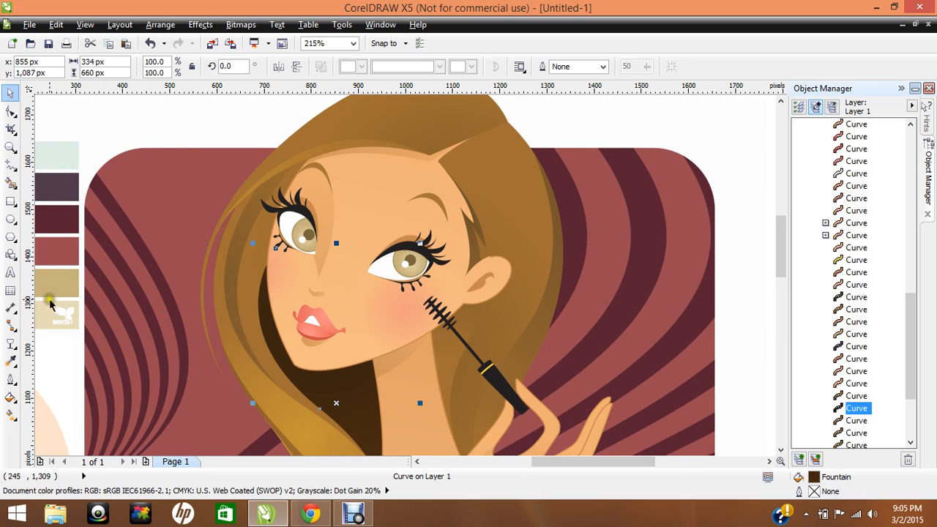
click(12, 361)
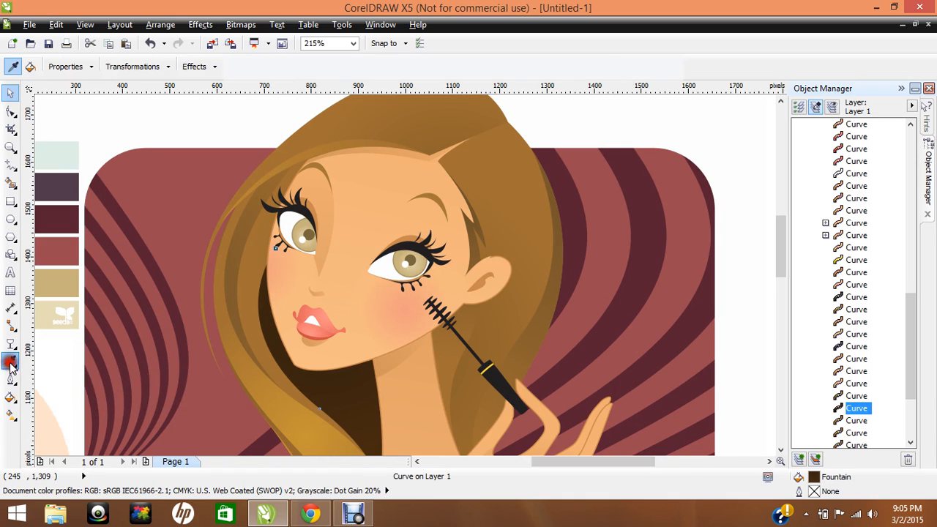
click(342, 392)
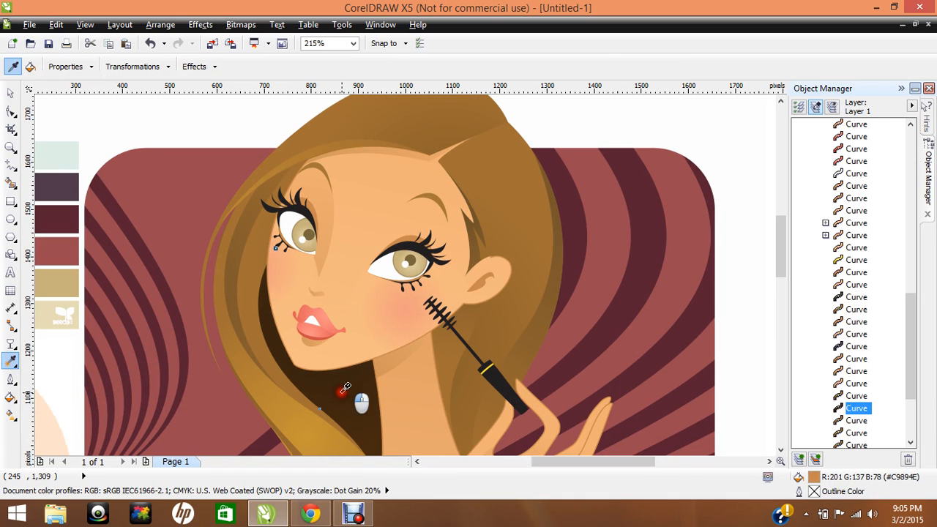
click(467, 242)
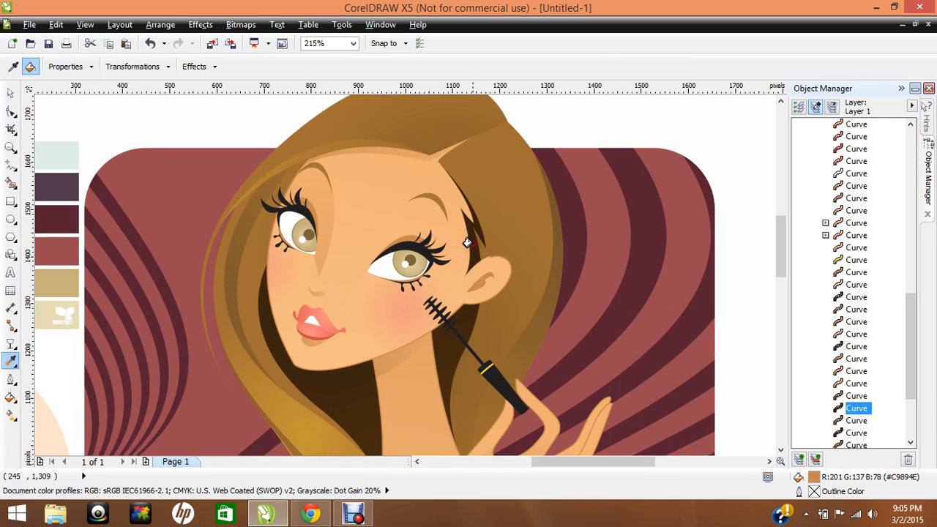
- Apply the same sampled dark brown fill to the inner hair left of the face and to the underside of the long front lock
click(247, 217)
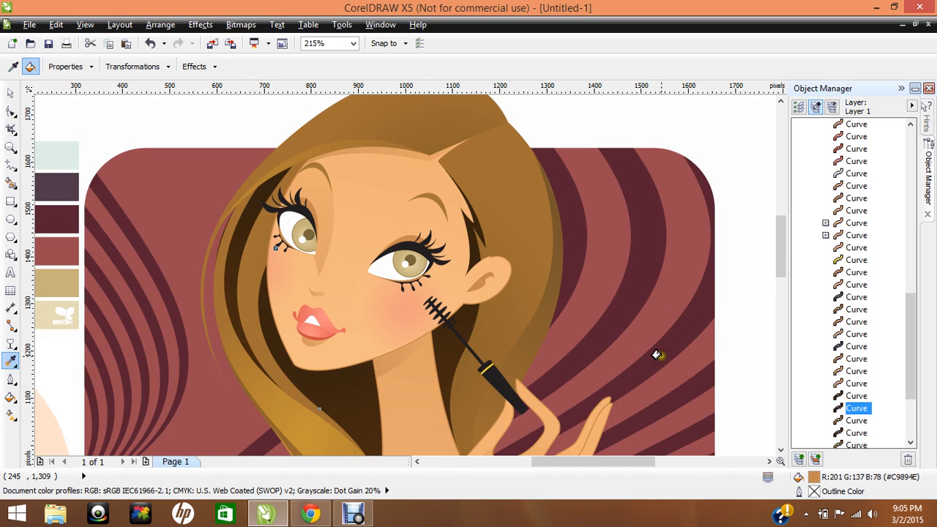
drag(781, 246, 780, 256)
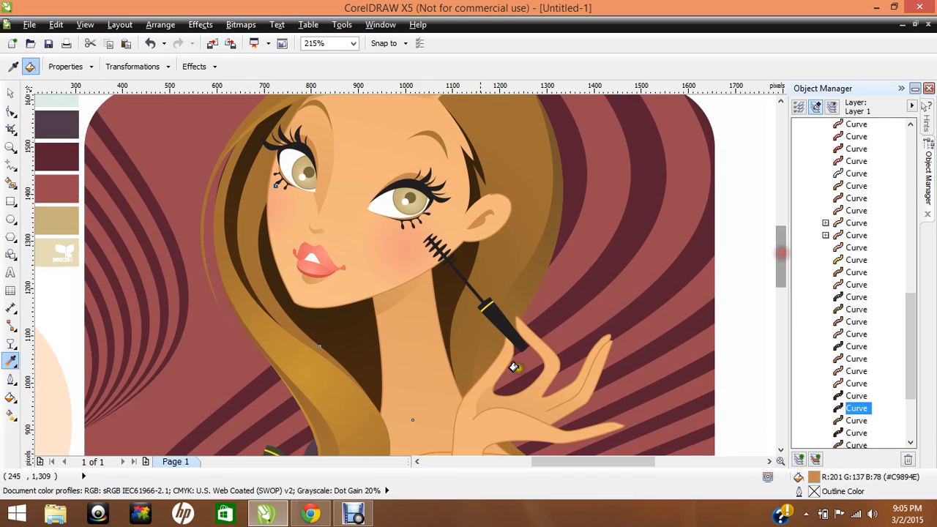
click(316, 433)
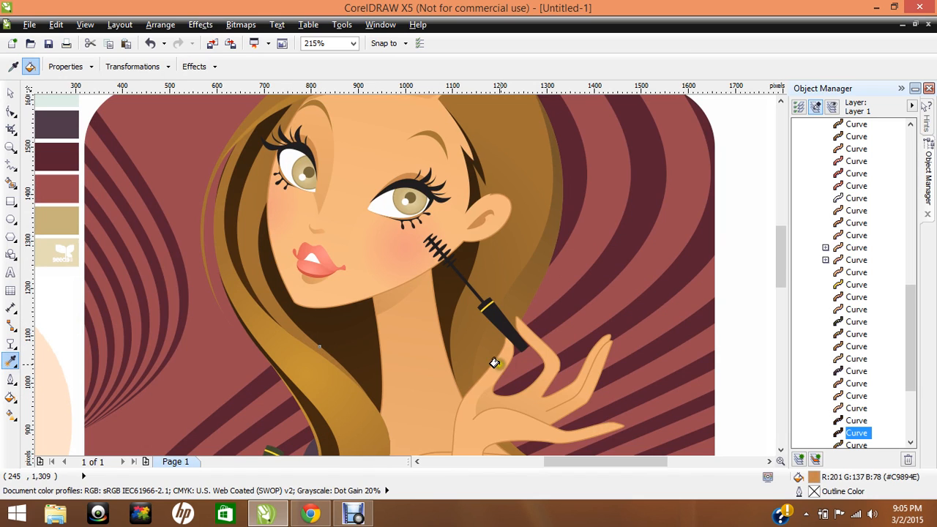
- Set the To colour of the radial fill on the large hair section behind the ear to dark brown sampled from the inner hair
mouse_move(783, 249)
mouse_down()
mouse_move(783, 275)
mouse_move(782, 248)
mouse_up()
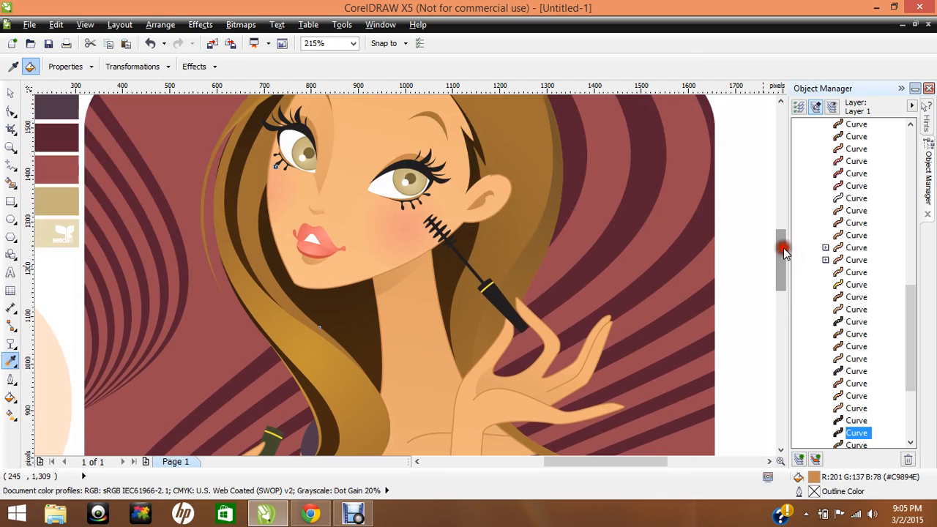
click(10, 94)
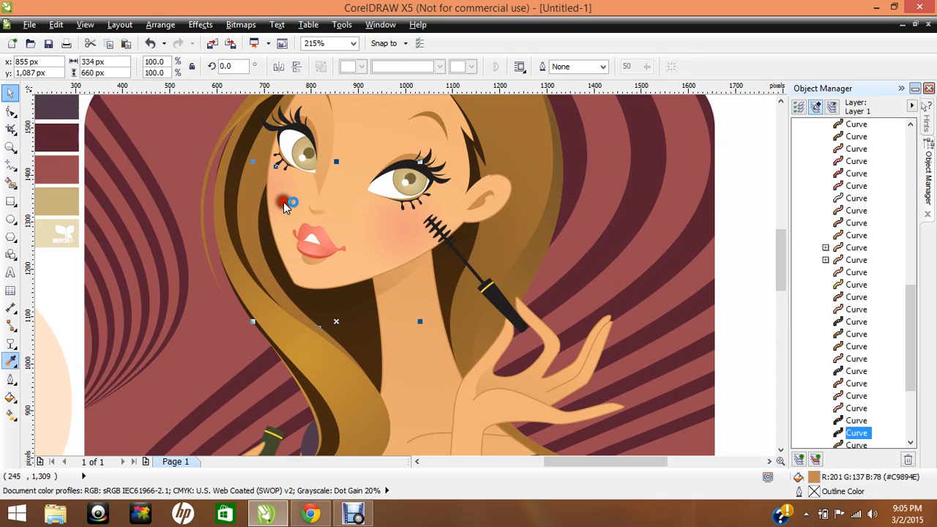
click(513, 245)
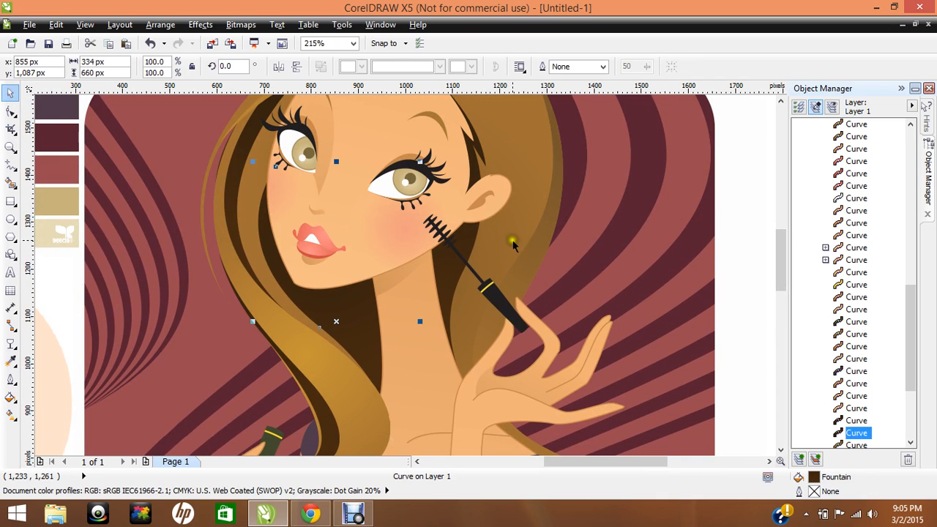
double_click(814, 477)
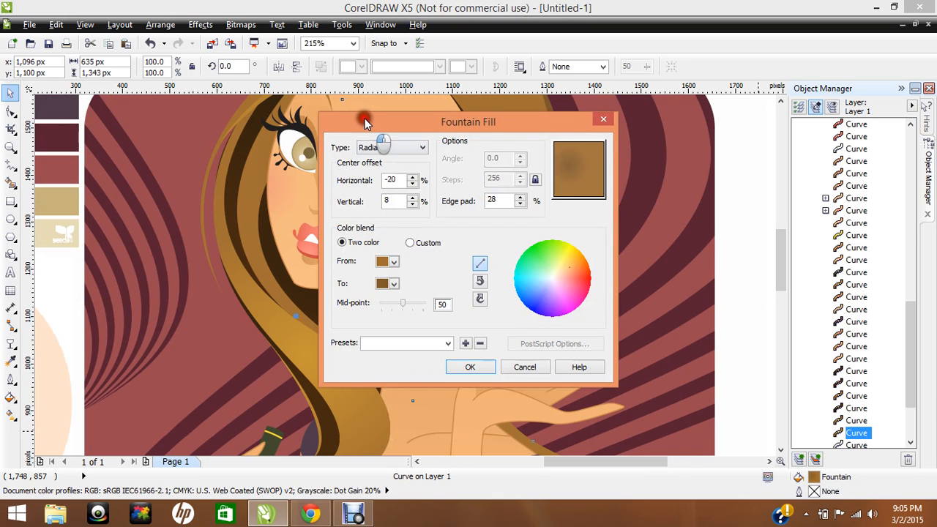
drag(362, 122, 662, 152)
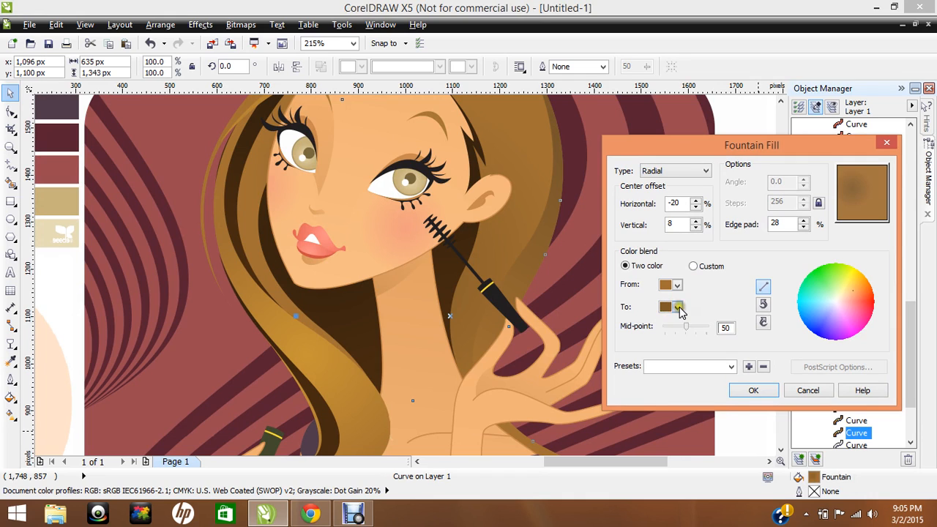
click(676, 308)
click(668, 413)
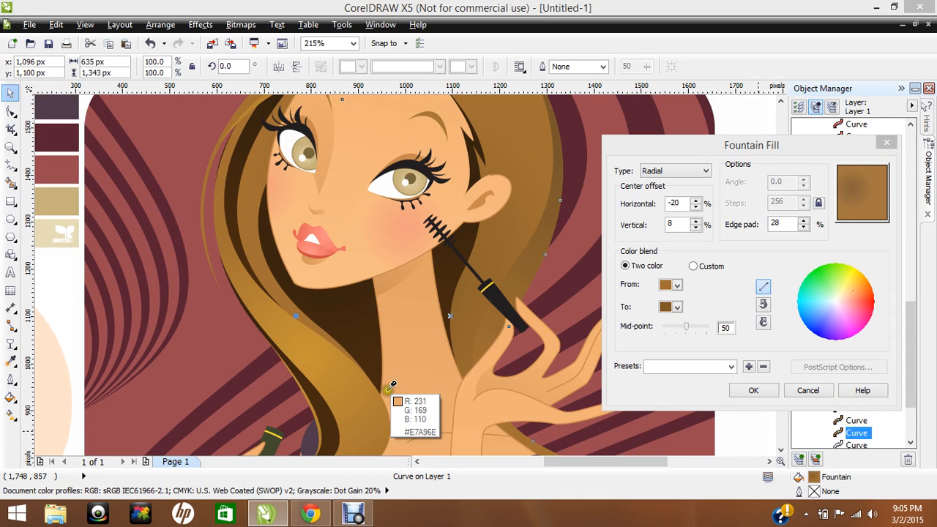
click(381, 381)
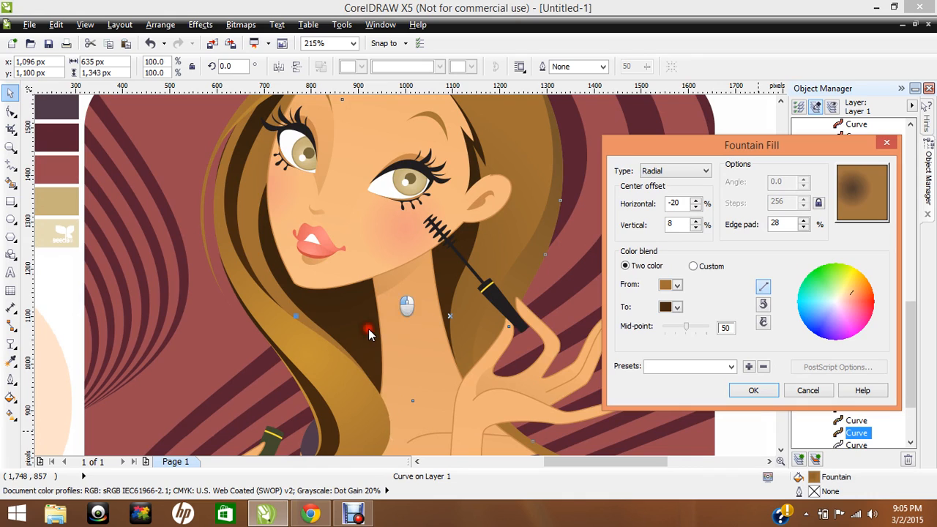
- Set the From colour of the large hair section's radial fill to reddish brown C38 M73 Y95 K42 and apply the fill
click(678, 284)
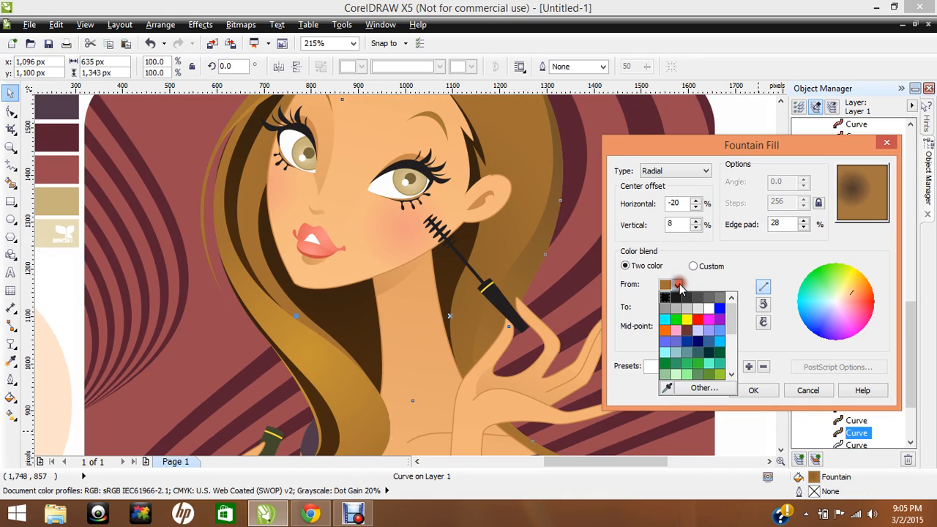
click(690, 389)
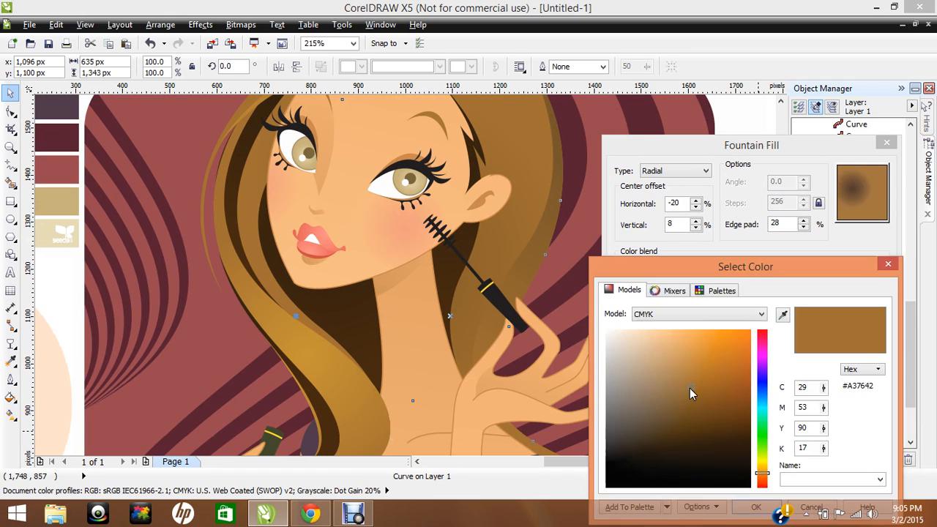
click(783, 314)
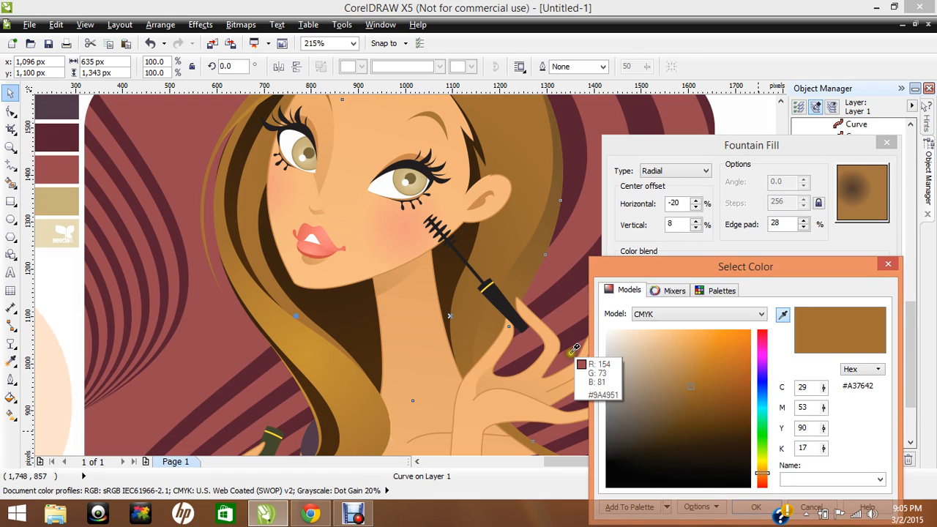
click(380, 379)
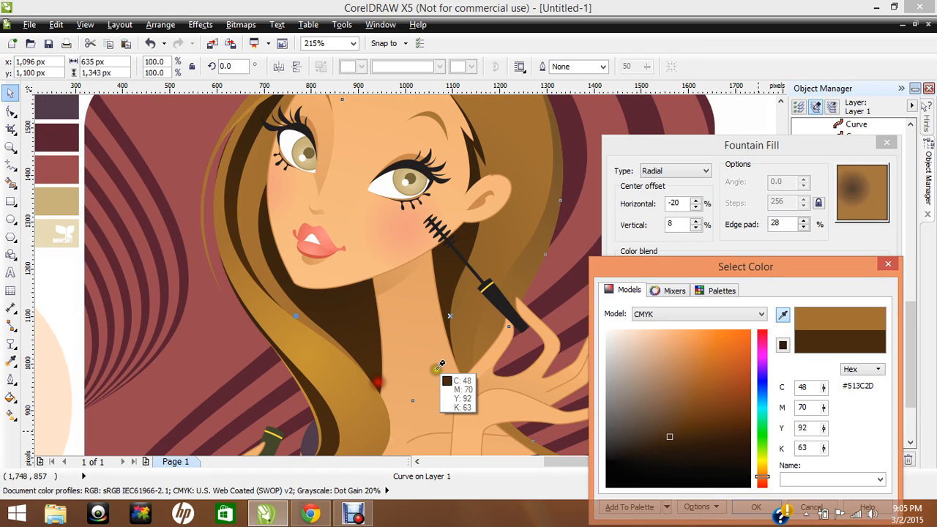
click(675, 410)
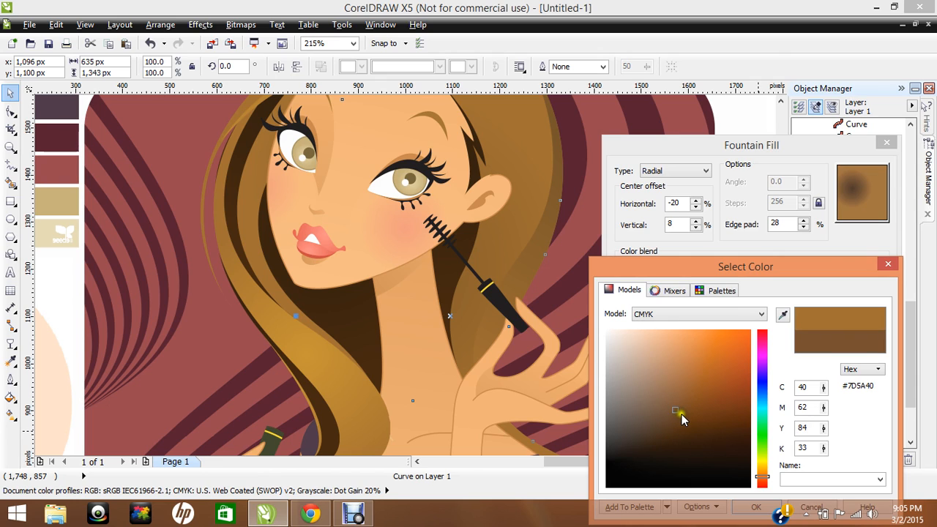
click(682, 415)
click(685, 417)
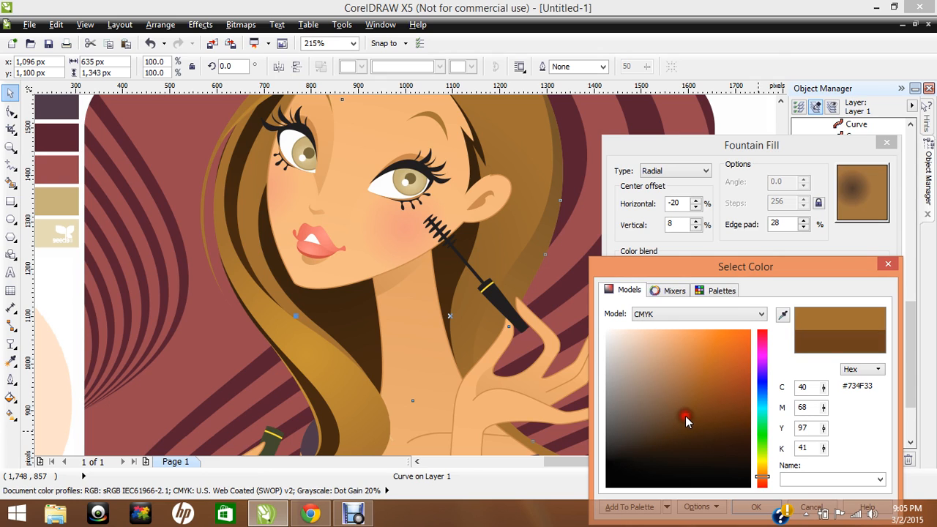
click(763, 479)
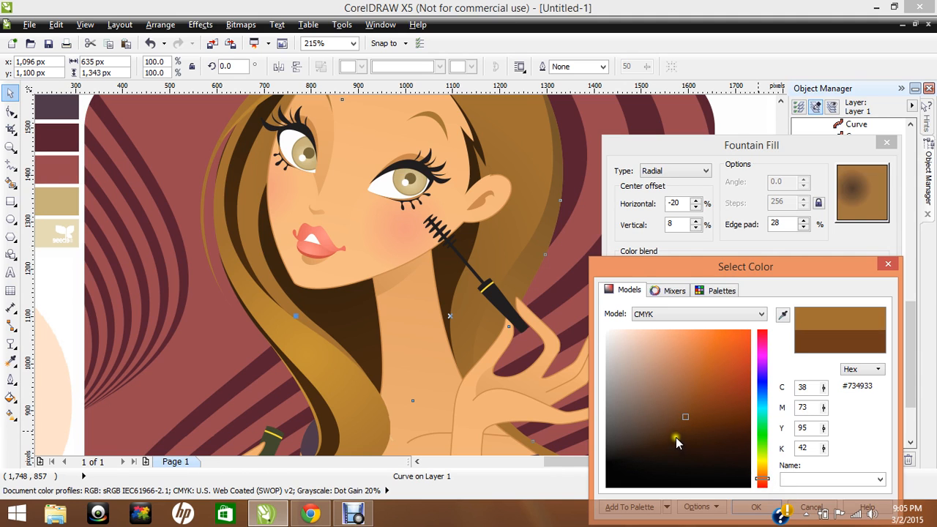
key(Return)
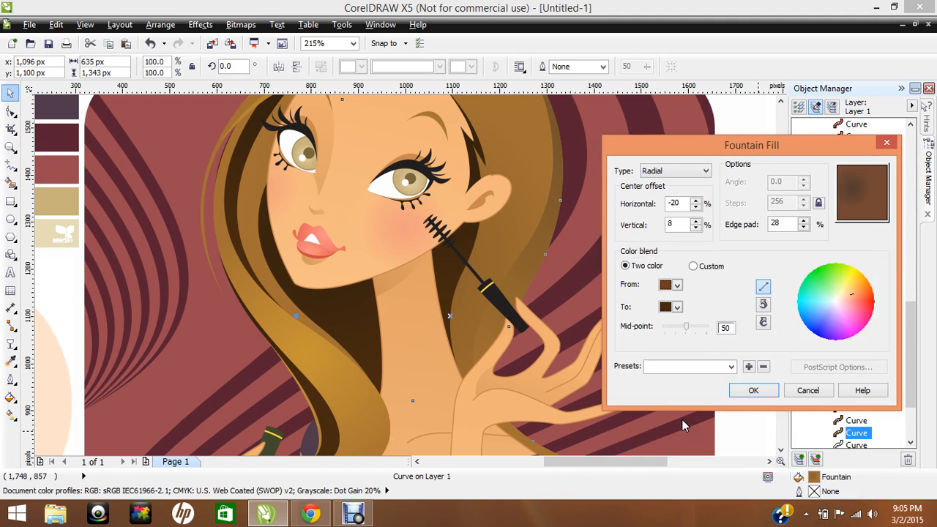
click(741, 394)
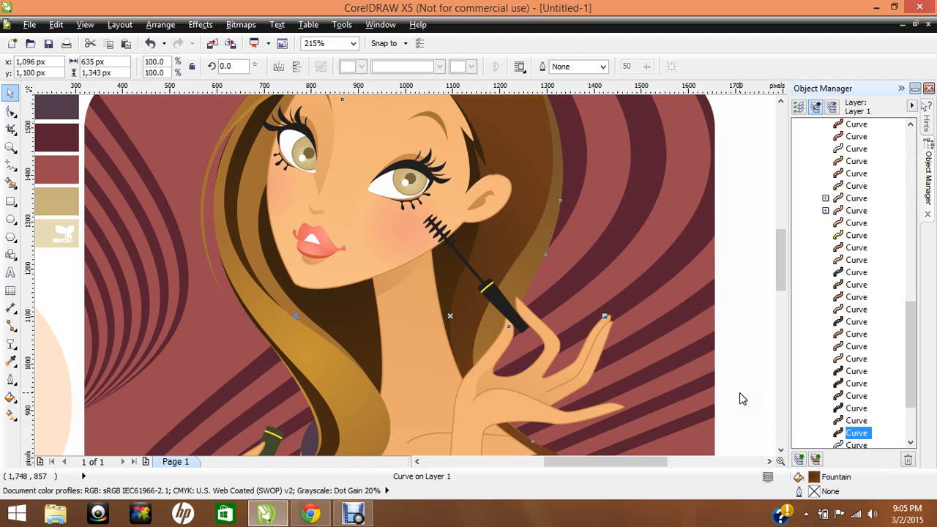
- Copy the reddish-brown fill from the large hair section behind the ear to the hair strip beside the cheek and the crown hair
click(11, 360)
click(463, 142)
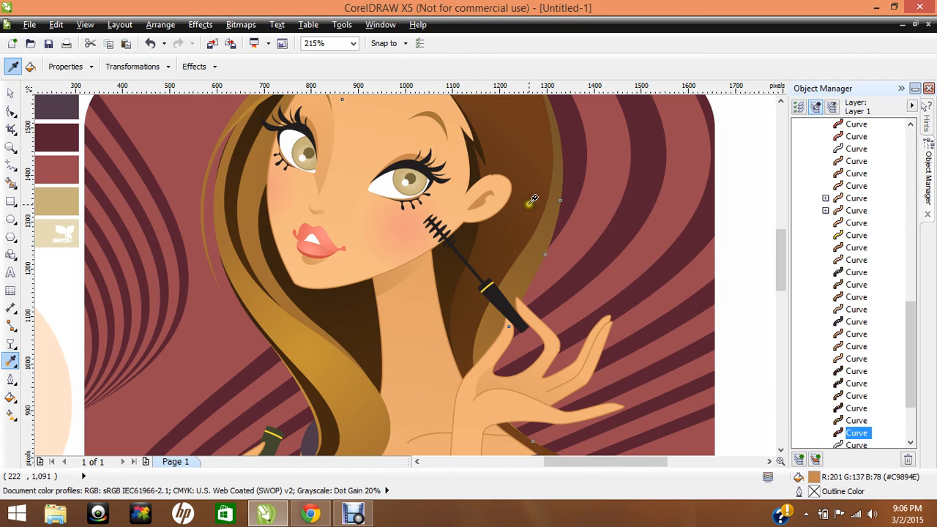
click(529, 204)
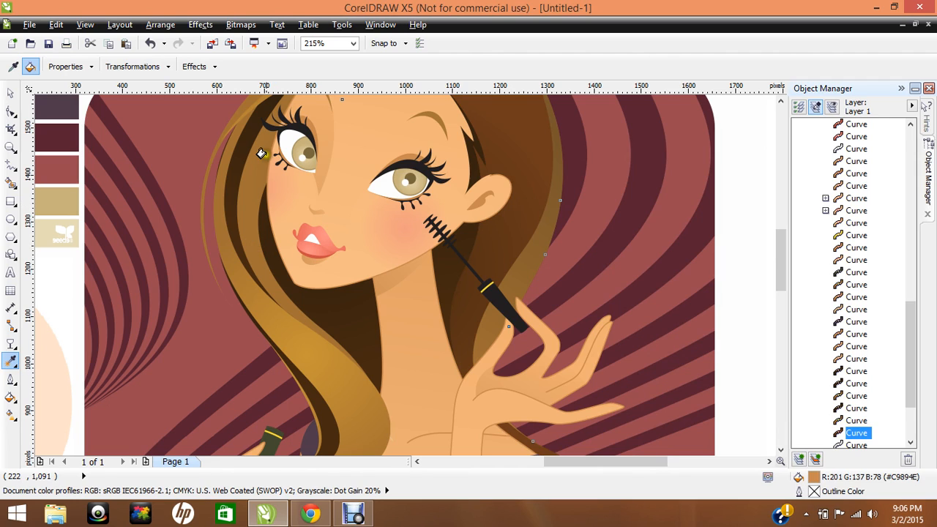
click(251, 190)
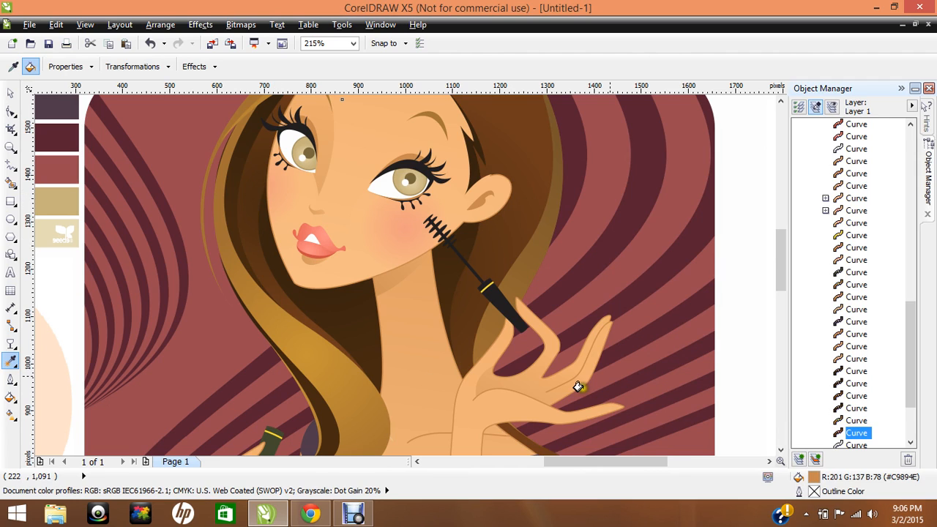
drag(781, 254, 781, 235)
click(425, 146)
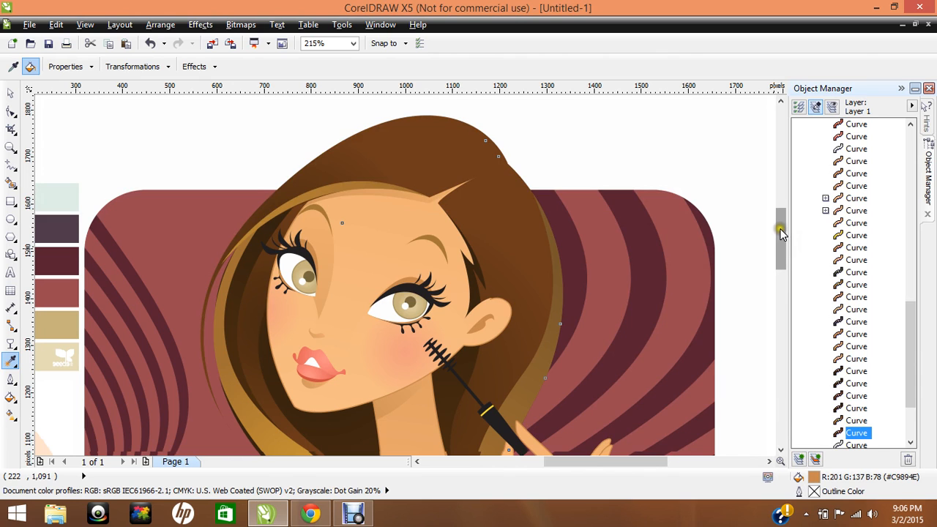
mouse_move(781, 232)
mouse_down()
mouse_move(781, 266)
mouse_move(780, 241)
mouse_up()
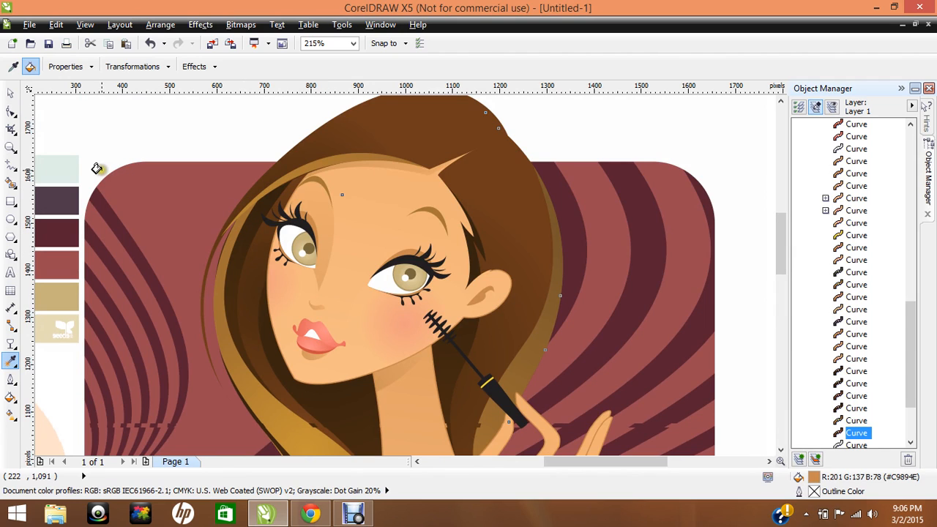
- Set the To colour of the outer hair edge's radial fountain fill behind the ear to the reddish brown sampled from the neighbouring hair
click(10, 93)
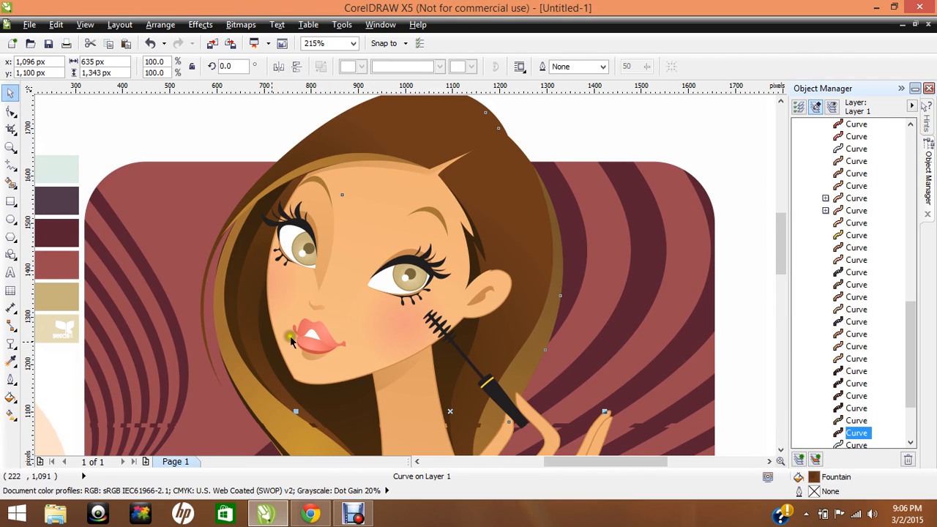
click(530, 359)
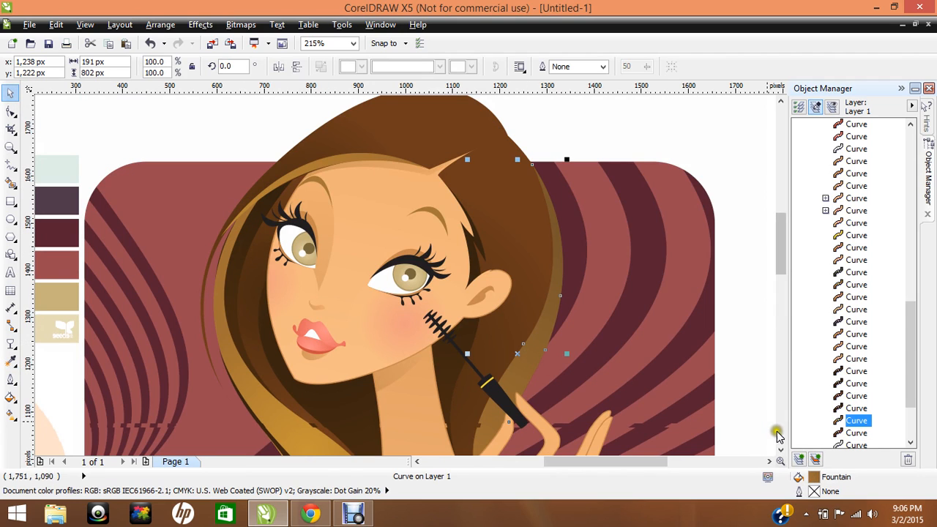
double_click(818, 480)
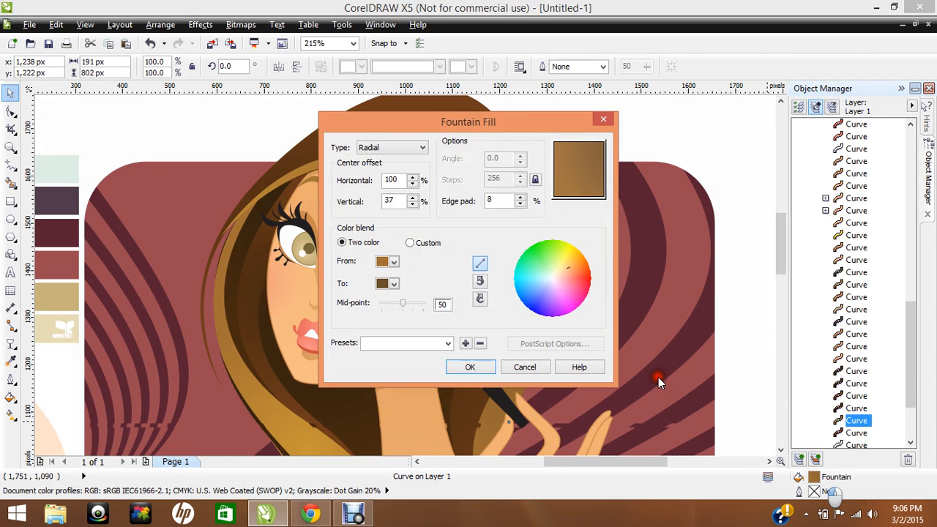
drag(350, 125, 649, 134)
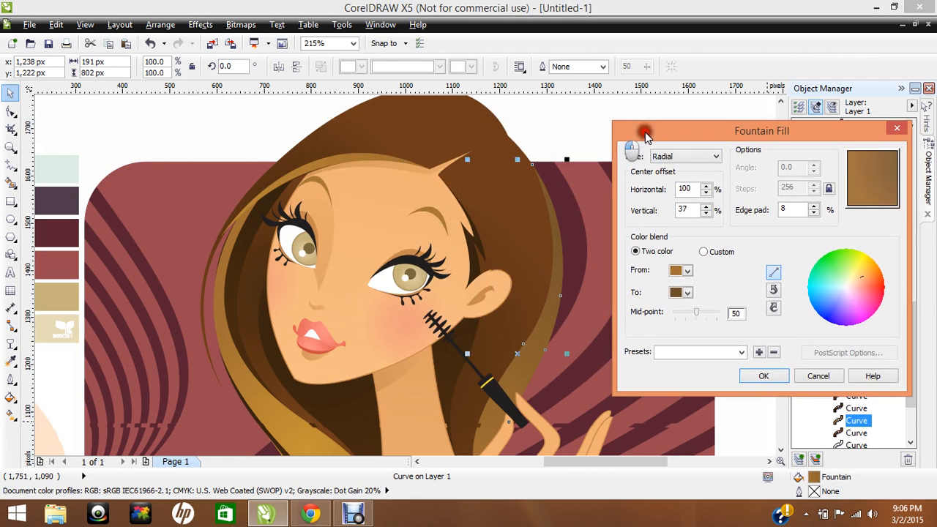
click(692, 292)
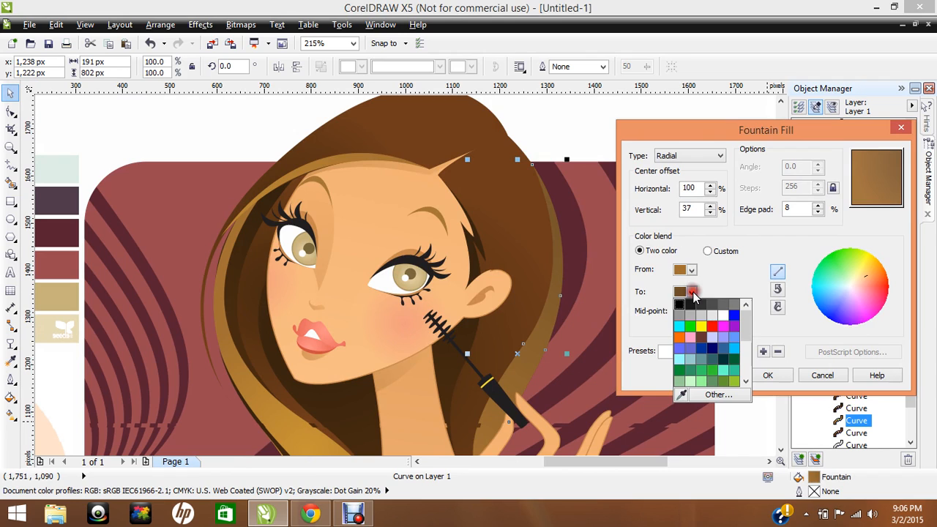
click(681, 395)
click(508, 139)
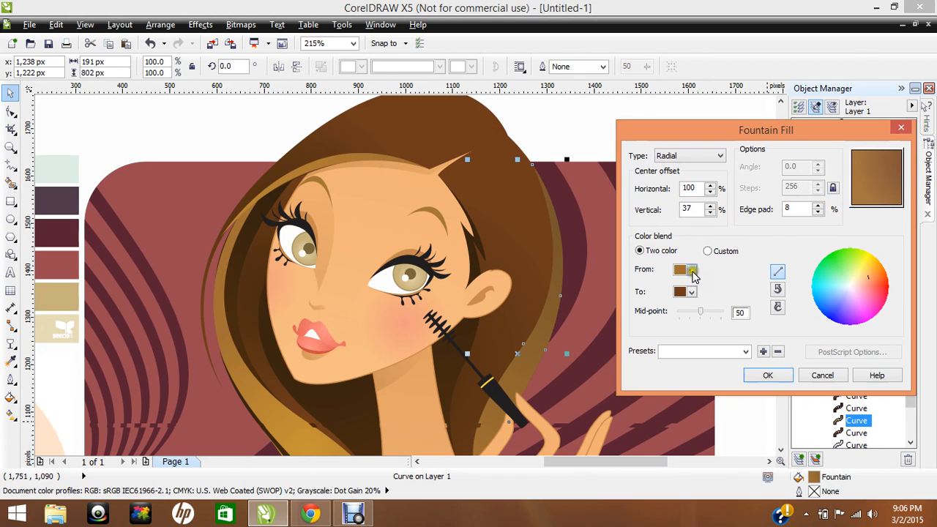
- Set the From colour of the same outer hair edge's radial fill to lighter brown C33 M58 Y87 K19 and apply the fill
click(691, 269)
click(710, 374)
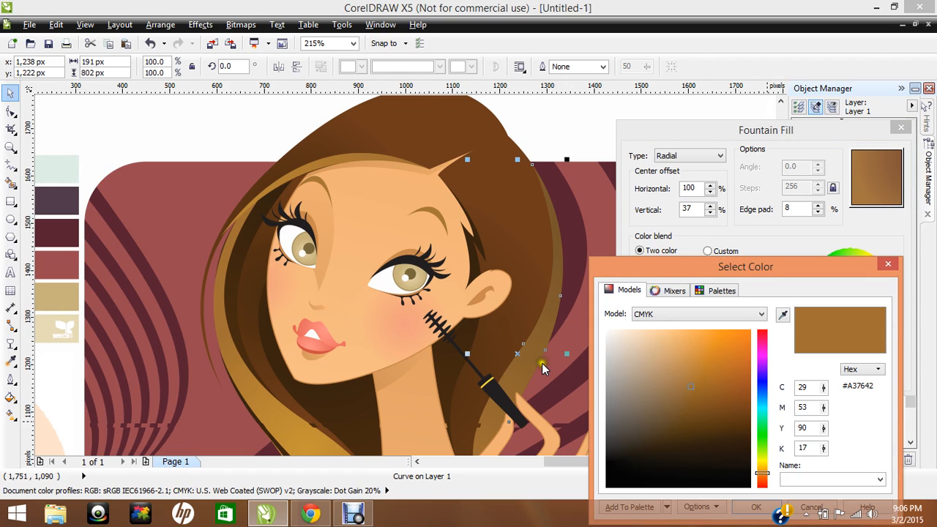
click(783, 314)
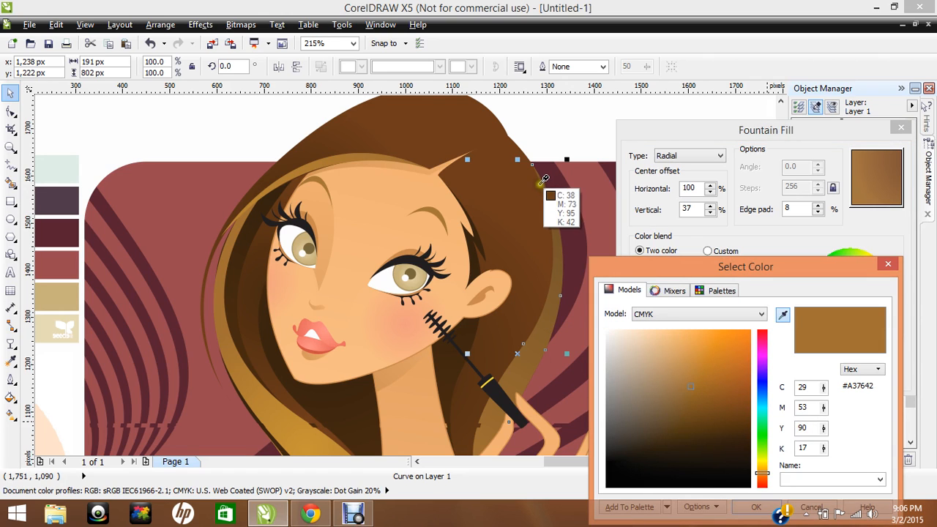
click(540, 185)
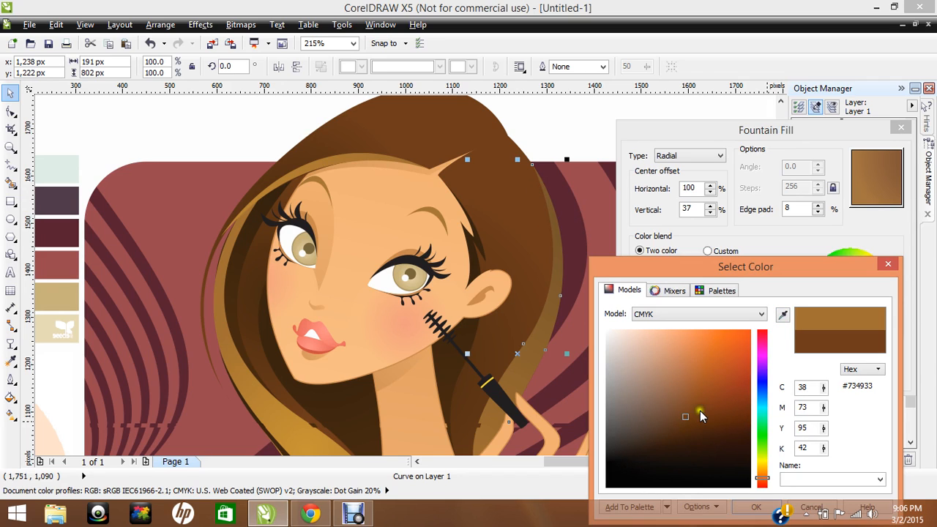
click(686, 393)
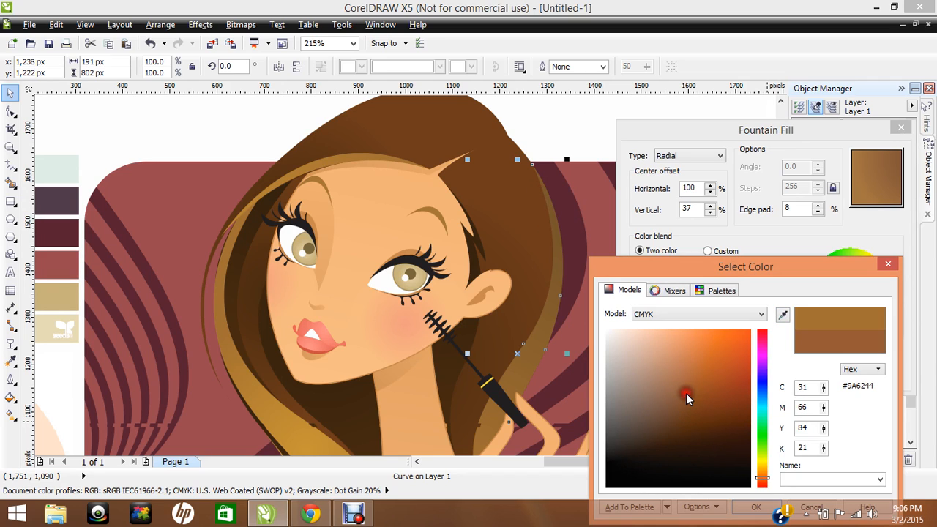
click(764, 478)
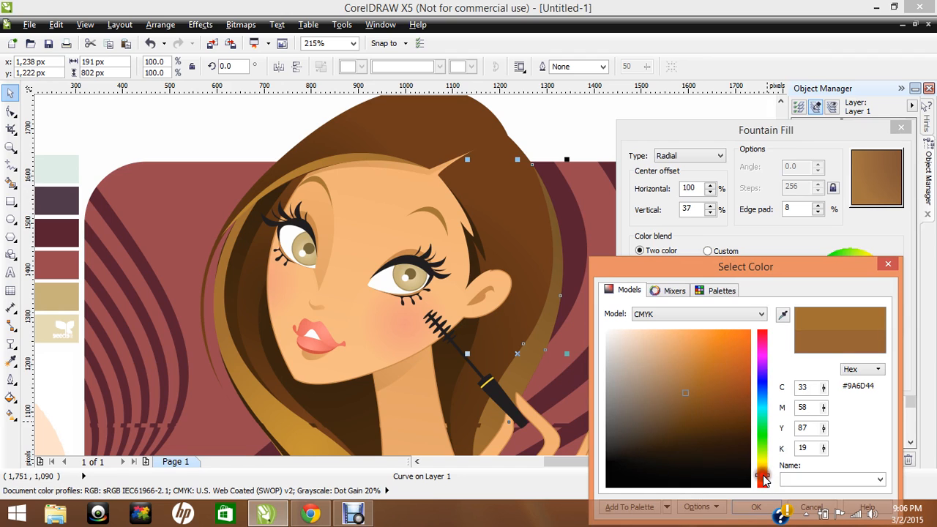
key(Return)
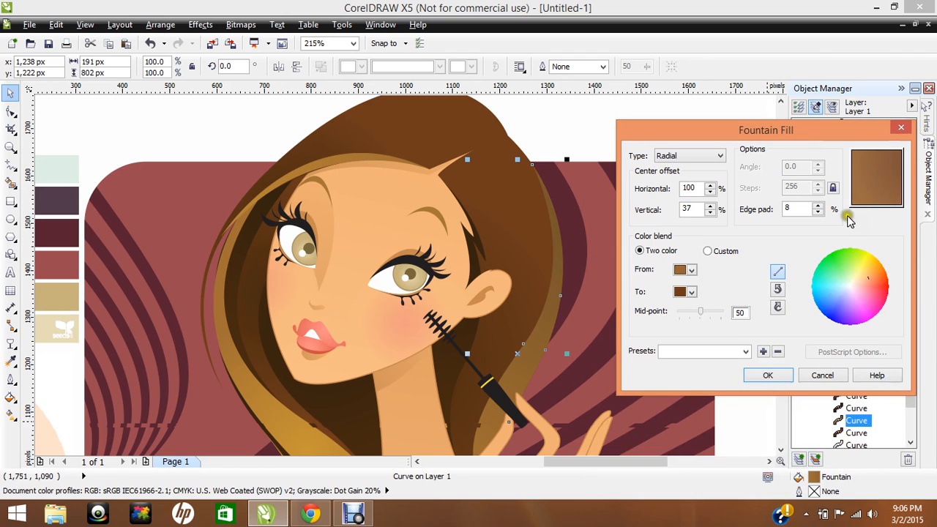
click(750, 375)
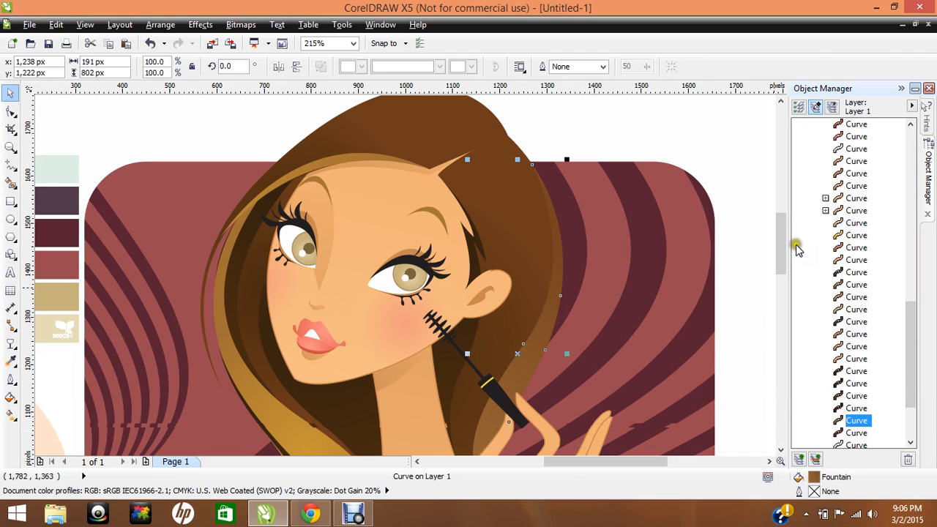
- Copy the lighter brown fountain fill from the outer hair edge behind the ear to the long front lock
scroll(782, 249, down, 2)
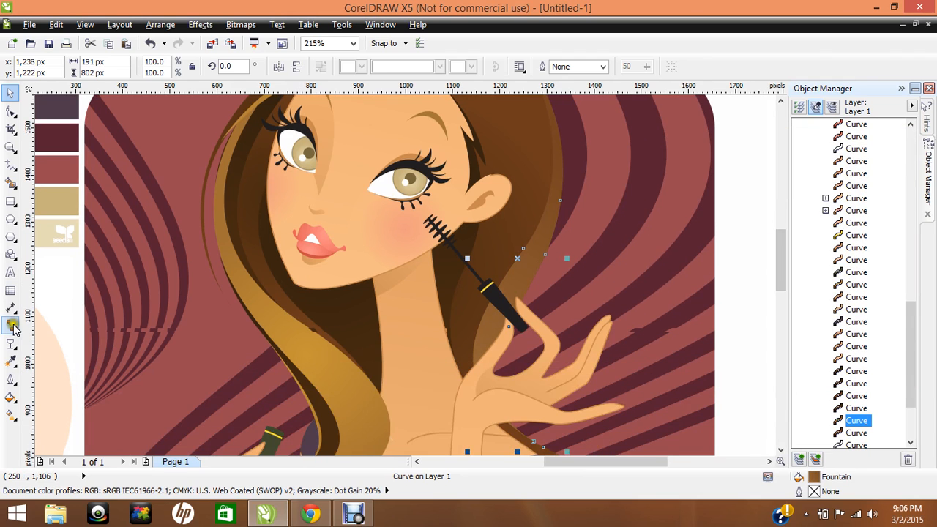
click(10, 362)
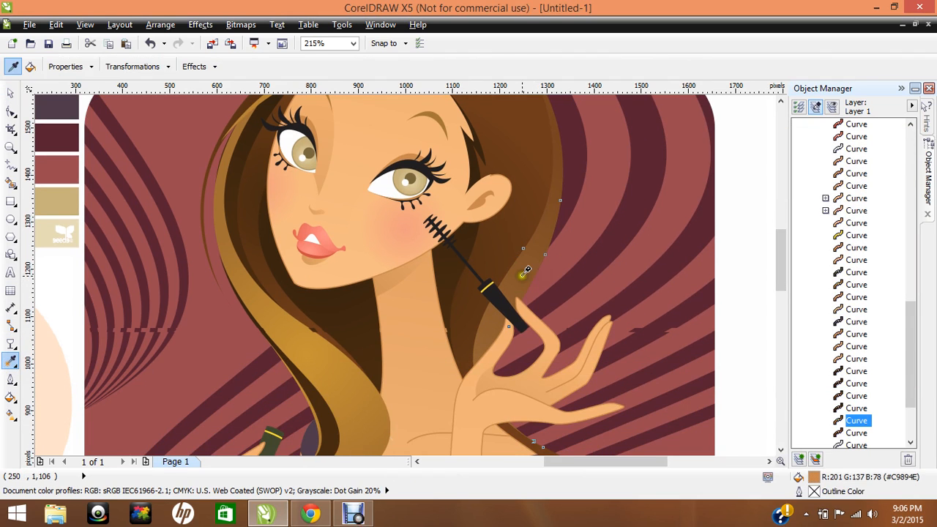
click(314, 350)
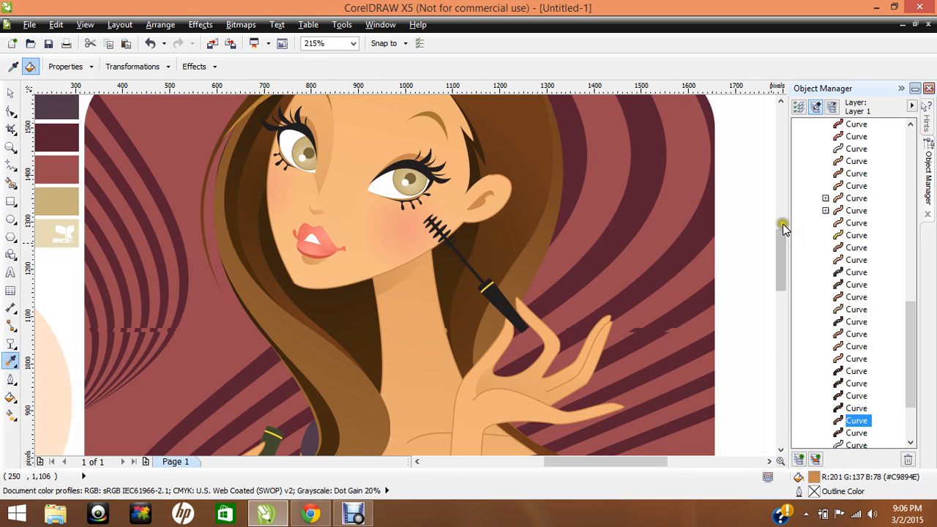
drag(781, 244, 782, 219)
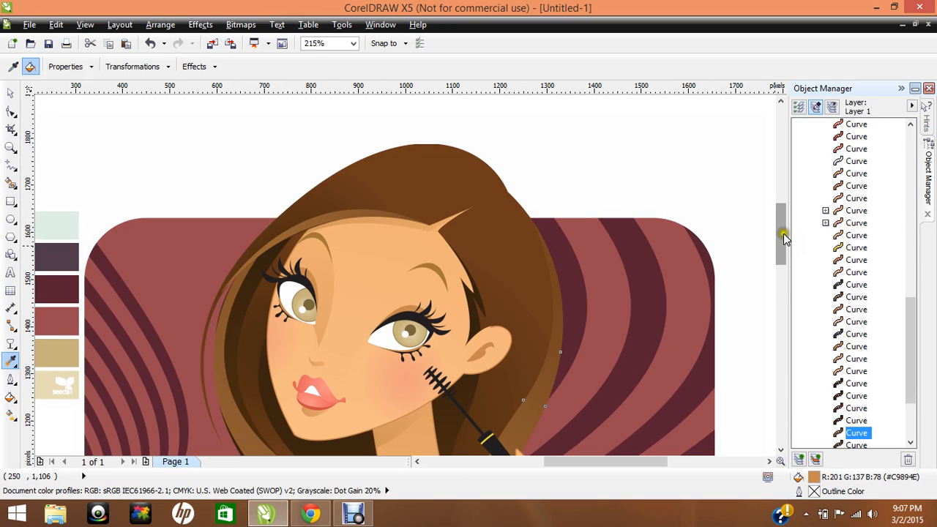
drag(783, 234, 782, 287)
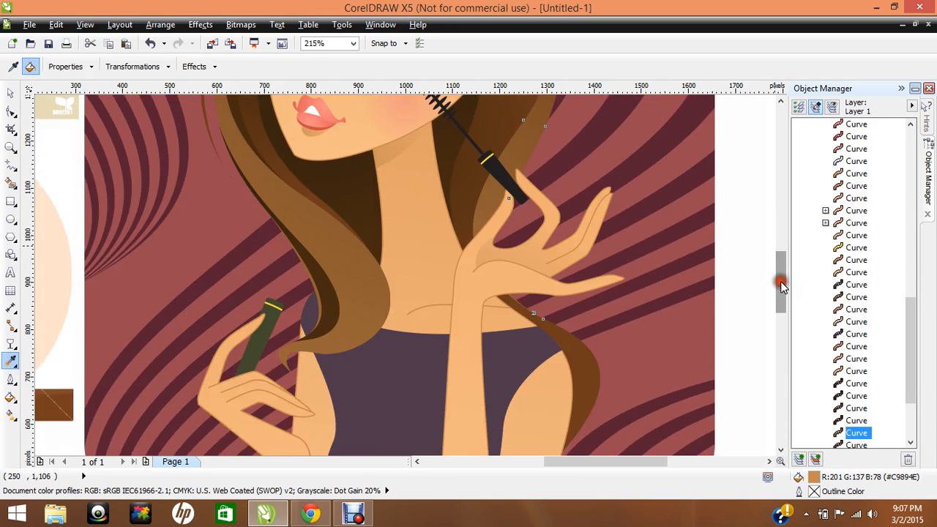
- Fit all objects in the view and clear the selection to examine the whole recoloured illustration
click(353, 43)
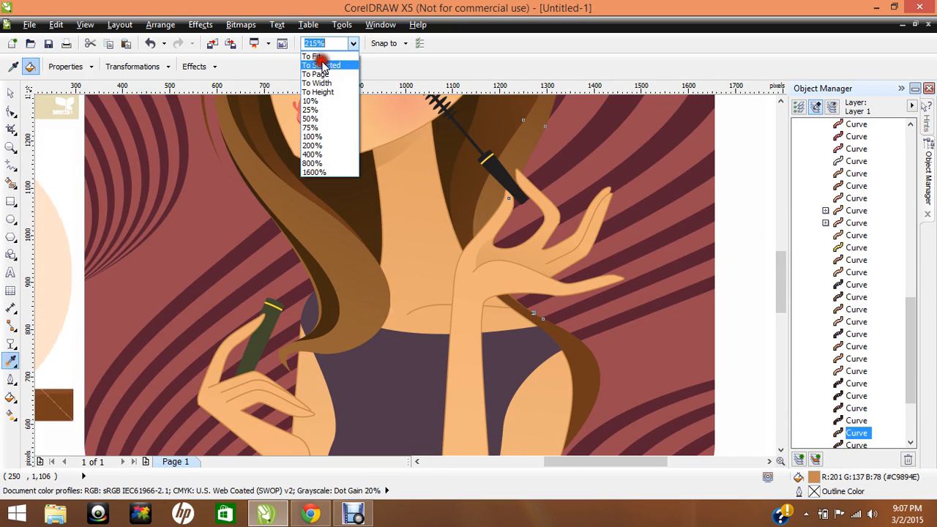
click(321, 57)
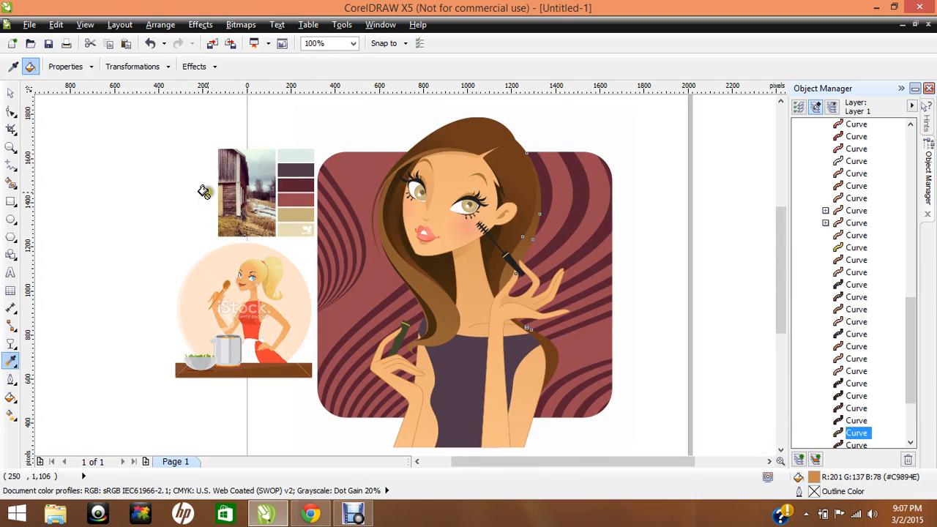
click(9, 93)
click(76, 148)
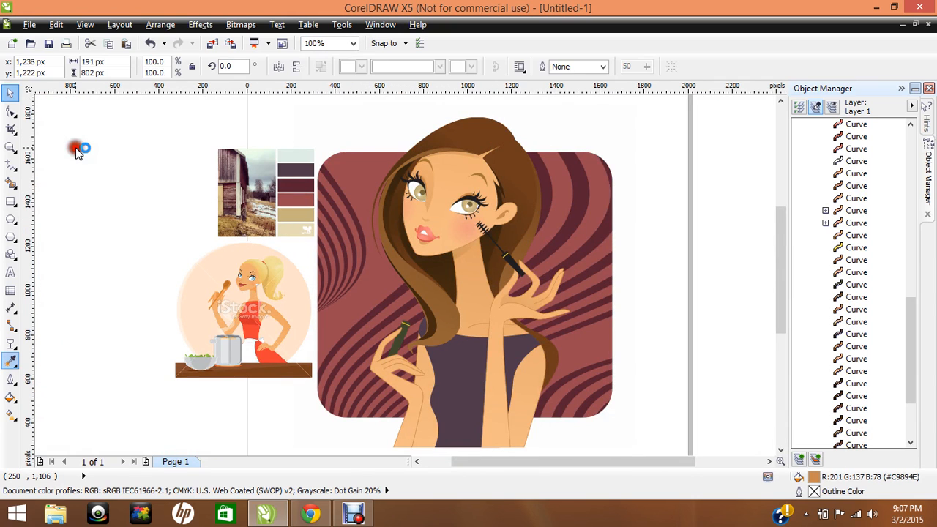
- Recolour the eyebrow nearer the ear with dark brown C53 M69 Y86 K69 sampled from the dark hair strand beside the forehead
click(11, 147)
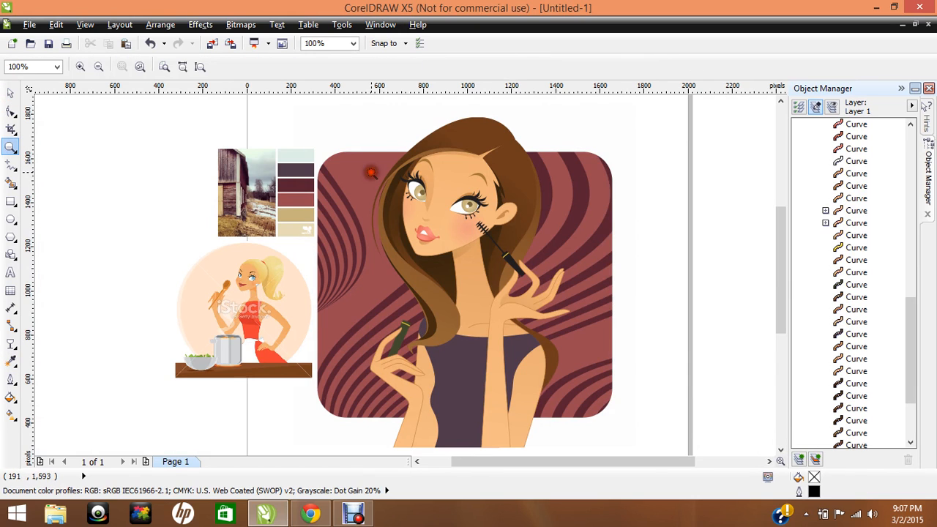
drag(384, 147, 561, 234)
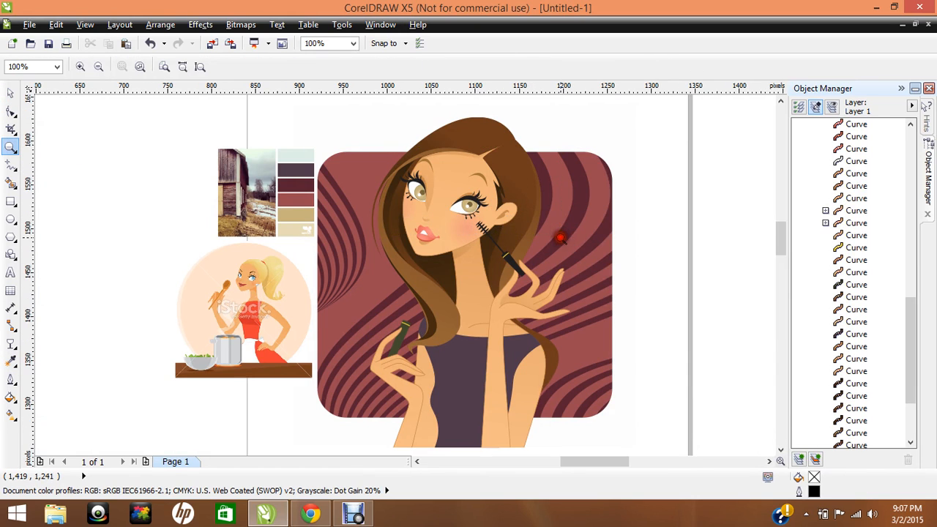
key(space)
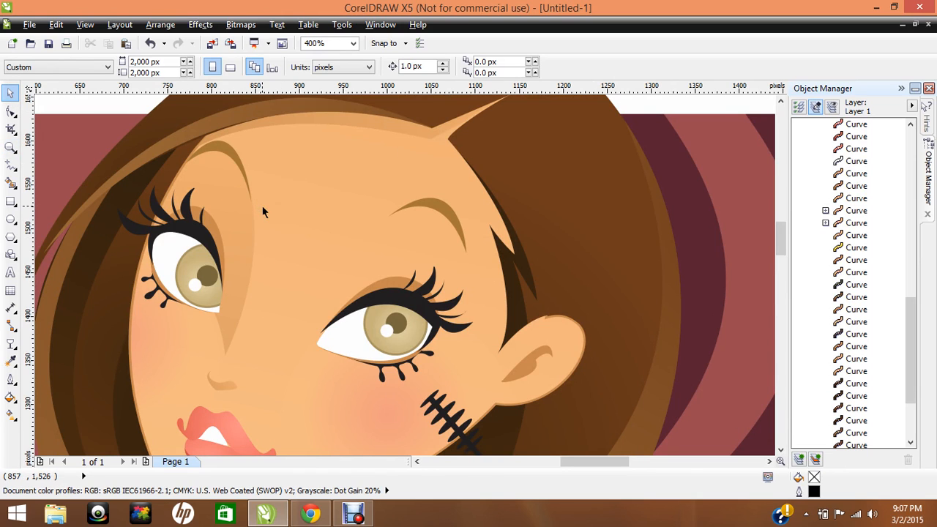
click(86, 106)
click(438, 208)
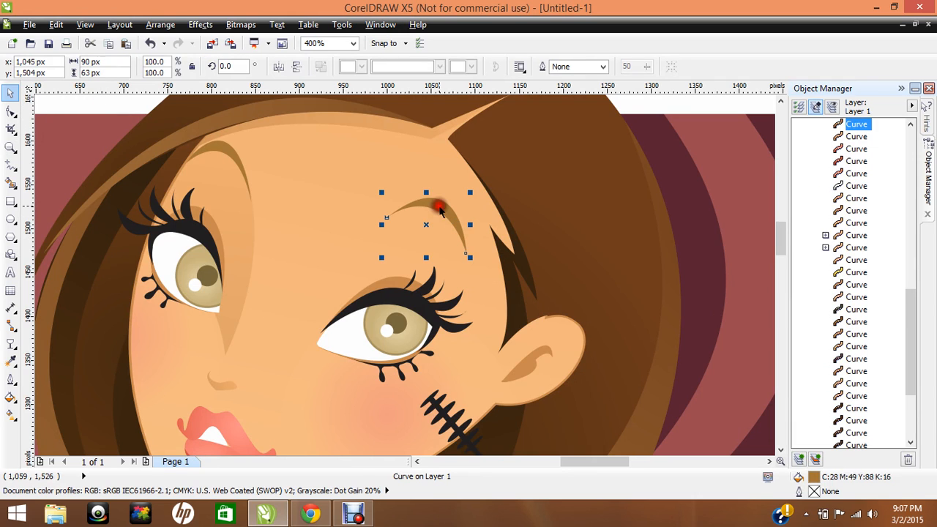
double_click(814, 476)
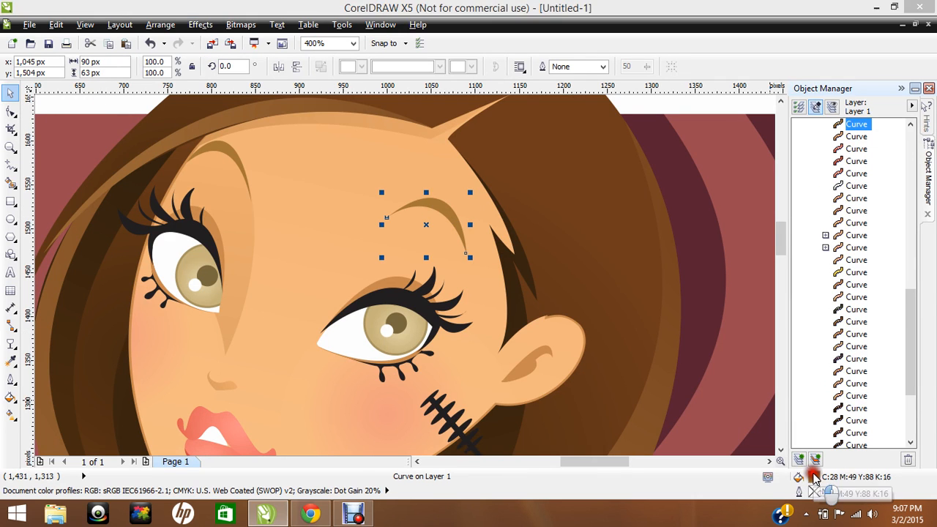
click(783, 314)
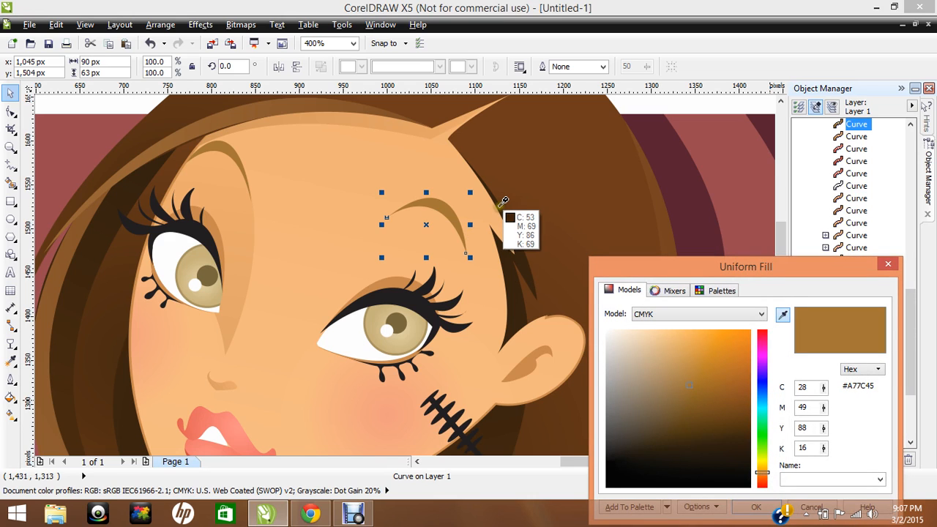
click(504, 201)
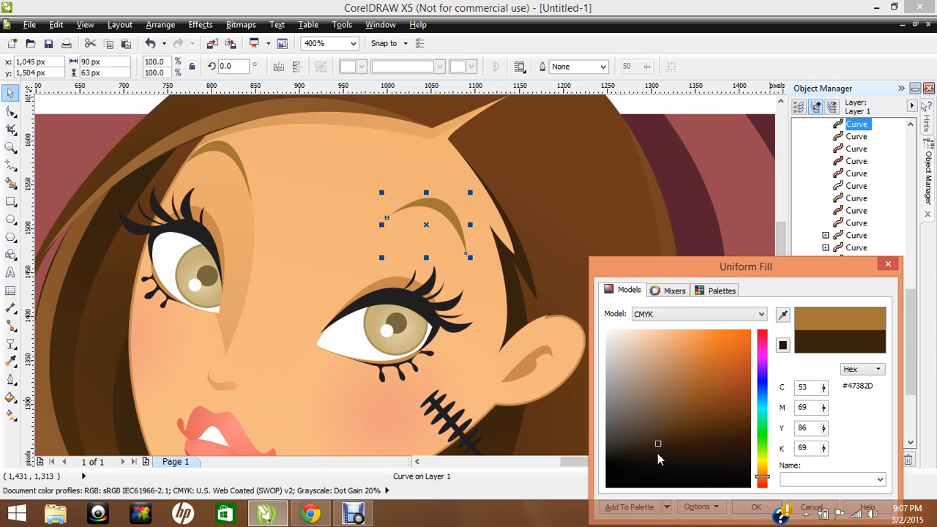
key(Return)
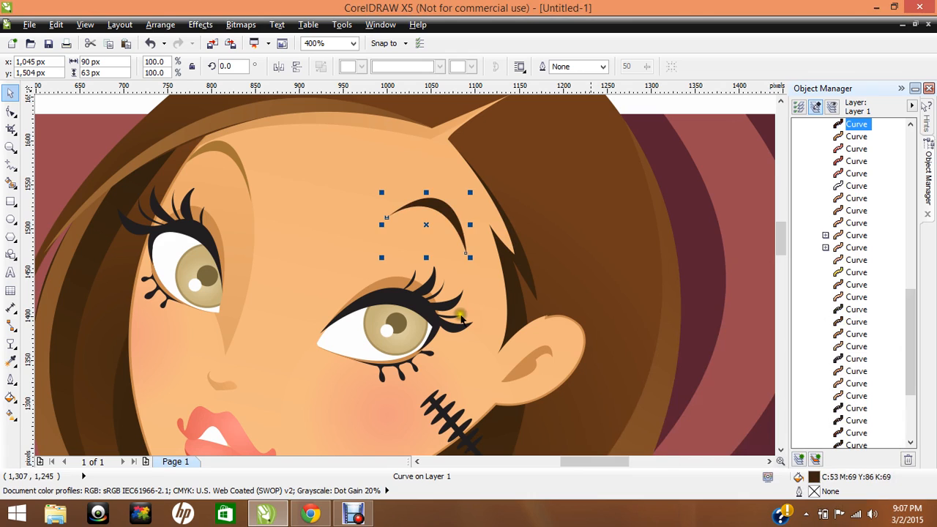
- Give the other eyebrow the same dark brown uniform fill C53 M69 Y86 K69, sampled from the recoloured eyebrow
click(218, 150)
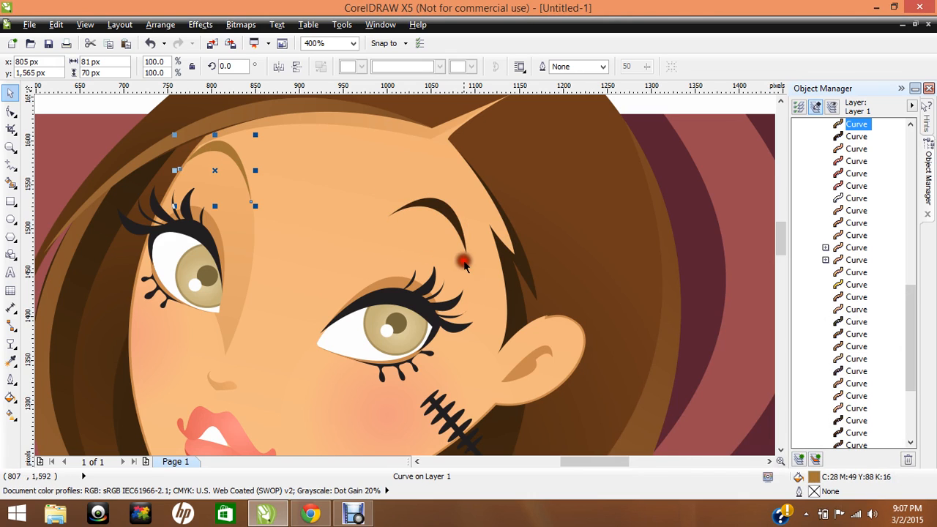
double_click(815, 477)
click(782, 315)
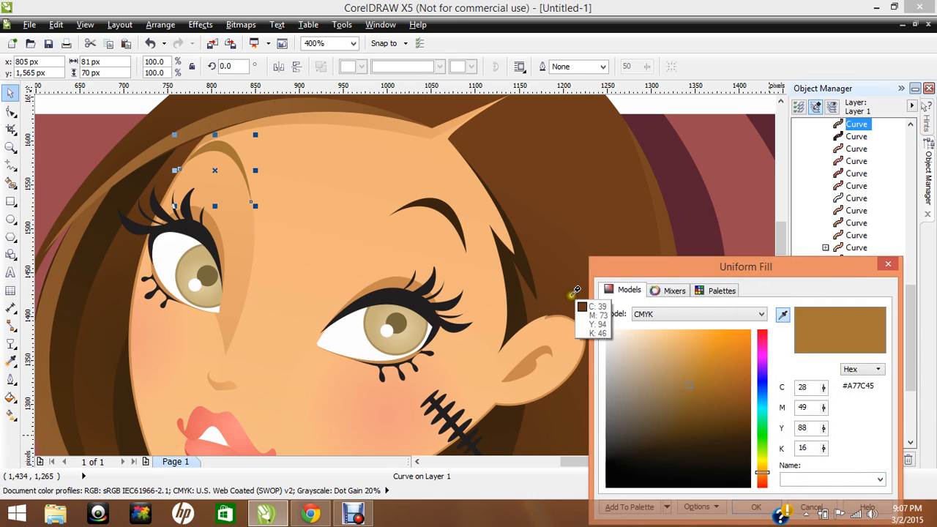
click(447, 204)
key(Return)
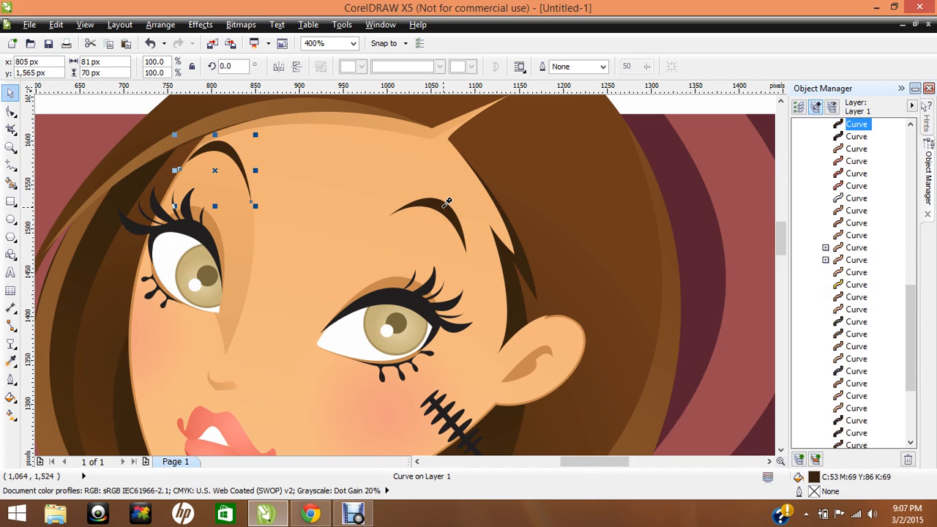
- Change the green mascara tube's uniform fill to black K100, sampled from the mascara wand handle, and clear the selection
click(353, 44)
click(316, 63)
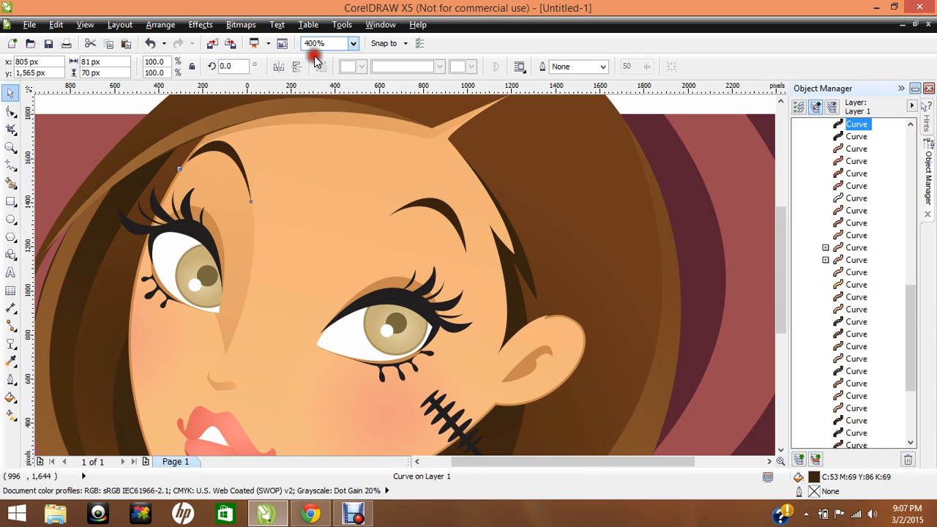
click(352, 131)
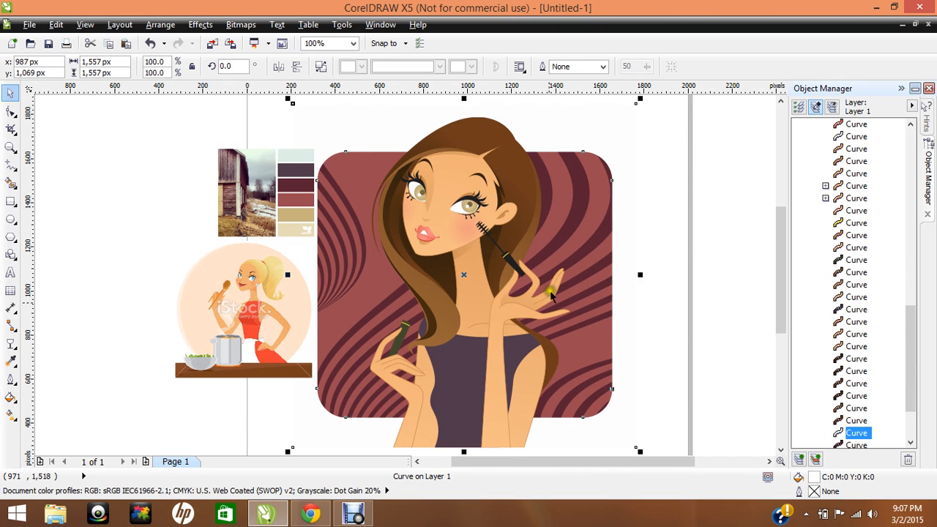
click(401, 349)
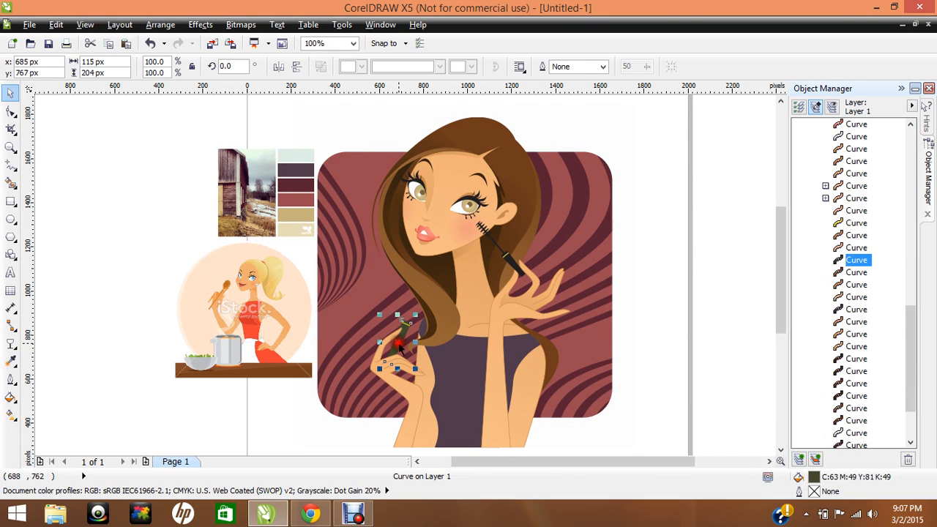
double_click(814, 477)
click(783, 314)
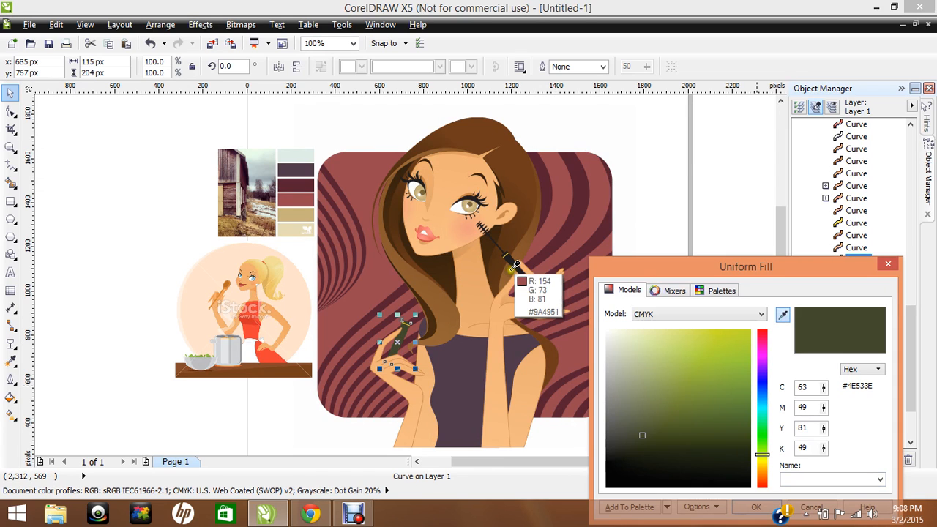
click(512, 258)
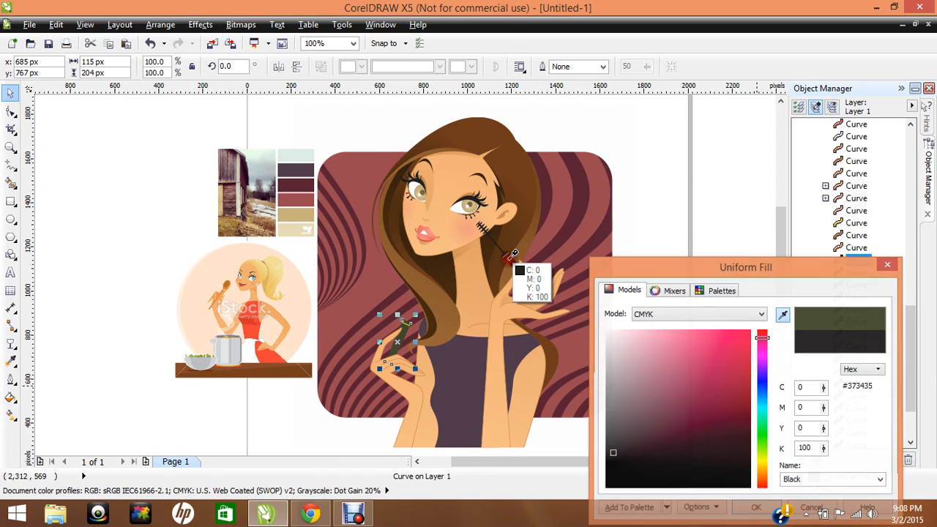
key(Return)
click(637, 285)
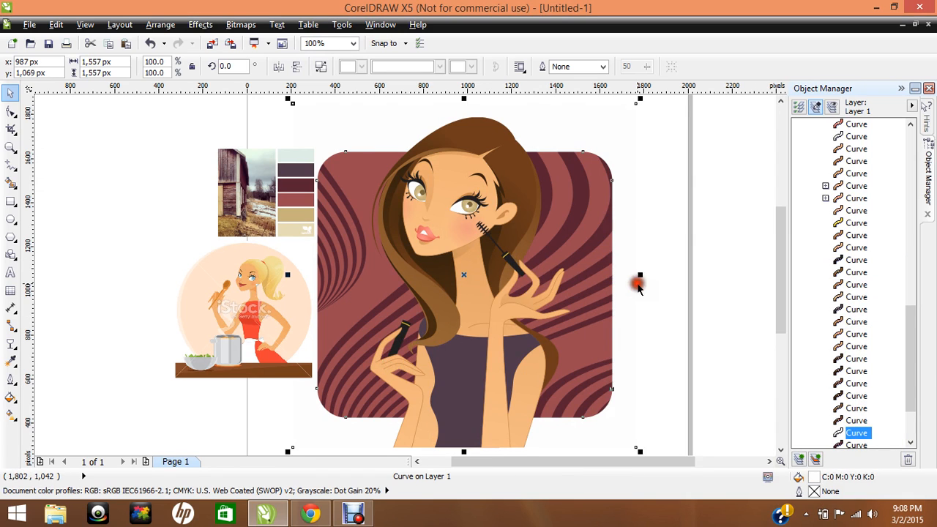
click(714, 304)
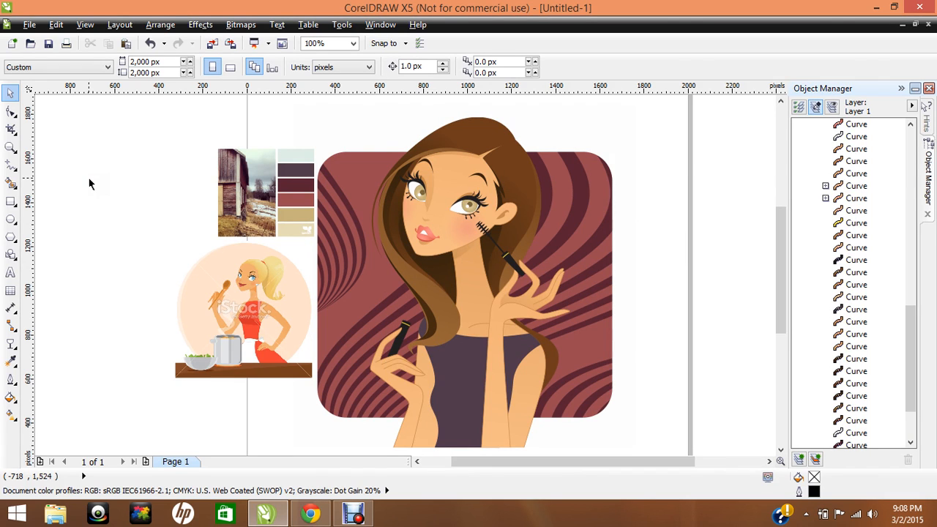
- Move the barn palette image and the cooking woman reference image off the page, away from the illustration
click(236, 197)
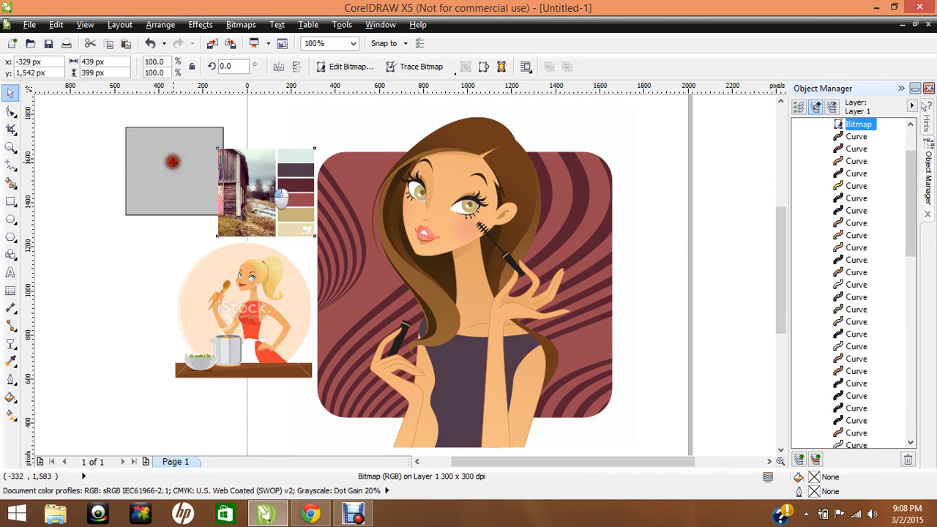
drag(173, 162, 157, 162)
click(250, 291)
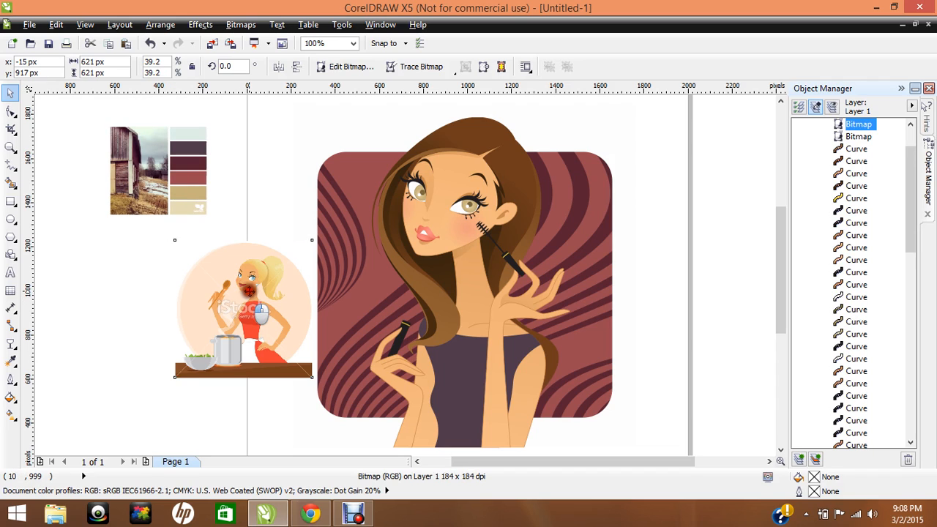
drag(250, 291, 149, 276)
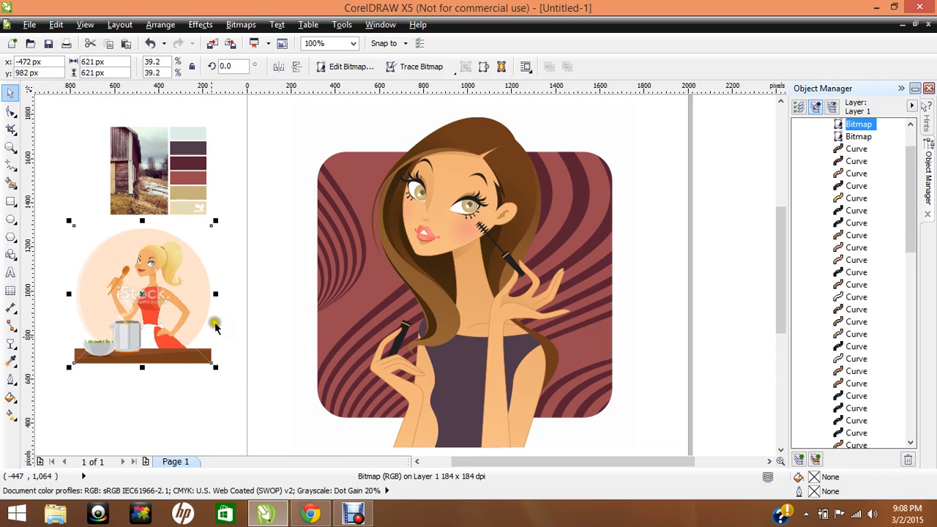